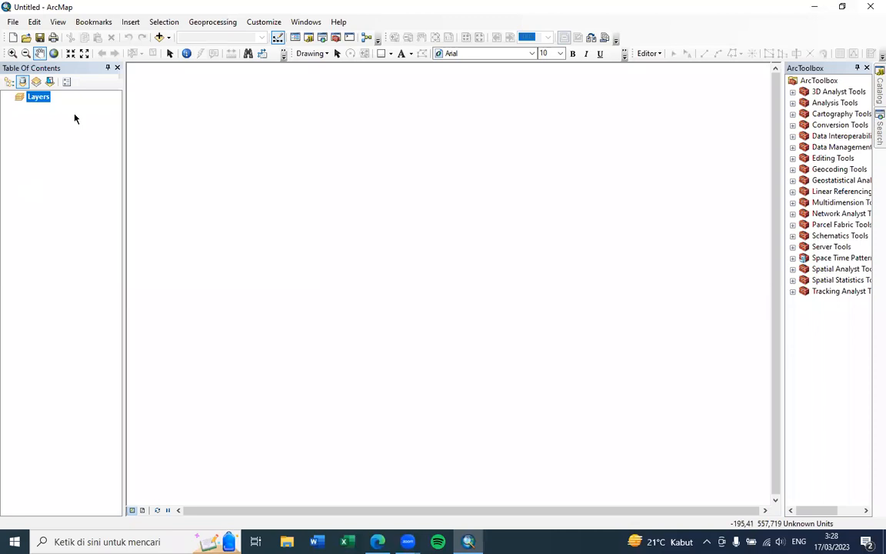
- Create a new map document from the Blank Map template with the default geodatabase
left_click(9, 23)
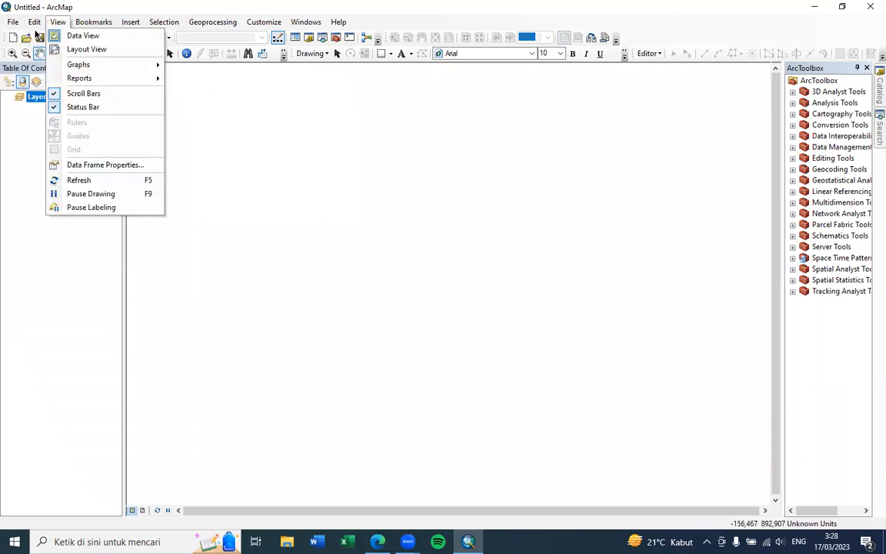
left_click(30, 36)
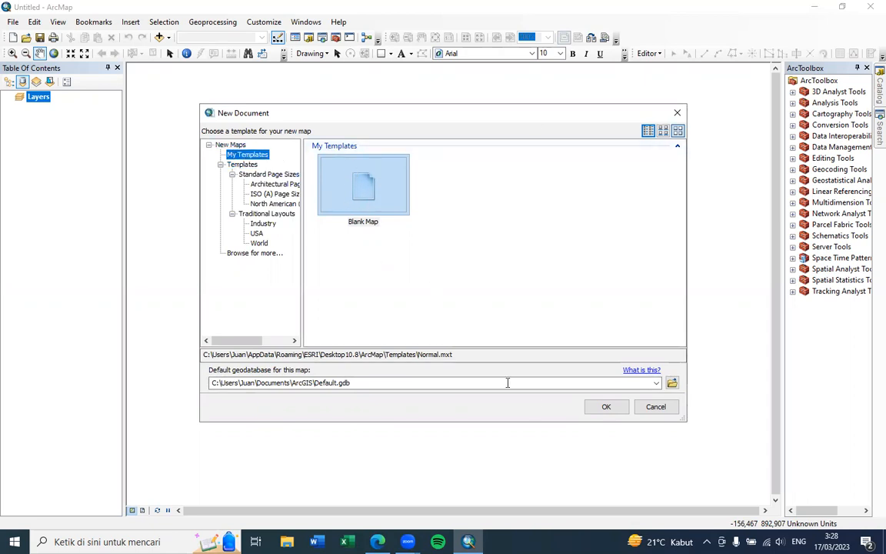
left_click(605, 408)
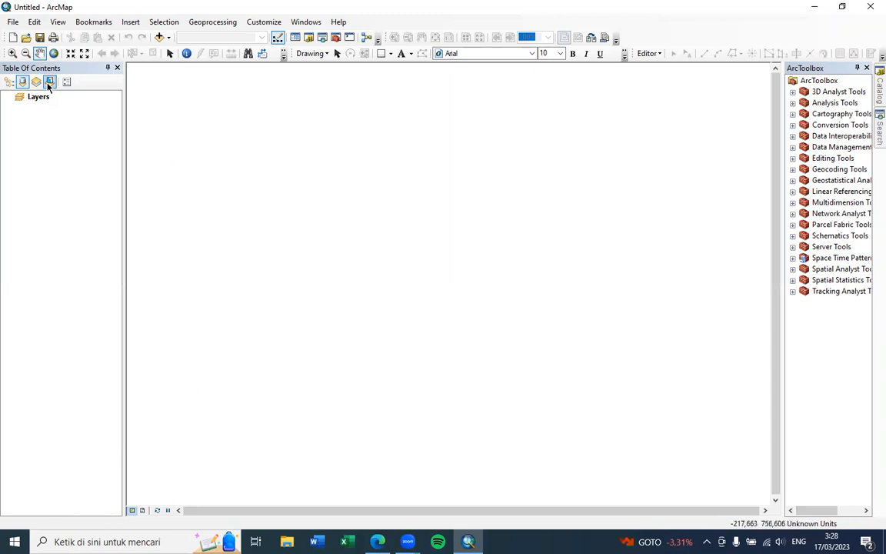
- Set the A4 page orientation to landscape and show the map in layout view
left_click(13, 22)
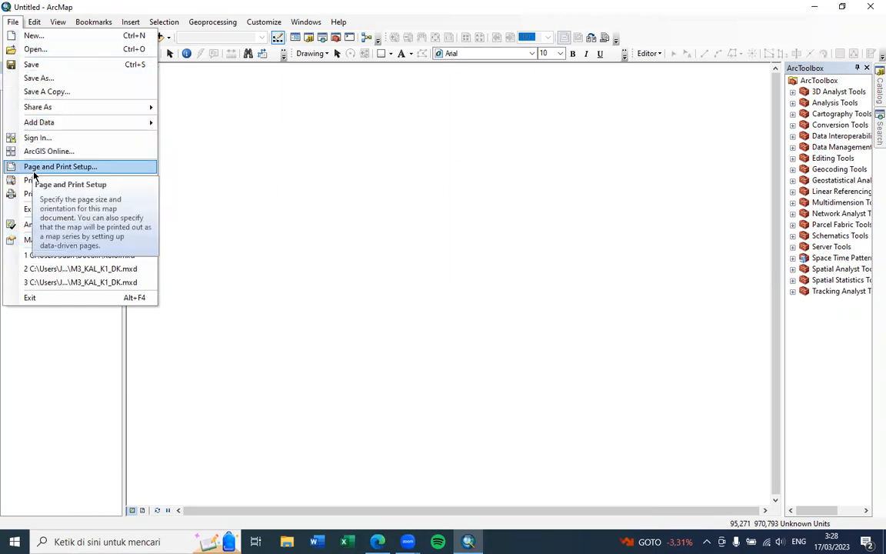
left_click(59, 182)
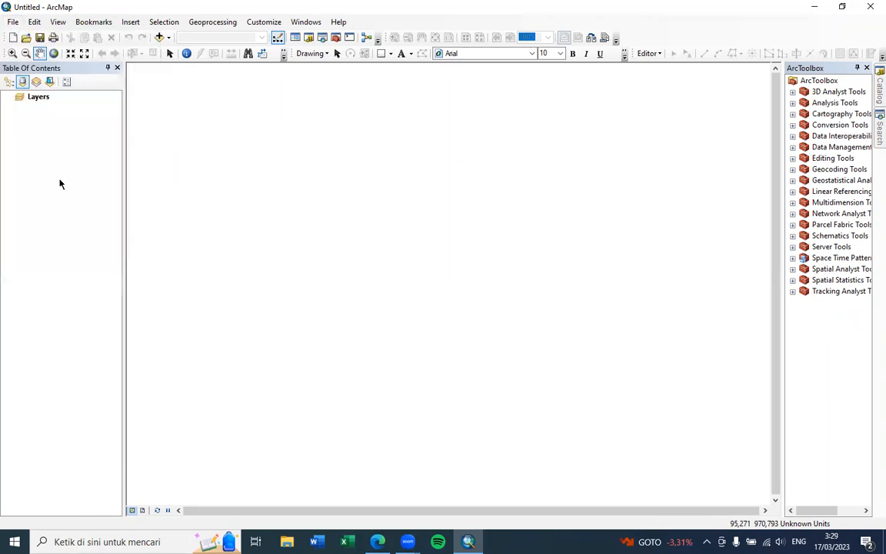
left_click(46, 24)
left_click(13, 22)
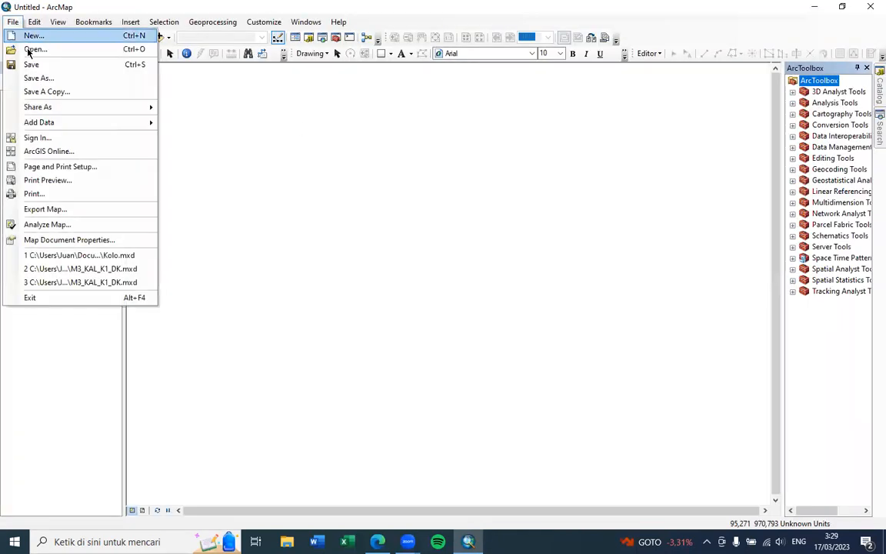
left_click(43, 171)
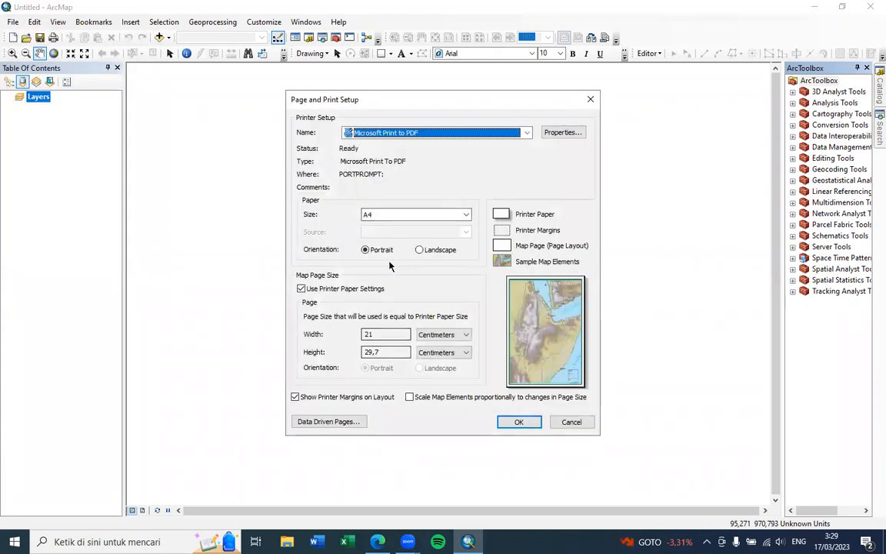
left_click(420, 250)
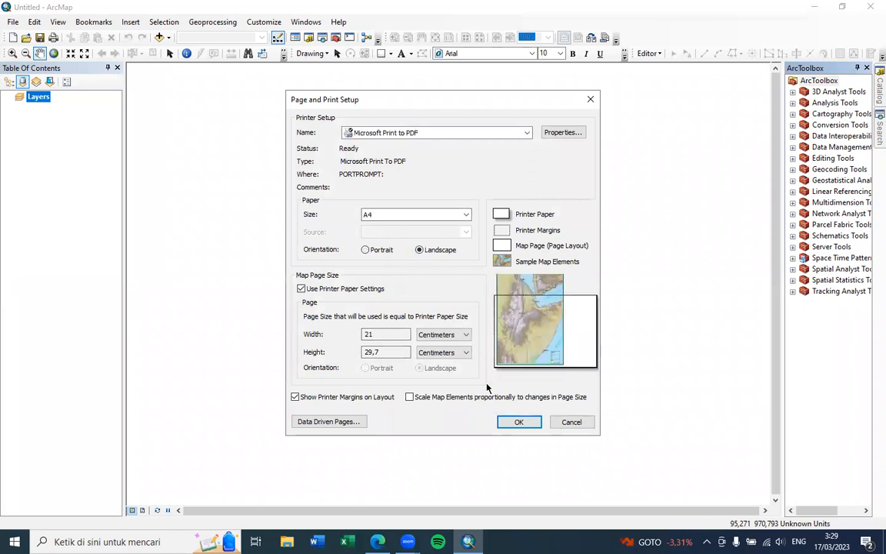
left_click(519, 421)
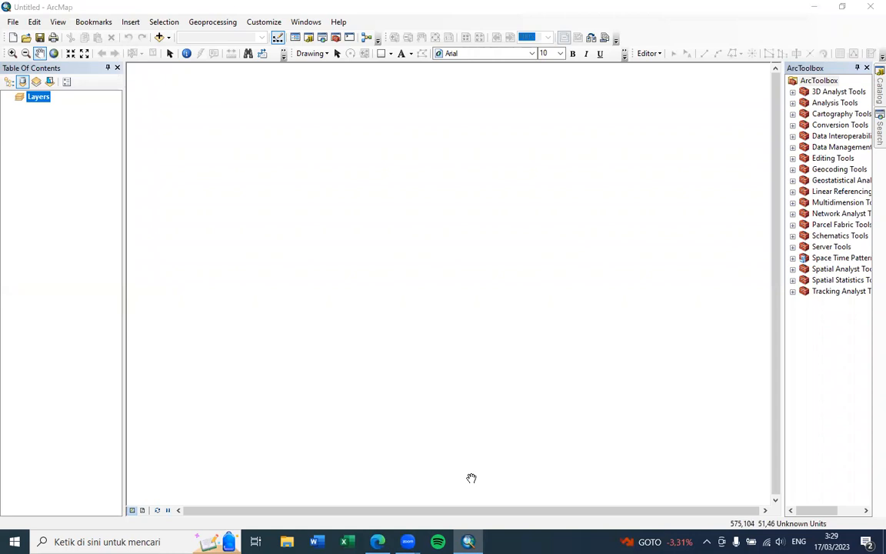
left_click(143, 511)
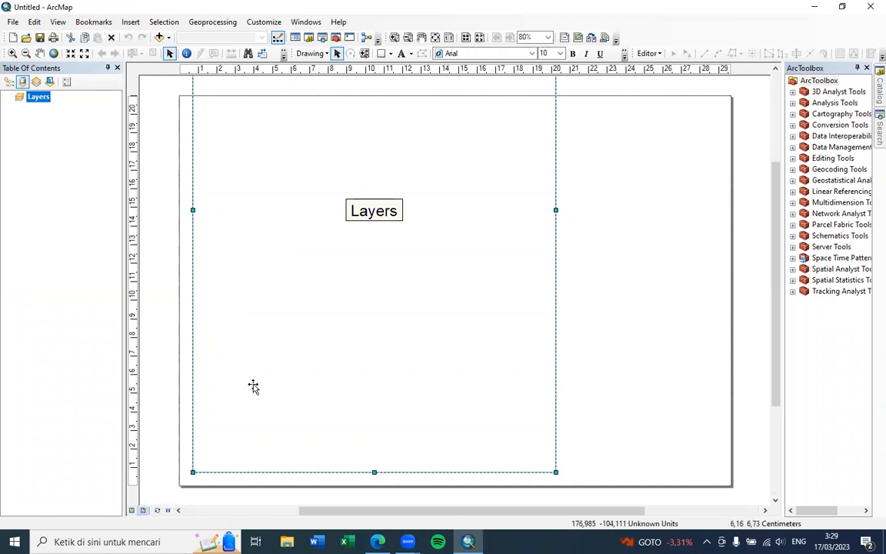
- Change the page orientation to portrait in the page and print setup
left_click(13, 22)
left_click(62, 166)
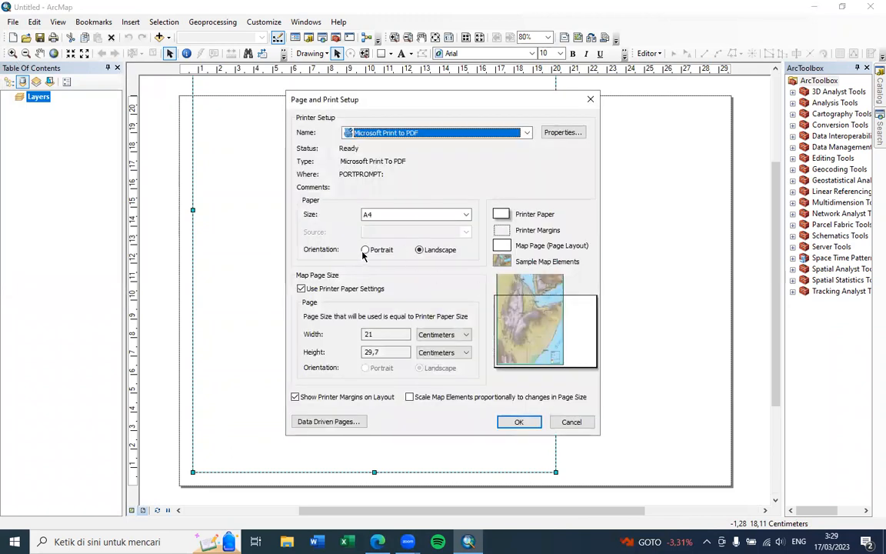
left_click(365, 250)
left_click(519, 421)
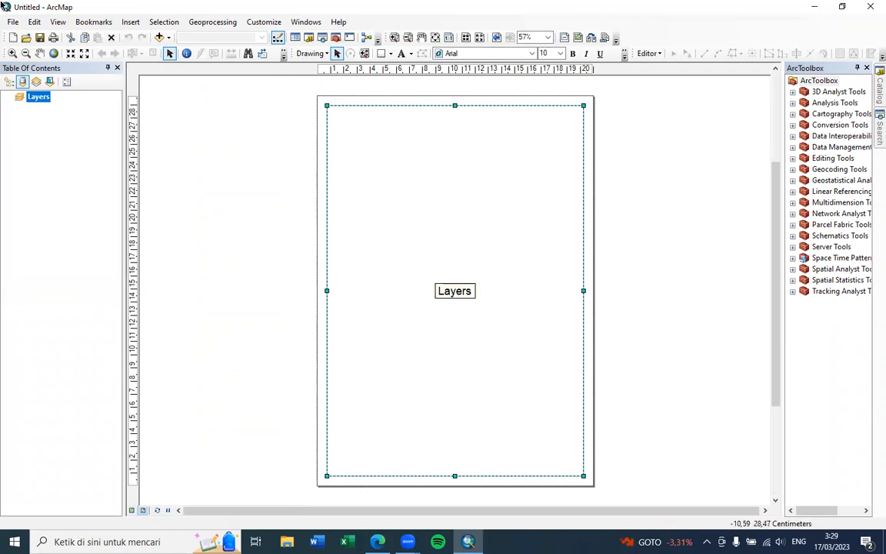
- Set the page orientation back to landscape in the page and print setup
left_click(13, 21)
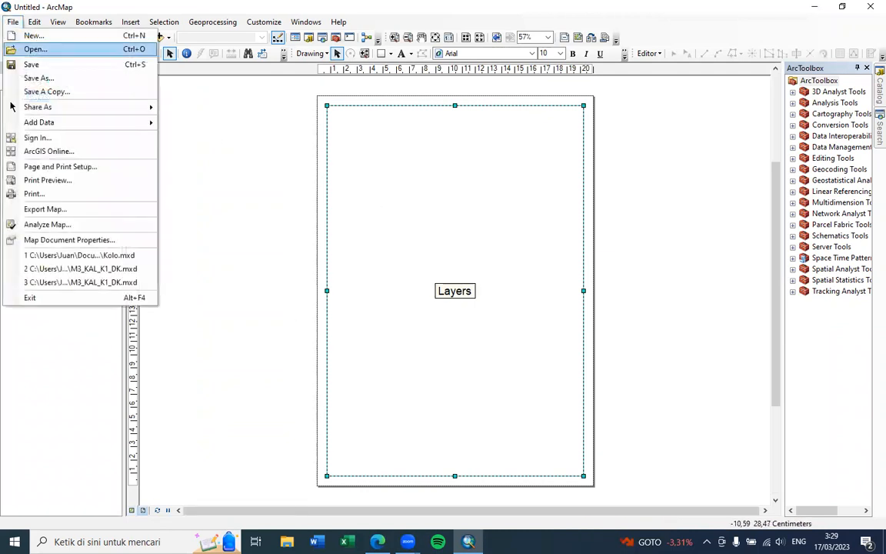
left_click(47, 169)
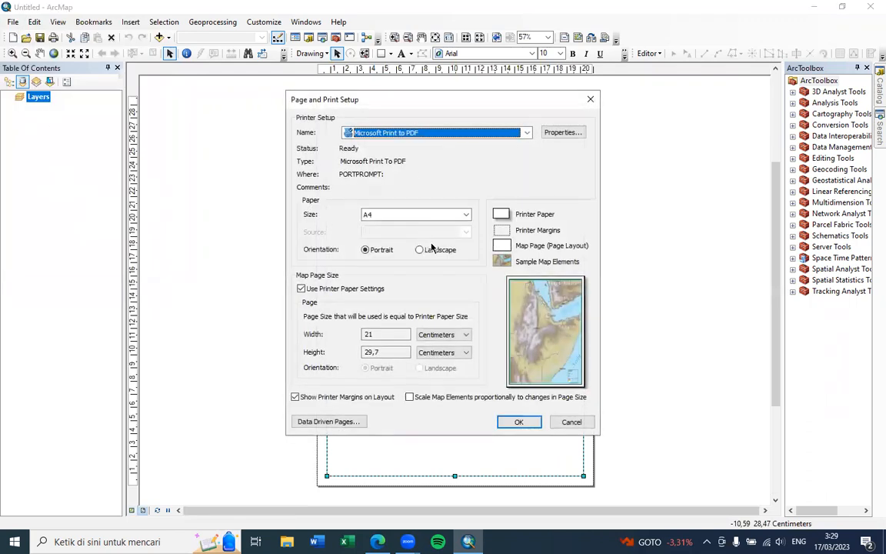
left_click(419, 250)
left_click(520, 422)
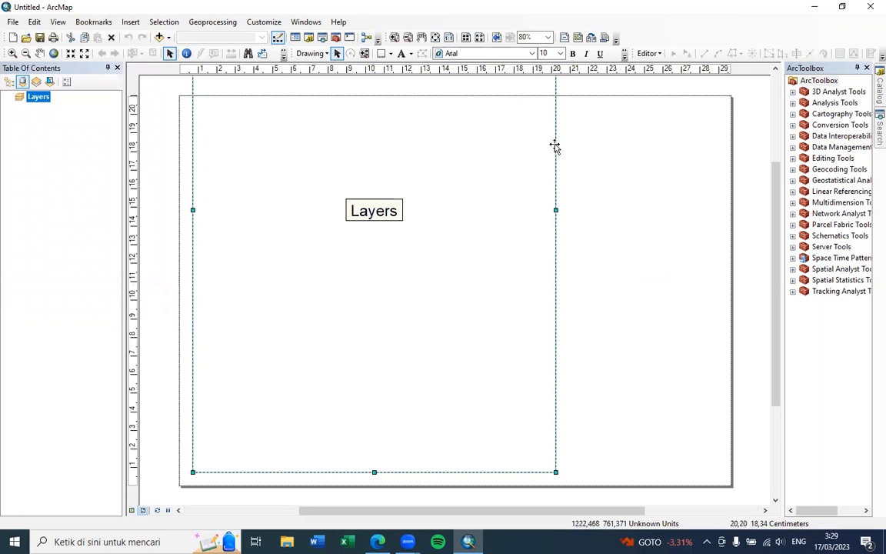
- Lower the top edge of the Layers data frame to about 19 cm high so that it fits within the landscape page
left_click_drag(774, 213, 772, 128)
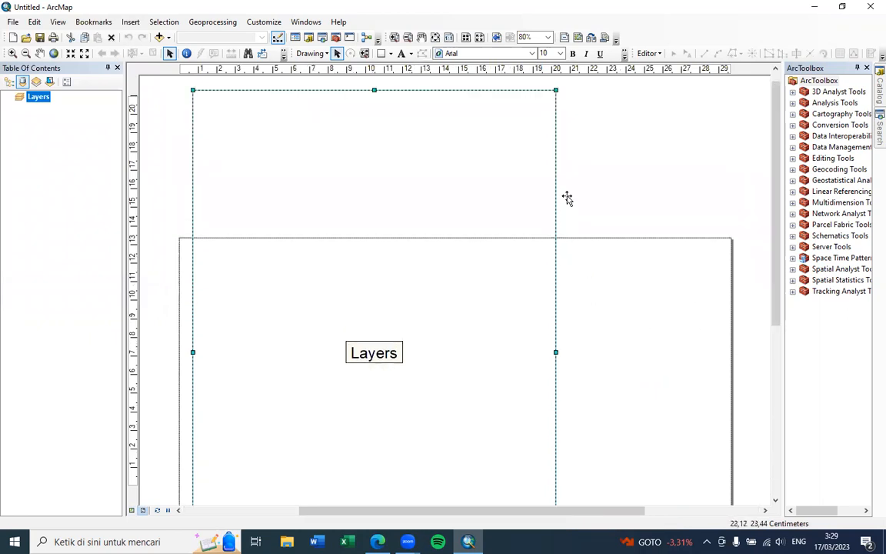
left_click_drag(344, 260, 347, 262)
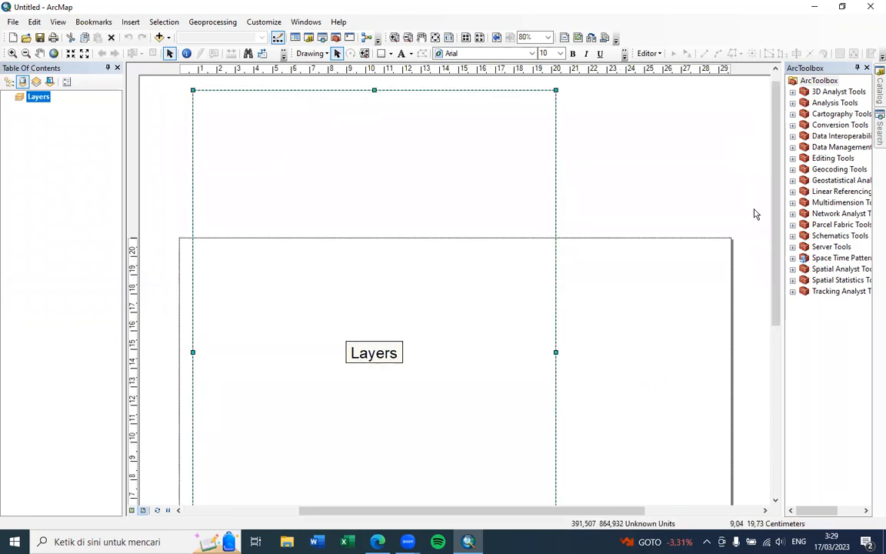
left_click_drag(775, 205, 779, 277)
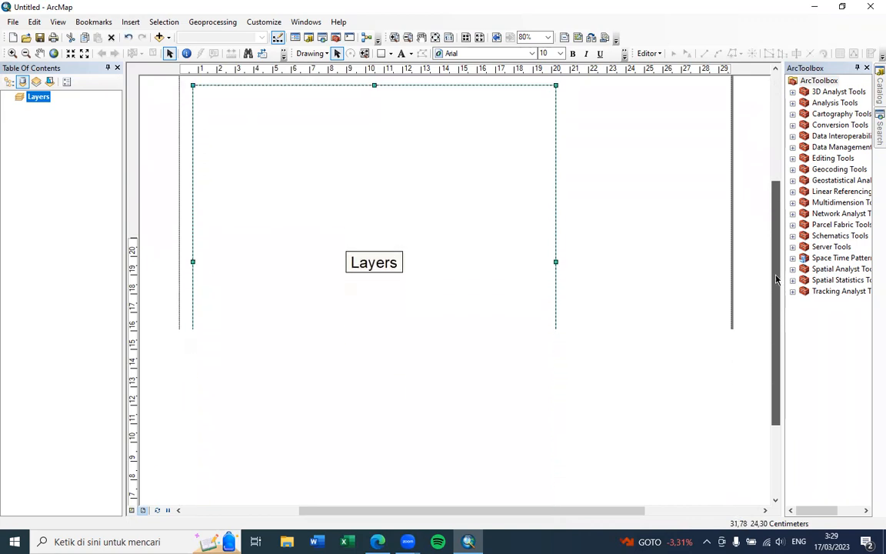
left_click_drag(776, 238, 752, 230)
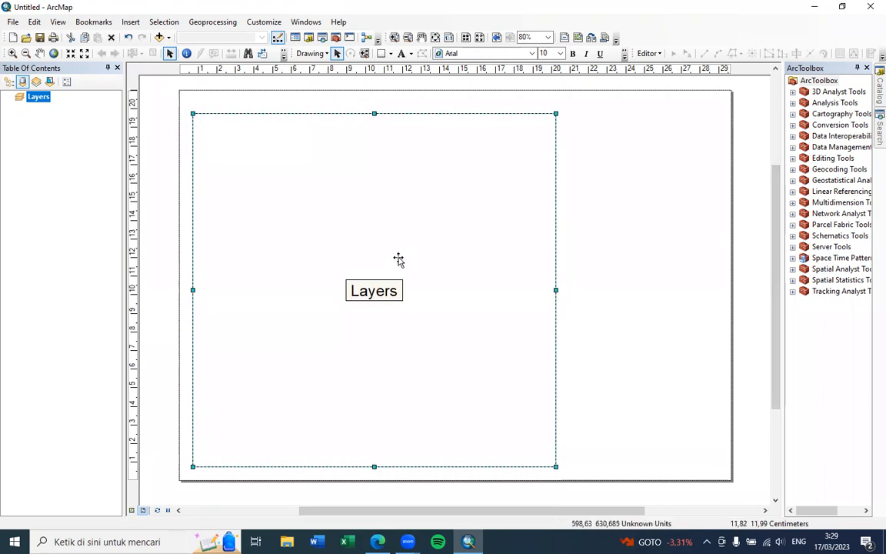
- Add the Oceans basemap to the Layers data frame
left_click(13, 23)
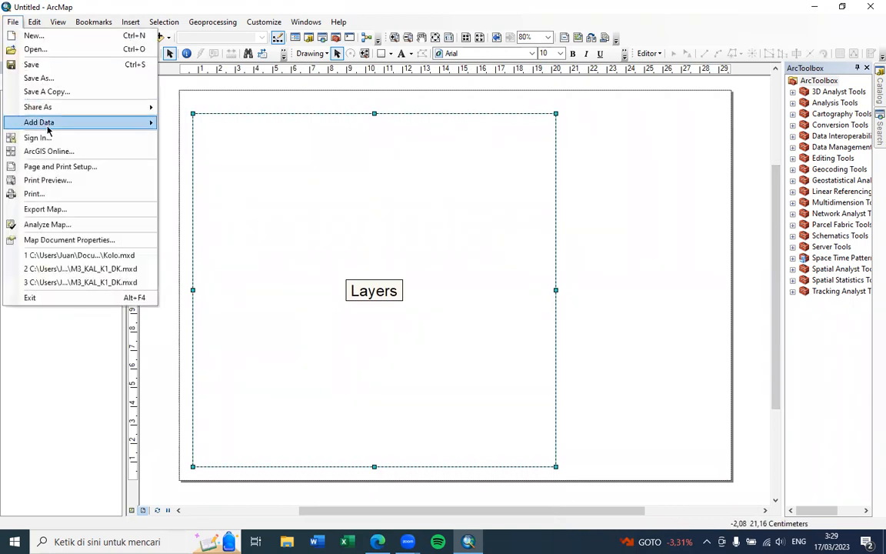
mouse_move(76, 124)
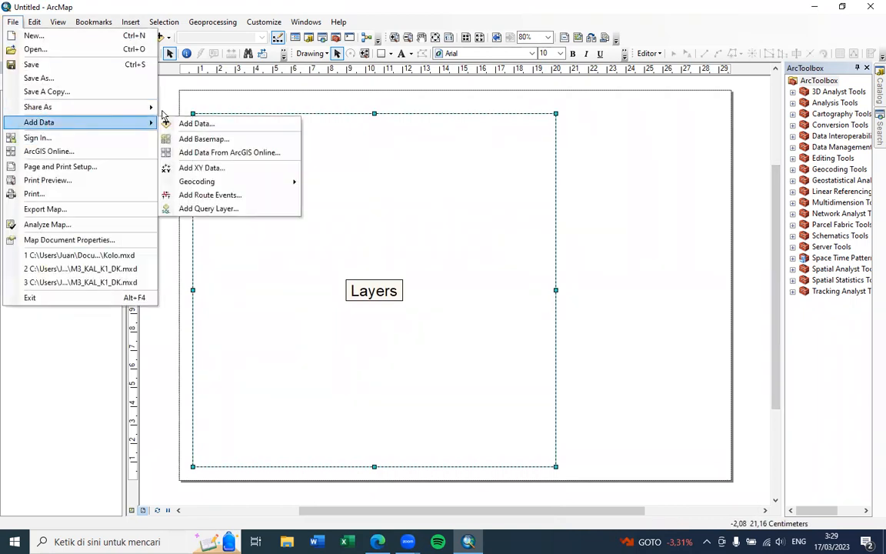
left_click(215, 143)
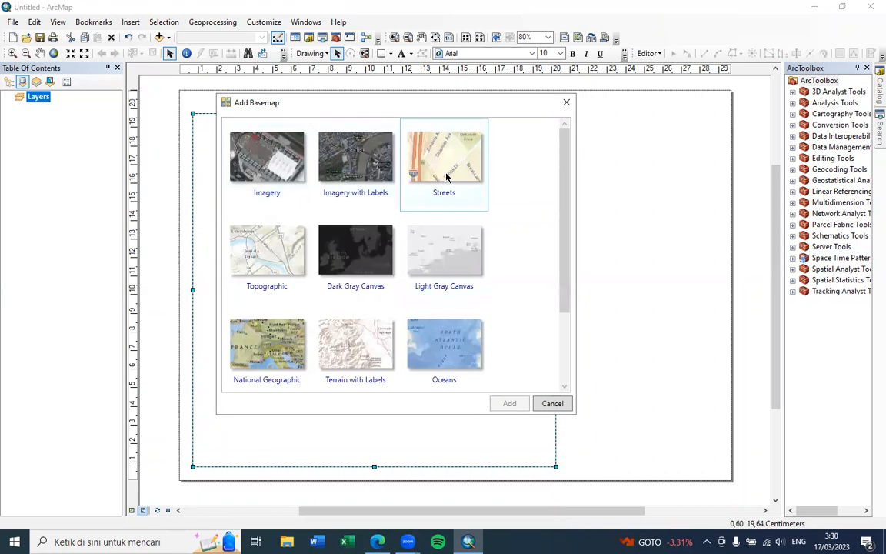
left_click_drag(558, 152, 554, 192)
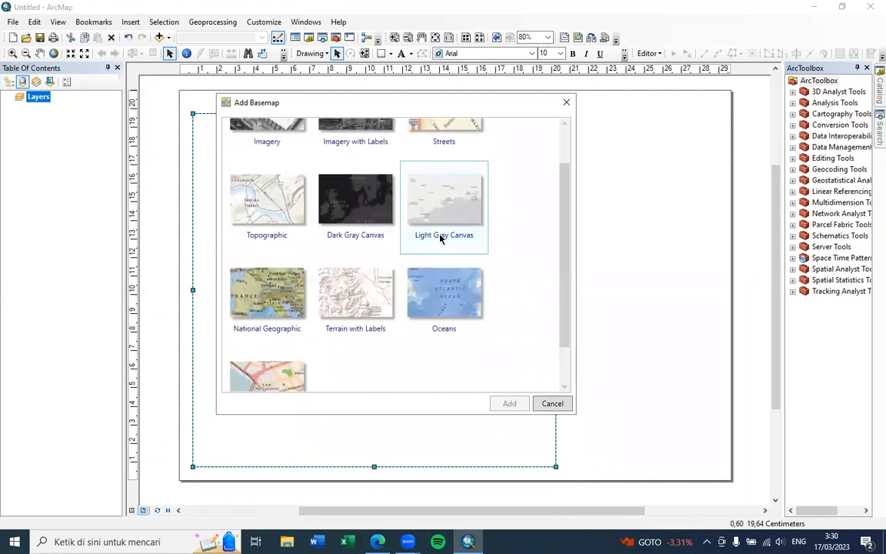
left_click(440, 296)
left_click(507, 403)
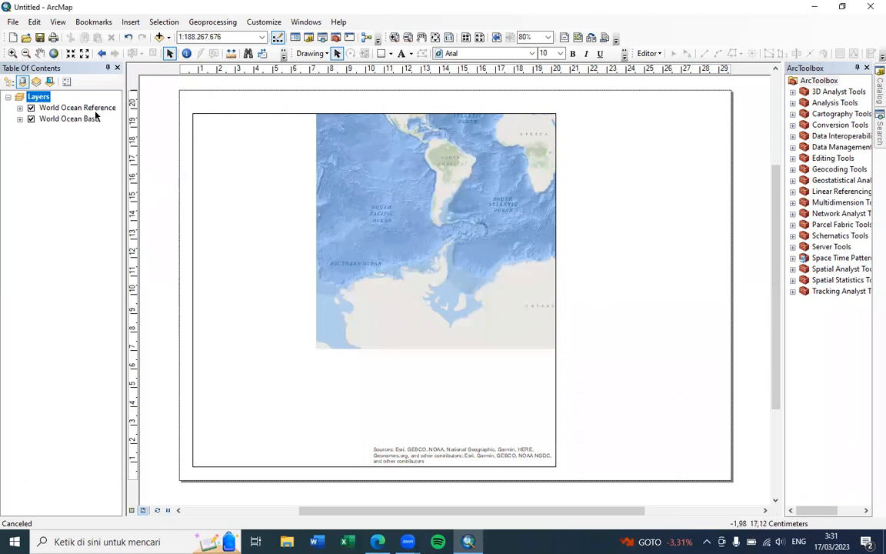
- Frame the ocean basemap around the Indian Ocean, with Africa, Asia and Australia inside the data frame
left_click(40, 53)
left_click_drag(445, 211, 362, 258)
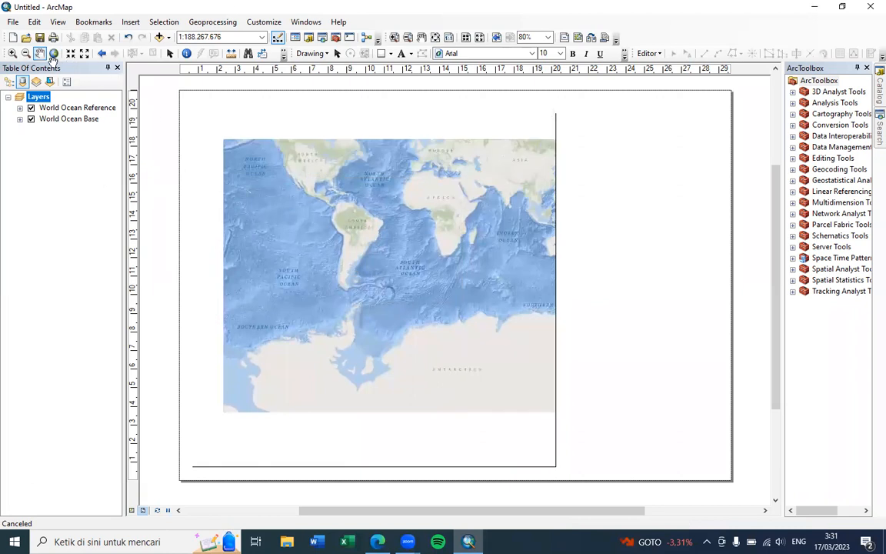
left_click_drag(422, 183, 385, 214)
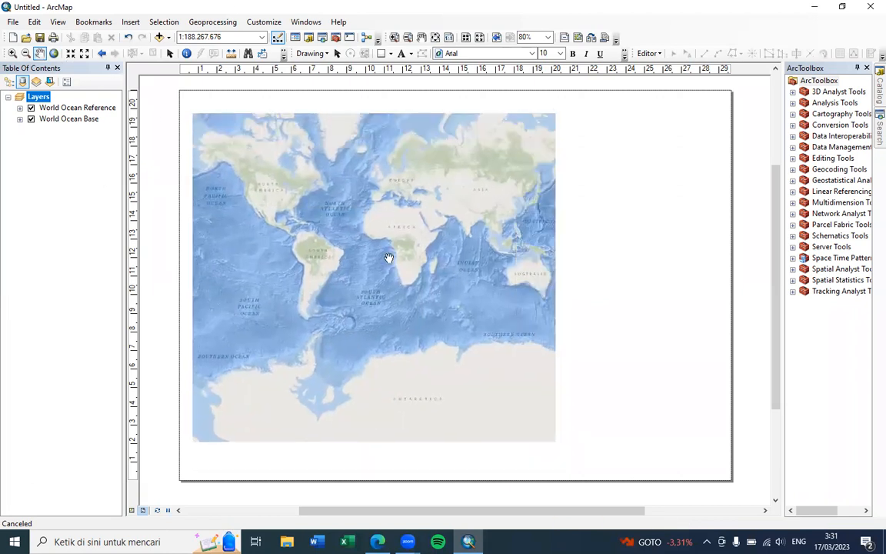
left_click(12, 55)
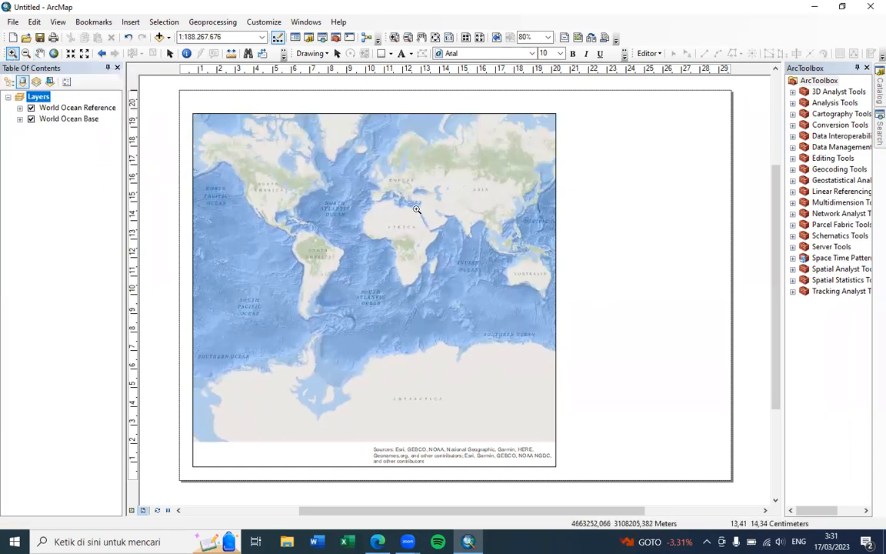
left_click_drag(388, 170, 559, 382)
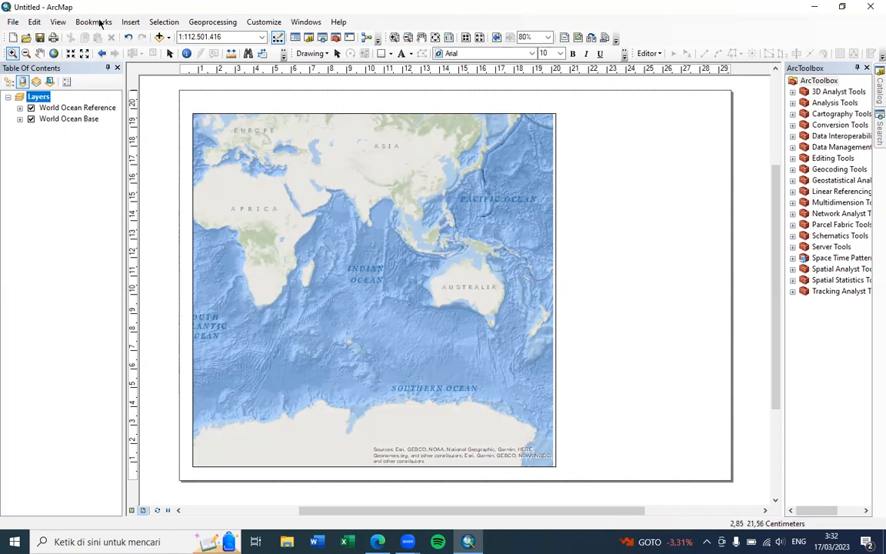
- Start a new blank map document without saving the changes to the untitled map
left_click(17, 24)
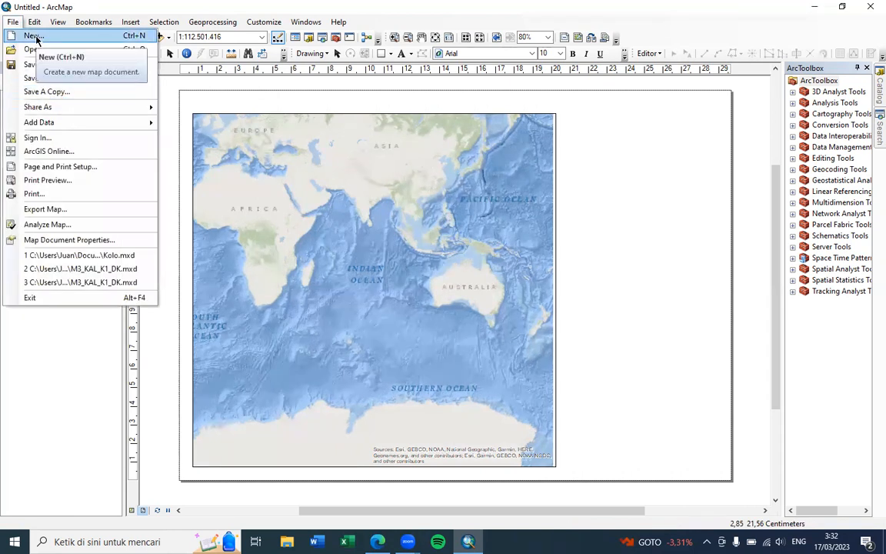
left_click(34, 37)
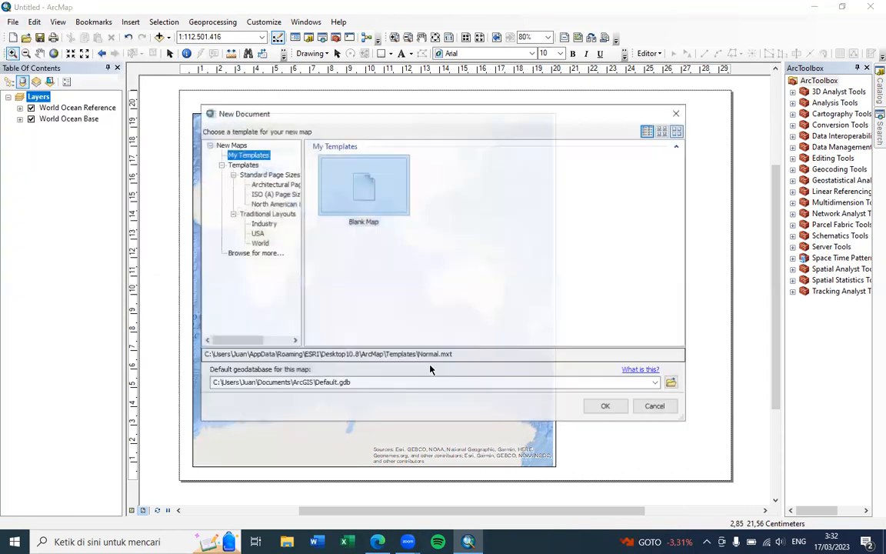
left_click(605, 408)
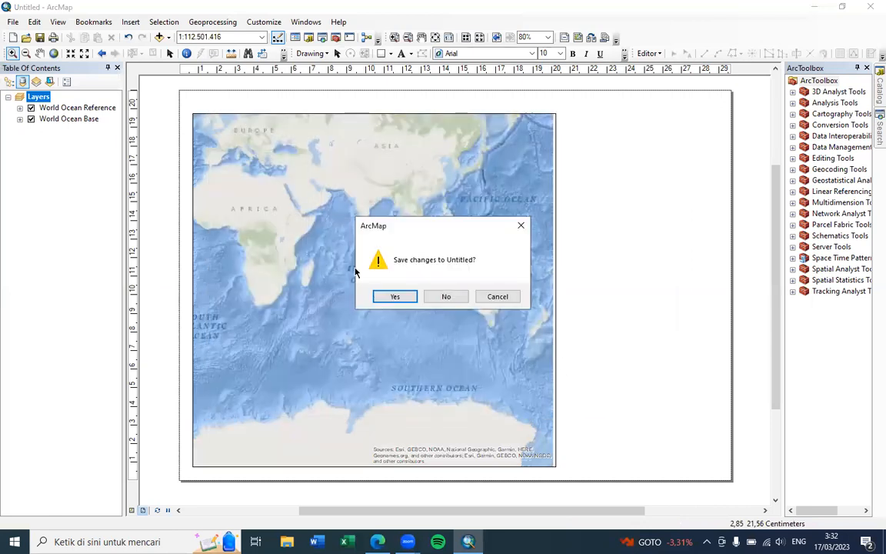
left_click(463, 299)
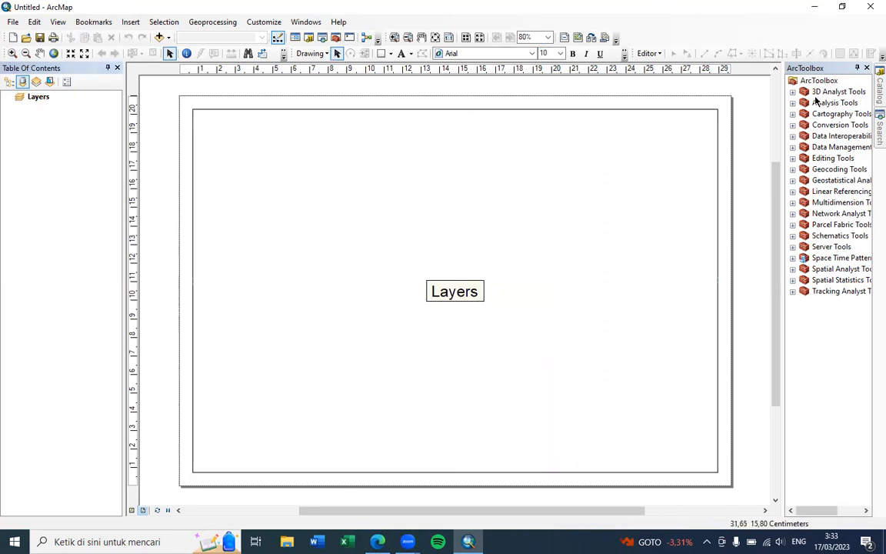
left_click(39, 96)
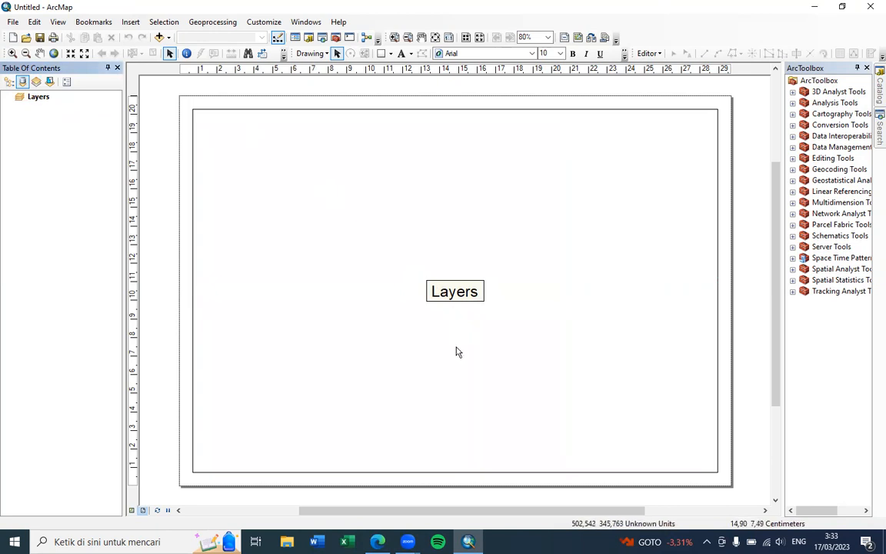
- Minimize the map window and switch to the GEBCO Gridded Bathymetry Data Download page in Microsoft Edge
left_click(814, 7)
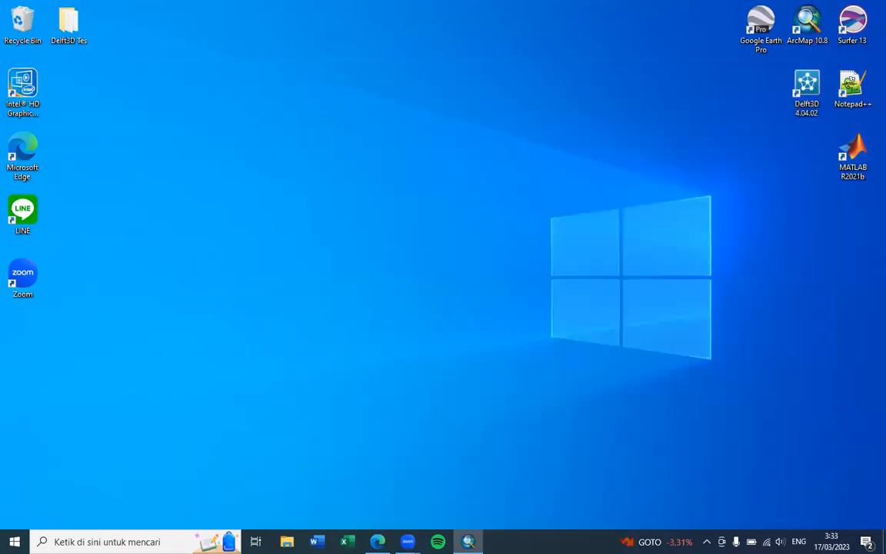
left_click(378, 542)
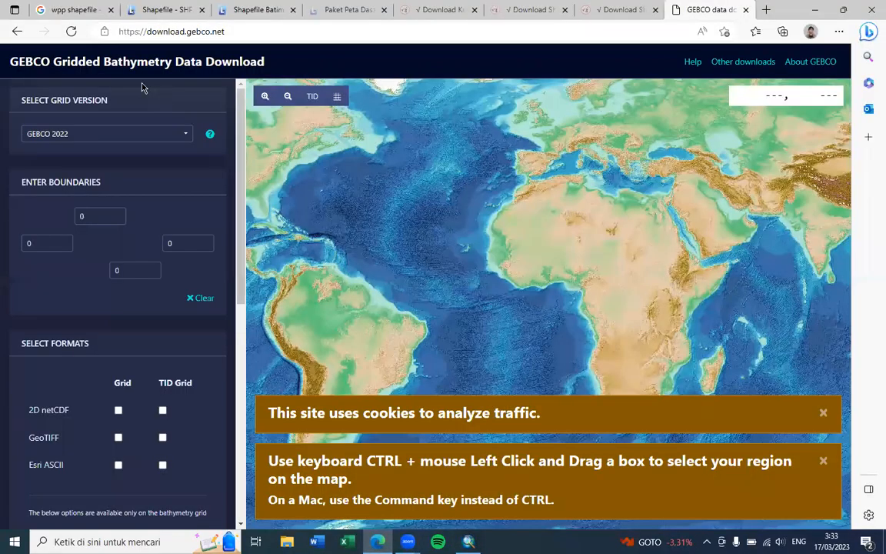
- Examine the Google search results for "wpp shapefile" to see which sites offer WPP shapefiles
left_click(77, 9)
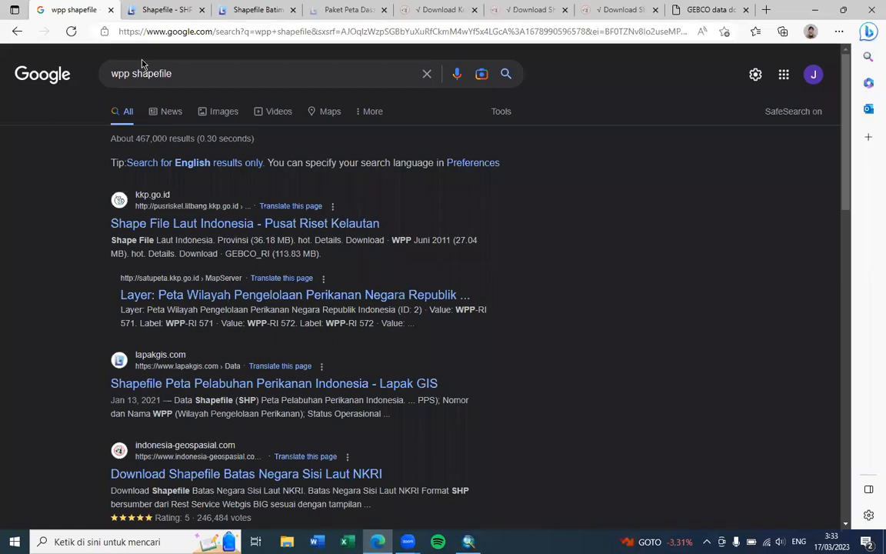
left_click_drag(132, 75, 110, 71)
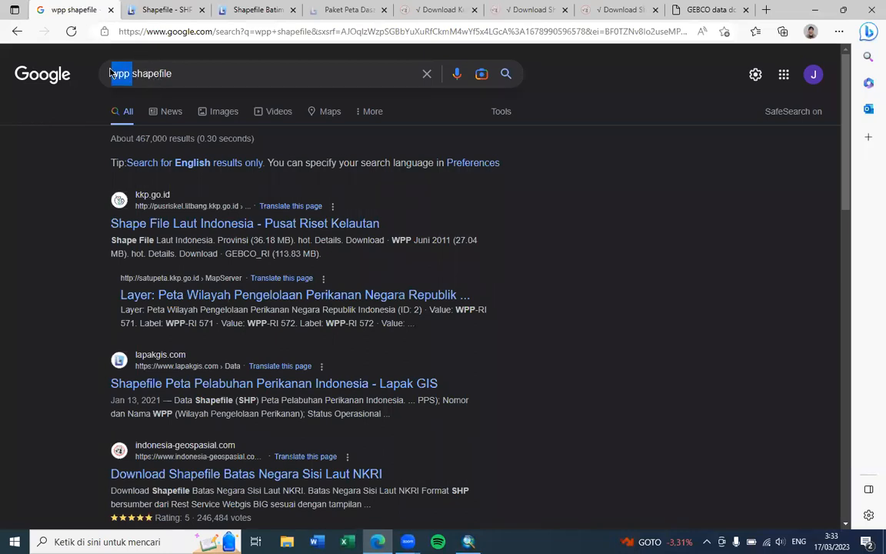
left_click(178, 79)
left_click(757, 227)
scroll(842, 187, "down", 4)
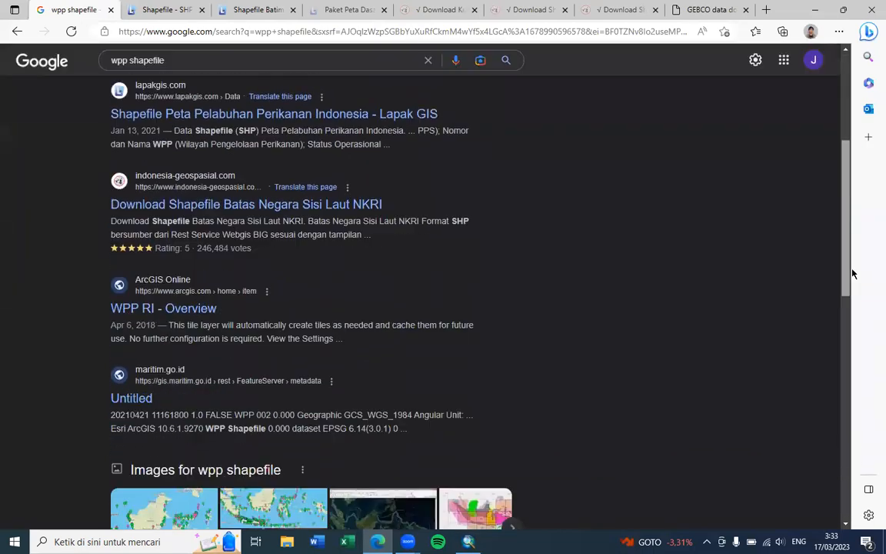
scroll(851, 307, "down", 3)
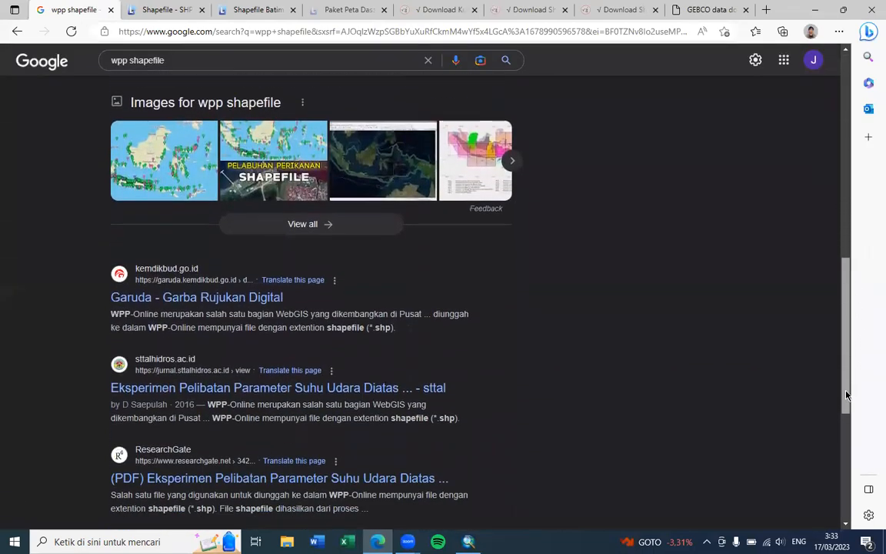
scroll(851, 333, "down", 2)
scroll(821, 105, "up", 10)
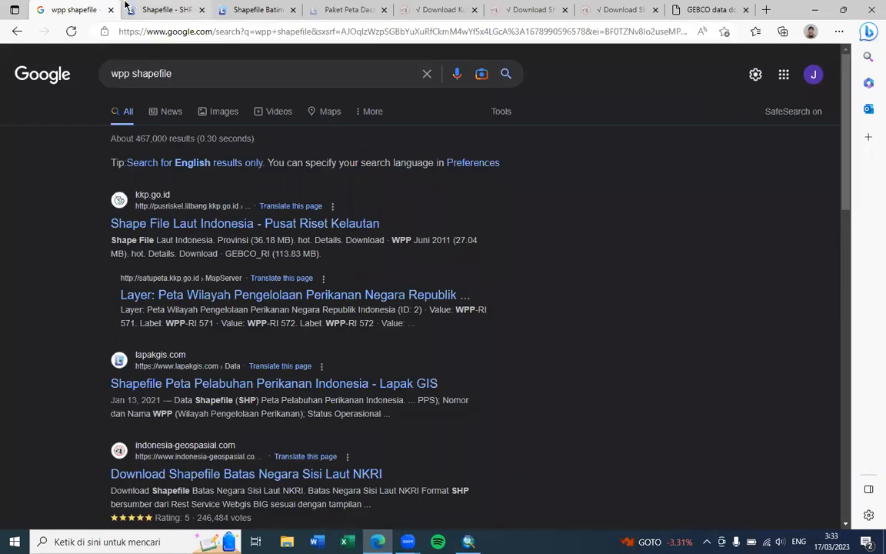
- Look through the Lapak GIS page's numbered list of free shapefile data for Indonesia
left_click(141, 7)
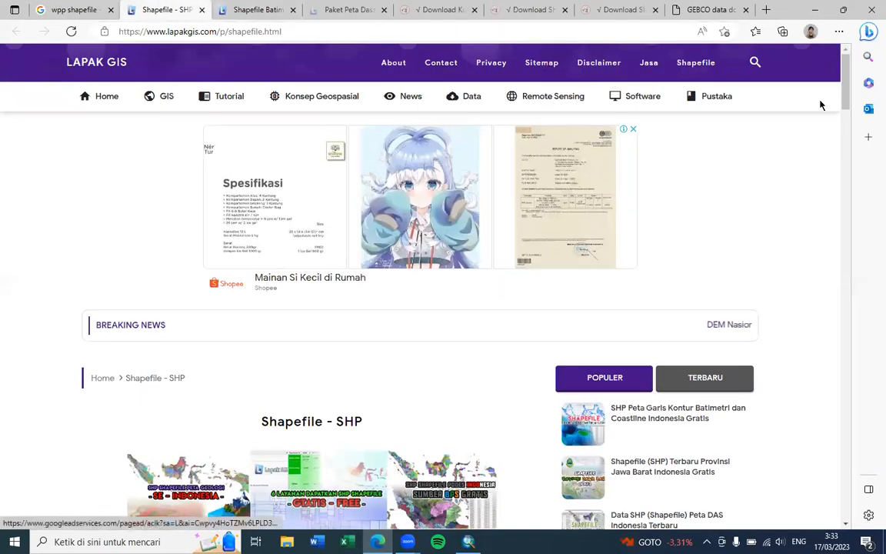
left_click_drag(847, 103, 862, 146)
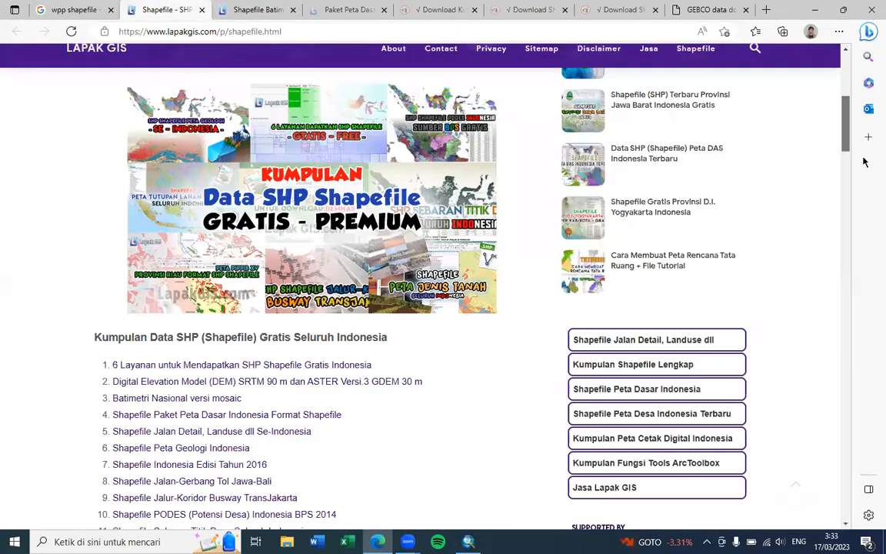
scroll(781, 148, "down", 3)
scroll(165, 230, "down", 1)
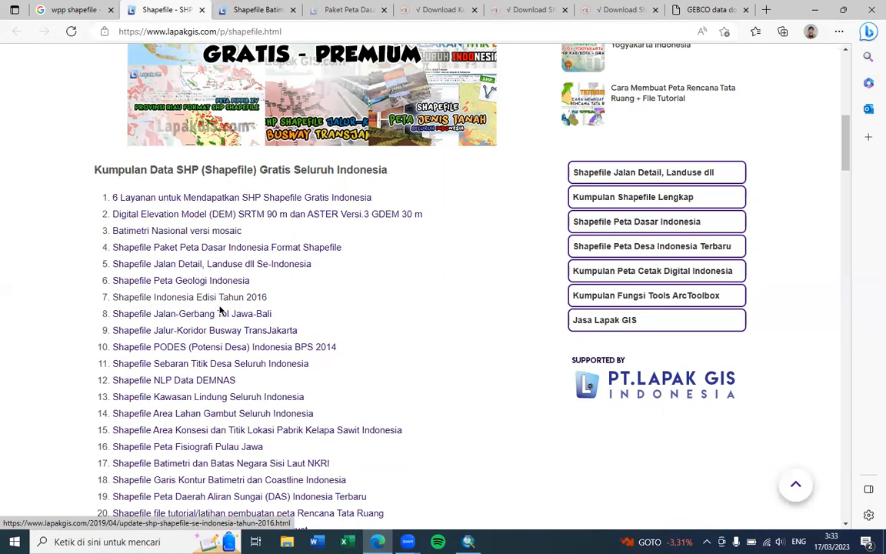
- Review the Indonesia Geospasial page's download list of administrative boundary and RBI shapefiles
left_click(425, 7)
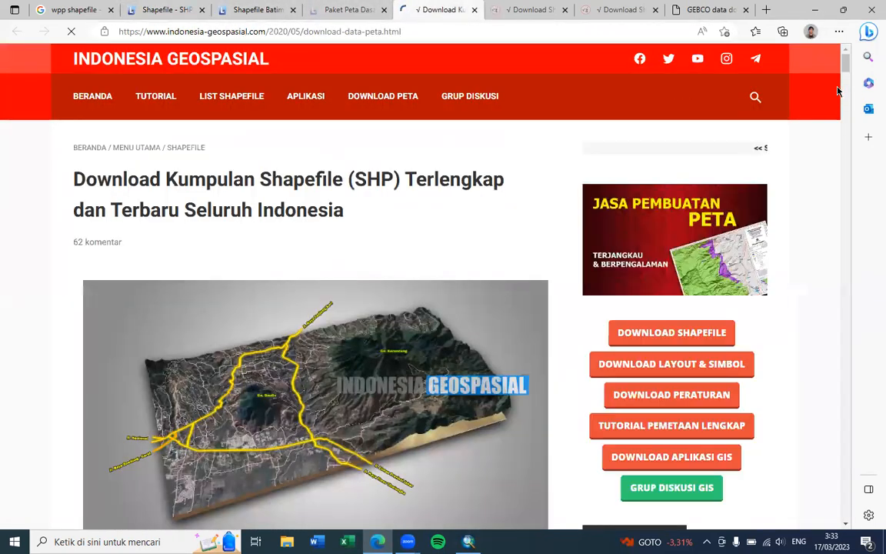
scroll(841, 90, "down", 8)
left_click_drag(849, 101, 855, 140)
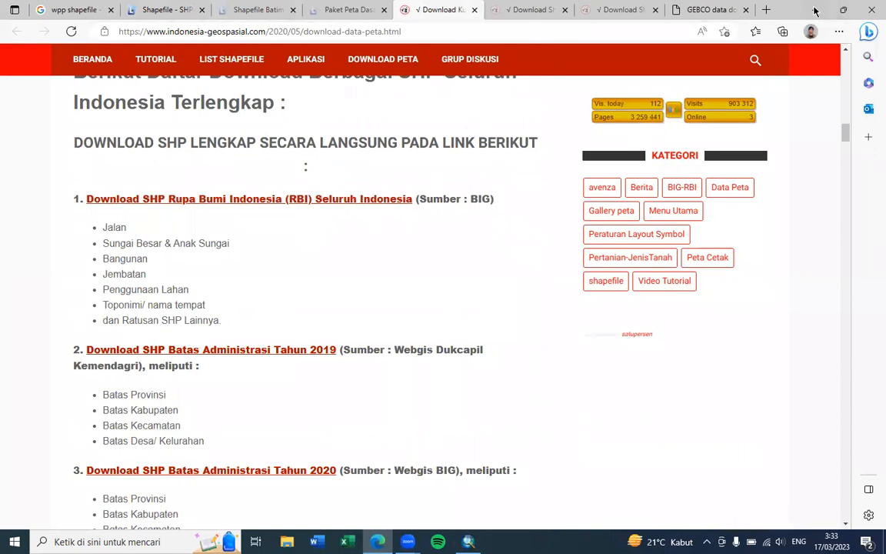
- Return to the GEBCO page, close the browser, and open the Tutorial Daerah Kajian folder within Documents in File Explorer
left_click(721, 10)
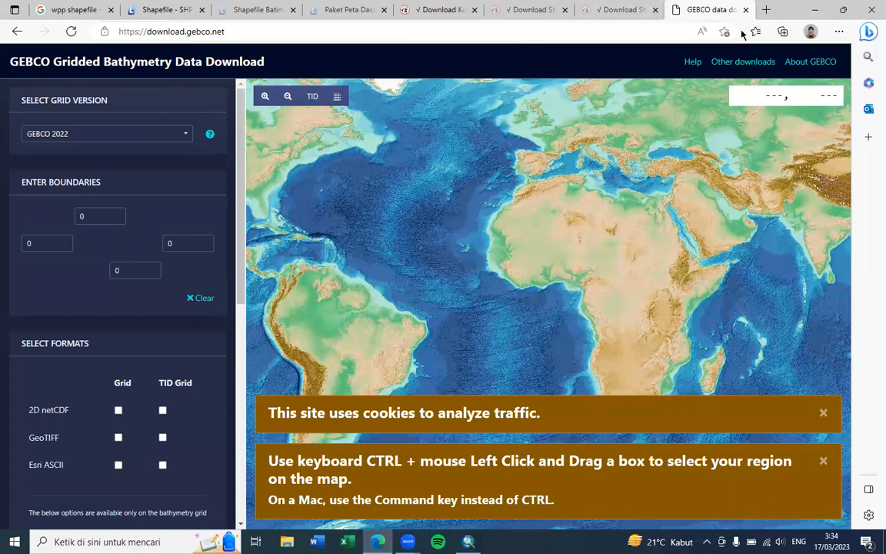
left_click(869, 8)
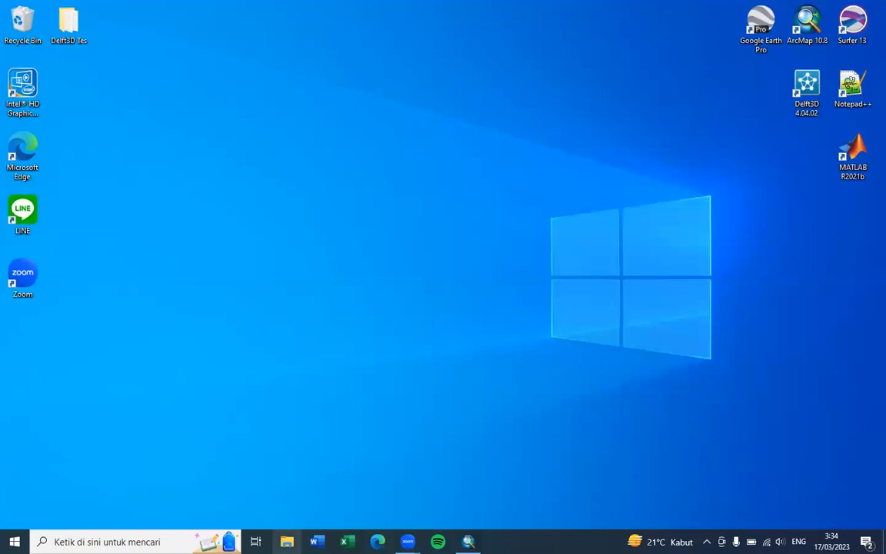
left_click(290, 538)
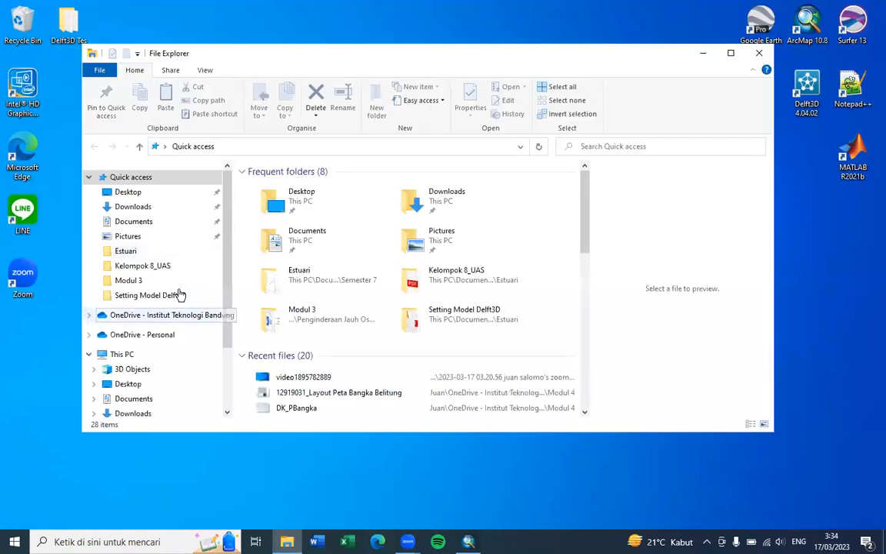
scroll(229, 324, "down", 3)
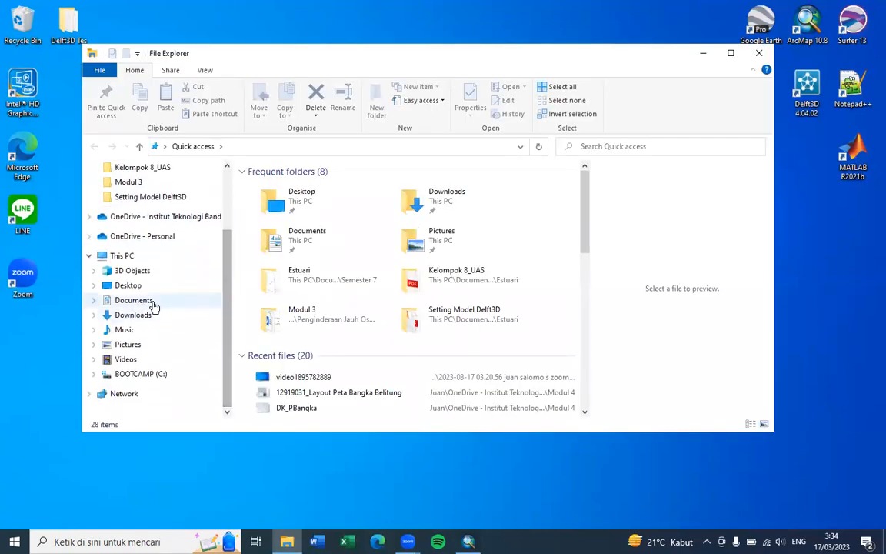
left_click(152, 302)
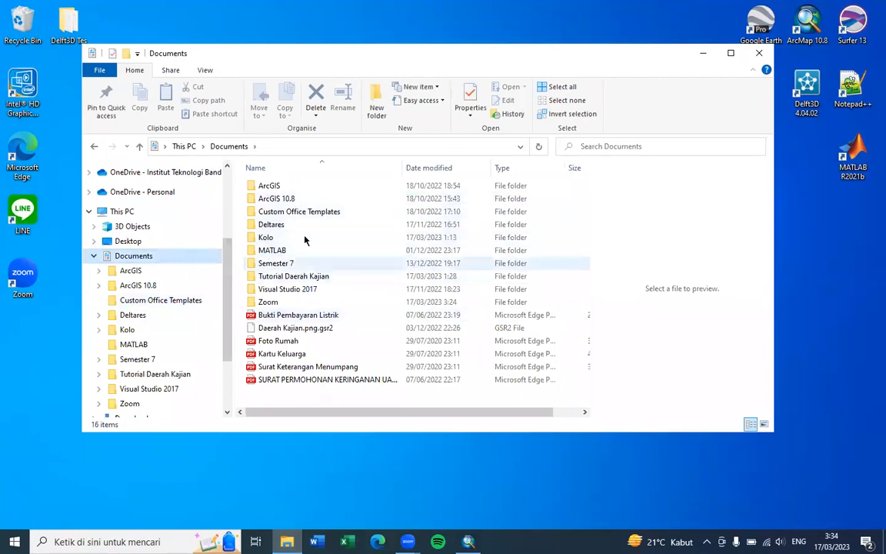
double_click(292, 275)
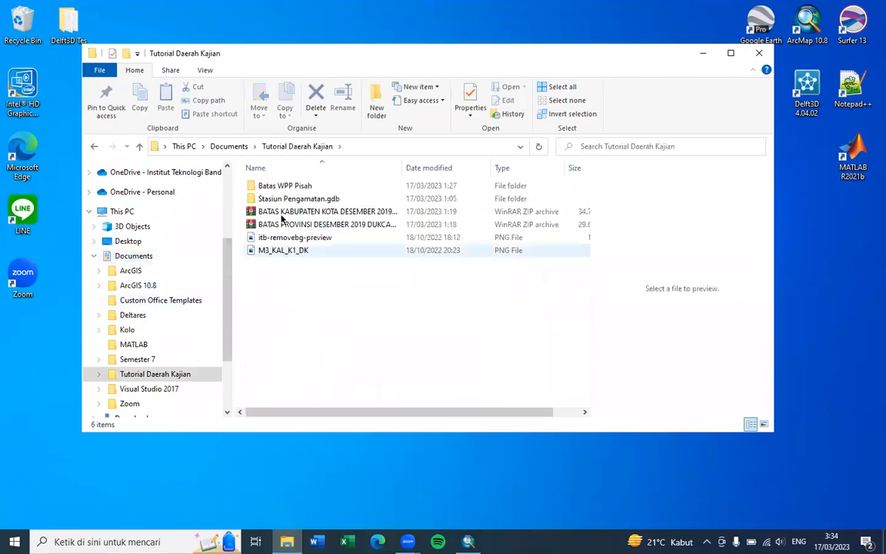
- Look at the WPP subfolders inside Batas WPP Pisah and return to the Tutorial Daerah Kajian folder
left_click(294, 189)
double_click(294, 190)
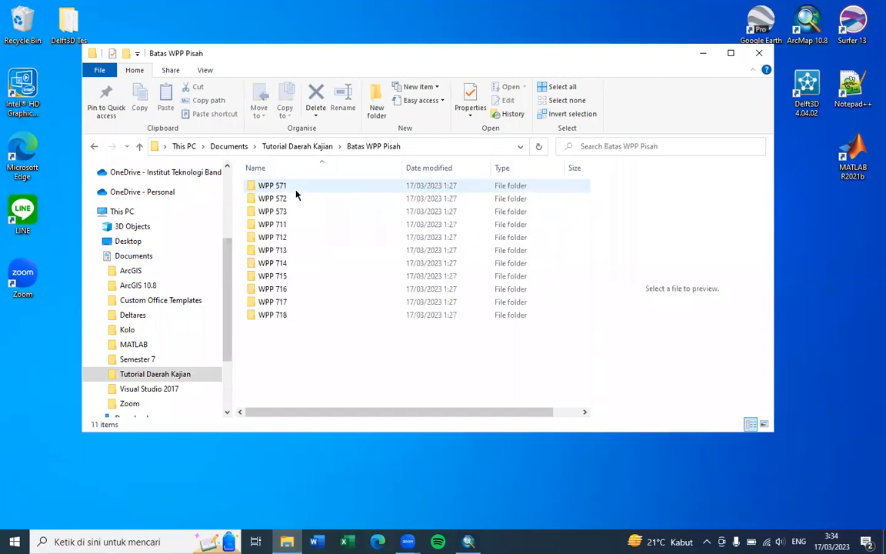
left_click(91, 147)
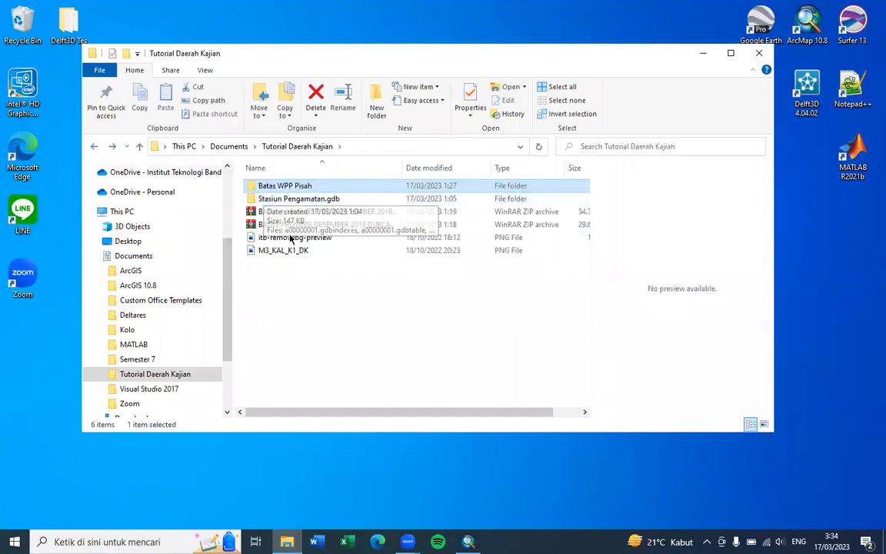
- Extract the BATAS PROVINSI DESEMBER 2019 DUKCAPIL archive into its own folder under Tutorial Daerah Kajian, keeping the default extraction options
left_click(304, 224)
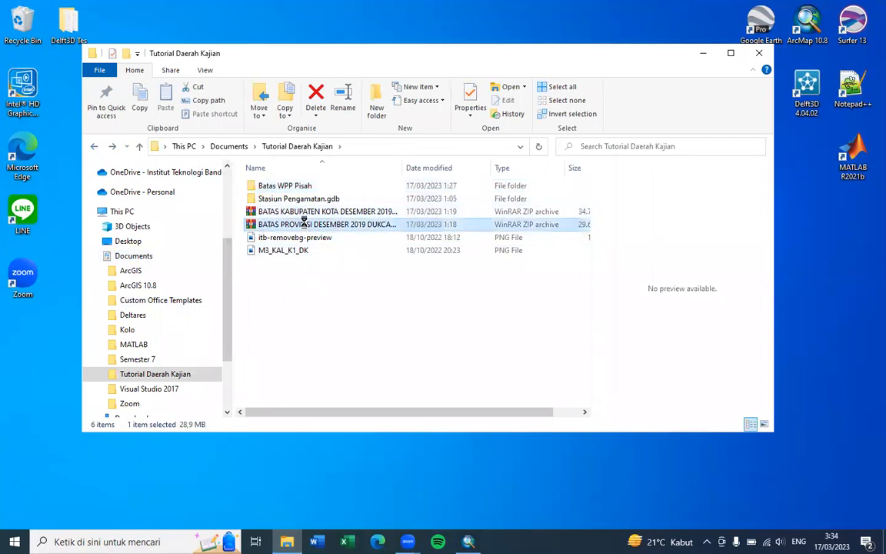
right_click(304, 225)
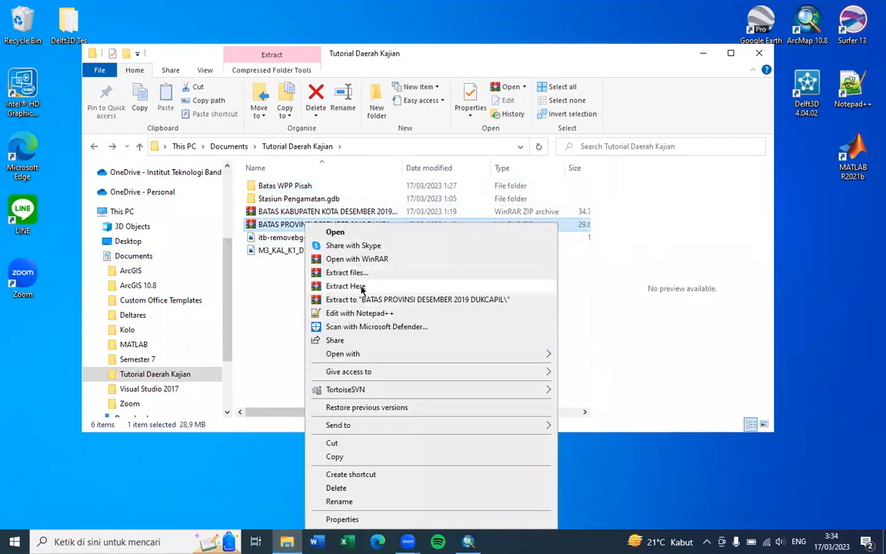
left_click(359, 273)
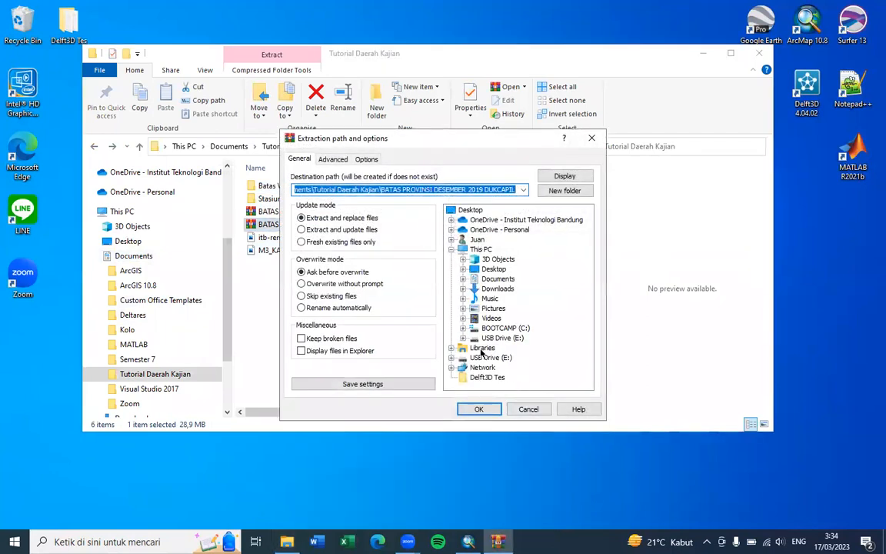
left_click(491, 406)
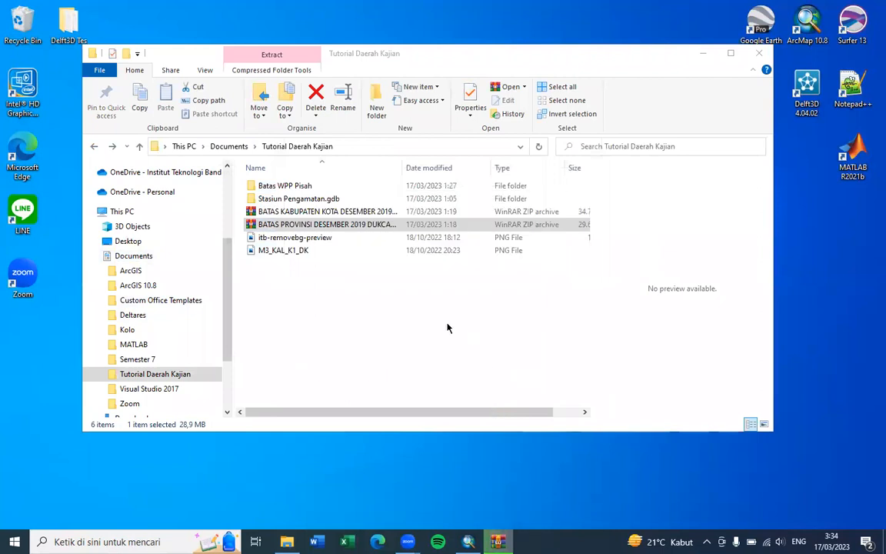
- Check the shapefile components in the nested BATAS PROVINSI DESEMBER 2019 DUKCAPIL folder and close File Explorer
double_click(296, 265)
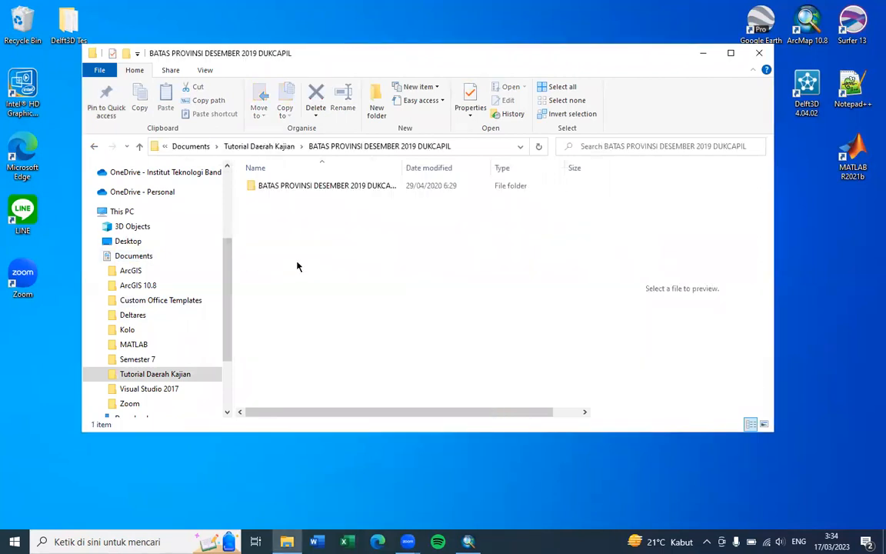
double_click(292, 187)
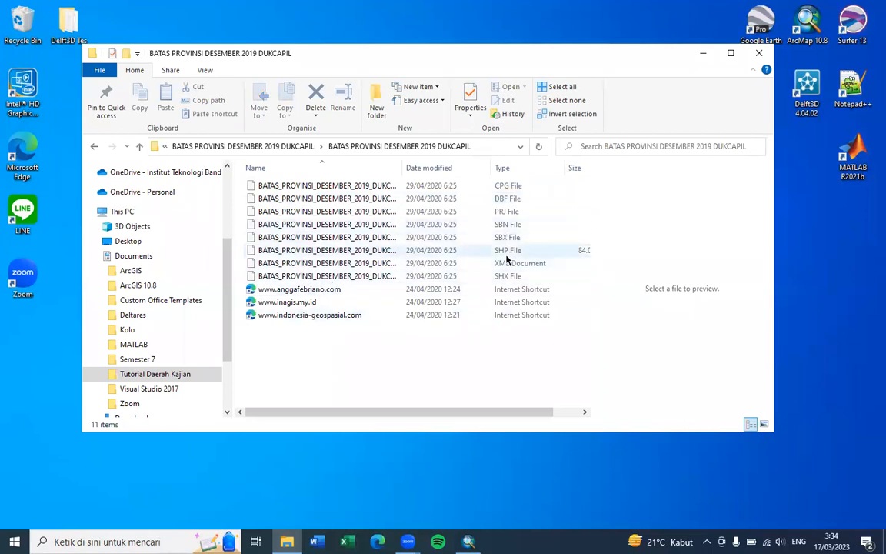
left_click(759, 55)
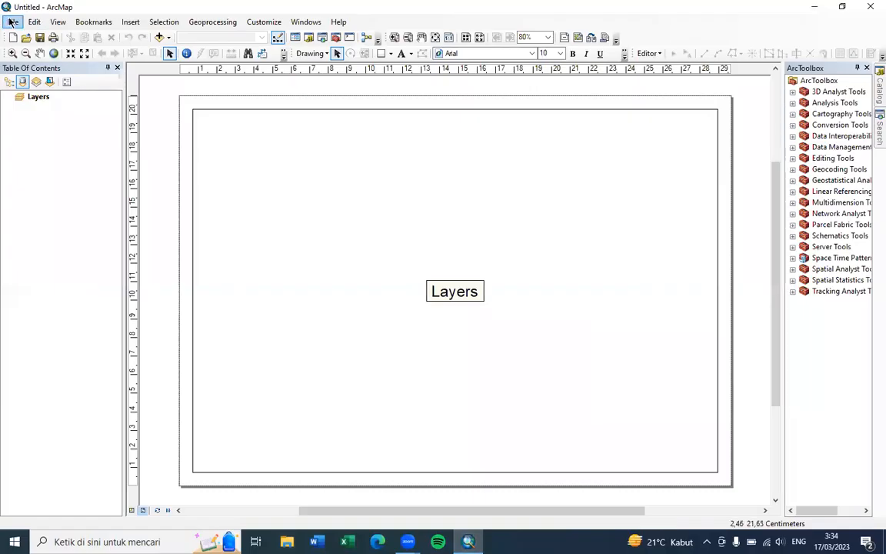
- Switch to ArcMap and open the Add Data dialog for the blank map document
left_click(13, 21)
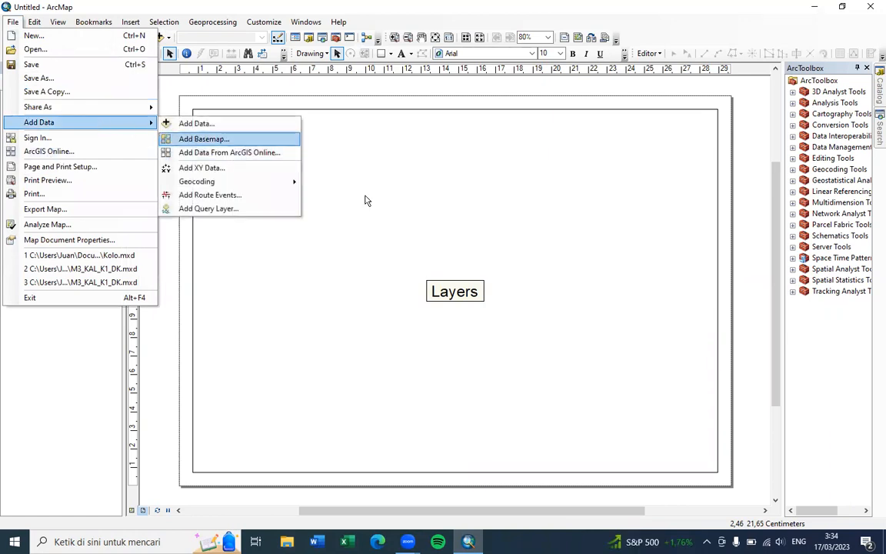
left_click(316, 154)
left_click(13, 22)
mouse_move(100, 131)
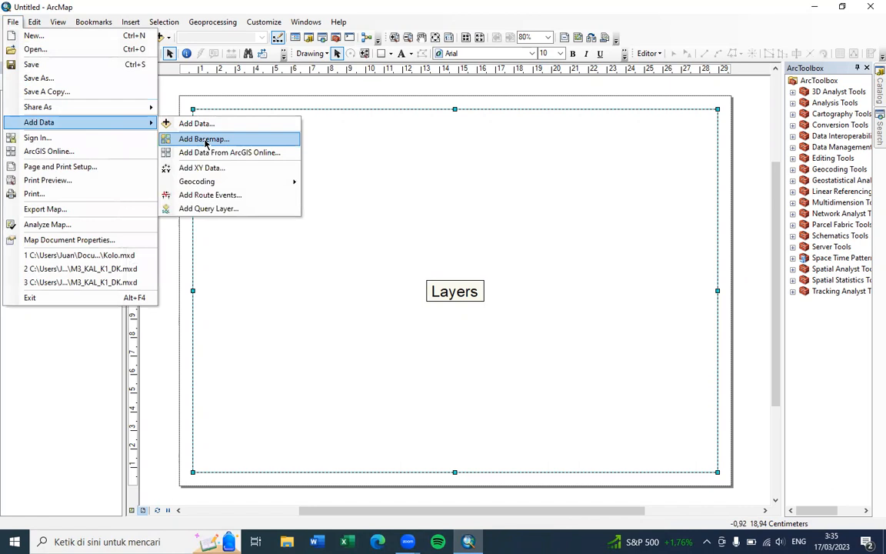
left_click(190, 123)
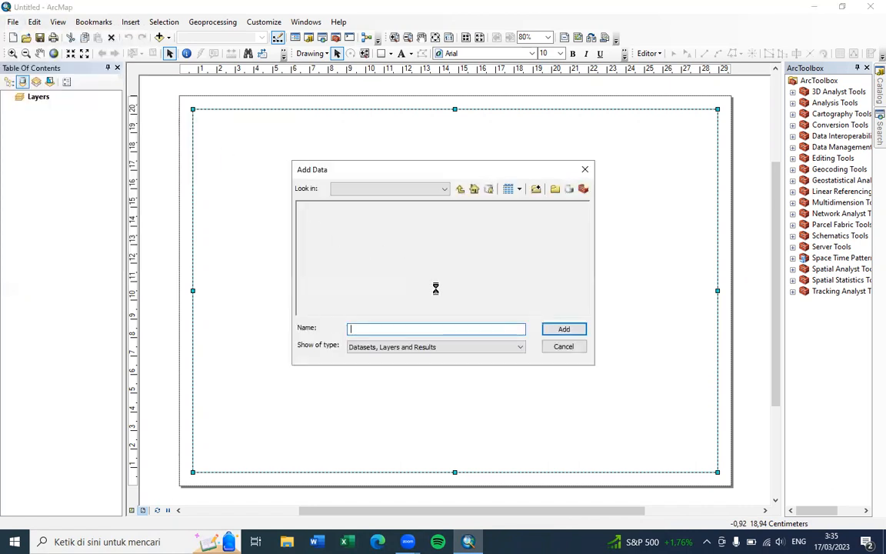
- Add BATAS_PROVINSI_DESEMBER_2019_DUKCAPIL.shp to the map from its folder in the Tutorial Daerah Kajian folder connection
left_click(460, 189)
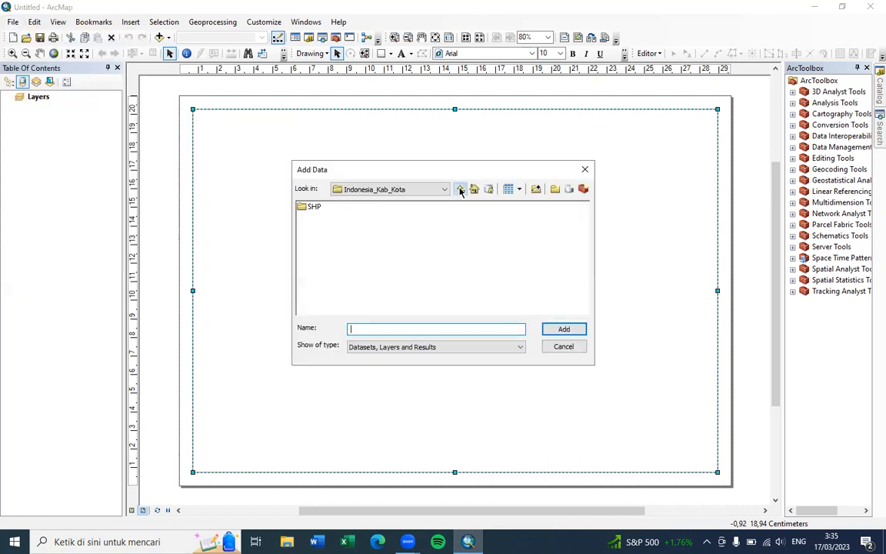
left_click(460, 189)
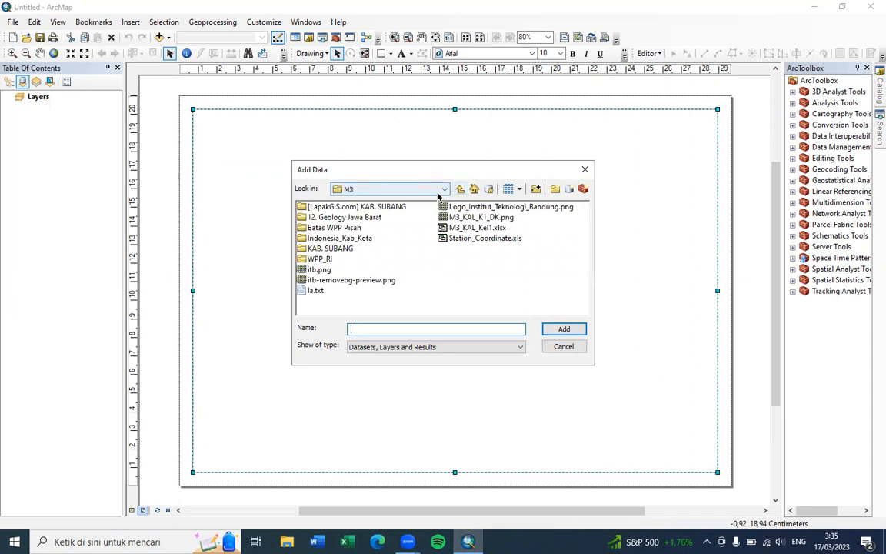
left_click(459, 190)
left_click(460, 189)
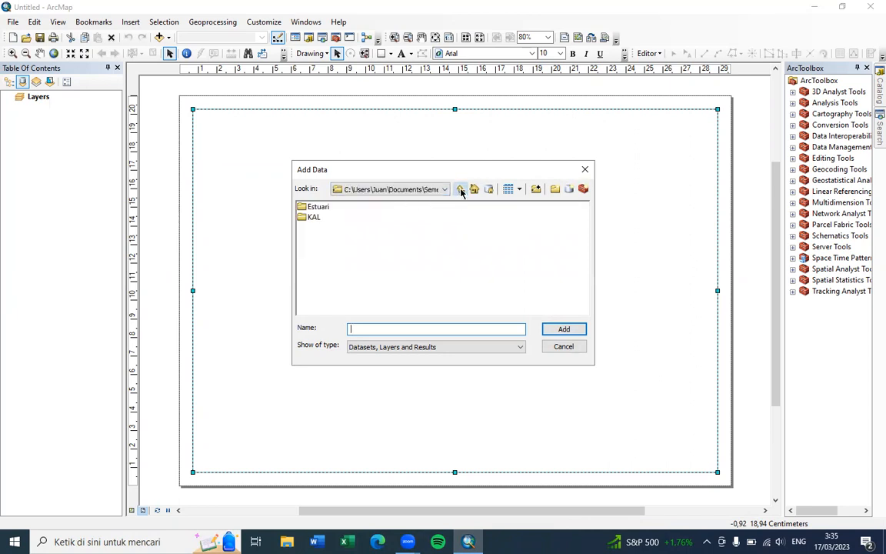
left_click(459, 189)
left_click(457, 228)
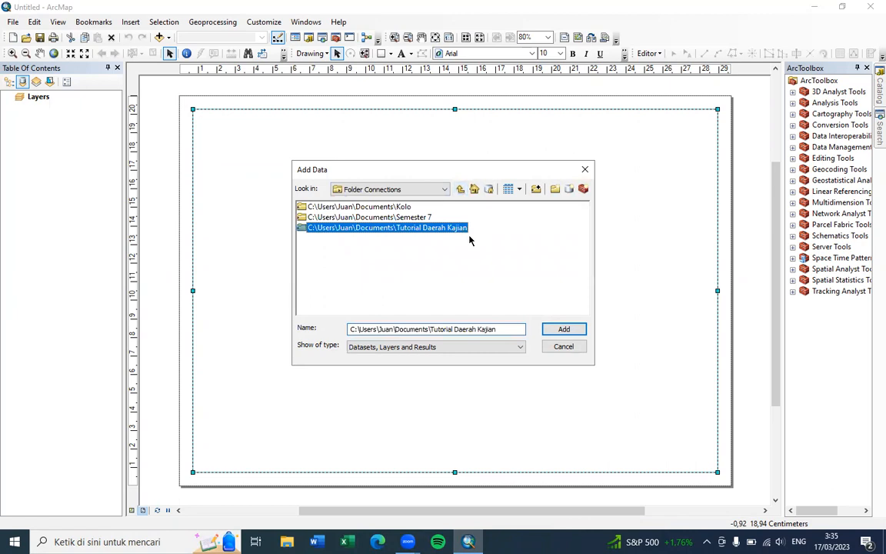
left_click(554, 332)
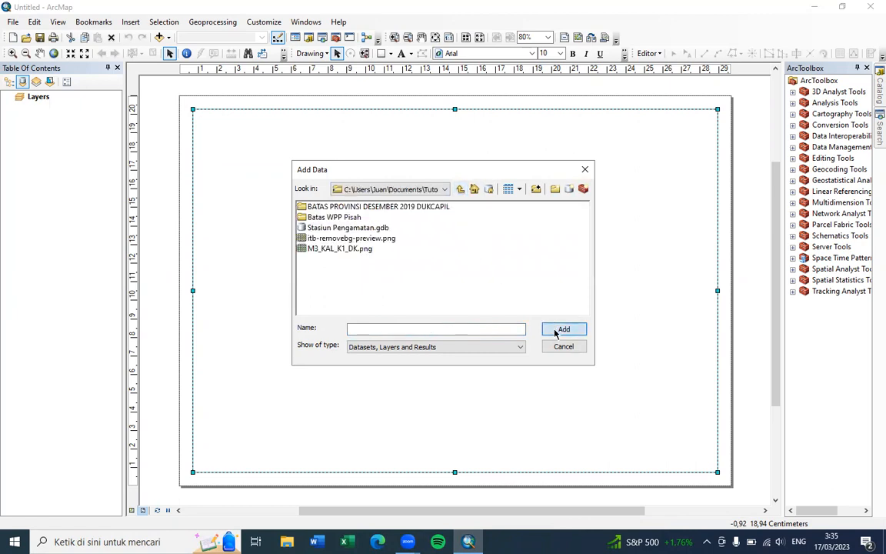
double_click(366, 208)
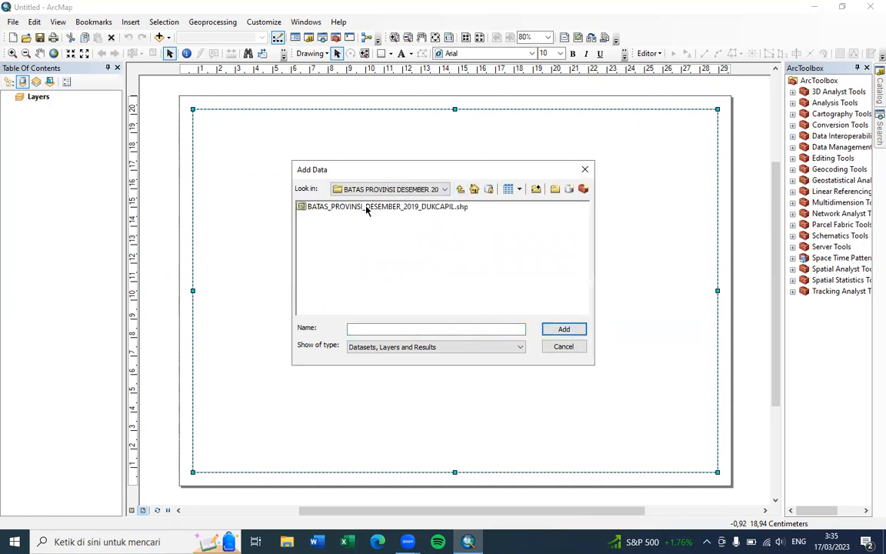
left_click(320, 207)
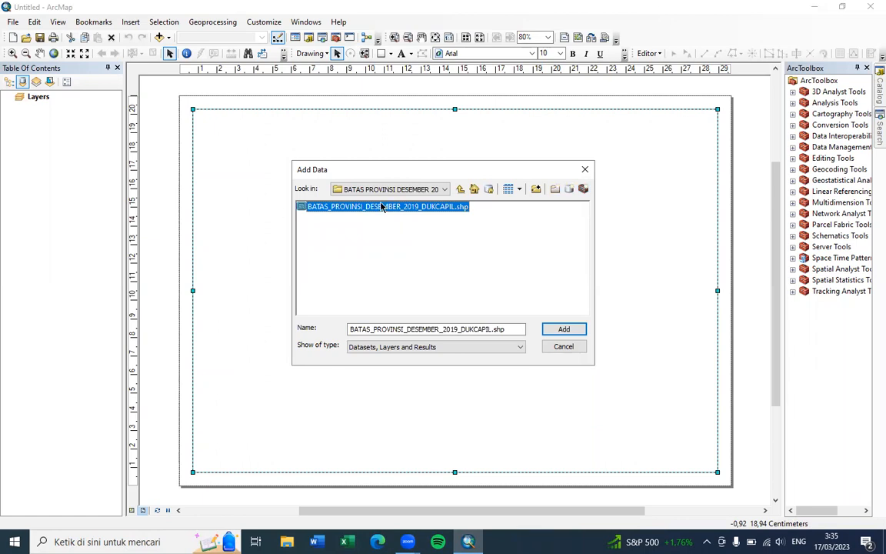
left_click(564, 329)
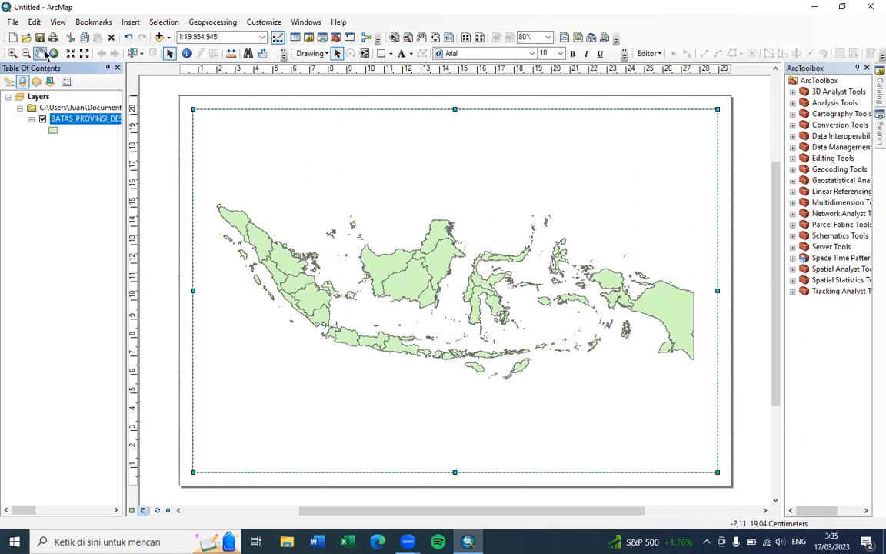
- Zoom the map to the Java region and narrow the data frame so it covers only the left half of the page
left_click(13, 53)
left_click_drag(316, 255, 491, 380)
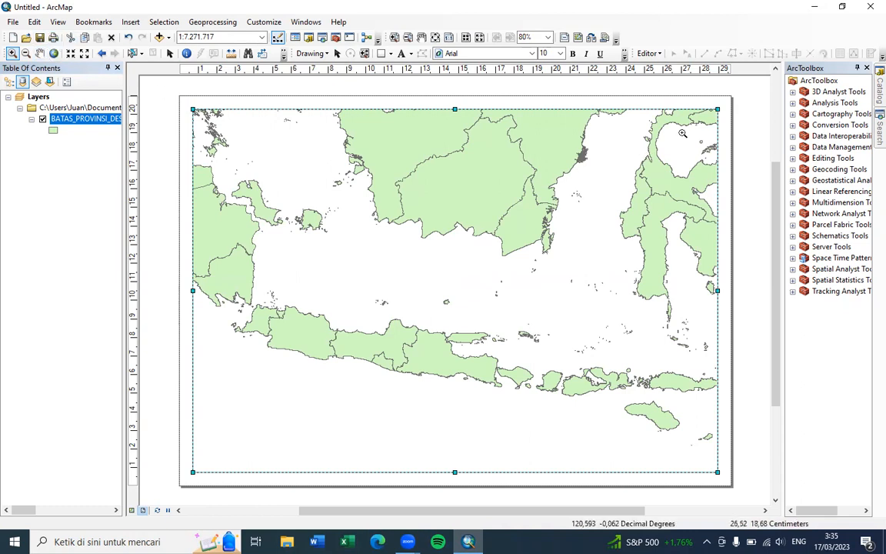
left_click(169, 53)
left_click_drag(717, 471, 455, 471)
left_click(492, 368)
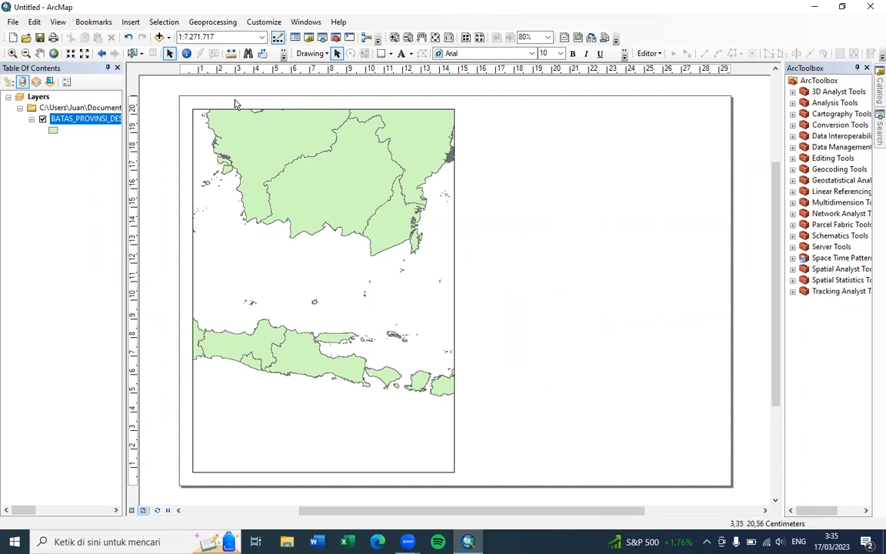
- Zoom the map out to 1:12,500,000 and pan it so Kalimantan and Java sit in the upper-middle part of the narrowed data frame
left_click(27, 52)
left_click(314, 243)
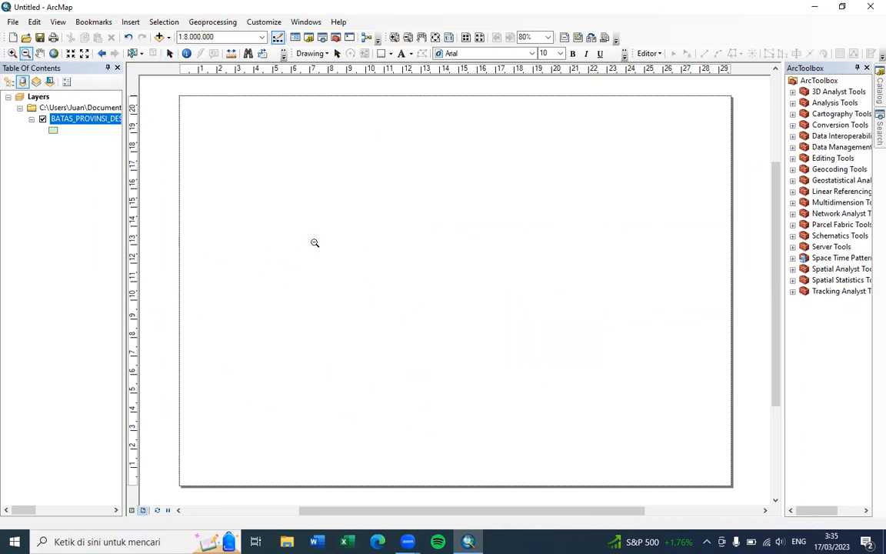
left_click(364, 305)
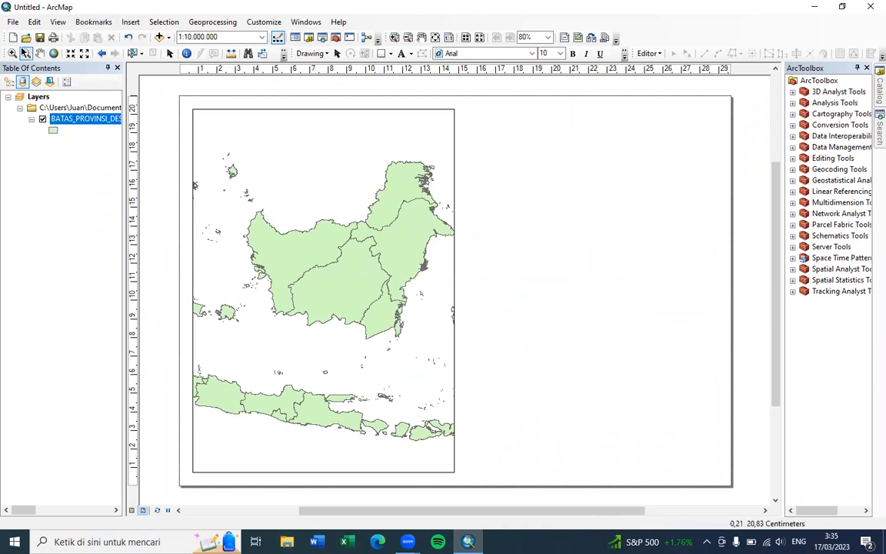
left_click(300, 254)
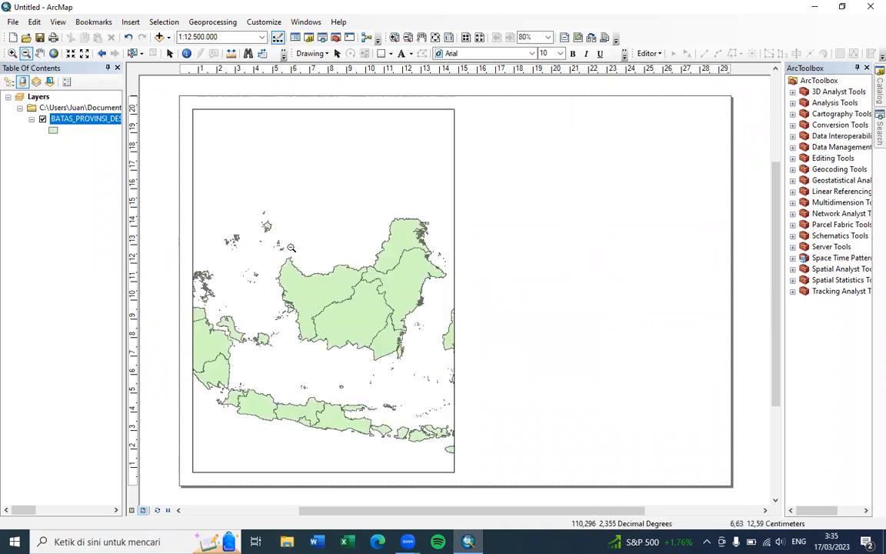
left_click(40, 53)
left_click_drag(293, 328, 326, 253)
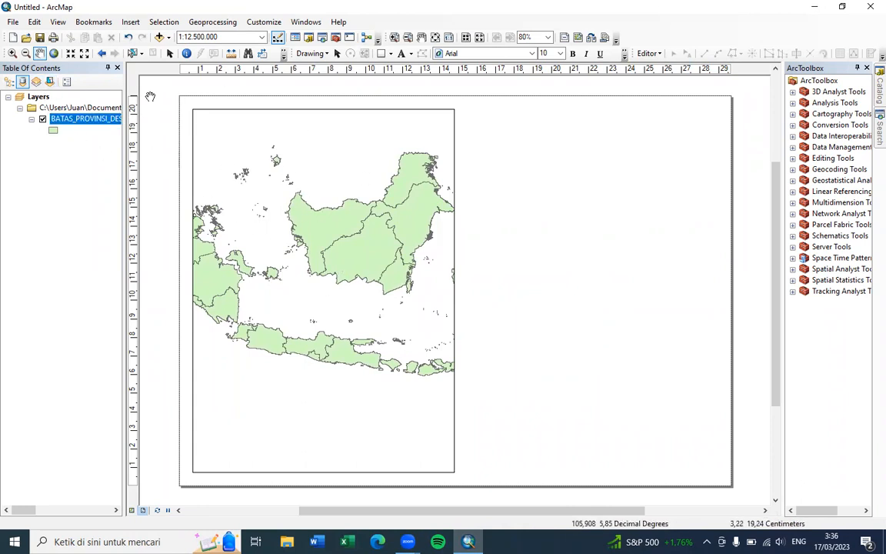
- Set the data frame's background to Lt Blue, apply it and close the data frame properties
left_click(169, 53)
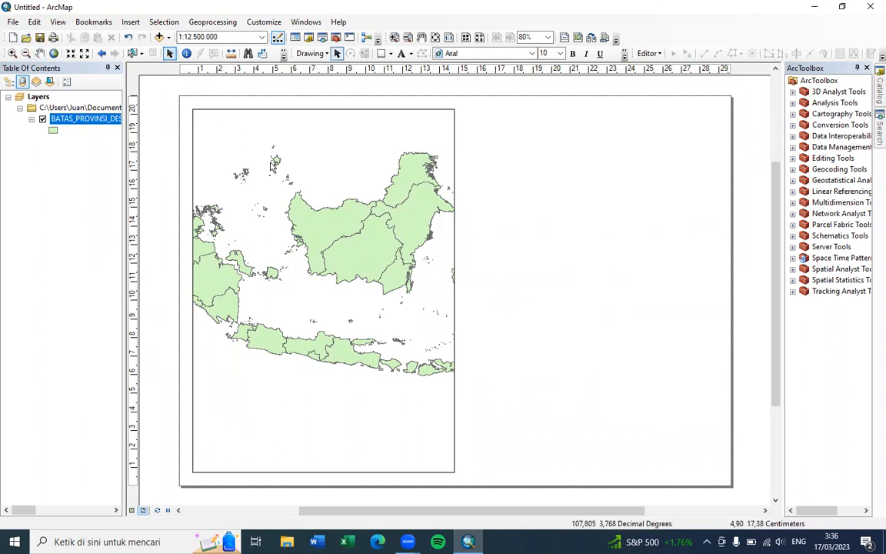
right_click(268, 157)
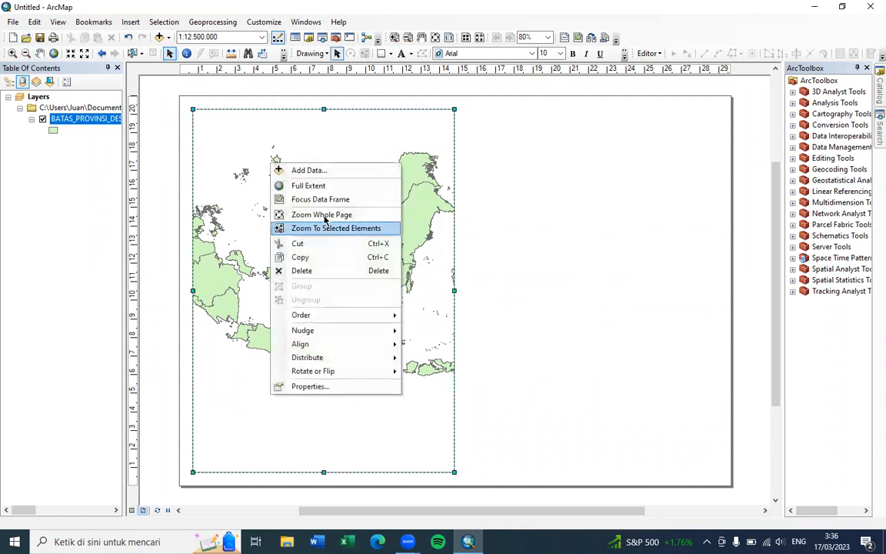
left_click(336, 386)
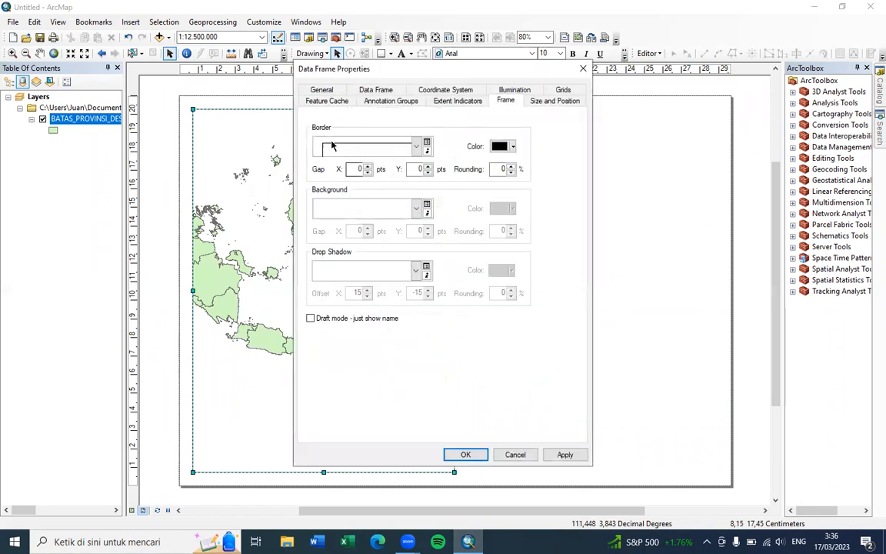
left_click(416, 211)
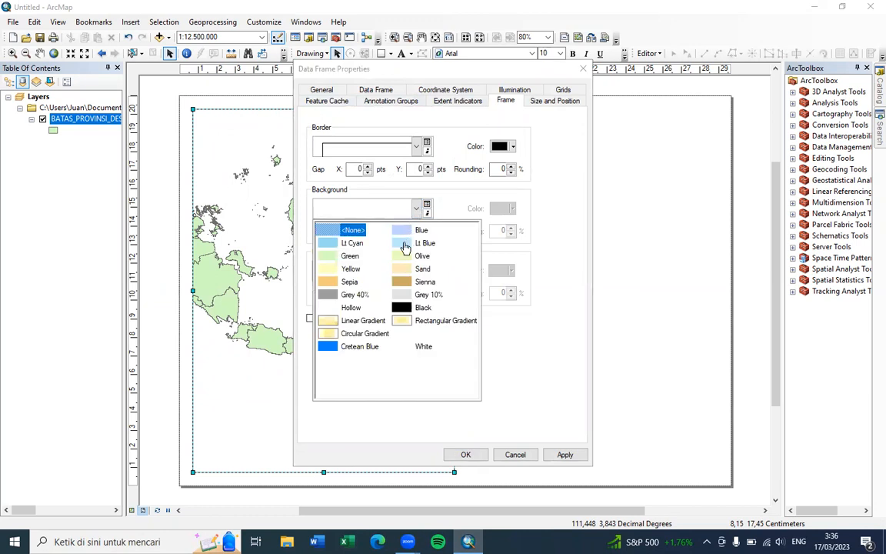
left_click(405, 245)
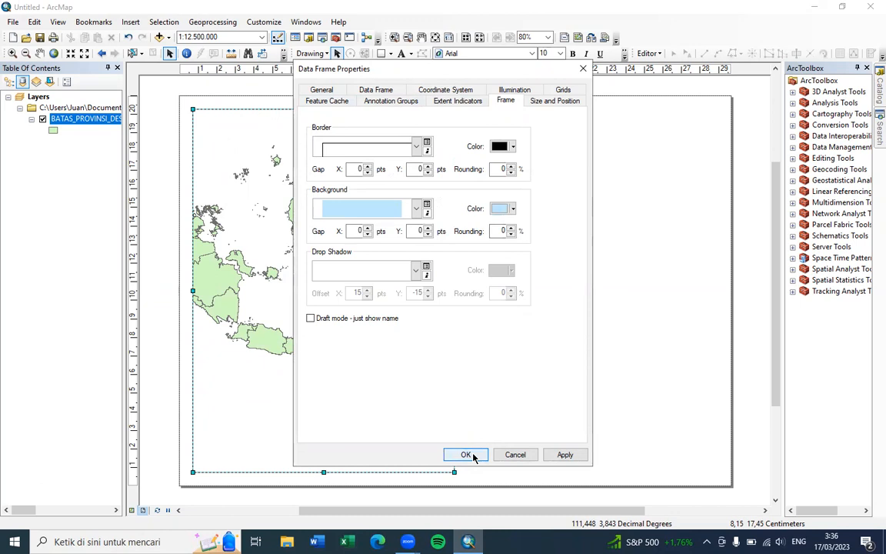
left_click(562, 455)
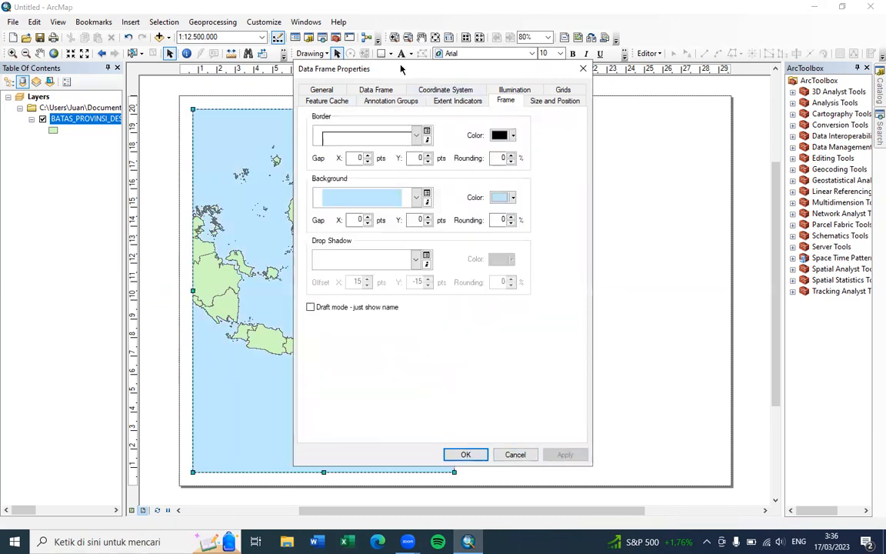
left_click_drag(399, 69, 589, 75)
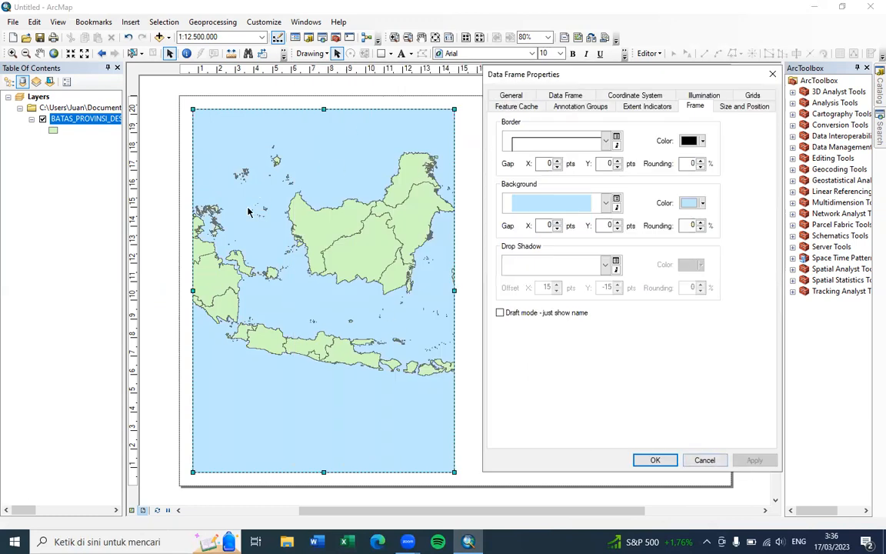
left_click(705, 460)
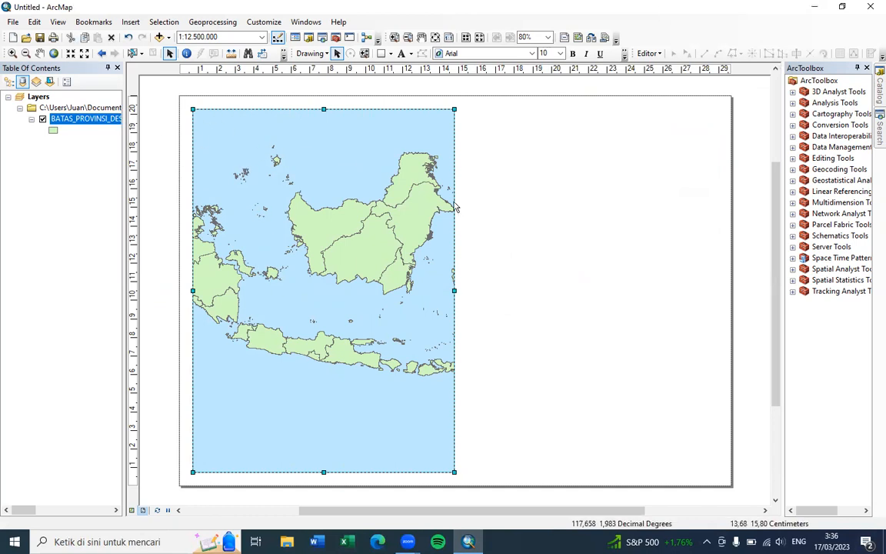
- Review the data frame's border and background settings in its properties and accept them
left_click(185, 133)
left_click(216, 152)
right_click(238, 139)
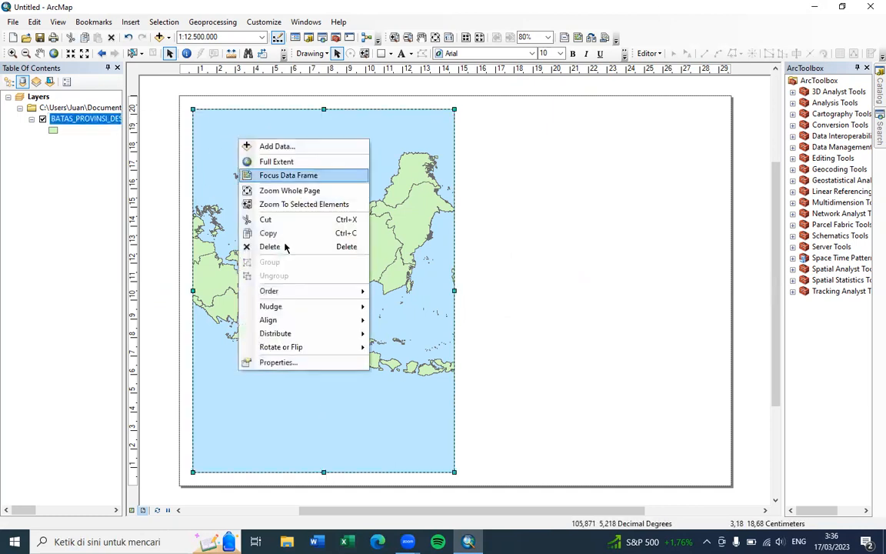
left_click(307, 361)
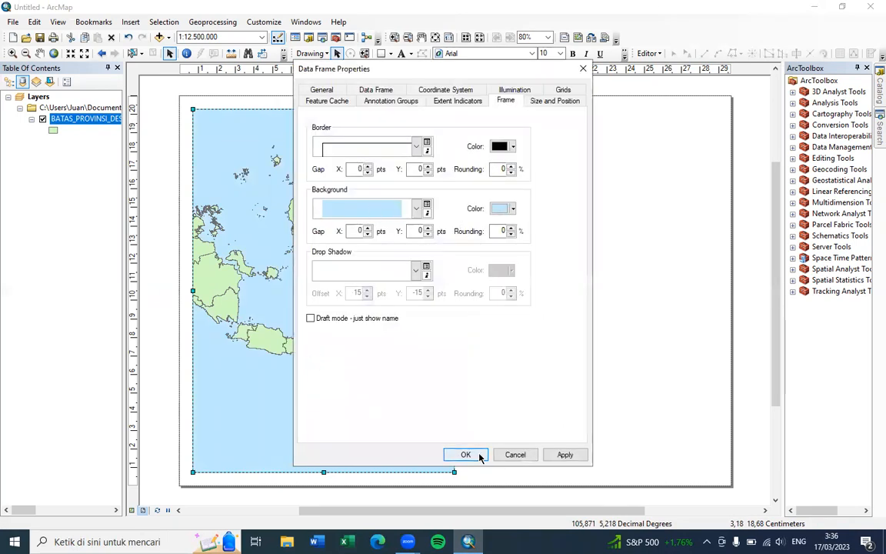
left_click(479, 456)
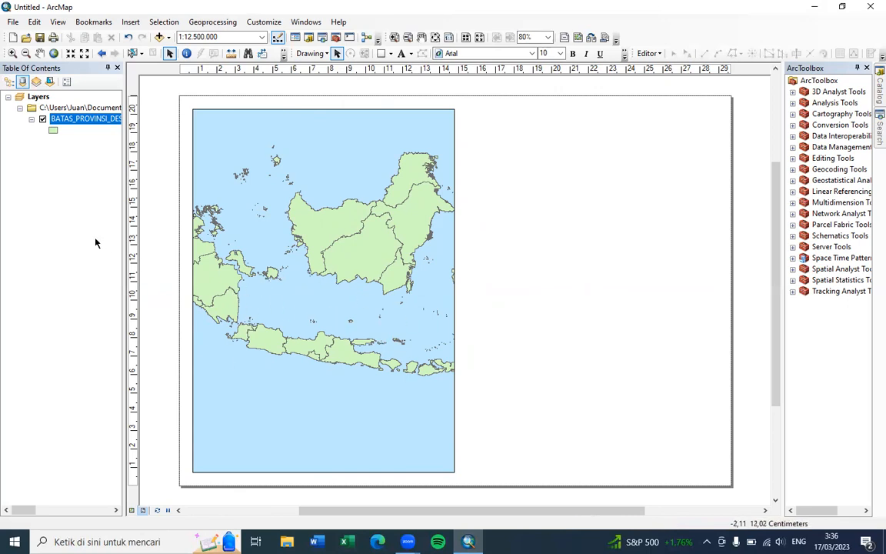
- Add WPP712.shp to the map from the WPP 712 subfolder of Batas WPP Pisah
left_click(15, 26)
mouse_move(73, 123)
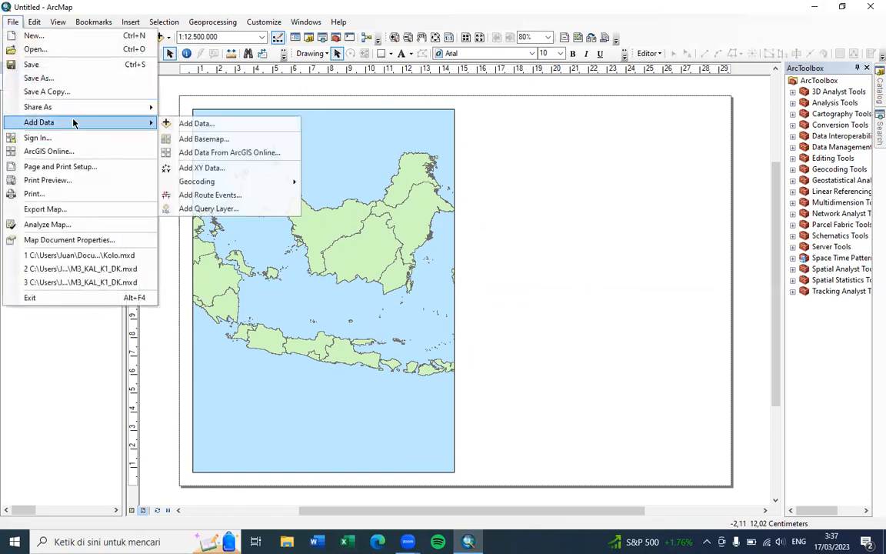
left_click(196, 123)
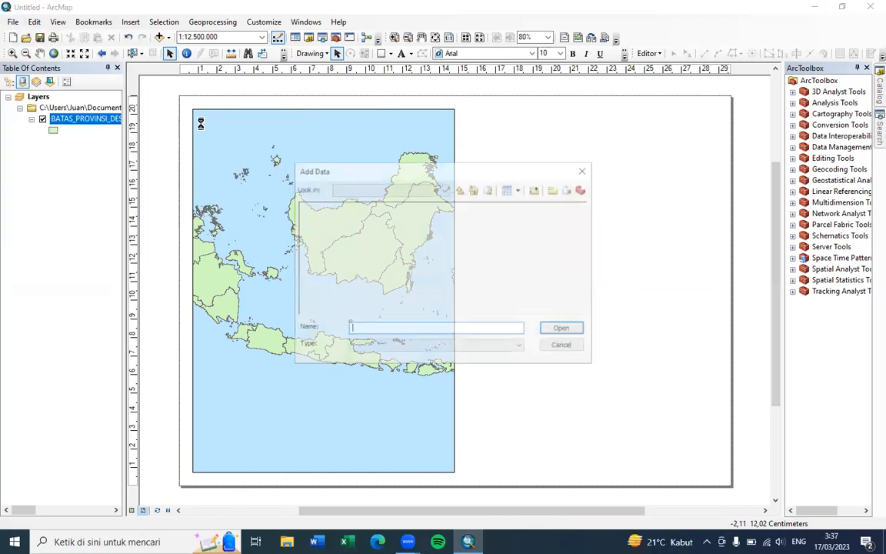
left_click(461, 188)
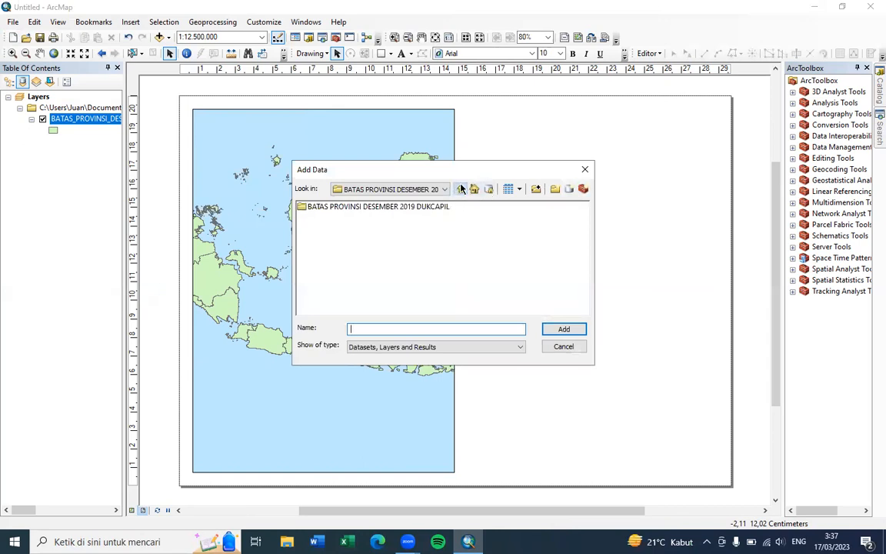
double_click(348, 218)
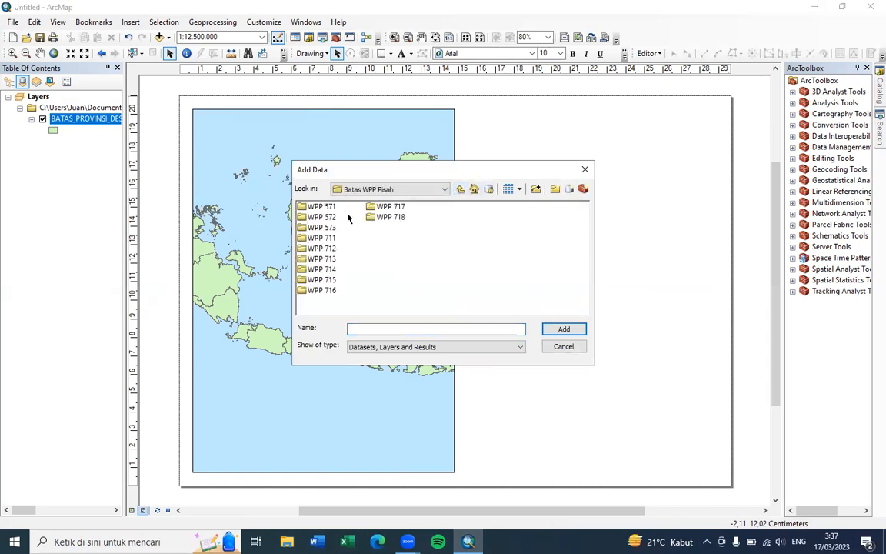
left_click(323, 248)
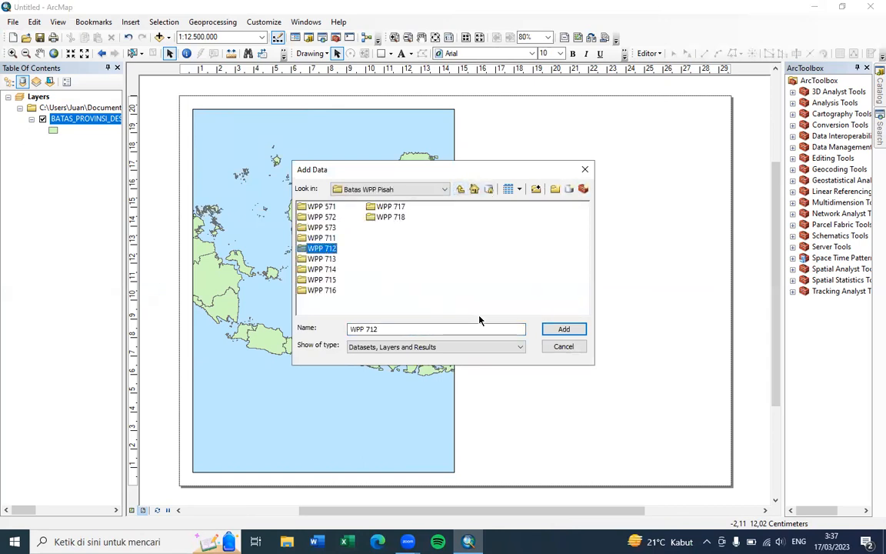
left_click(557, 328)
left_click(328, 208)
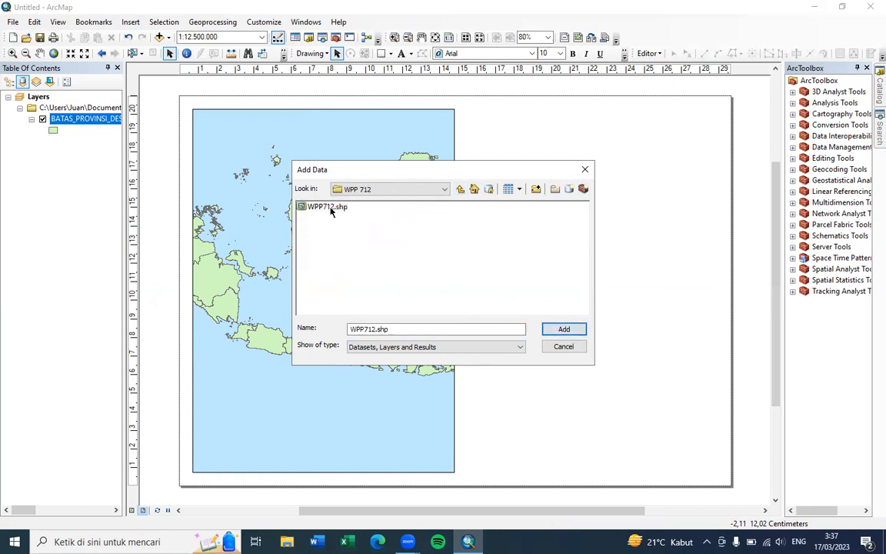
left_click(554, 329)
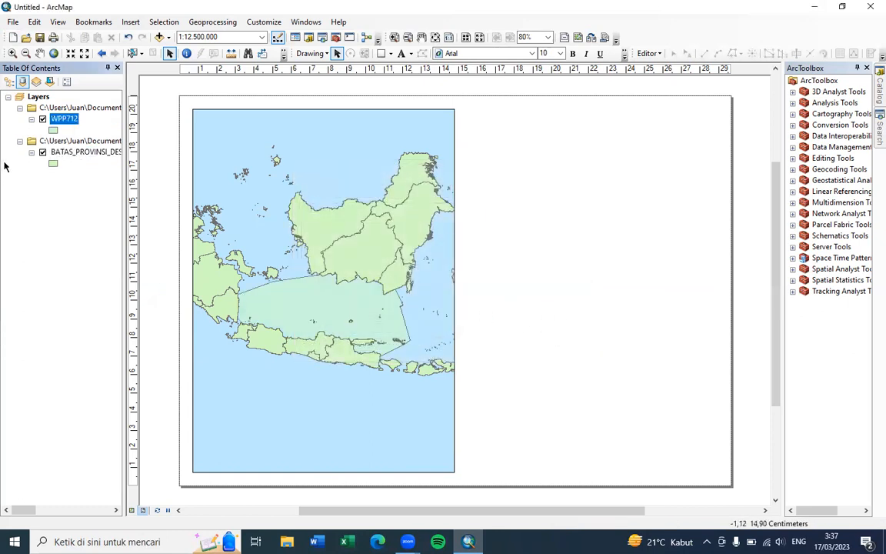
- Change the fill colour of the WPP712 layer to light red
right_click(53, 131)
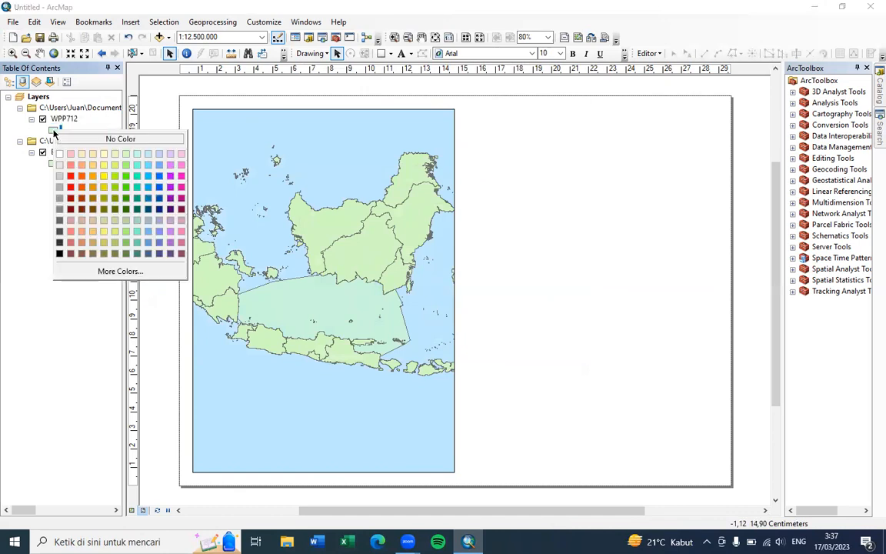
left_click(70, 165)
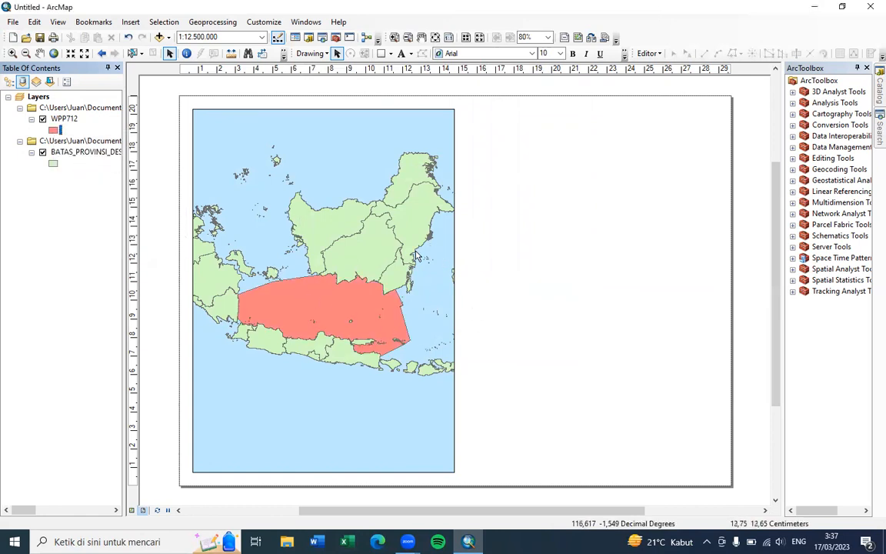
- Enlarge the map inside the data frame by zooming in on the area around WPP712
left_click(12, 53)
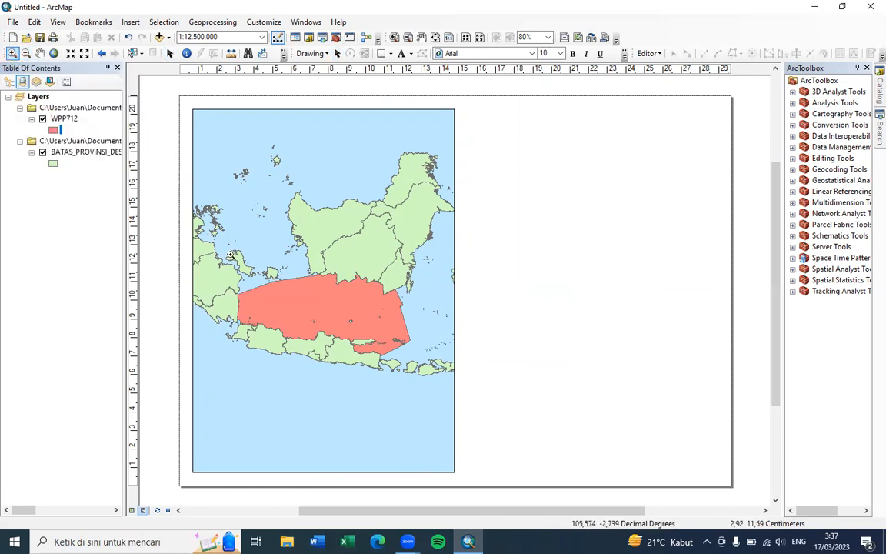
left_click_drag(208, 225, 431, 402)
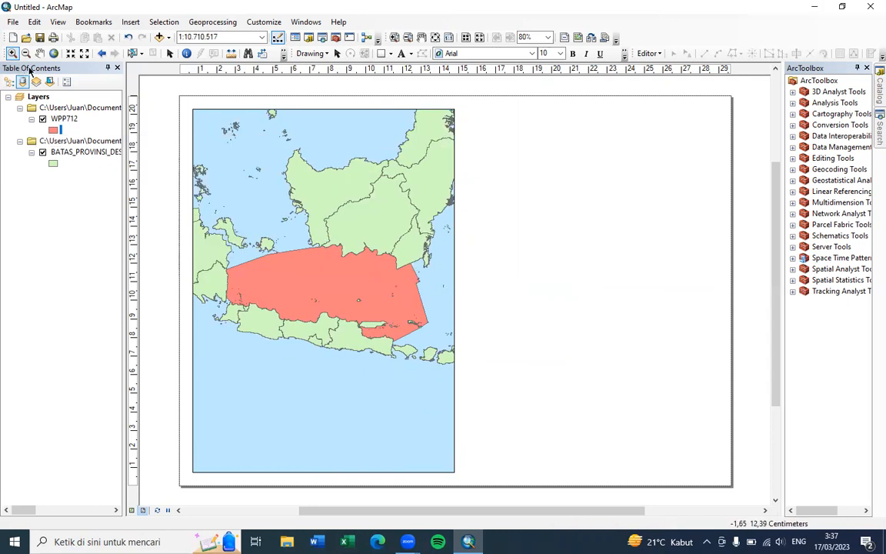
left_click(169, 53)
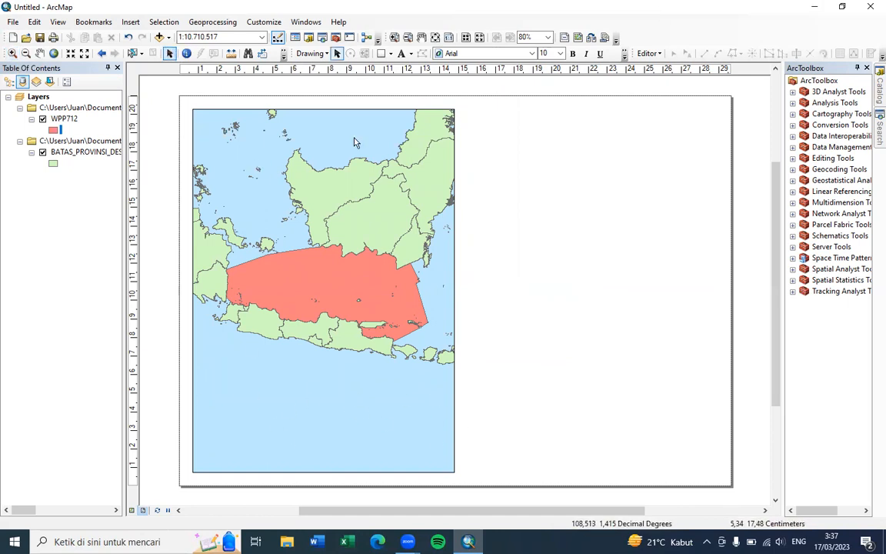
- Resize the data frame to a wide rectangle across the upper half of the page and pan the map within it
left_click(338, 435)
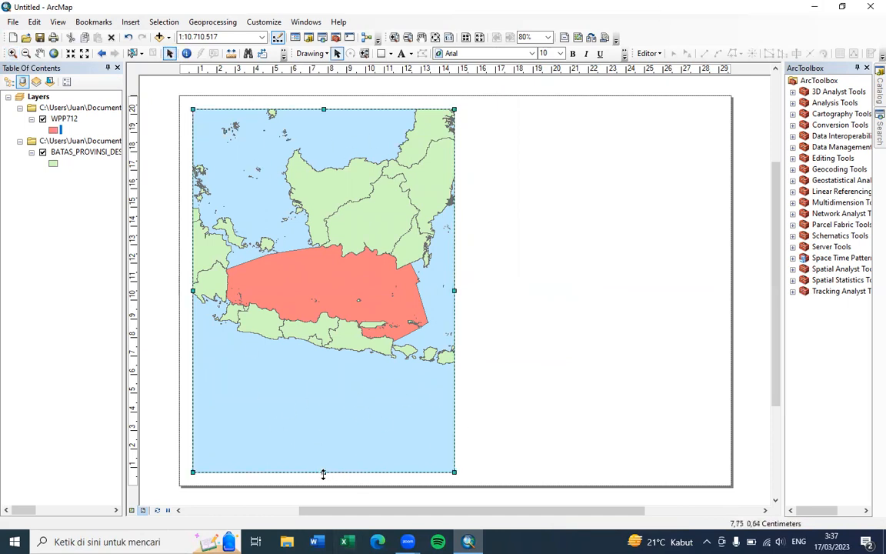
left_click_drag(307, 327, 311, 290)
left_click_drag(454, 199, 712, 260)
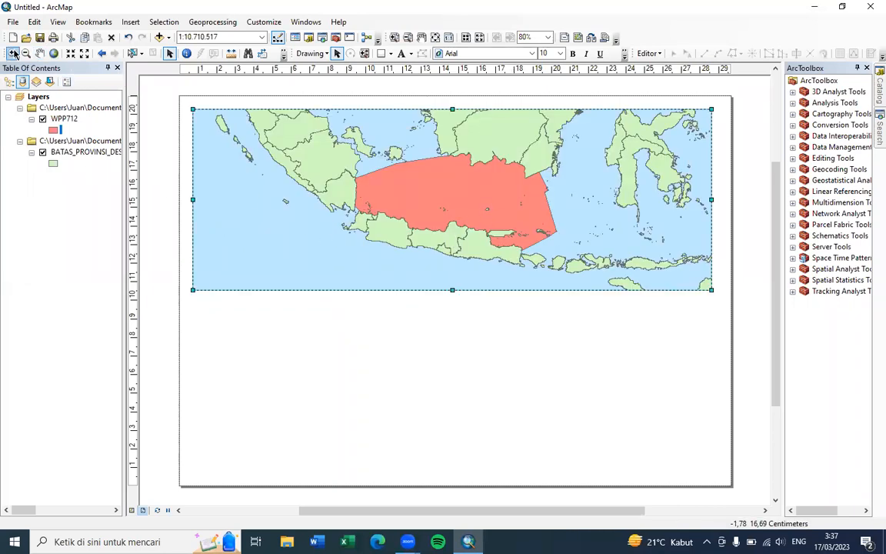
left_click(40, 53)
left_click_drag(526, 217, 508, 196)
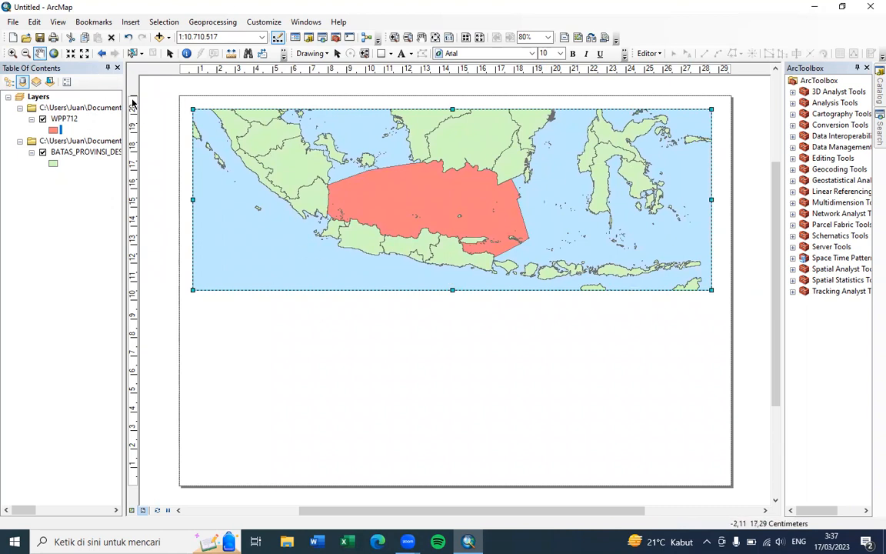
- Place ruler guides about 1 cm inside each of the four page edges
left_click(185, 70)
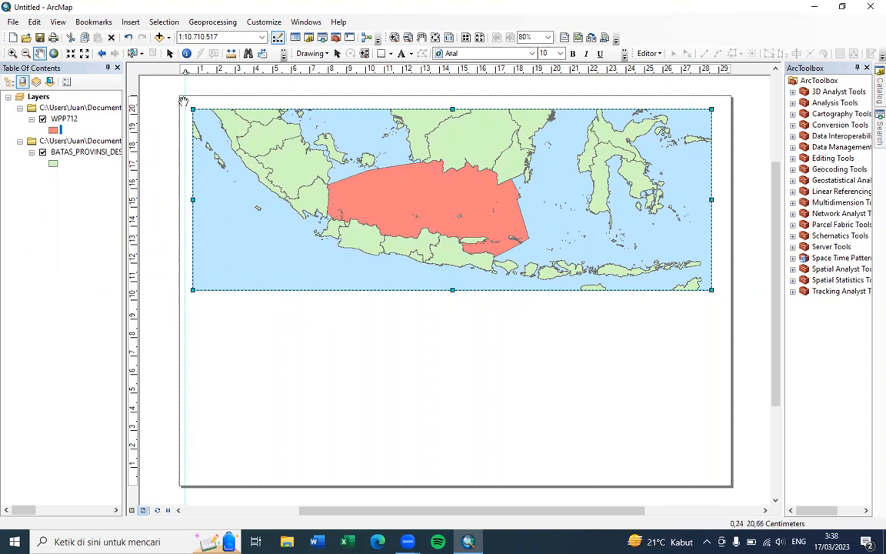
mouse_move(185, 70)
left_mouse_down()
mouse_move(172, 70)
mouse_move(198, 70)
left_mouse_up()
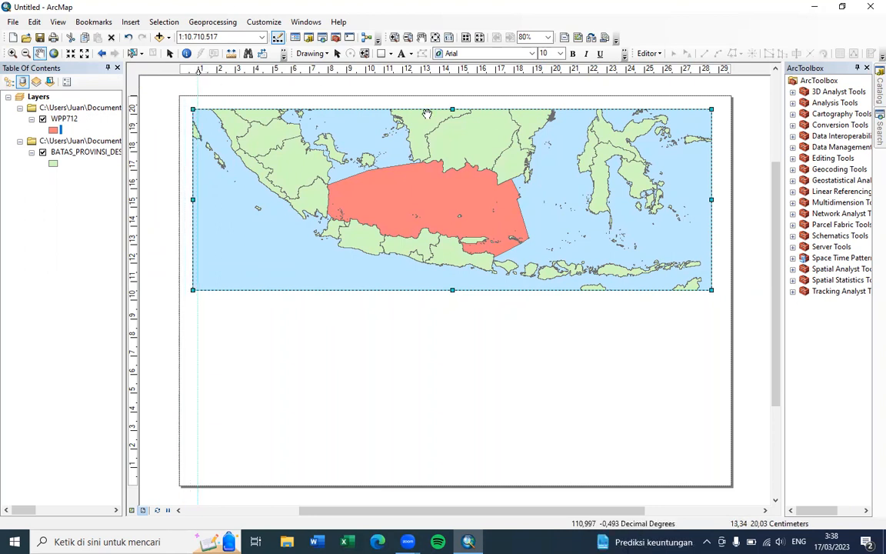
left_click(729, 70)
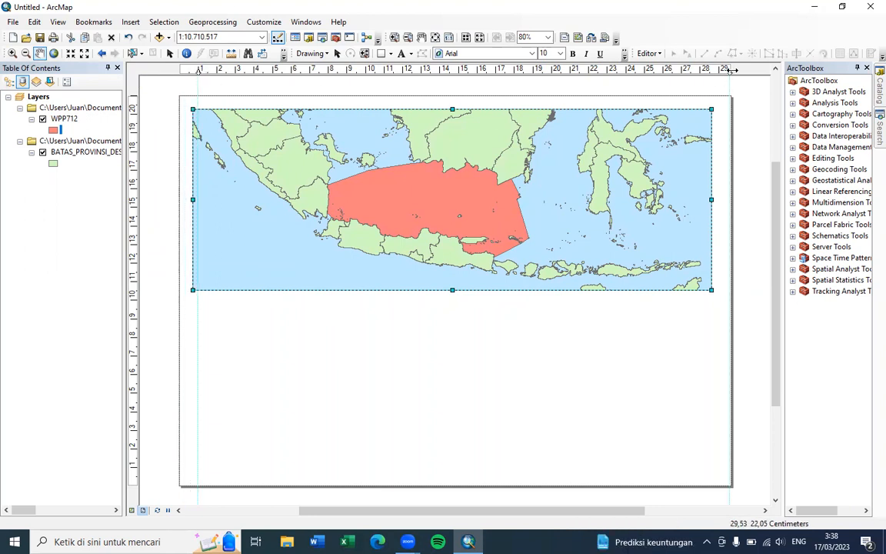
left_click_drag(729, 70, 712, 70)
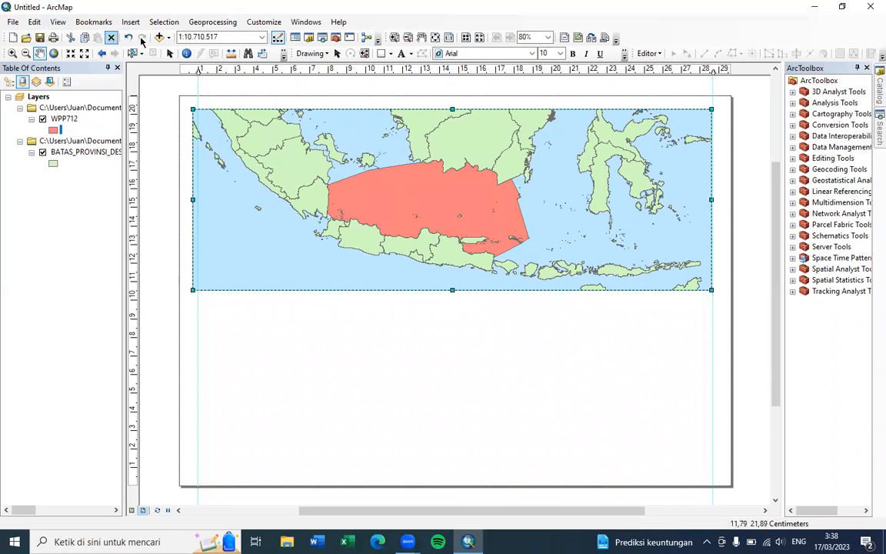
left_click_drag(134, 100, 139, 113)
left_click(135, 470)
left_click_drag(134, 469, 134, 469)
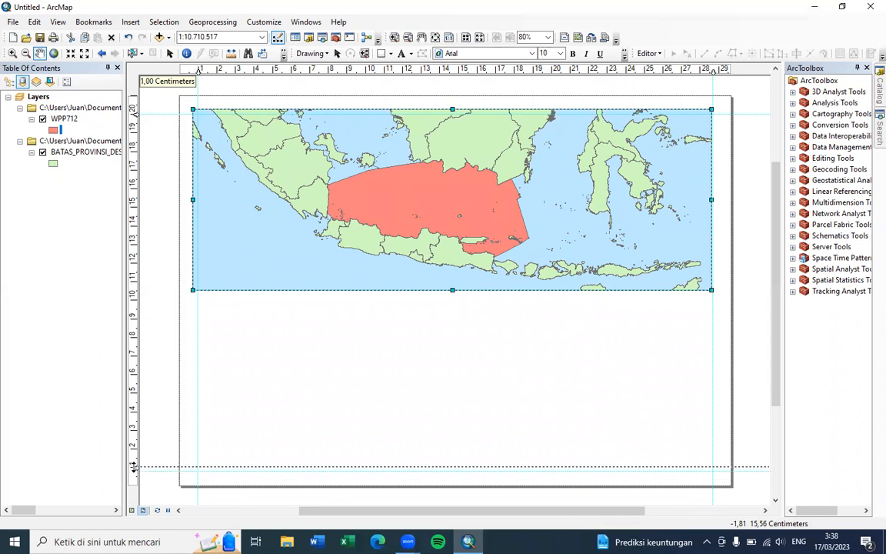
left_click_drag(134, 466, 133, 466)
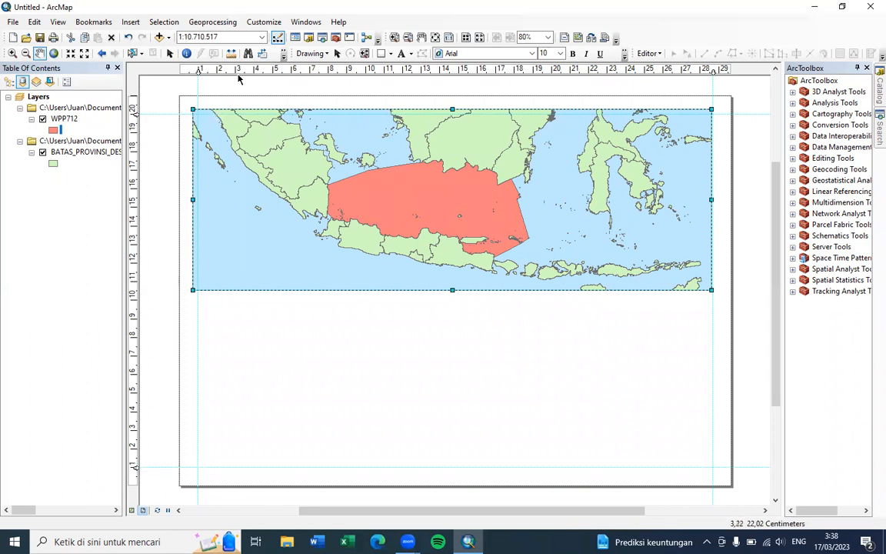
- Align the data frame's upper corners with the intersections of the page margin guides
left_click(337, 54)
left_click_drag(193, 108, 197, 114)
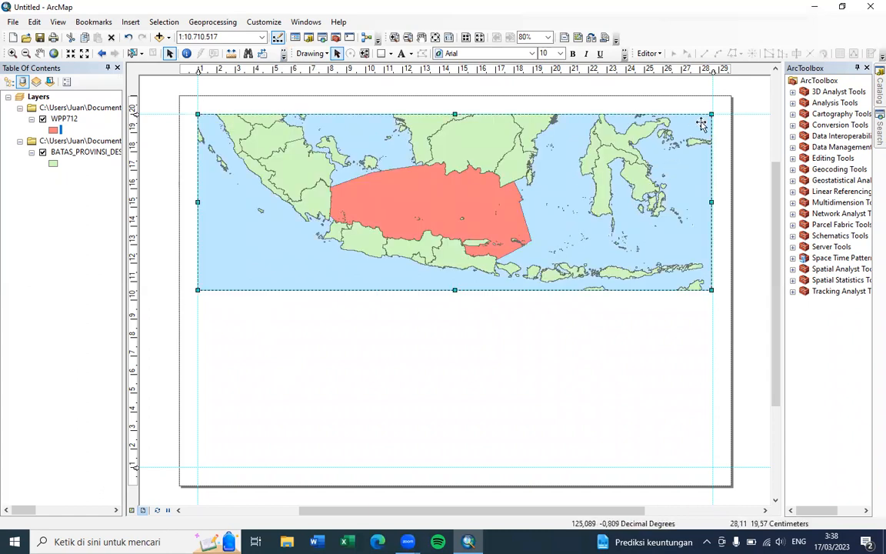
left_click_drag(712, 114, 713, 113)
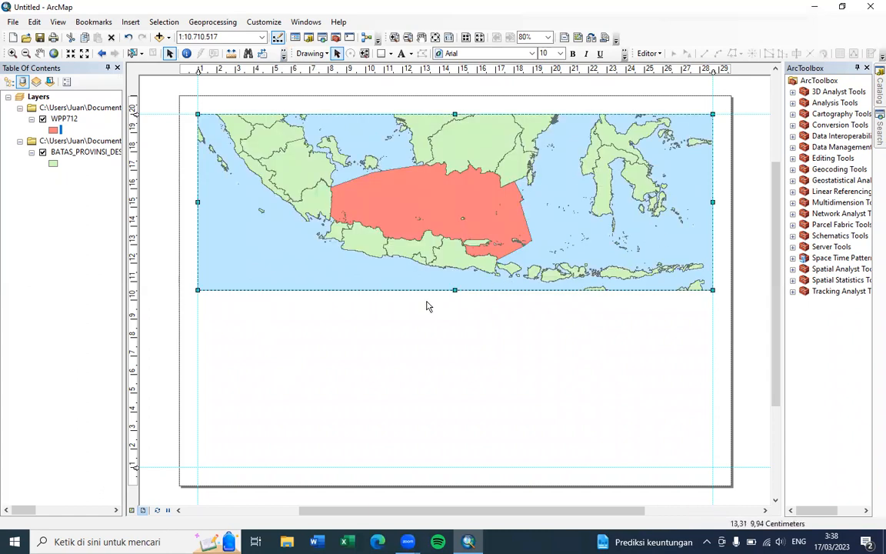
- Add a horizontal guide at about 10 cm on the vertical ruler and extend the data frame's lower edge to it
left_click(134, 147)
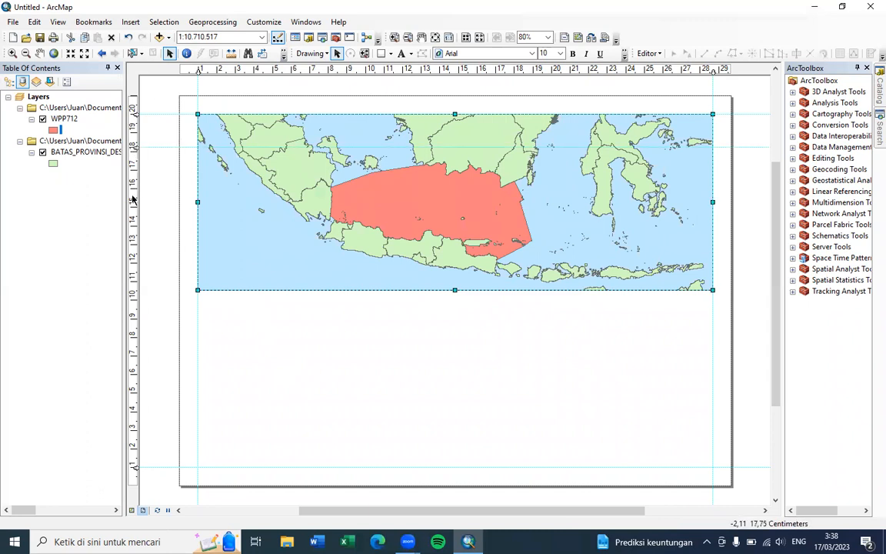
left_click_drag(134, 147, 134, 298)
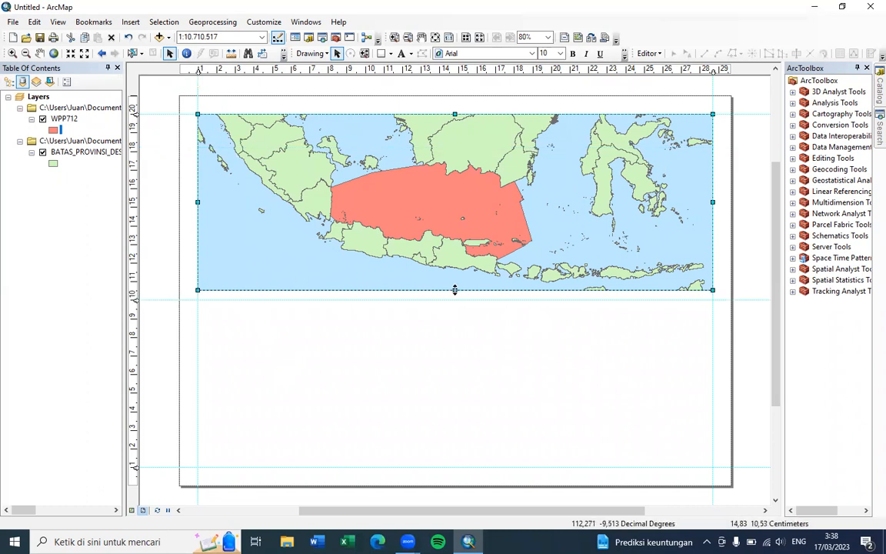
left_click_drag(454, 289, 455, 299)
left_click(458, 329)
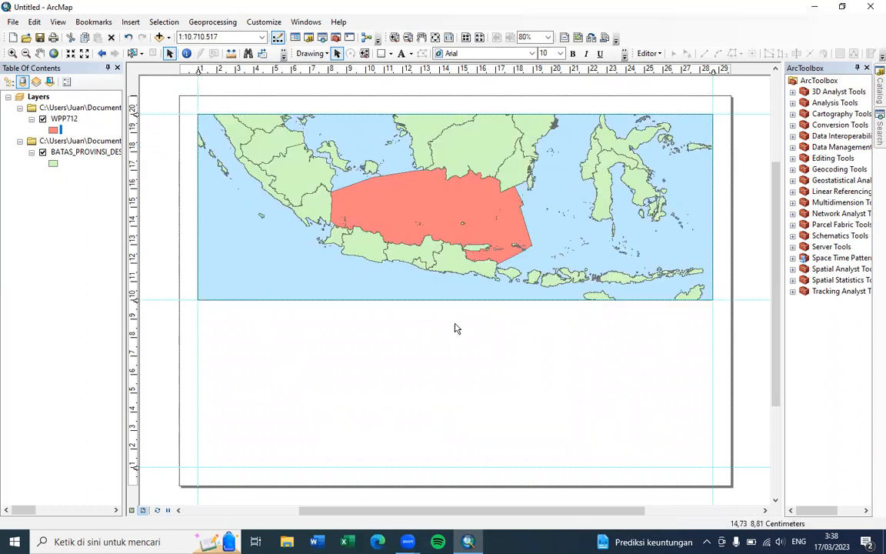
- Set the data frame's border to 2.0 Point and accept the properties
right_click(251, 192)
left_click(295, 414)
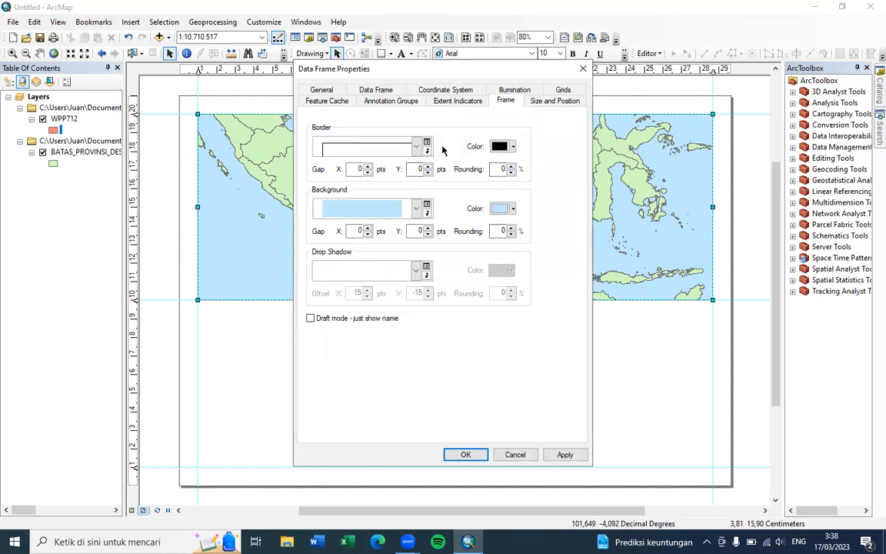
left_click(418, 147)
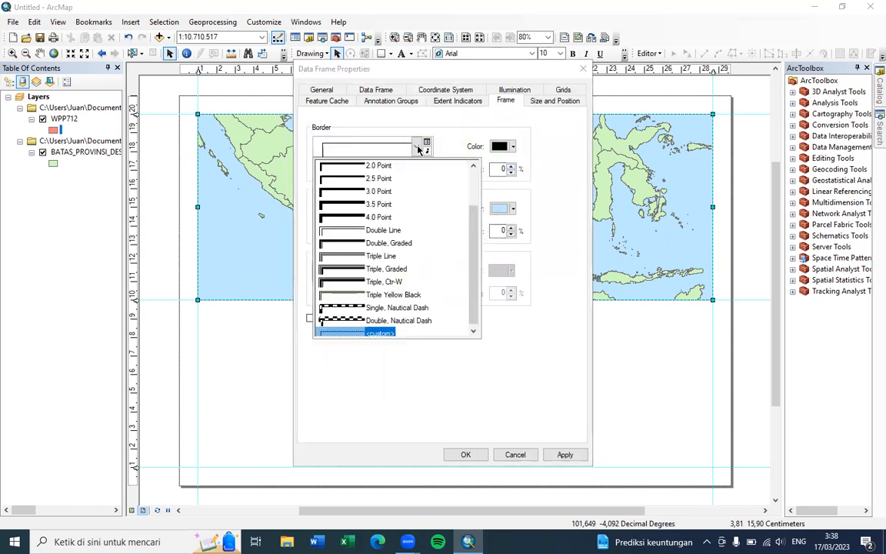
left_click(352, 170)
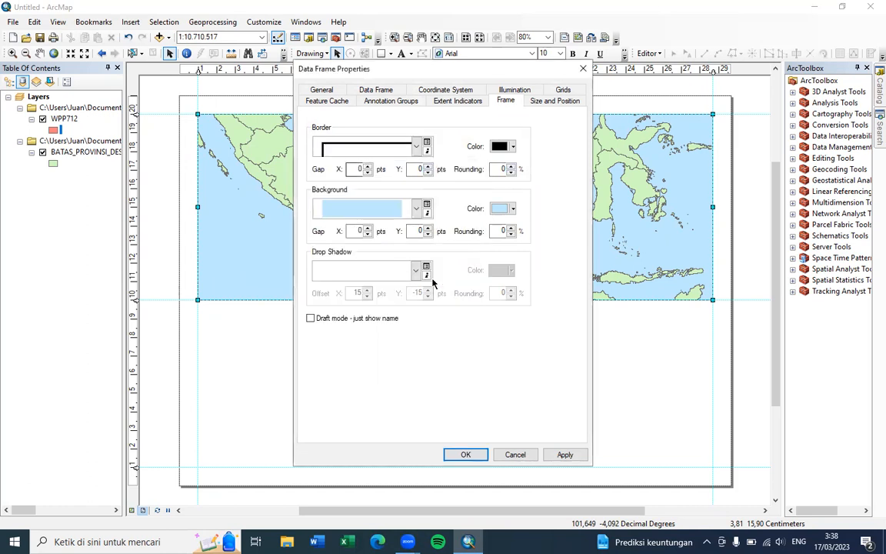
left_click(463, 453)
left_click(635, 348)
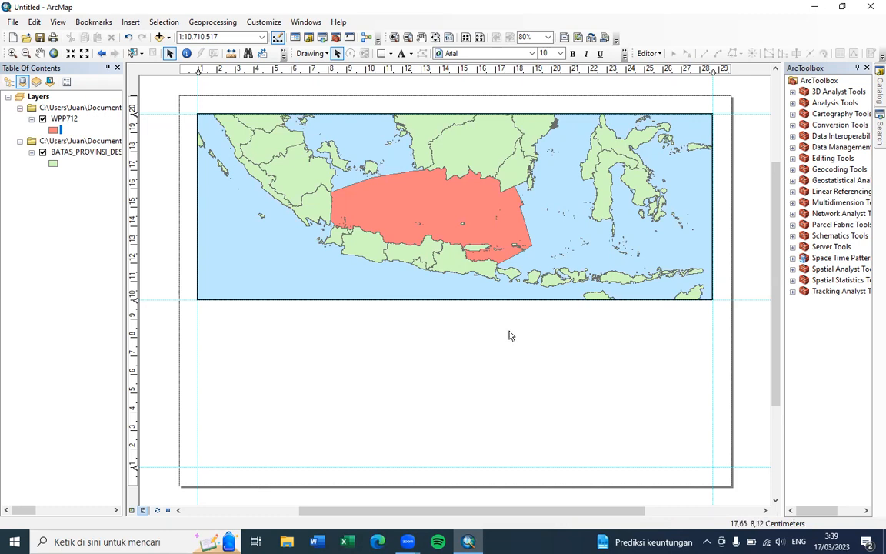
- Minimise ArcMap, launch Google Earth Pro from the desktop and dismiss its start-up tips
left_click(813, 7)
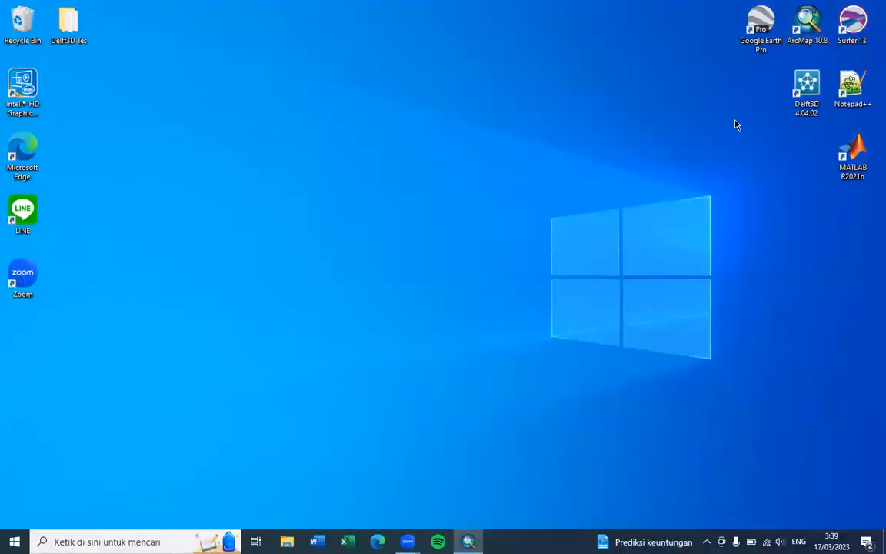
double_click(761, 23)
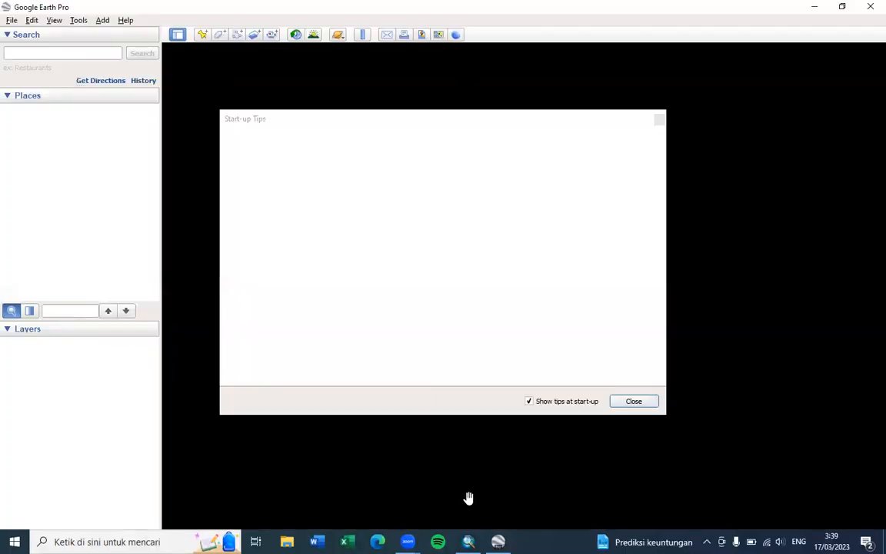
left_click(635, 400)
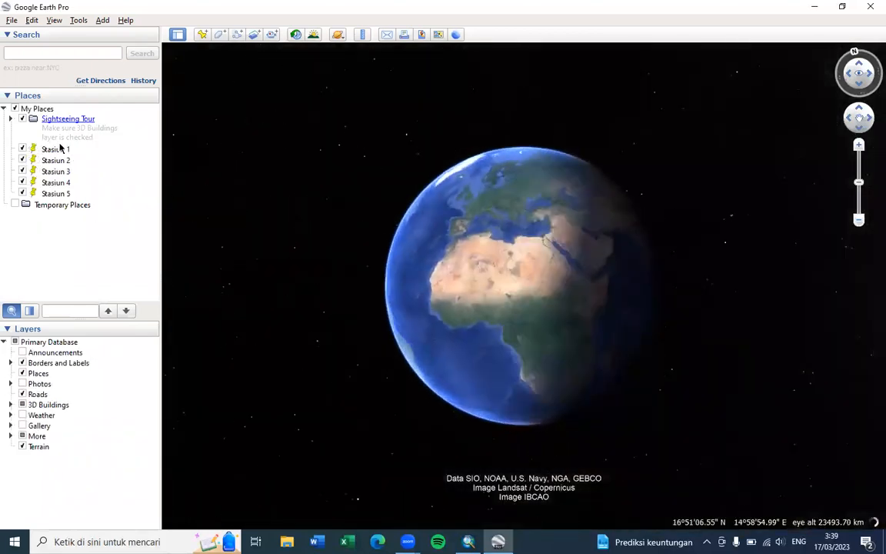
- Move the placemarks Stasiun 1 to Stasiun 5 from My Places into Temporary Places
left_click_drag(54, 152, 62, 205)
key("shift+Down")
key("shift+Down")
key("shift+Down")
key("shift+Down")
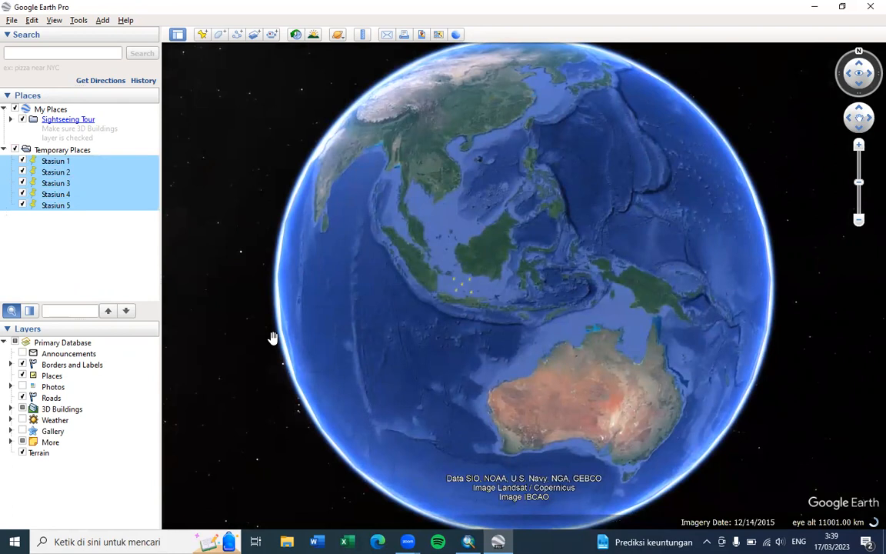
left_click(117, 215)
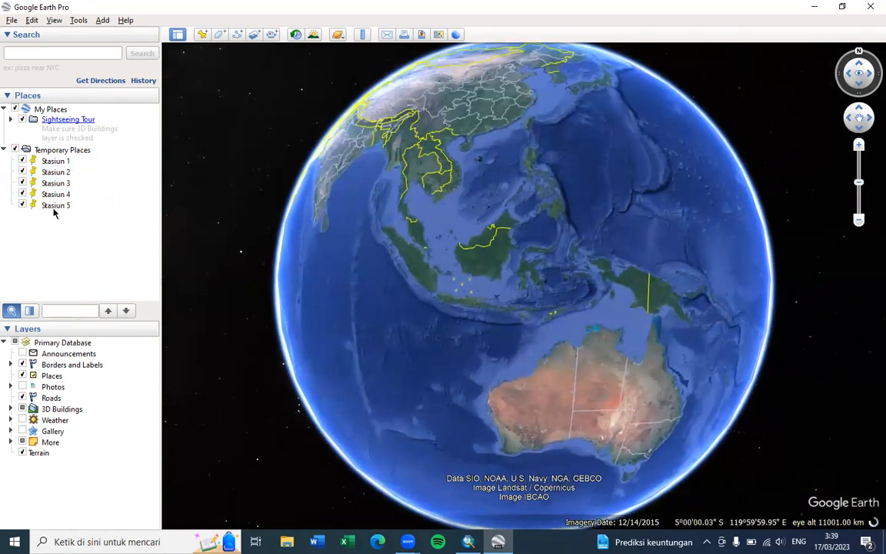
- Fly to the Stasiun 1 placemark to view the station locations
left_click(61, 162)
double_click(61, 163)
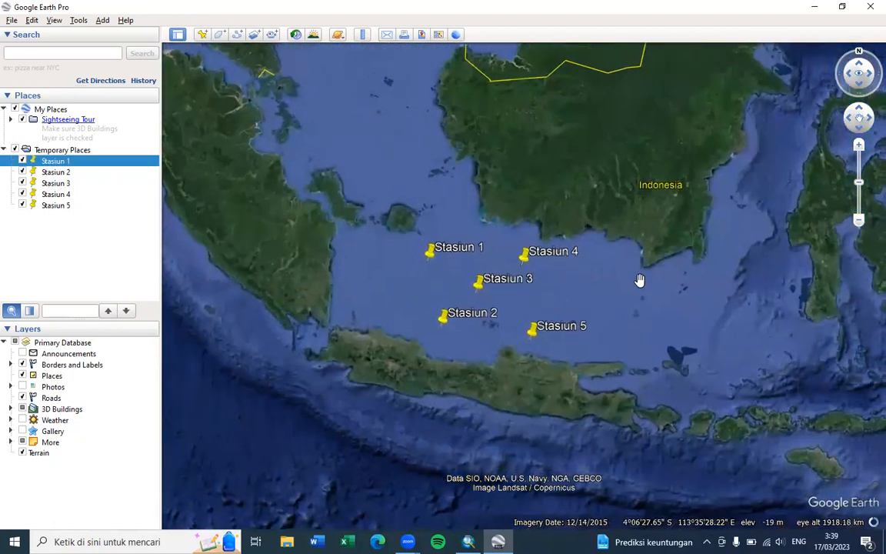
left_click(105, 246)
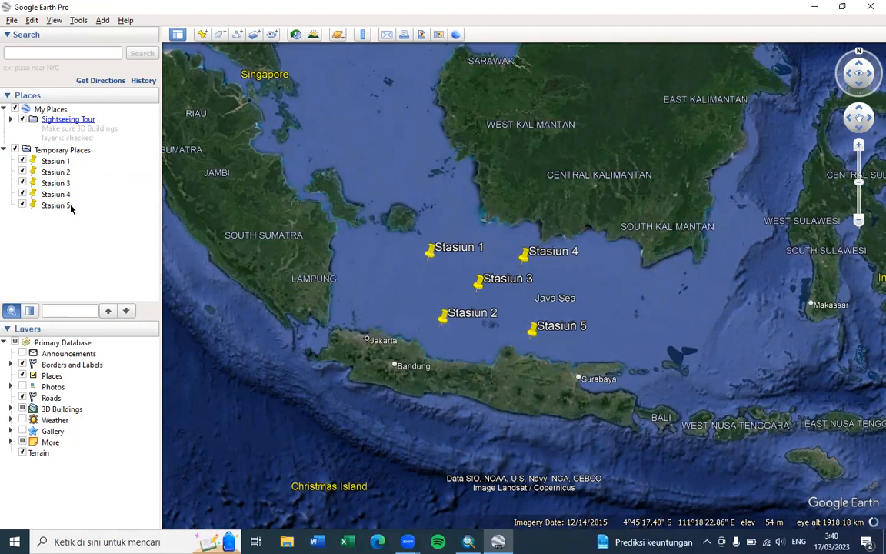
left_click(56, 205)
key("shift+Up")
key("shift+Up")
key("shift+Up")
key("shift+Up")
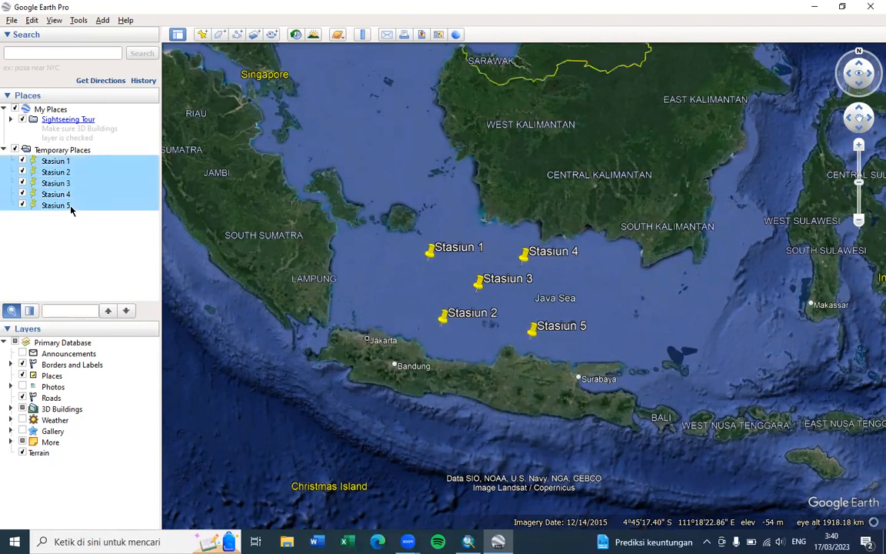
right_click(77, 164)
left_click(58, 164)
- Save the Temporary Places folder as a KML file named Stasiun Amat in the Tutorial Daerah Kajian folder
left_click(61, 151)
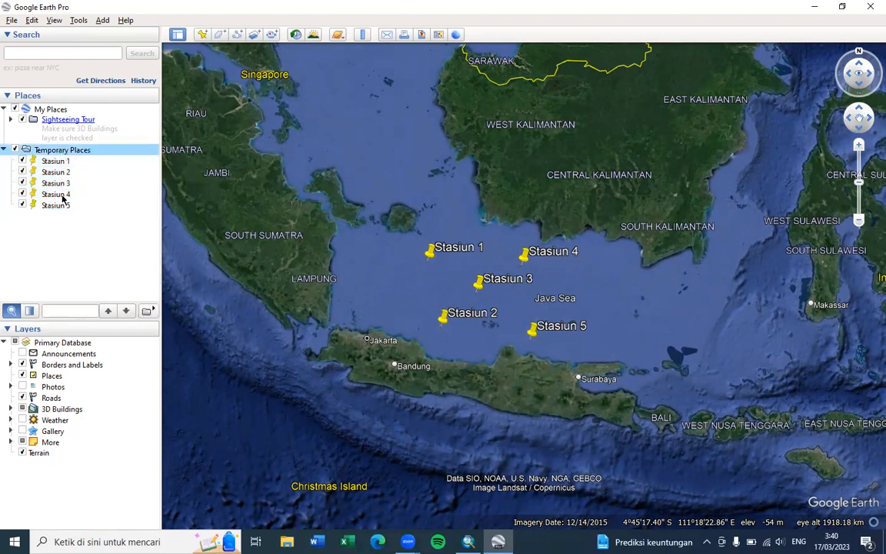
right_click(75, 152)
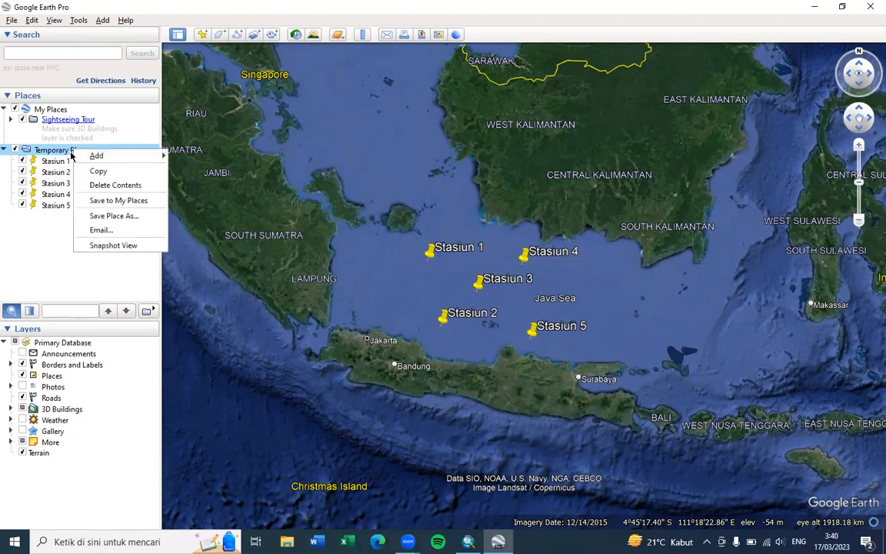
left_click(133, 215)
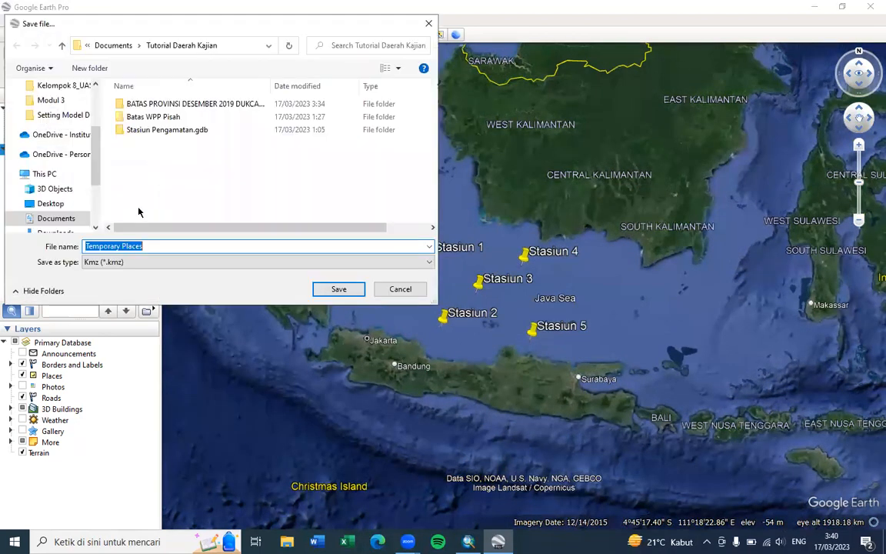
left_click(158, 262)
left_click(144, 283)
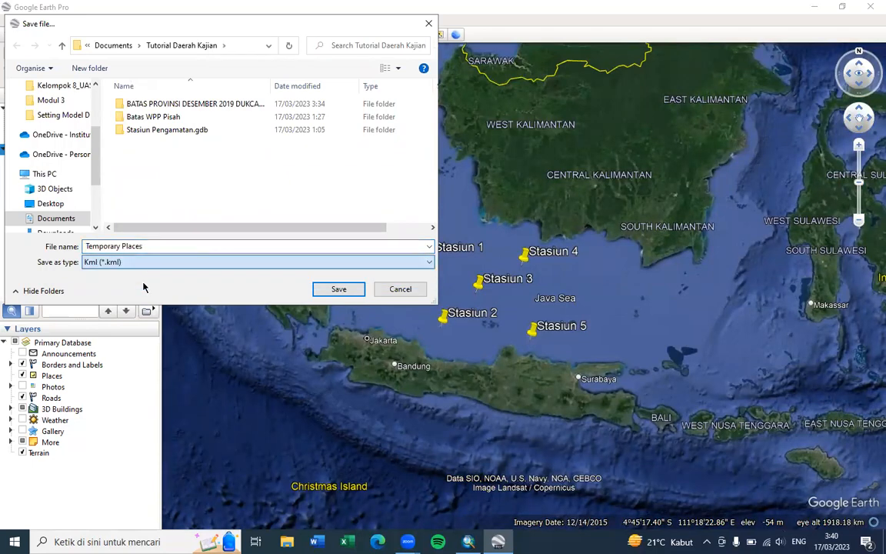
left_click(112, 246)
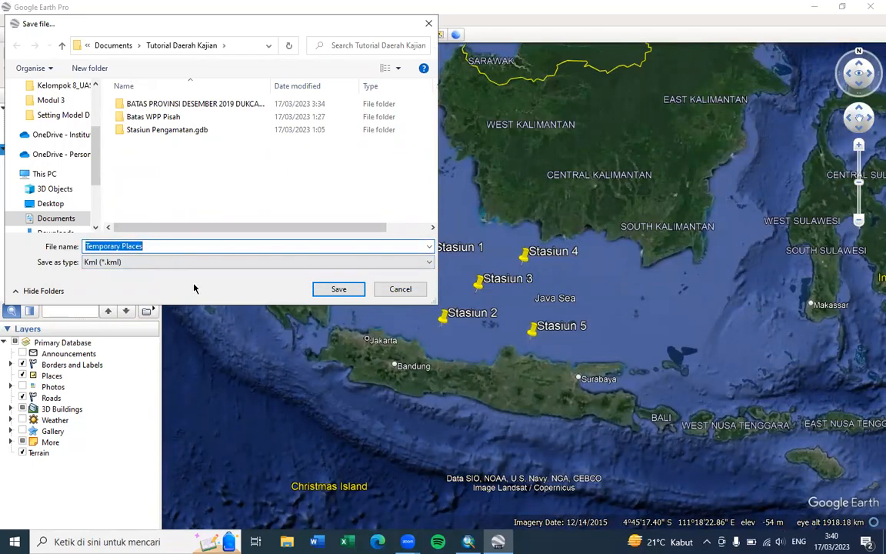
type("Stasiun")
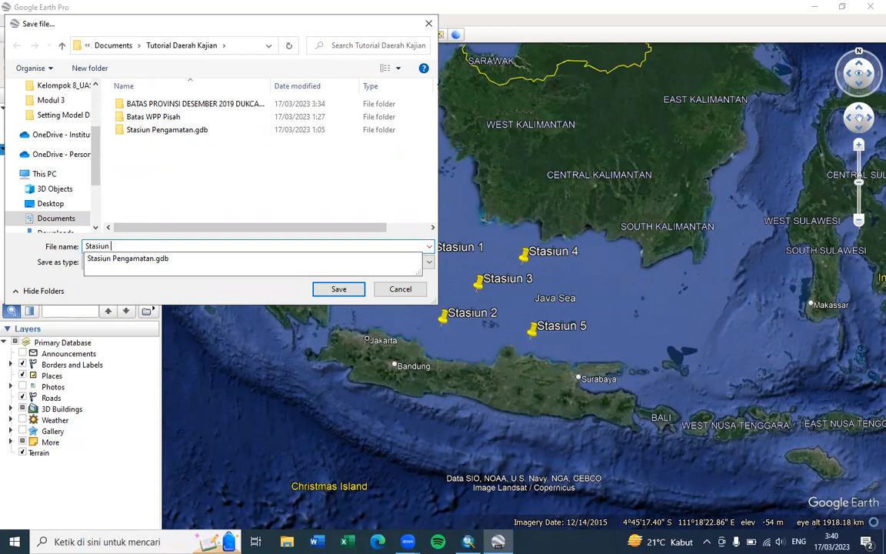
type("Amat")
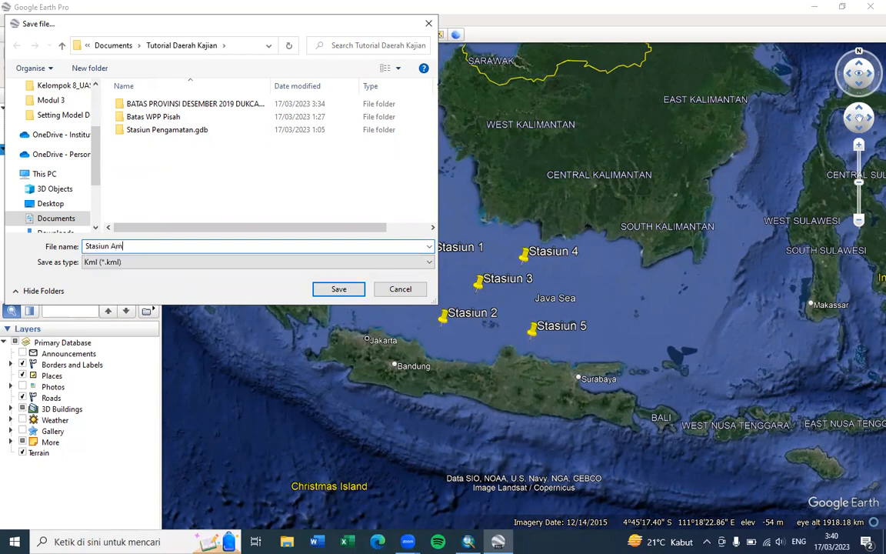
left_click(339, 288)
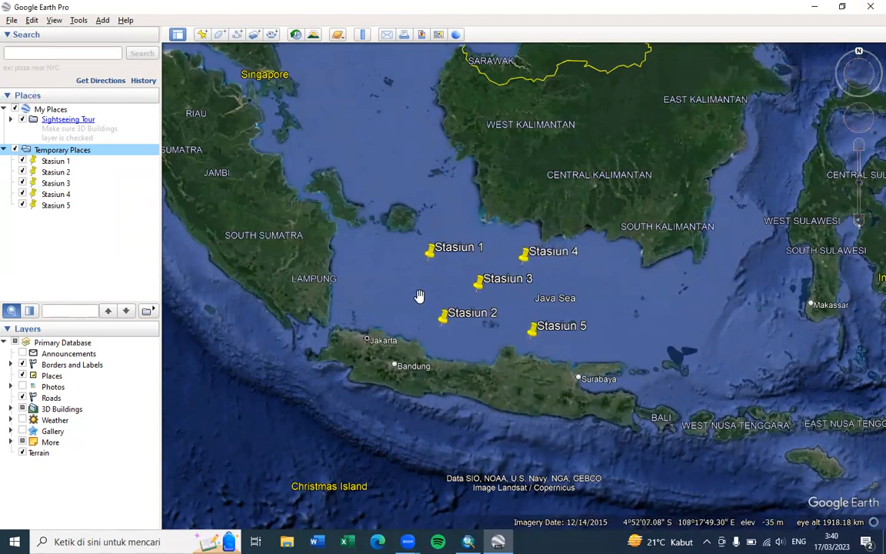
- Close Google Earth Pro, discarding the unsaved temporary places, and select the map's data frame in ArcMap
left_click(870, 7)
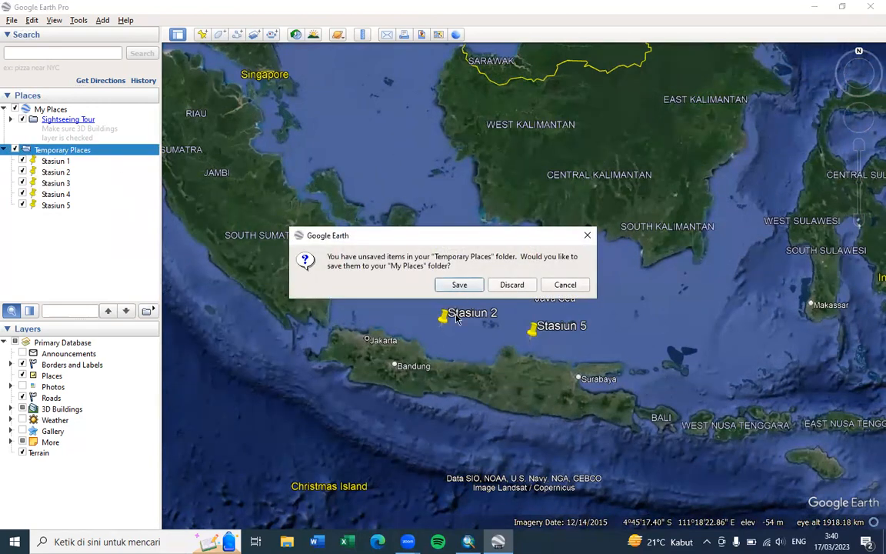
left_click(513, 286)
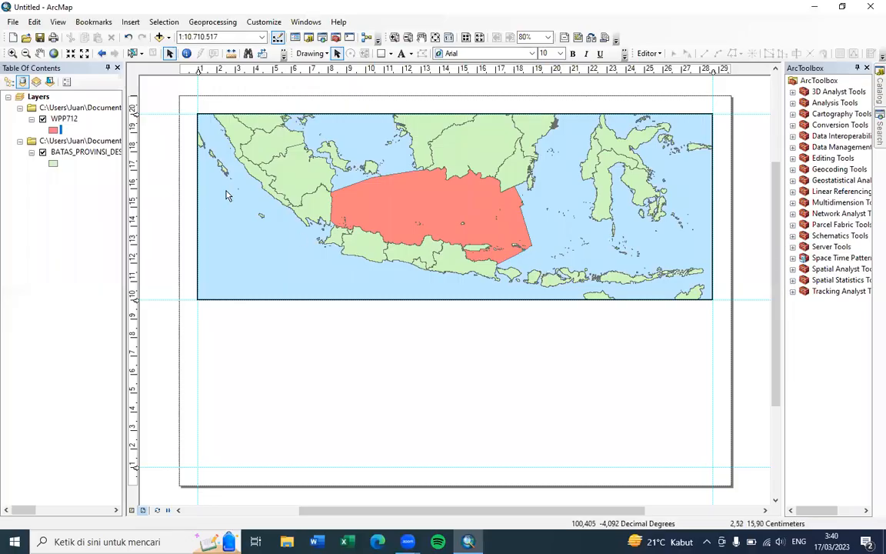
left_click(228, 196)
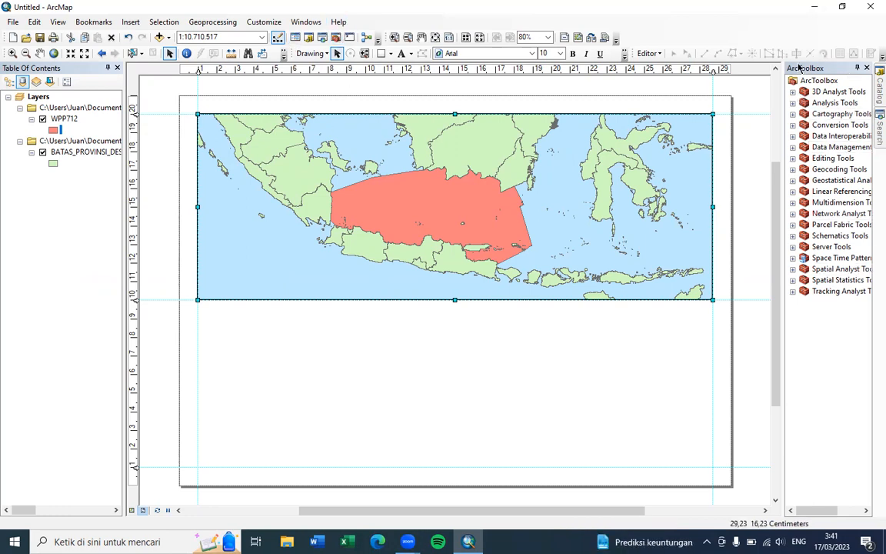
- Start the KML To Layer conversion with Stasiun Amat.kml from the Tutorial Daerah Kajian folder as its input
left_click(792, 126)
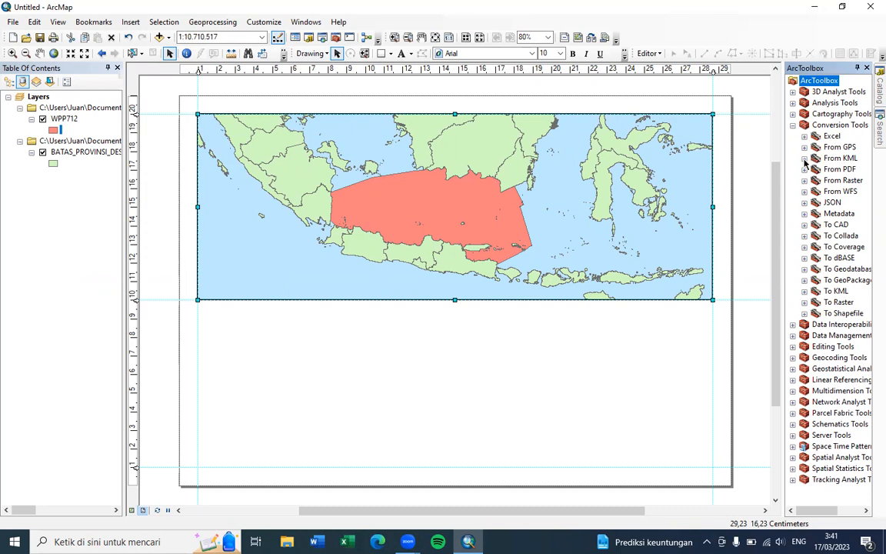
left_click(804, 159)
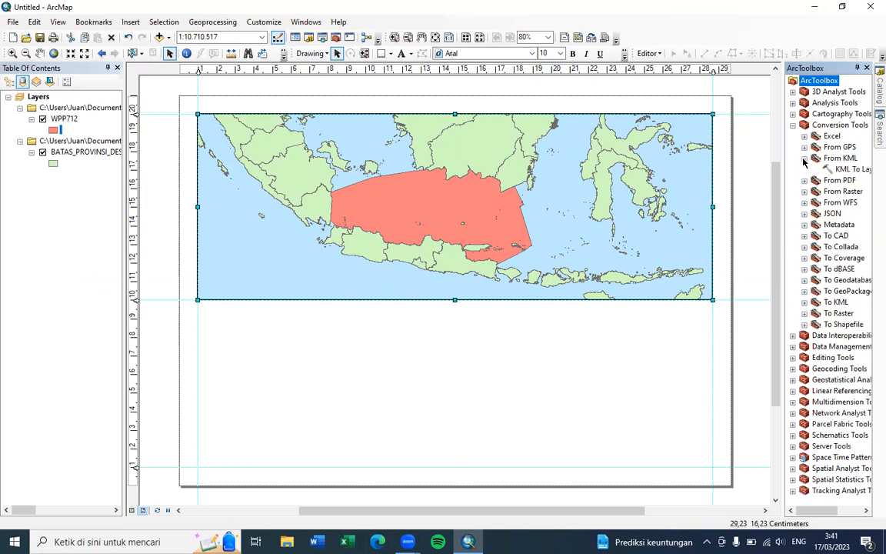
left_click(845, 172)
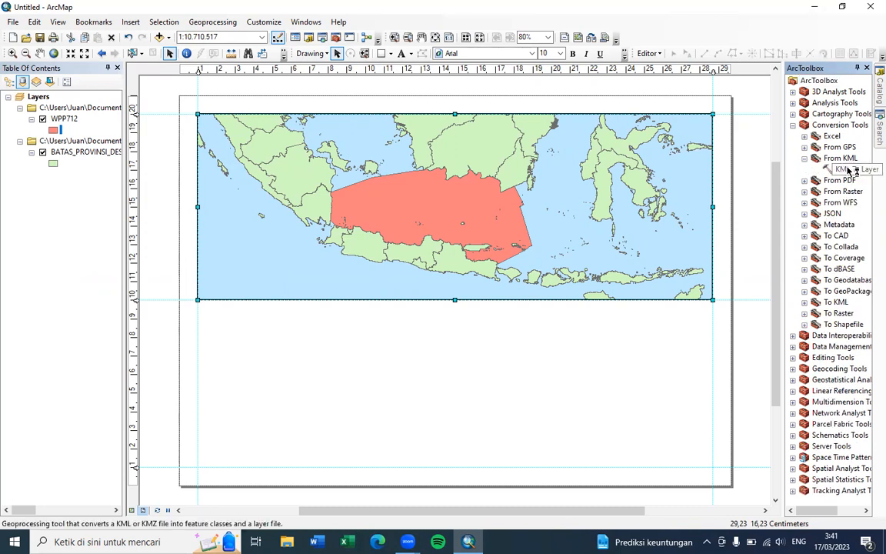
double_click(845, 169)
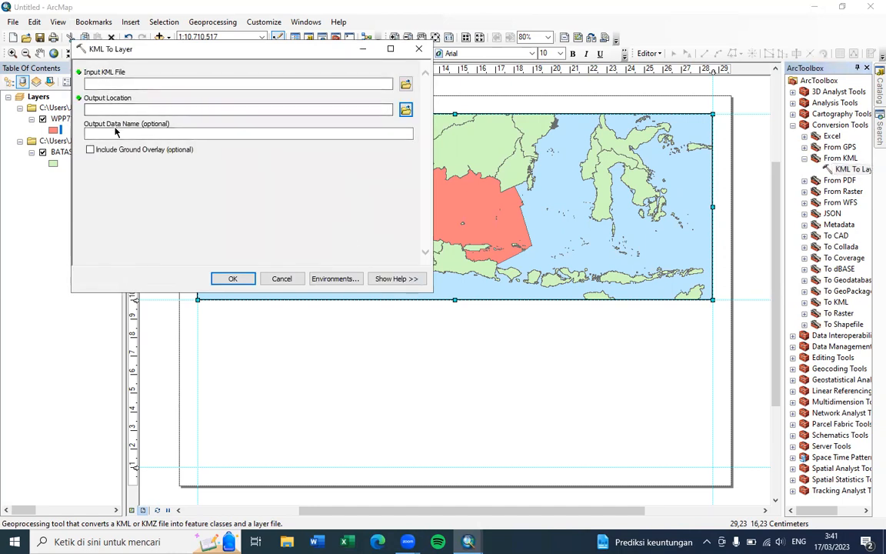
left_click(366, 83)
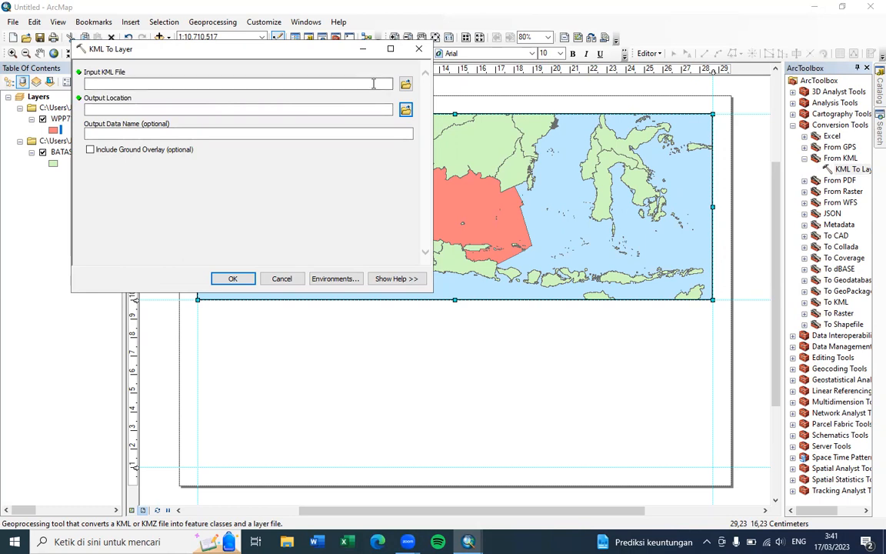
left_click(405, 85)
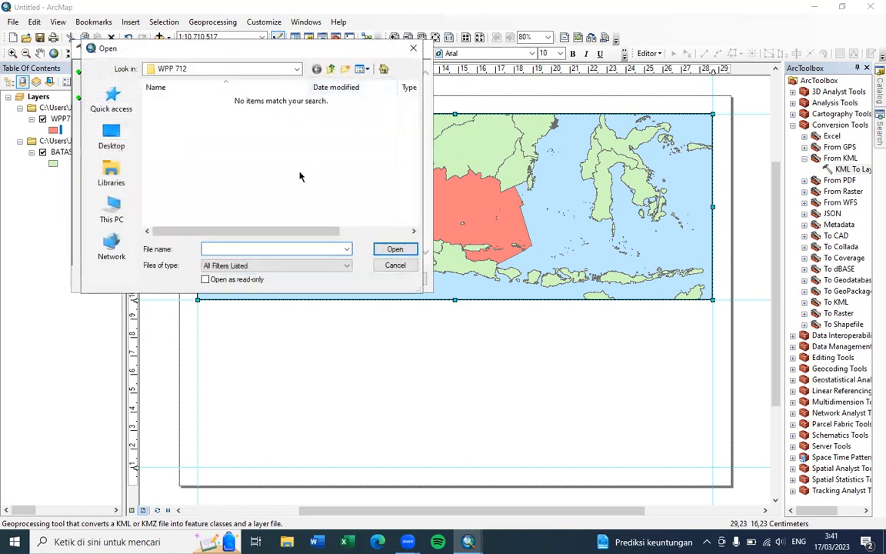
left_click(332, 69)
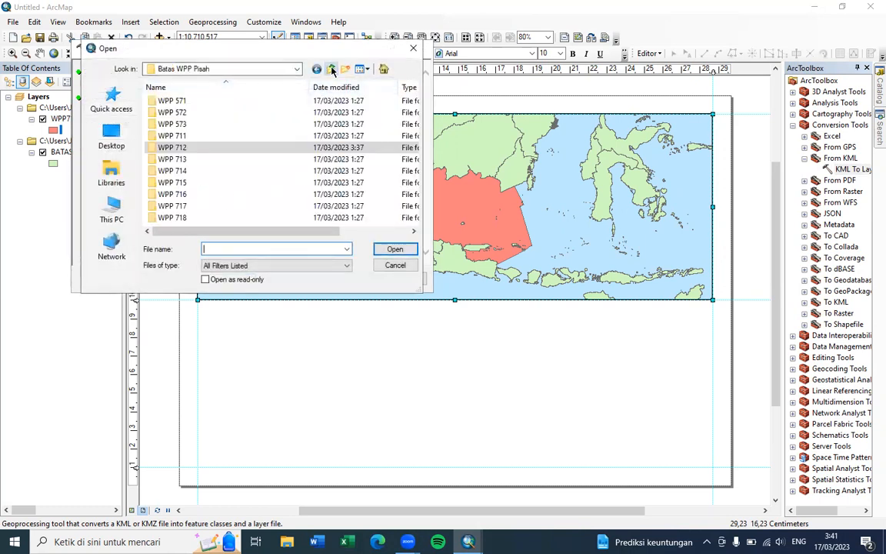
left_click(332, 69)
left_click(331, 69)
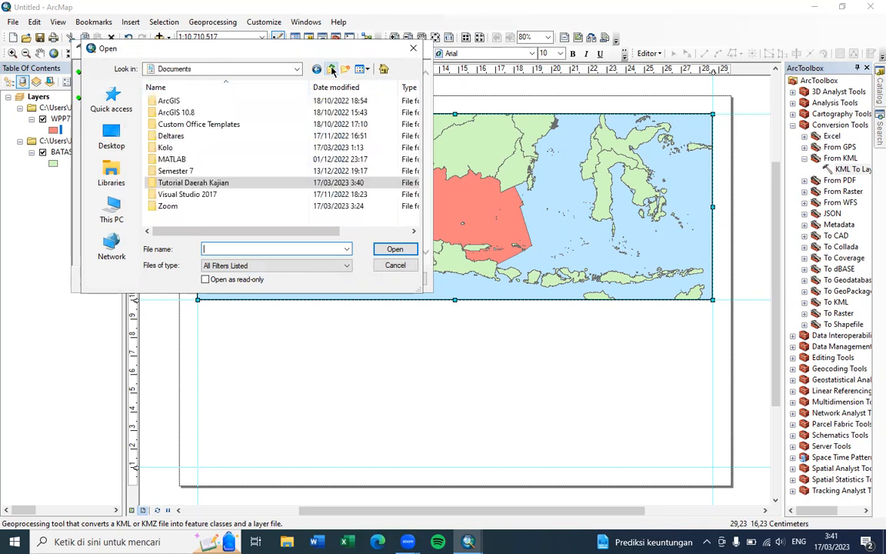
double_click(226, 184)
left_click(188, 137)
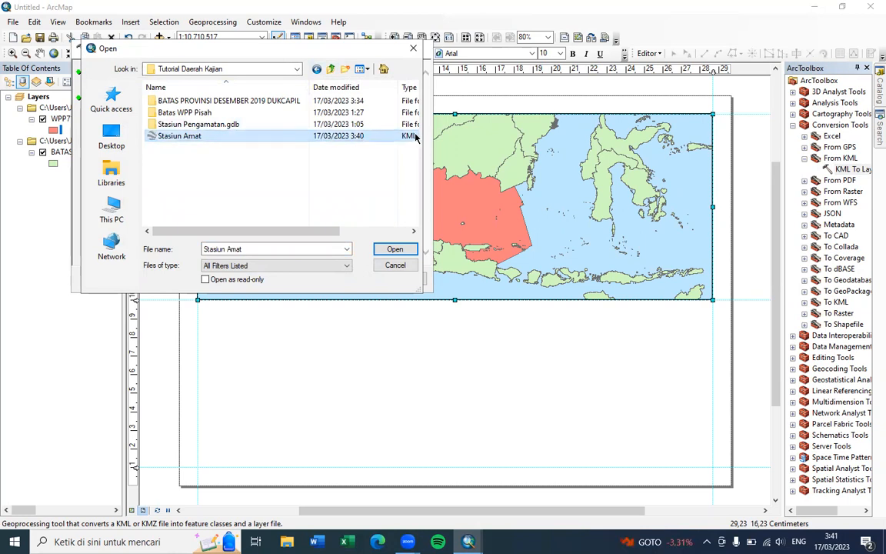
left_click(394, 249)
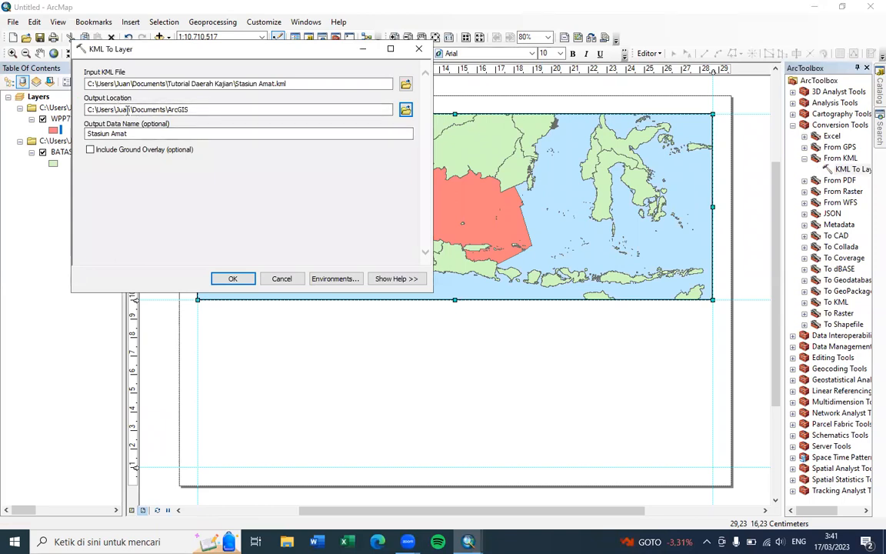
- Set the conversion's output location to the Tutorial Daerah Kajian folder, keep the data name Stasiun Amat, and run it
left_click(405, 109)
left_click(272, 93)
left_click(271, 93)
left_click(271, 94)
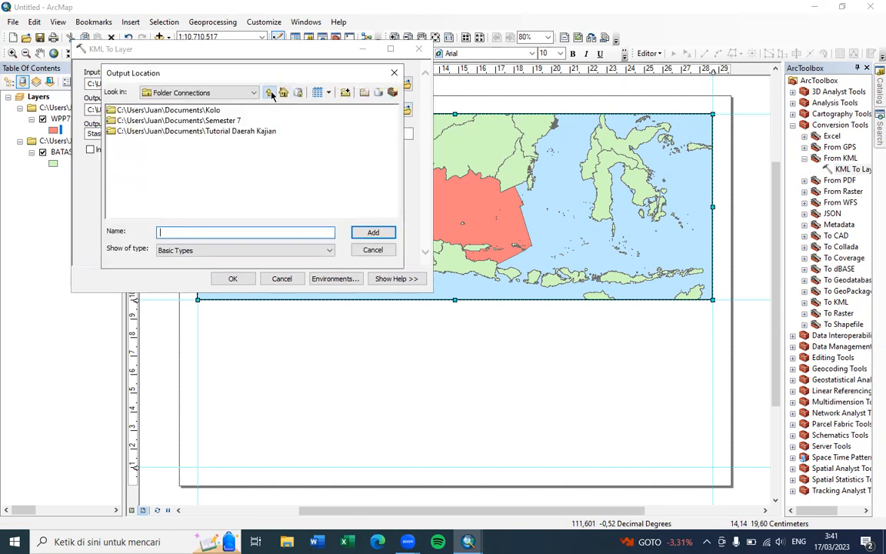
left_click(243, 132)
left_click(374, 232)
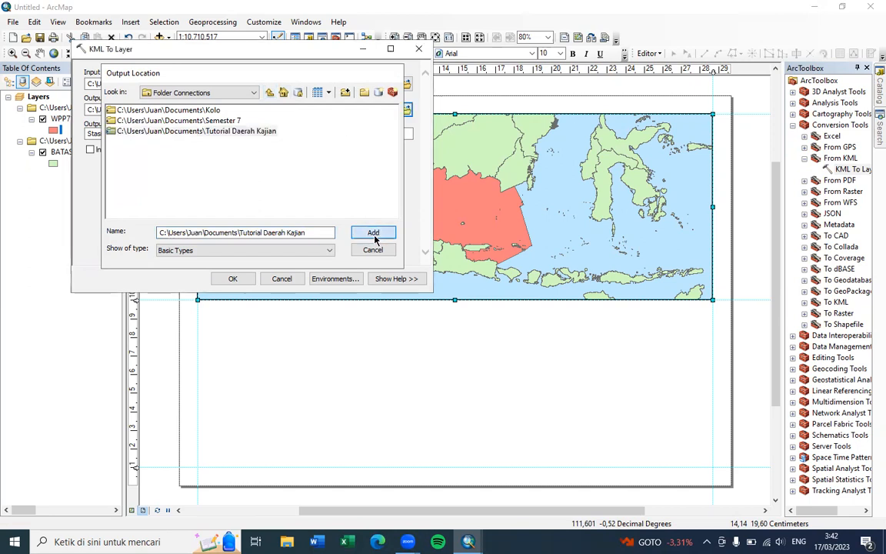
left_click(134, 132)
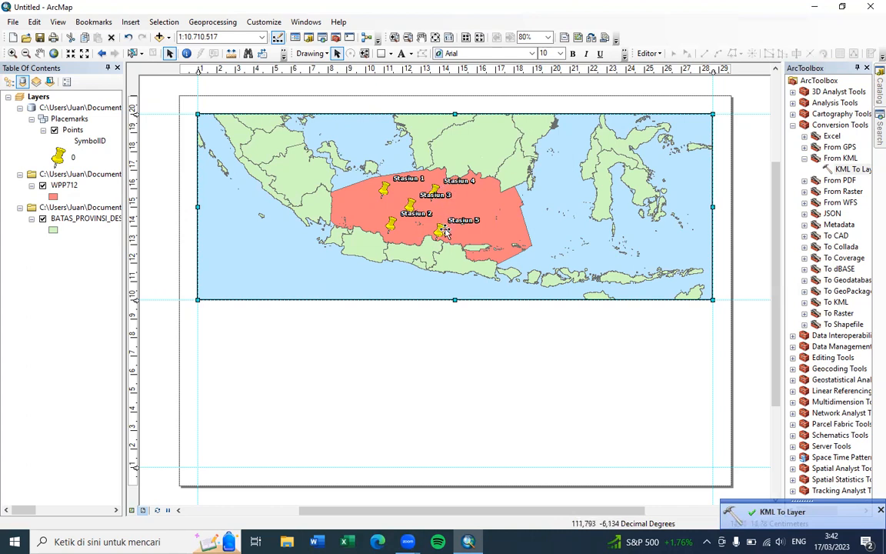
- Export all features of the placemark Points layer as the Export_Output shapefile and add it to the map
left_click(70, 130)
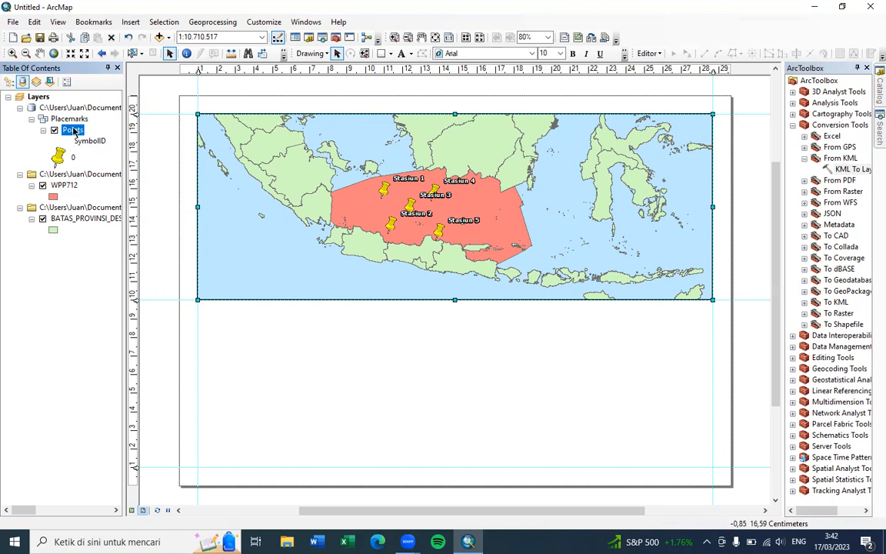
right_click(76, 132)
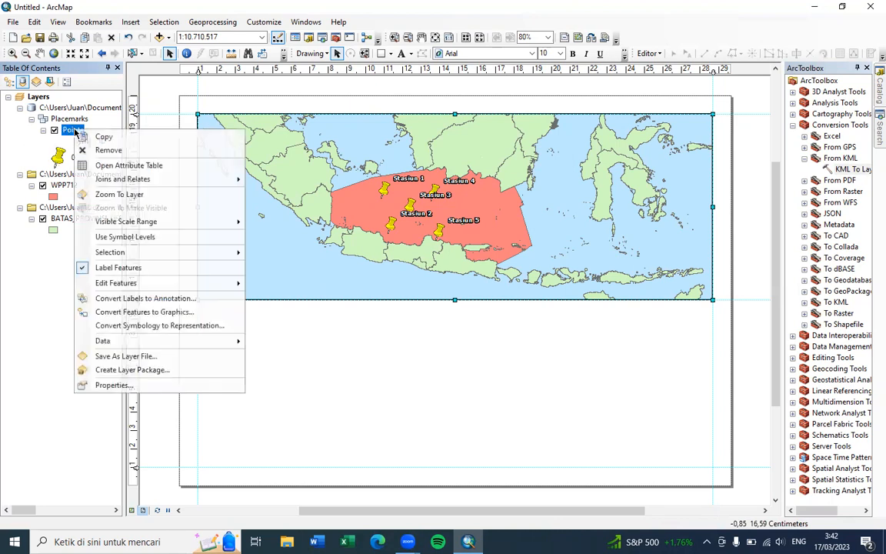
mouse_move(155, 342)
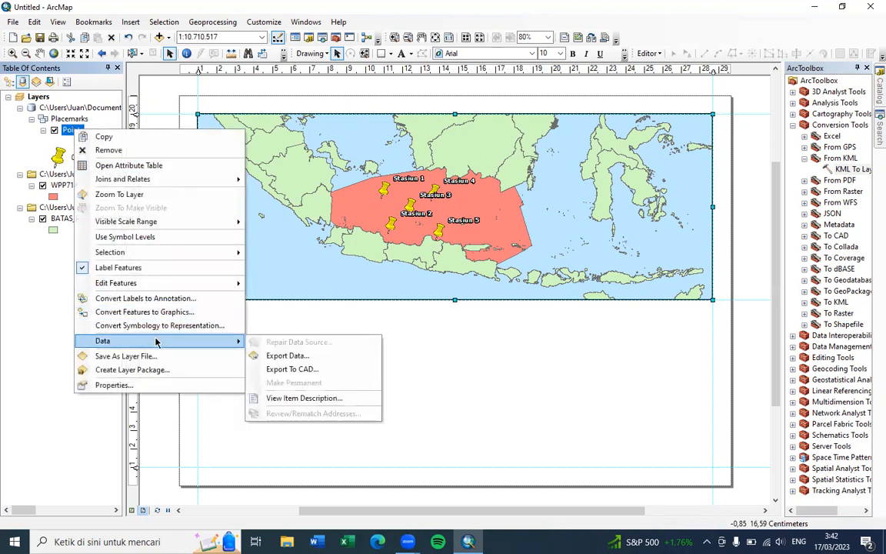
left_click(269, 356)
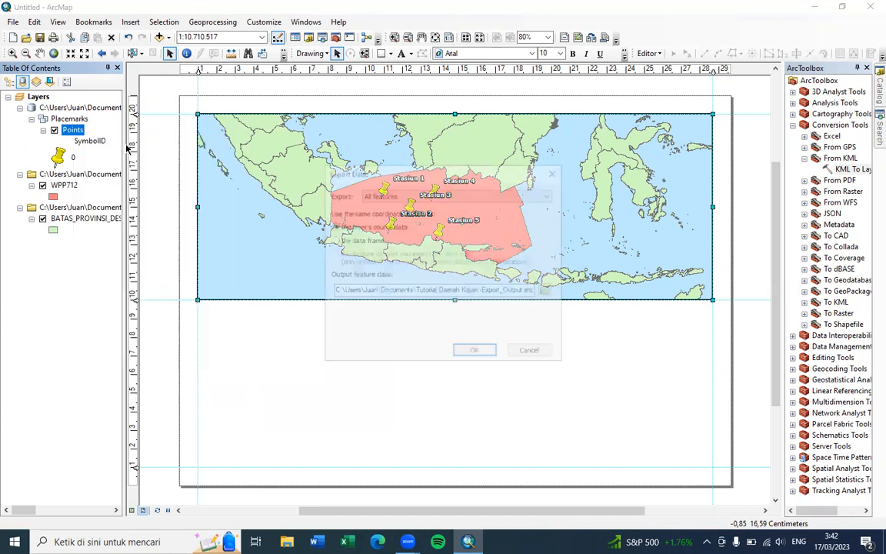
left_click(475, 353)
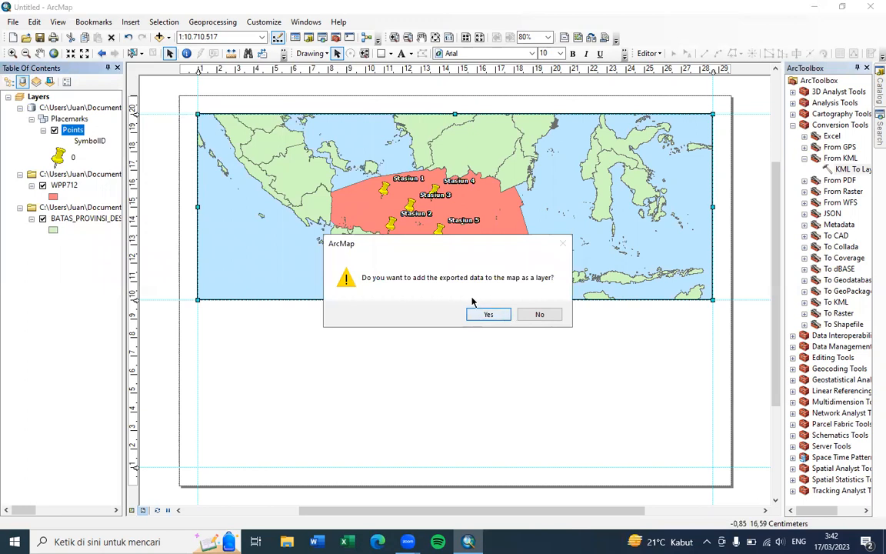
left_click(489, 314)
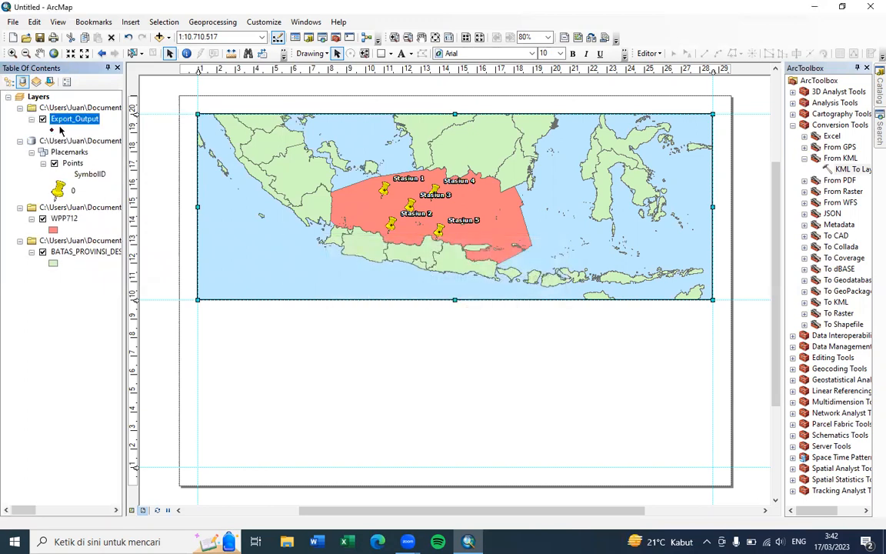
- Remove the converted KML placemark group from the map, keeping the exported point layer
left_click(56, 145)
right_click(66, 145)
left_click(98, 150)
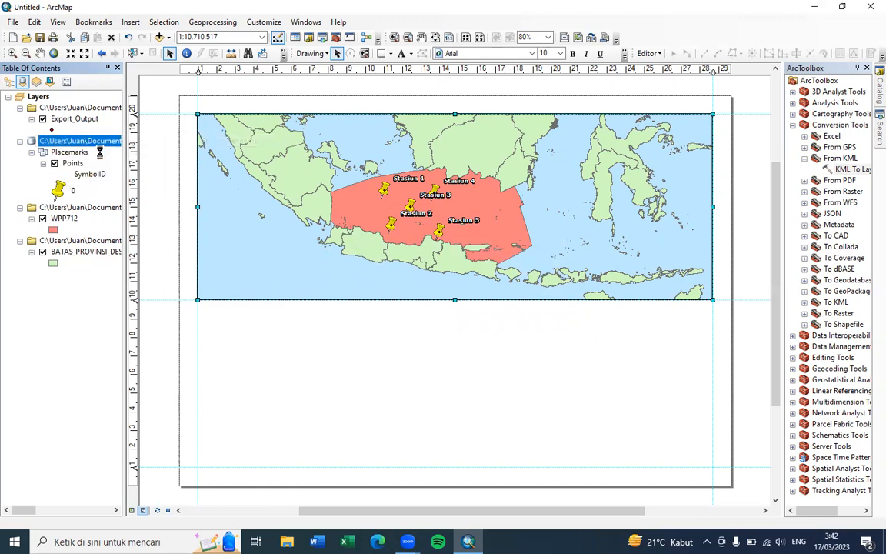
- Symbolize the Export_Output station points with the Triangle 2 marker at size 20 in red
left_click(51, 131)
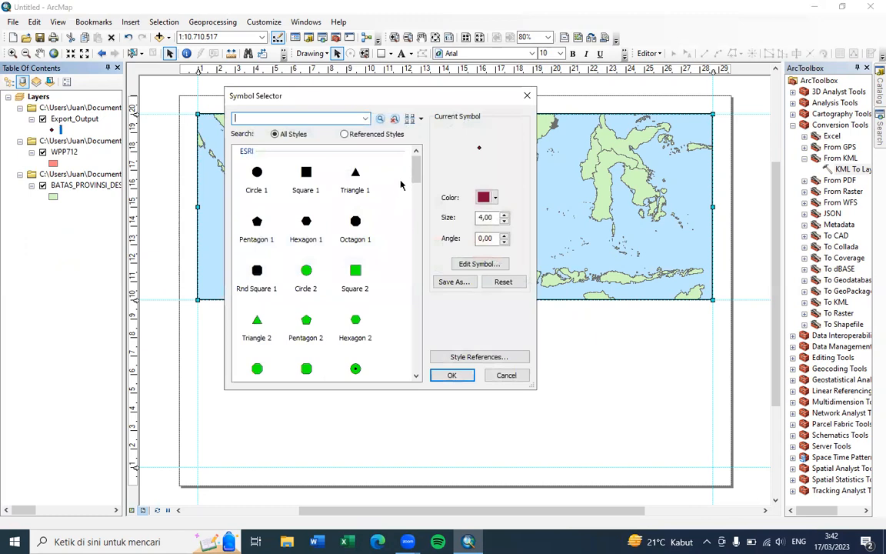
left_click_drag(419, 169, 419, 300)
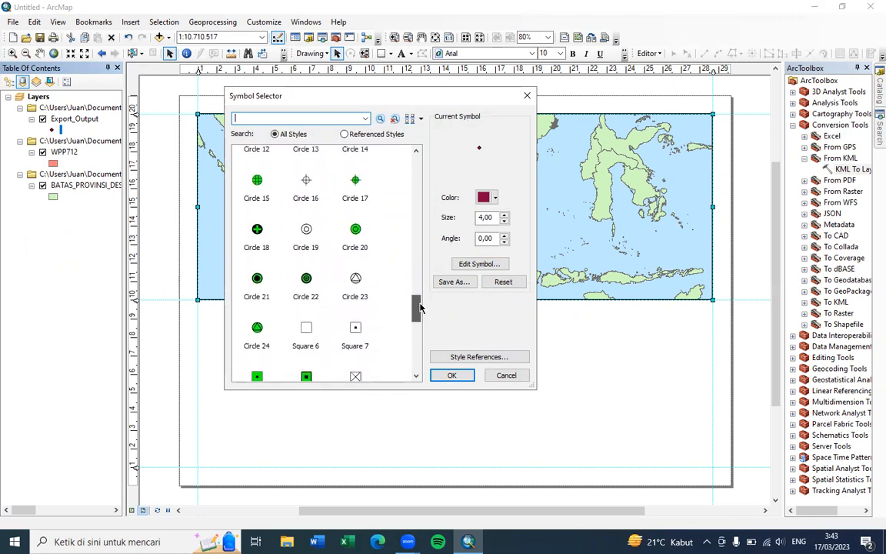
left_click_drag(421, 316, 429, 173)
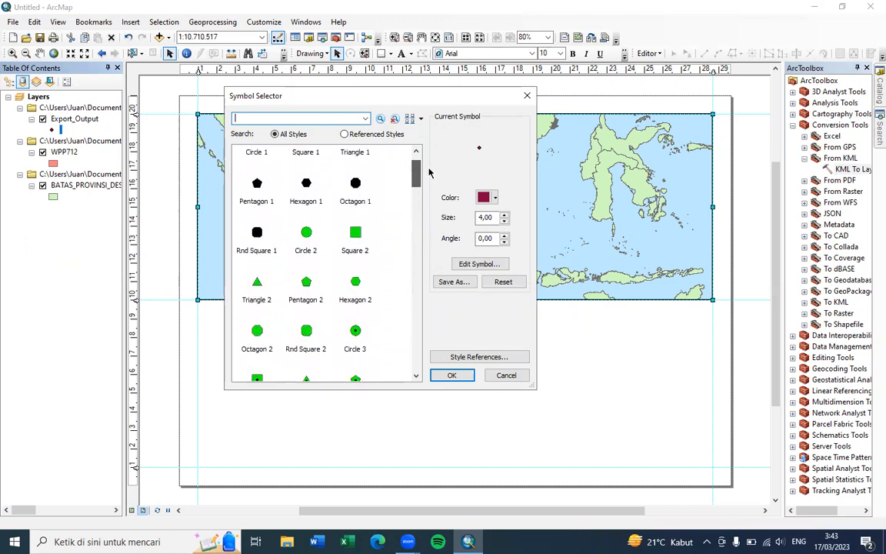
left_click(258, 285)
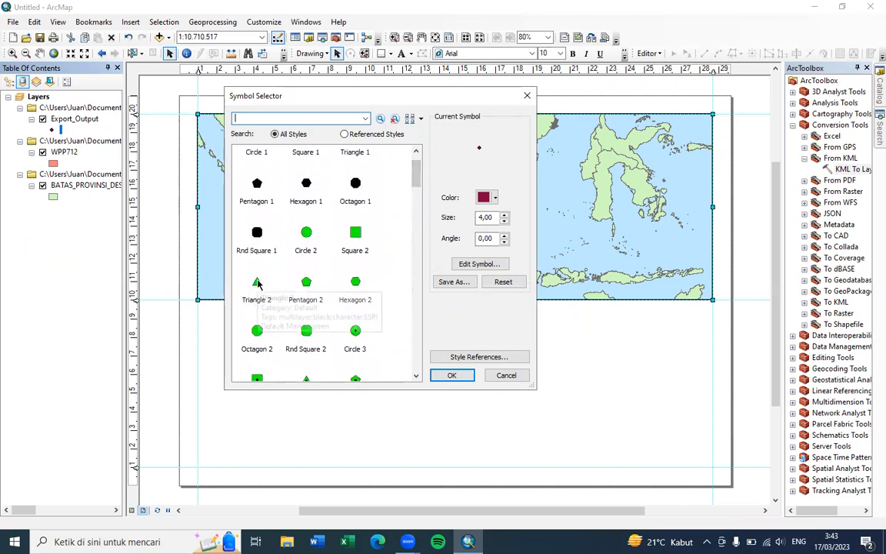
left_click(505, 216)
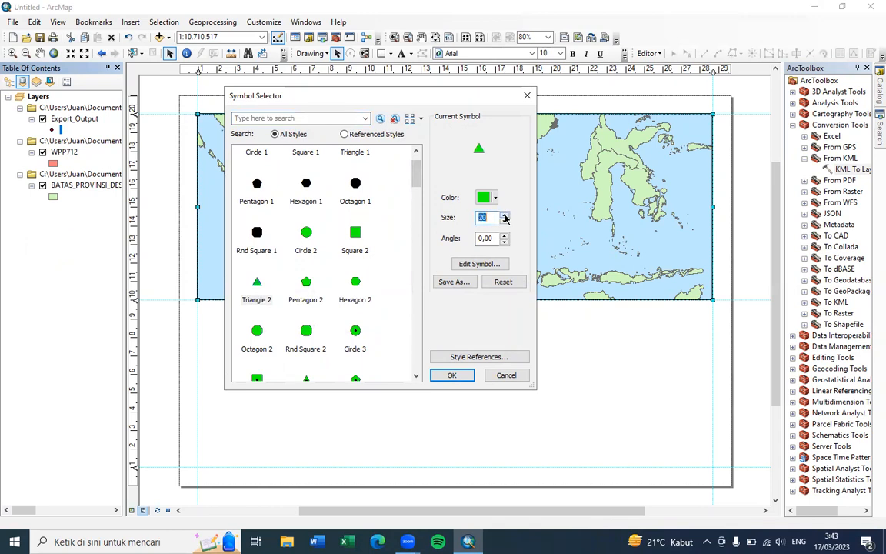
left_click(495, 198)
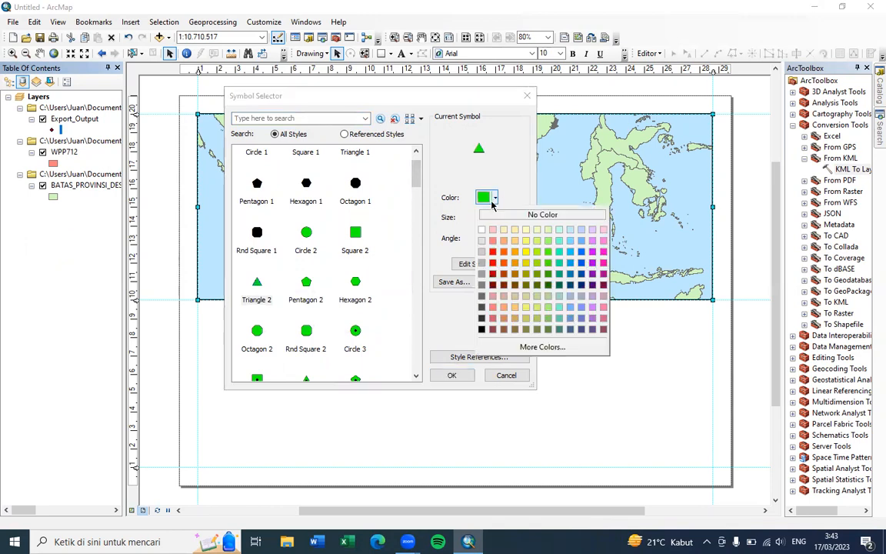
left_click(492, 252)
left_click(465, 377)
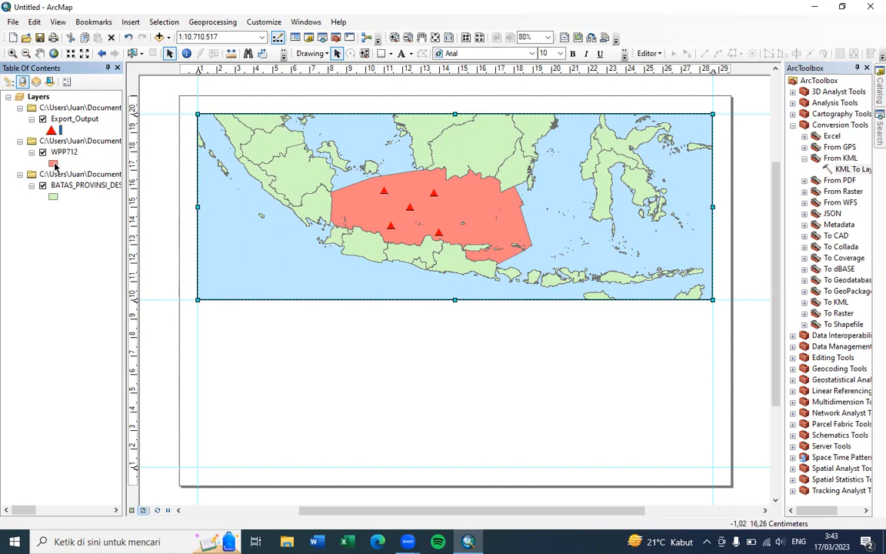
- Change the WPP712 area's fill symbol to the Reservoir blue hatch and deselect the map frame
left_click(53, 164)
mouse_move(415, 196)
left_mouse_down()
mouse_move(418, 346)
mouse_move(432, 272)
left_mouse_up()
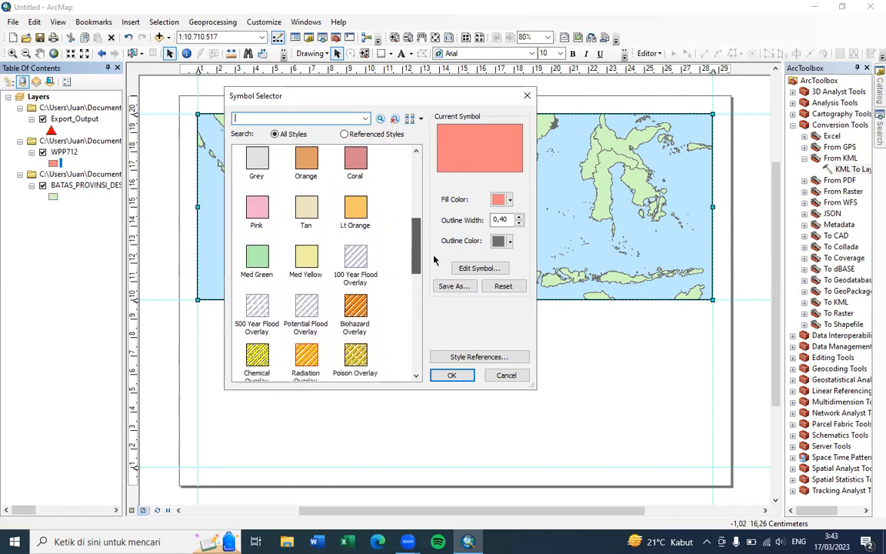
left_click_drag(434, 267, 436, 287)
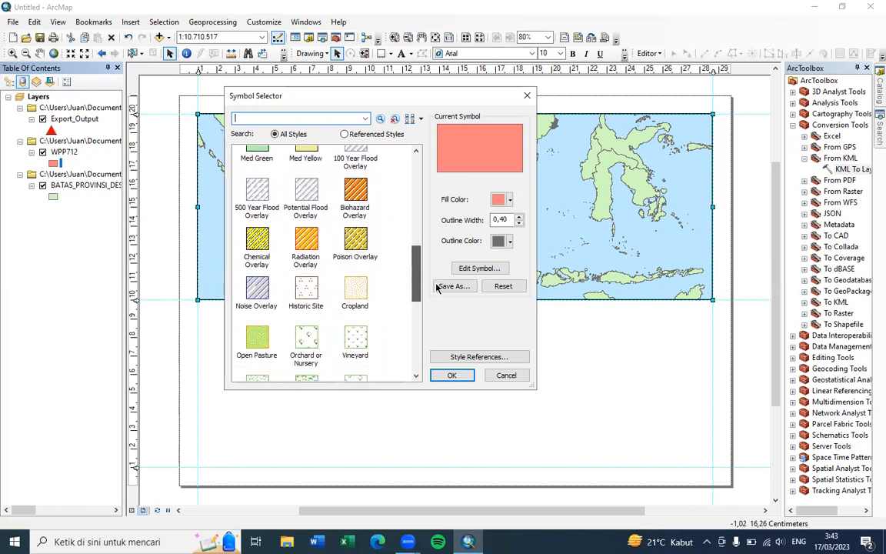
scroll(323, 269, "down", 3)
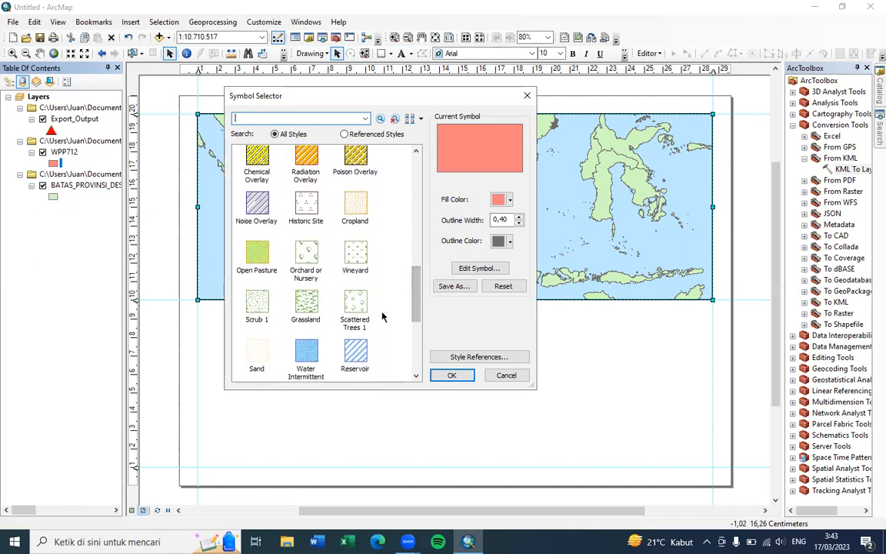
scroll(417, 303, "down", 3)
left_click(356, 254)
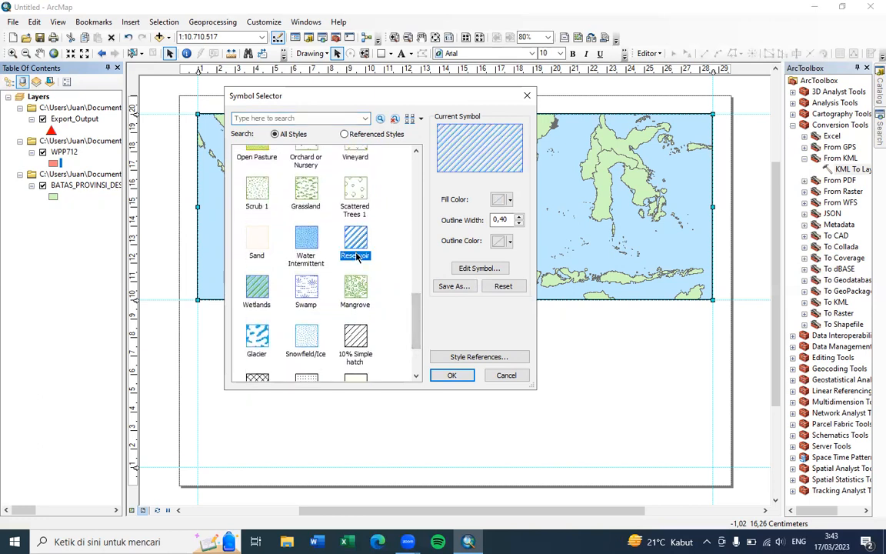
left_click(452, 375)
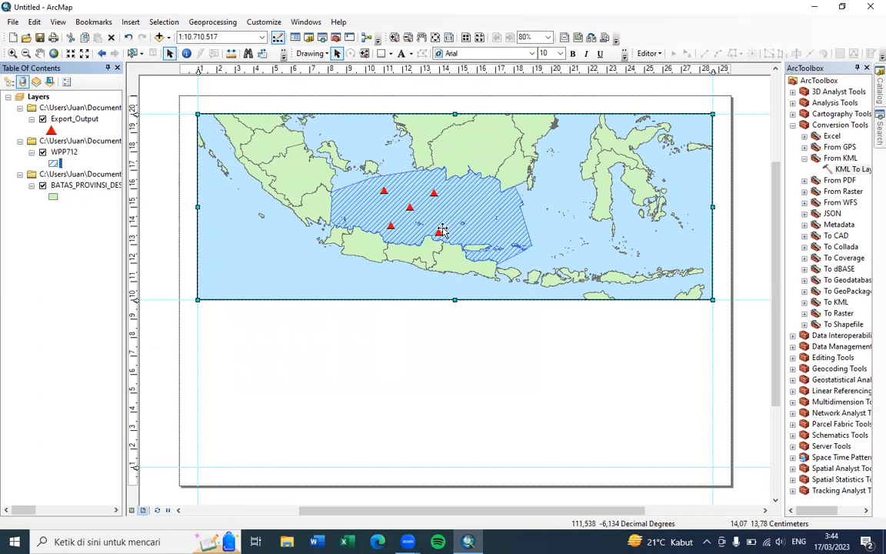
left_click(664, 361)
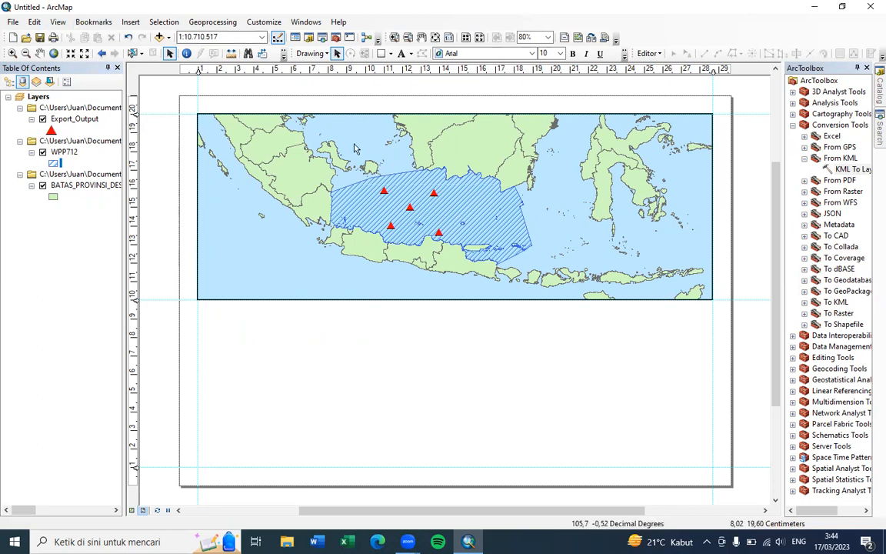
- Insert a one-column legend of all three layers with default settings, and place it slightly enlarged in the page's lower-left area
left_click(131, 22)
left_click(181, 108)
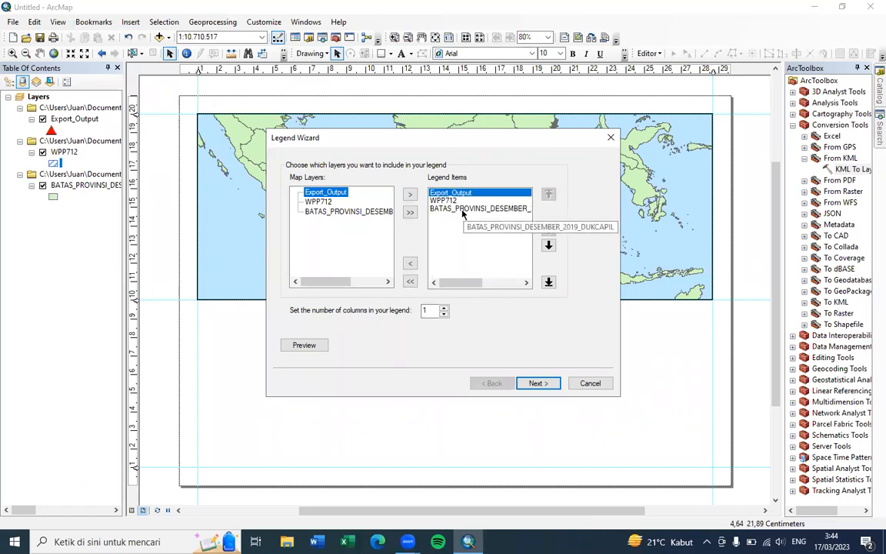
left_click(536, 382)
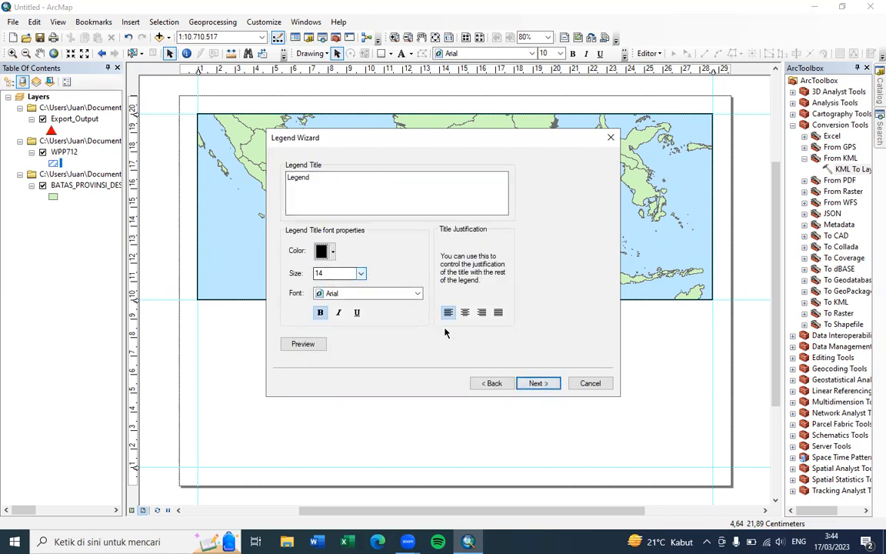
left_click(540, 384)
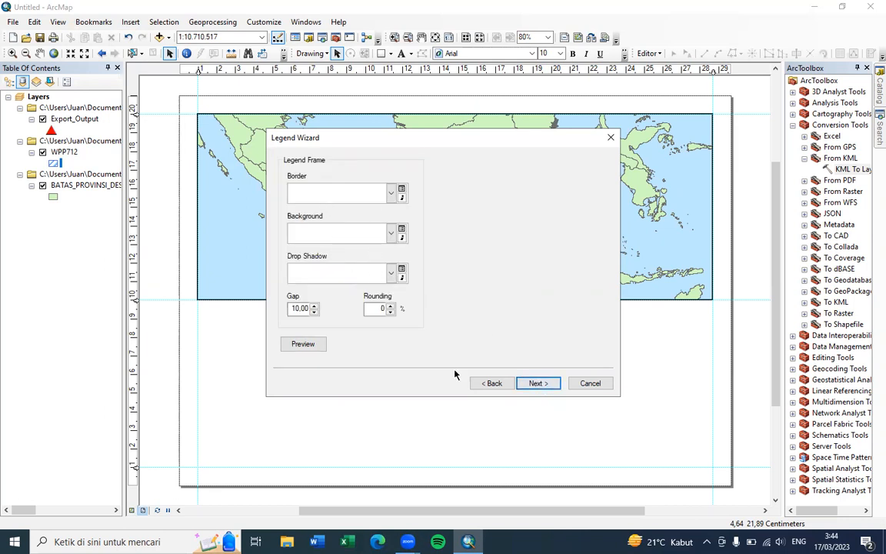
left_click(537, 385)
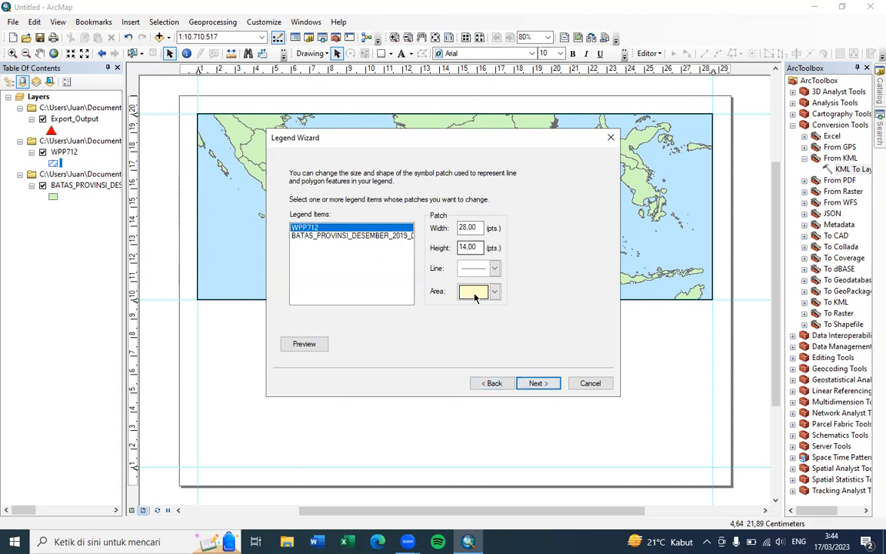
left_click(538, 383)
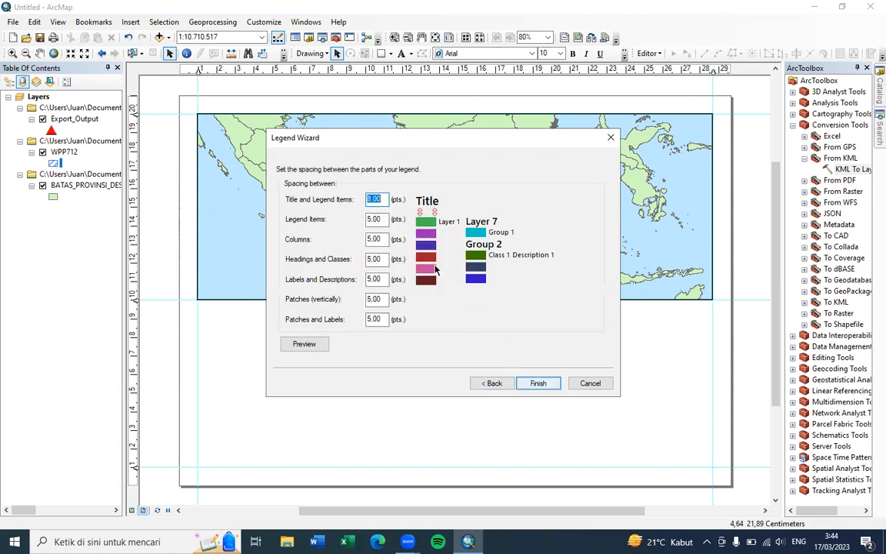
left_click(536, 382)
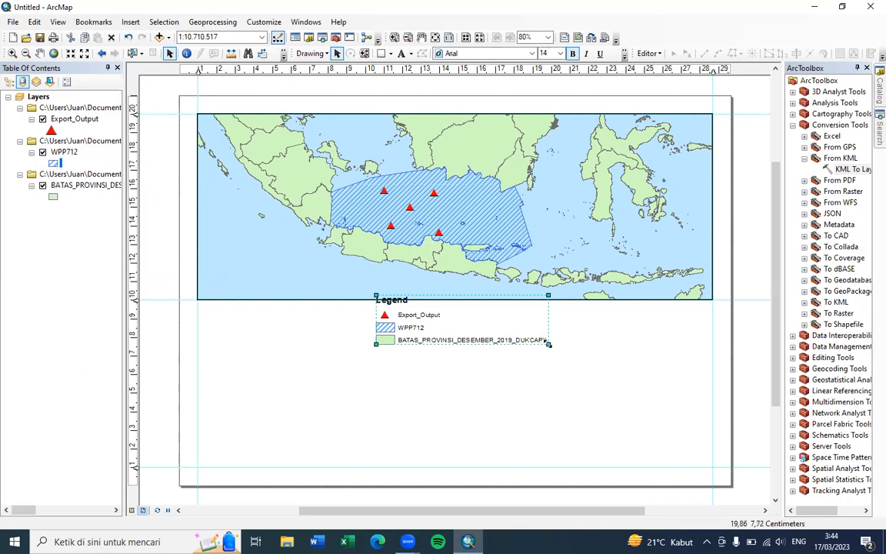
left_click_drag(547, 345, 578, 369)
left_click_drag(489, 352, 329, 448)
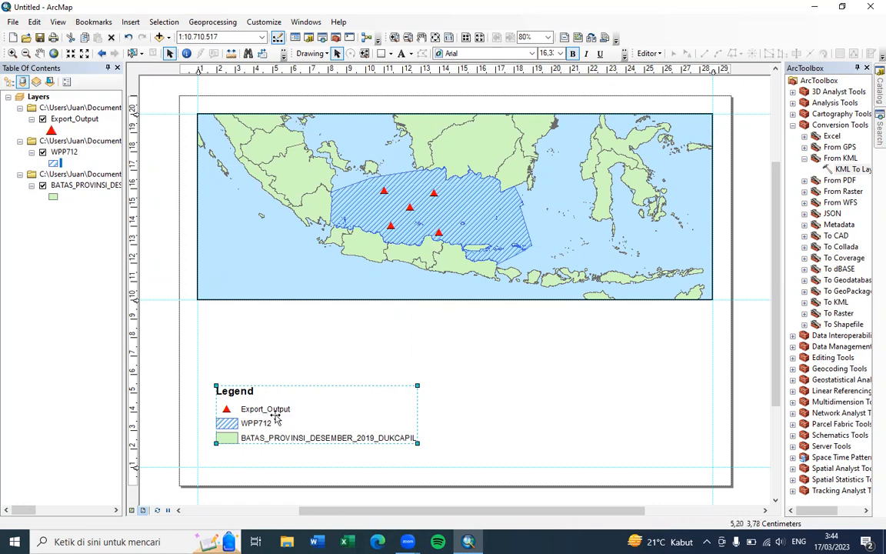
- Rename the Export_Output layer to Stasiun Pengamatan
left_click(77, 118)
left_click(77, 118)
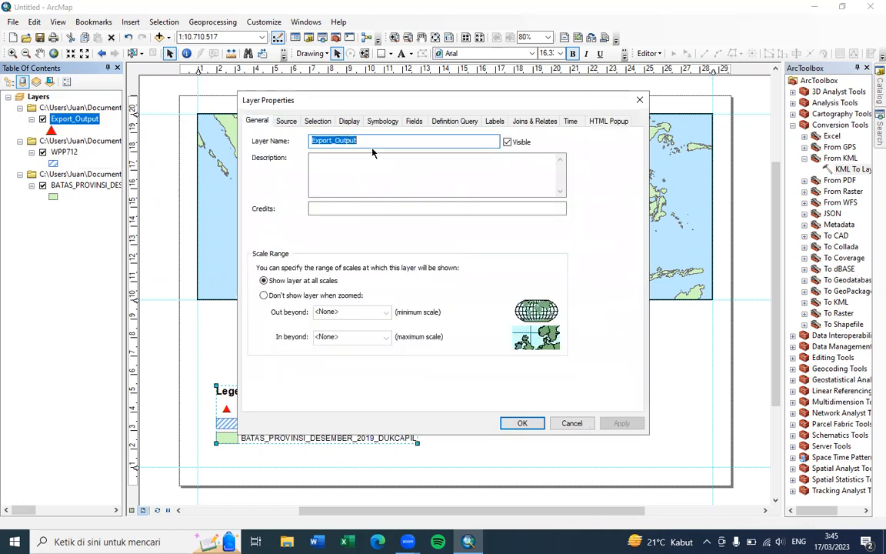
type("Stasiu")
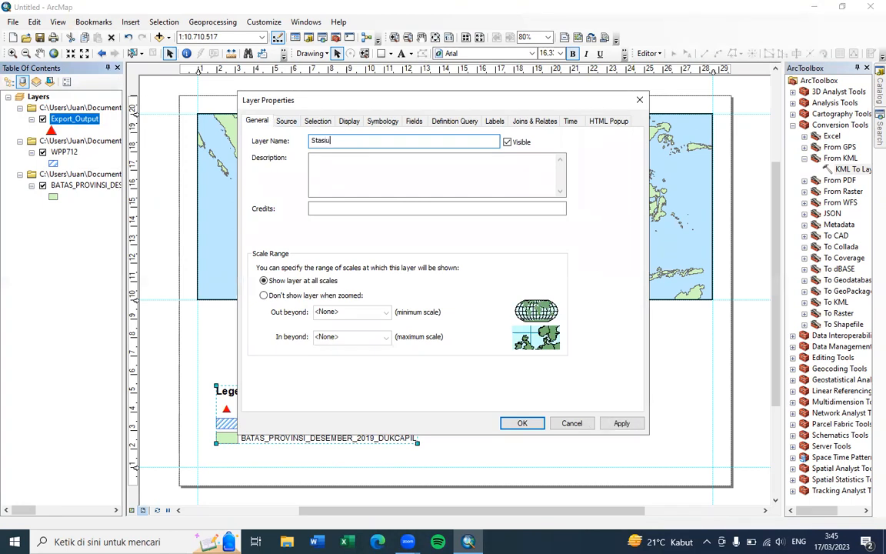
type("n Pengamatan")
left_click(522, 423)
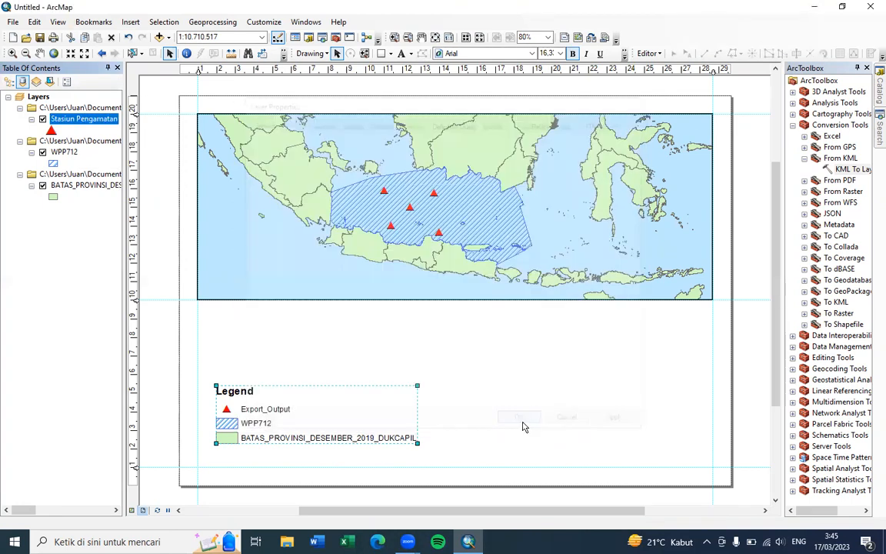
- Rename the BATAS_PROVINSI_DESEMBER_2019_DUKCAPIL layer to Daratan
right_click(74, 189)
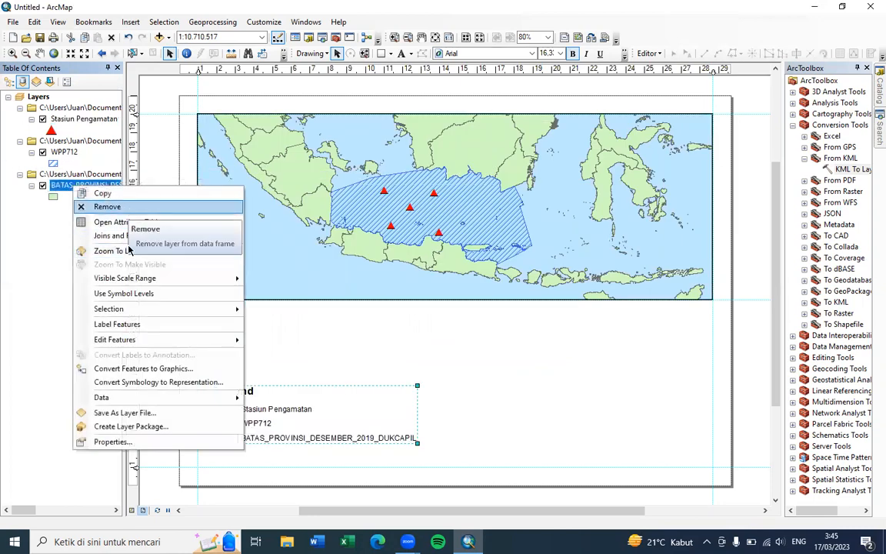
left_click(112, 441)
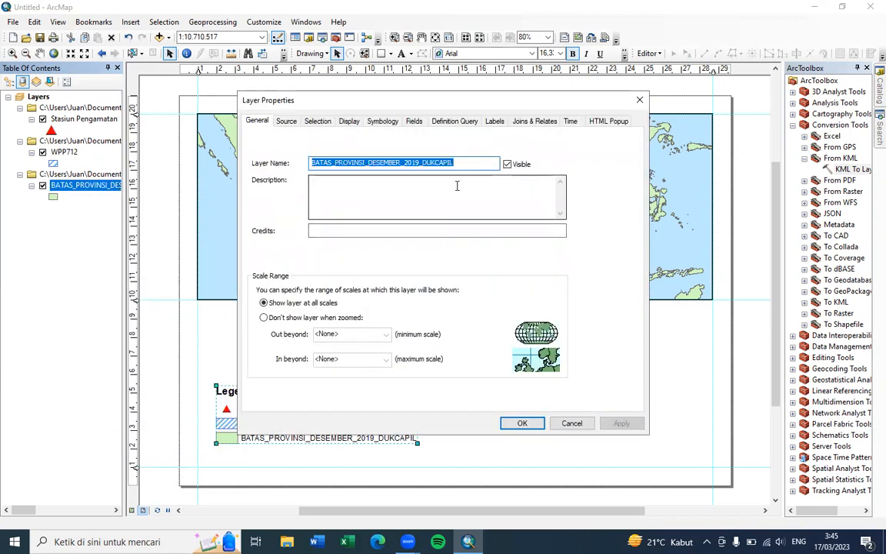
type("Daratan")
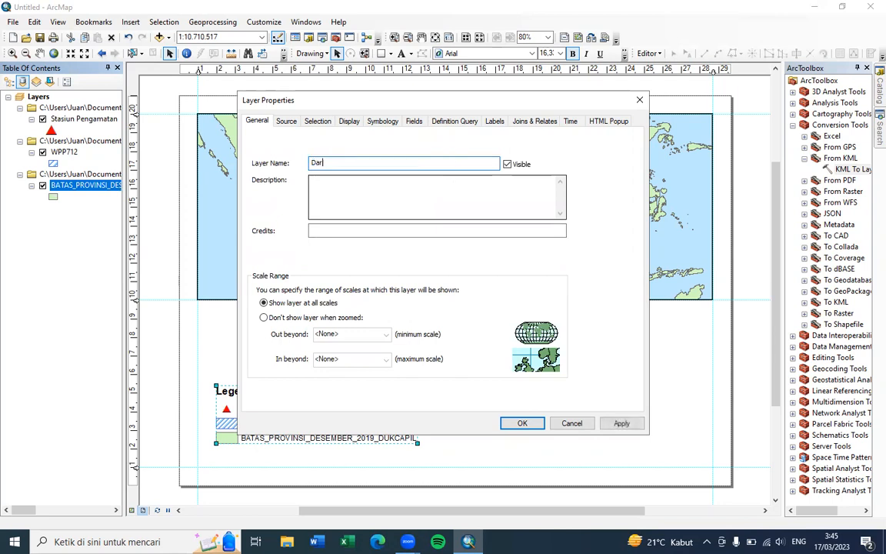
left_click(531, 423)
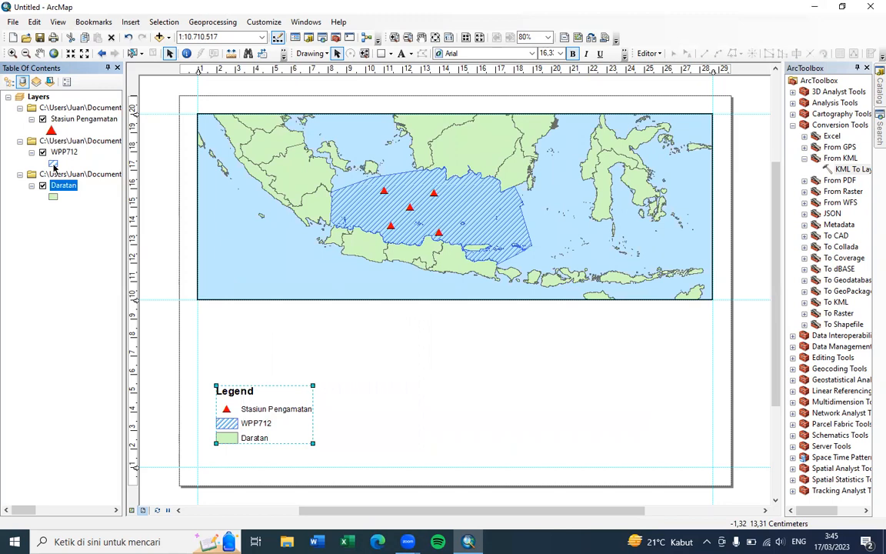
- Rename the WPP712 layer to WPP RI 712
left_click(54, 166)
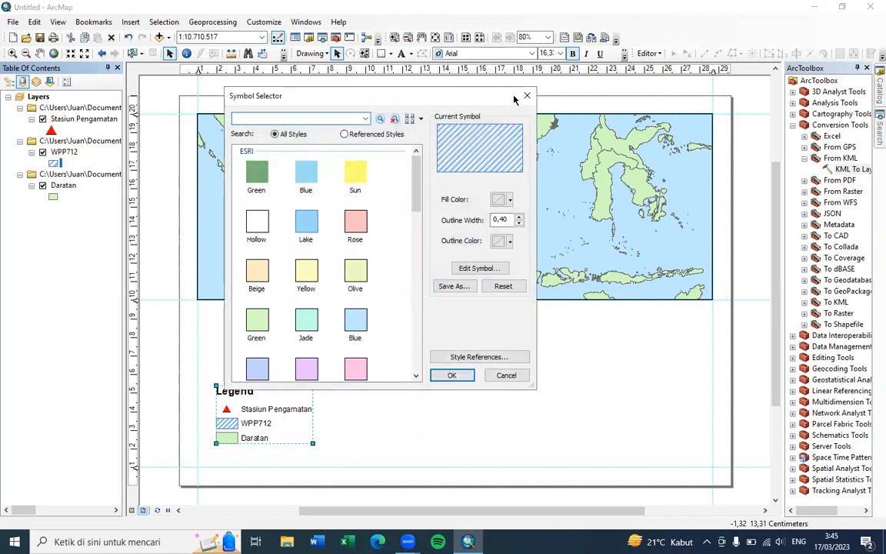
left_click(527, 96)
left_click(69, 151)
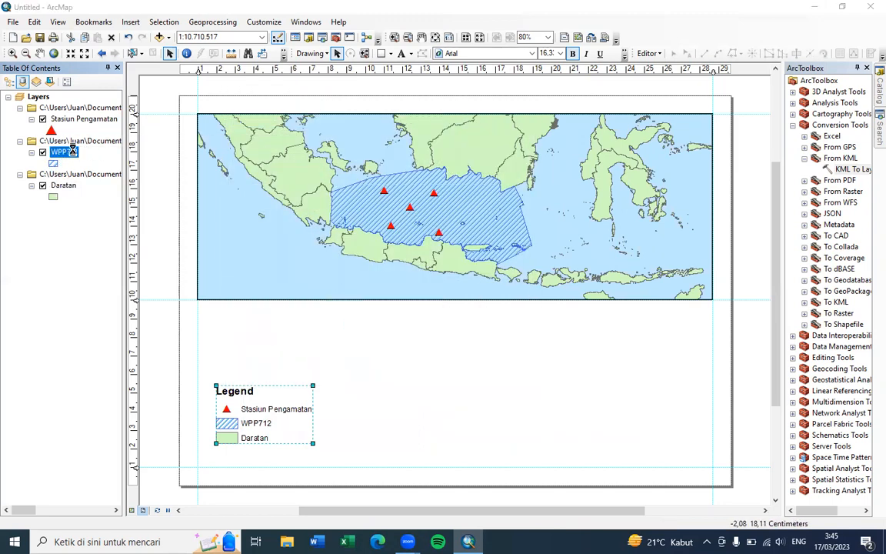
double_click(77, 150)
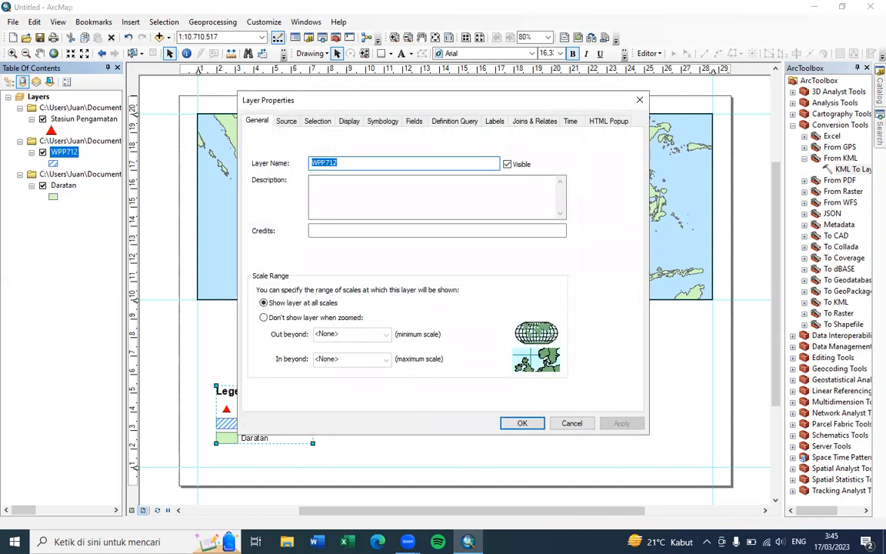
type("WPP")
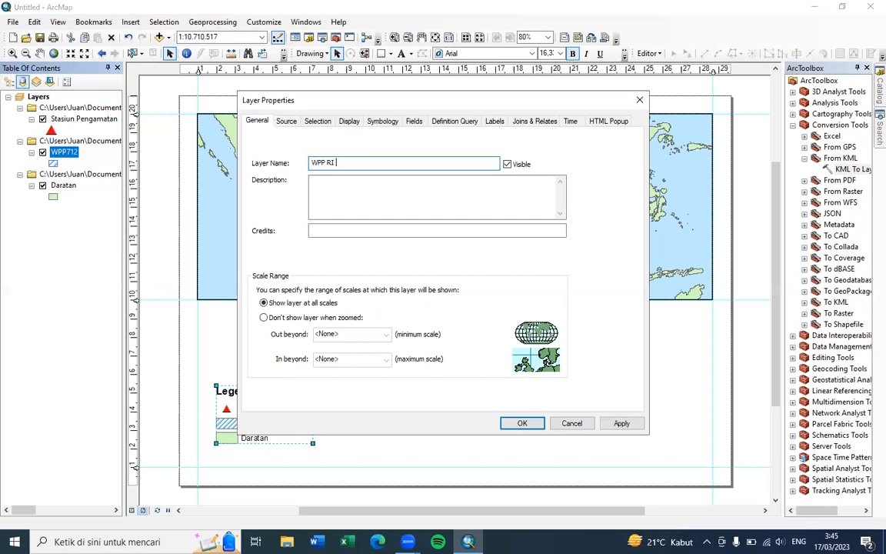
left_click(524, 424)
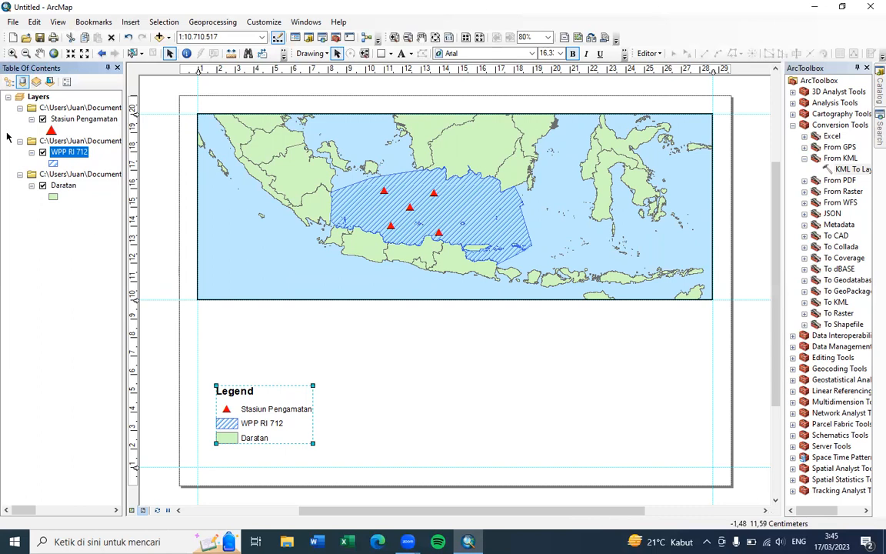
- Open the attribute table of the Stasiun Pengamatan layer to examine the station records
left_click(59, 122)
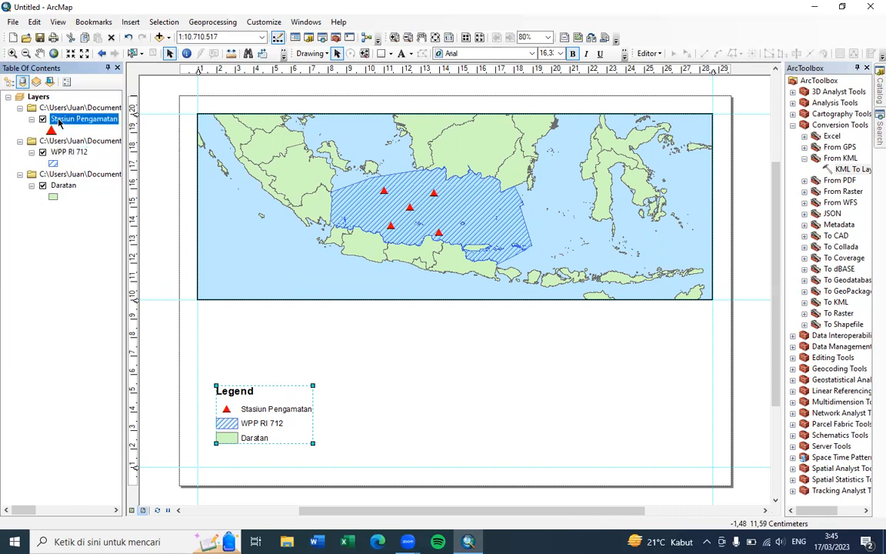
right_click(59, 121)
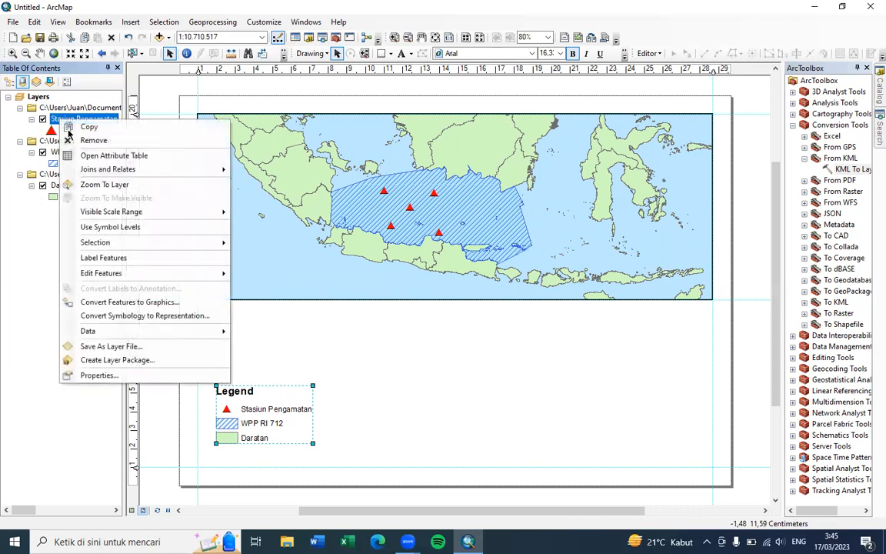
left_click(97, 157)
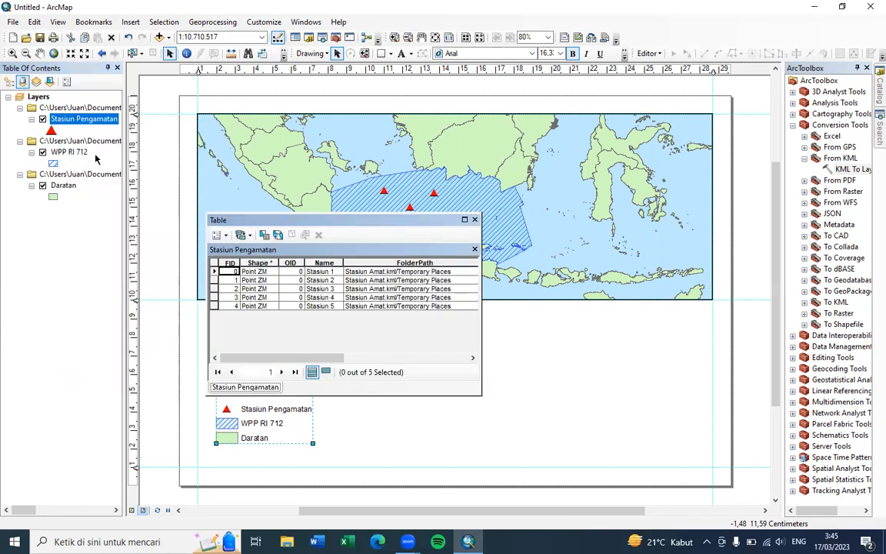
- Select the Stasiun 1 record of the Stasiun Pengamatan layer, export it as Export_Output_2 and add the result to the map
left_click(215, 271)
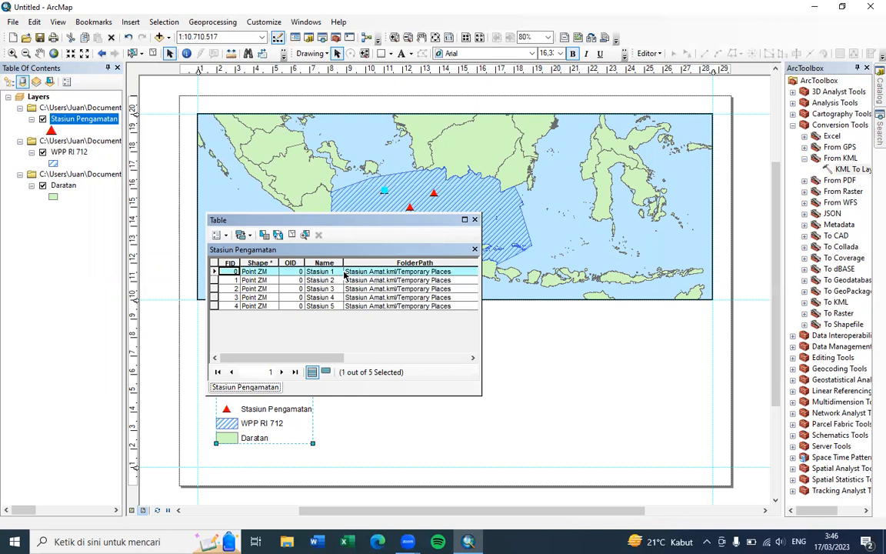
left_click(474, 220)
right_click(80, 124)
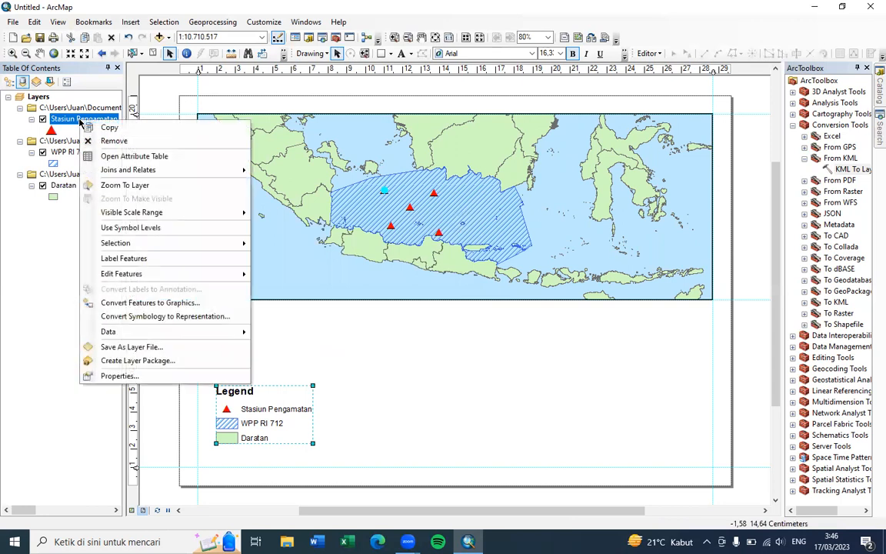
mouse_move(164, 333)
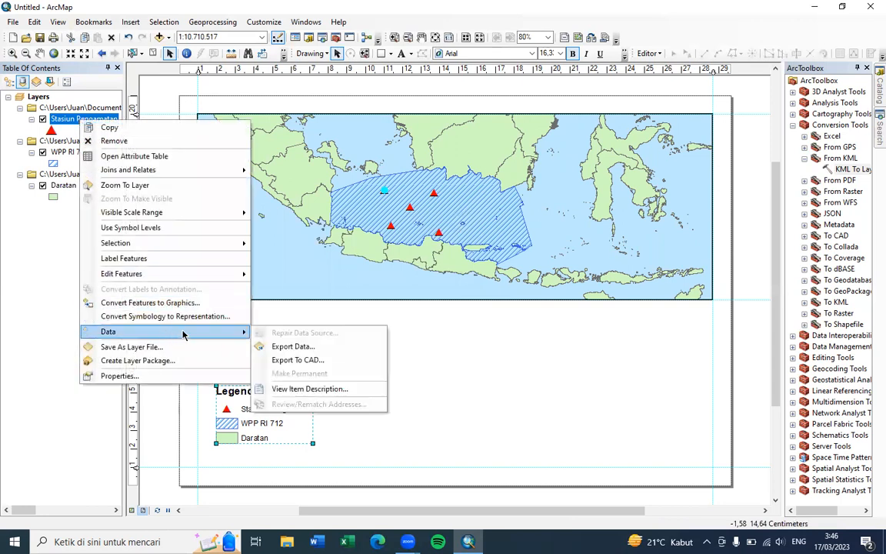
left_click(288, 344)
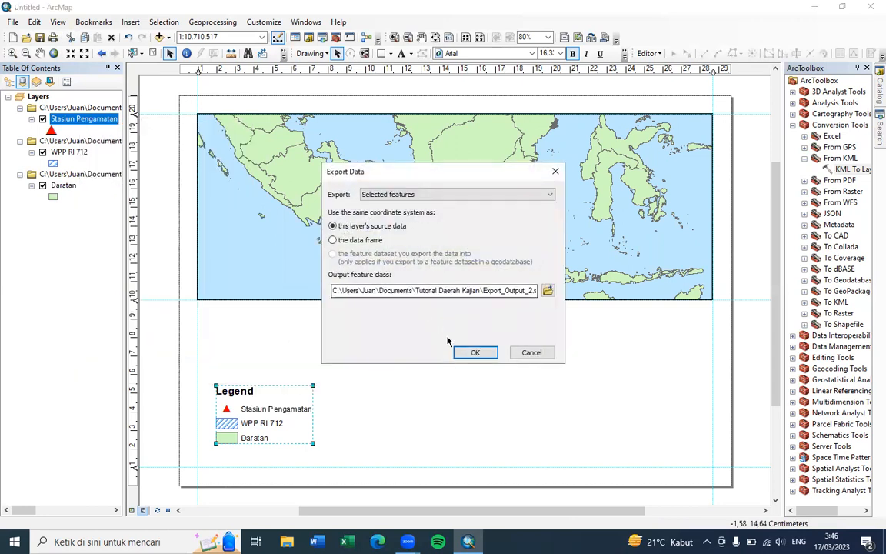
left_click(471, 351)
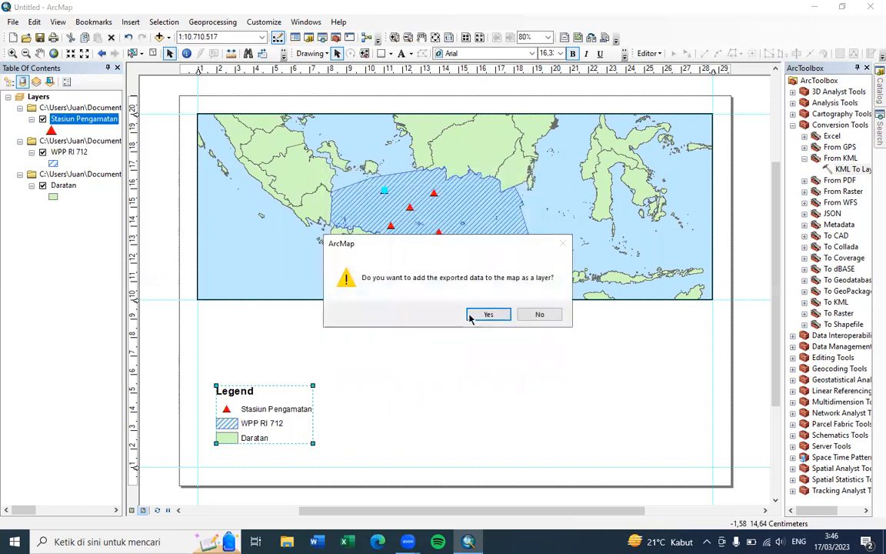
left_click(473, 315)
- Rename the Export_Output_2 layer to Stasiun 1
right_click(78, 120)
left_click(70, 116)
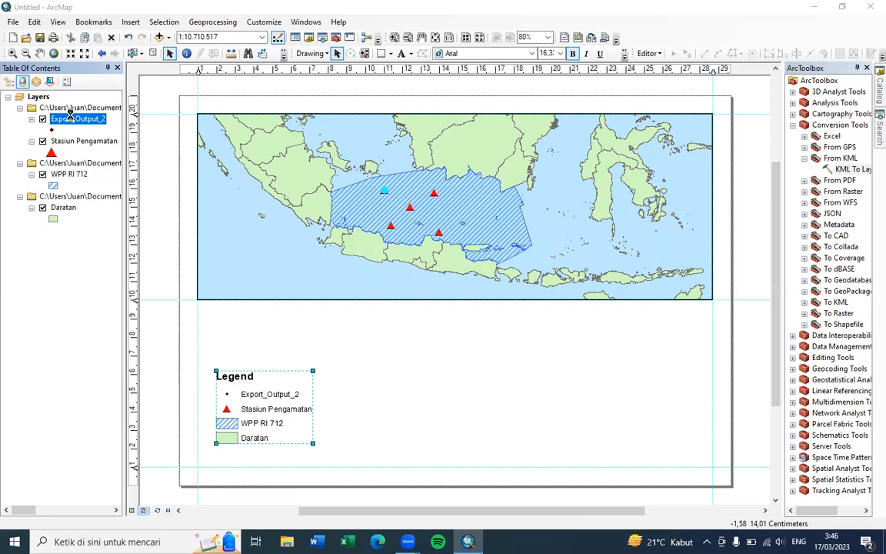
double_click(70, 118)
type("St")
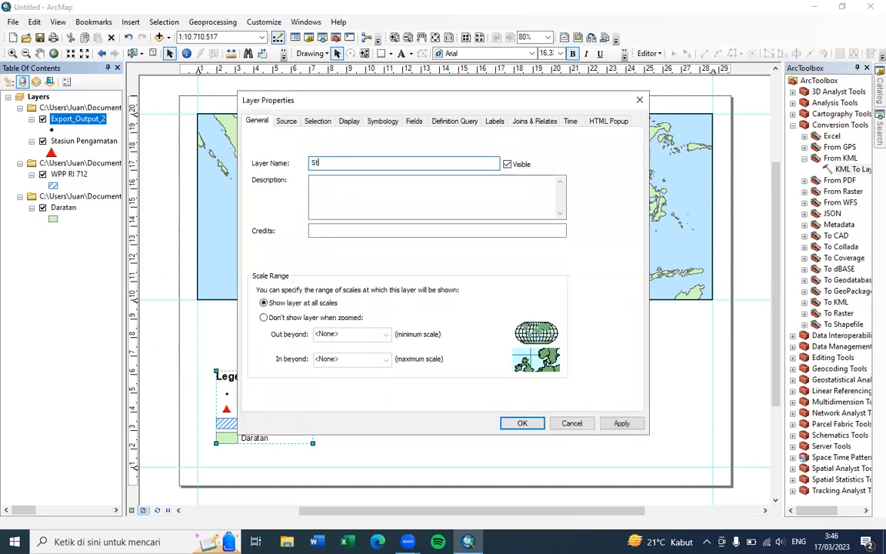
type("asiun 1")
left_click(525, 423)
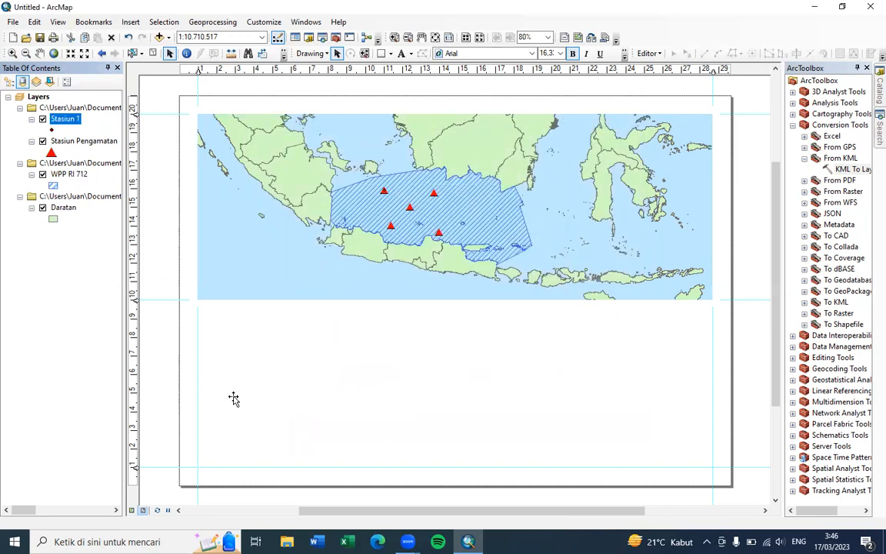
- Symbolize the Stasiun 1 layer with the Triangle 1 marker in blue at size 20
left_click(52, 129)
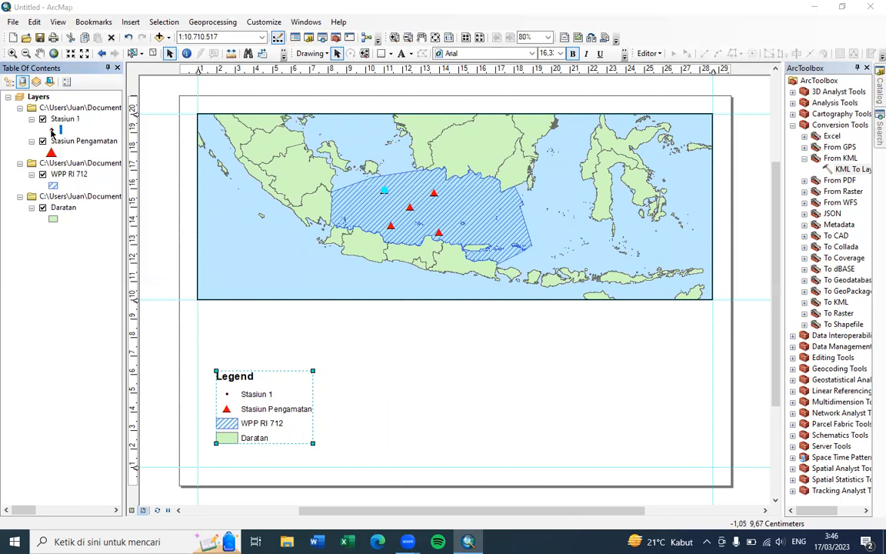
left_click(355, 174)
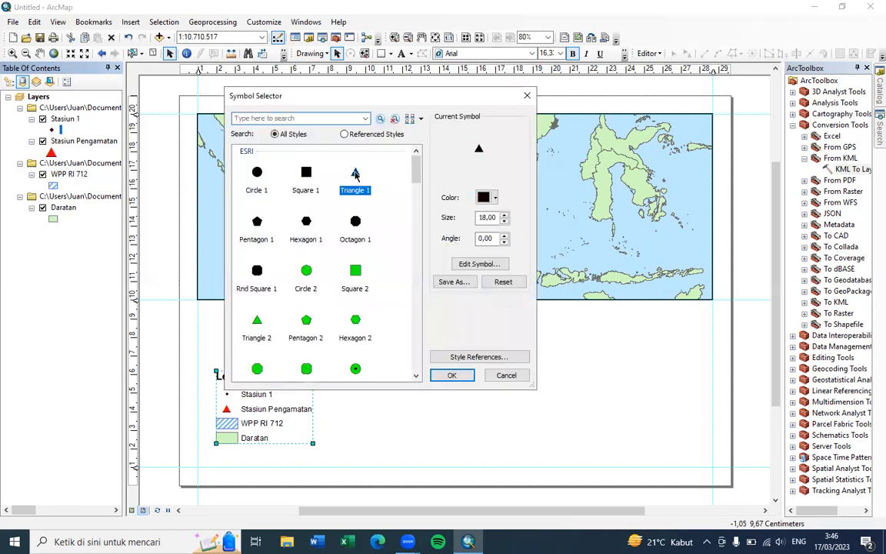
left_click(486, 198)
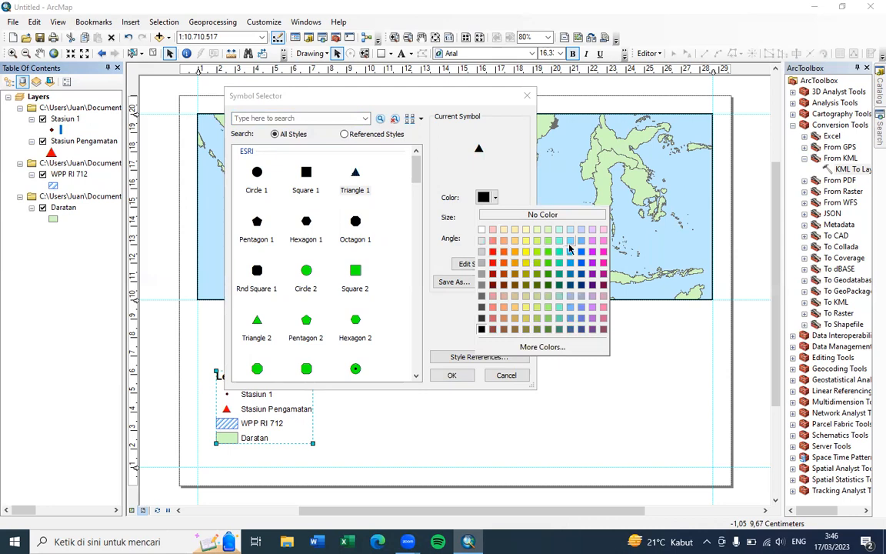
left_click(583, 256)
left_click(504, 216)
left_click(505, 217)
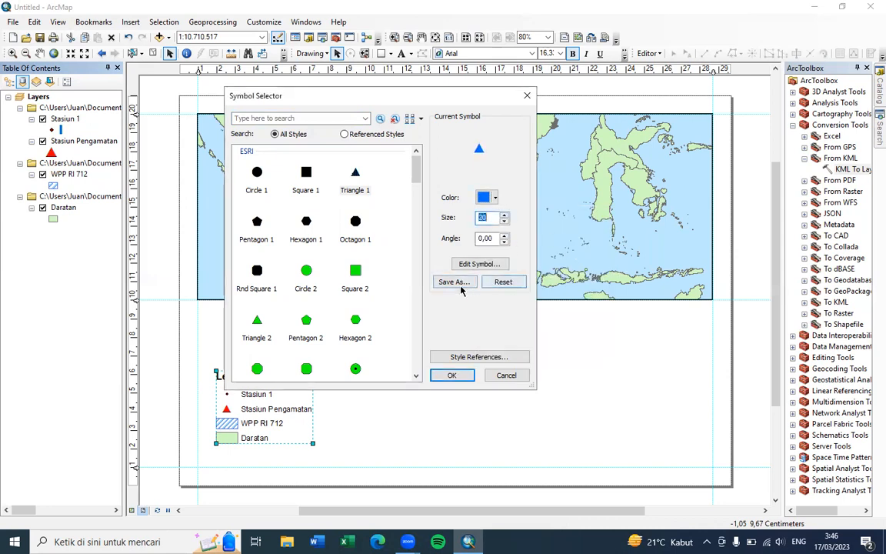
left_click(452, 375)
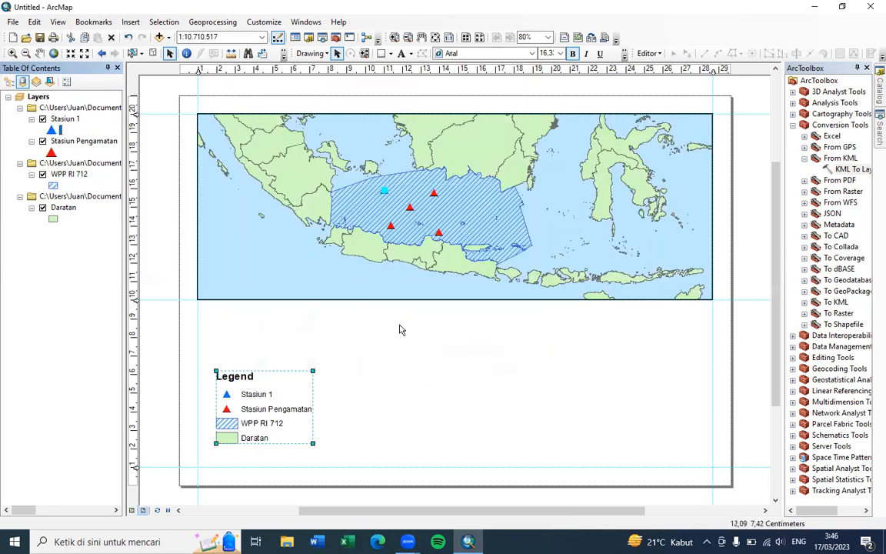
left_click(394, 334)
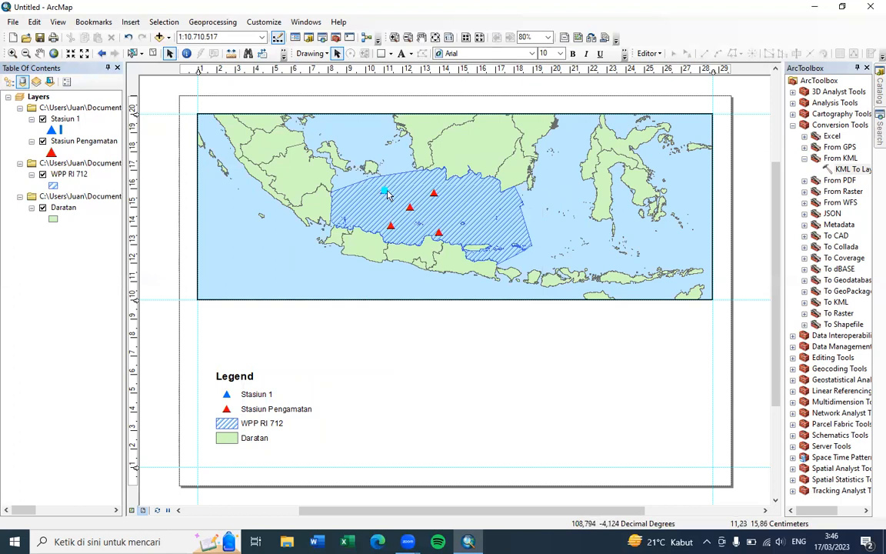
- Unselect the Stasiun 1 record in the Stasiun Pengamatan attribute table and close the table
right_click(101, 142)
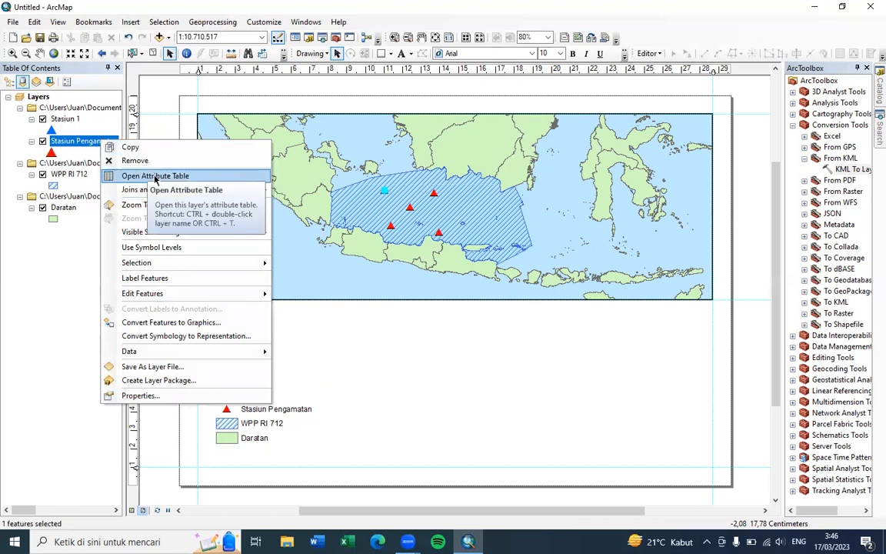
left_click(157, 176)
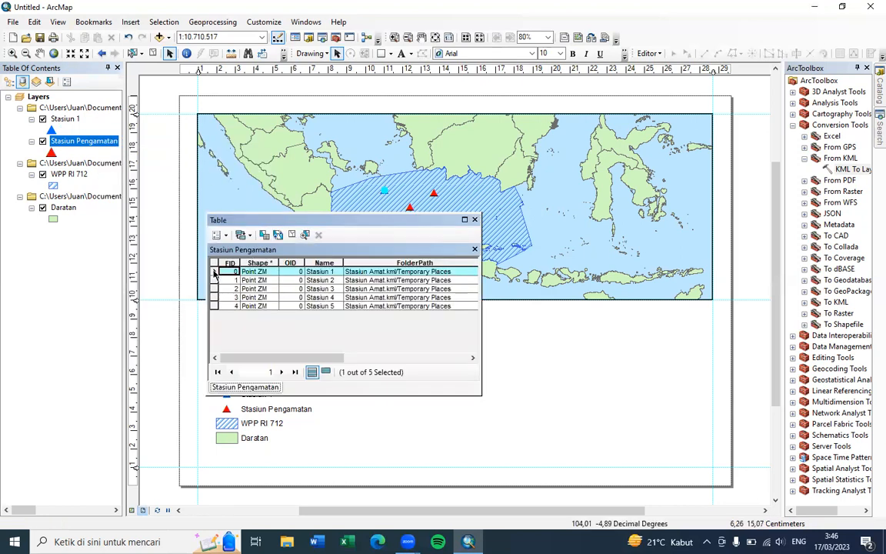
left_click(255, 280)
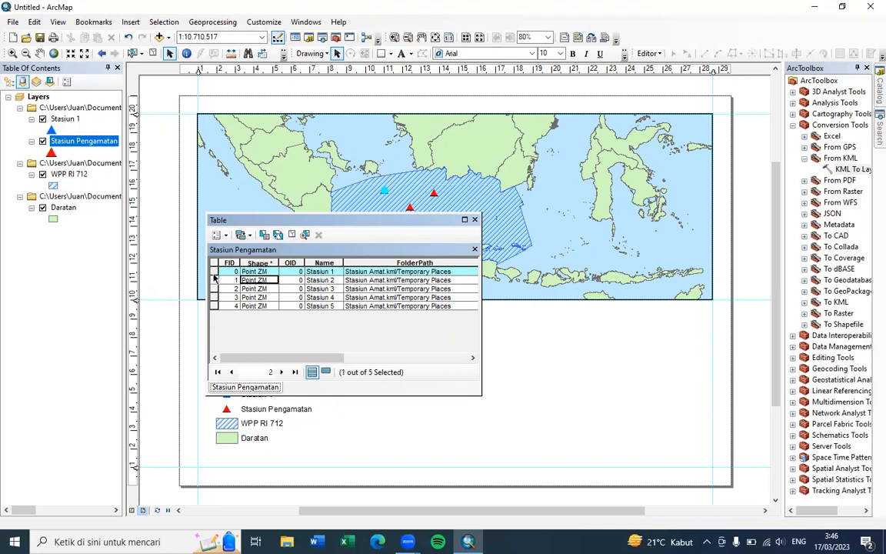
left_click(227, 272)
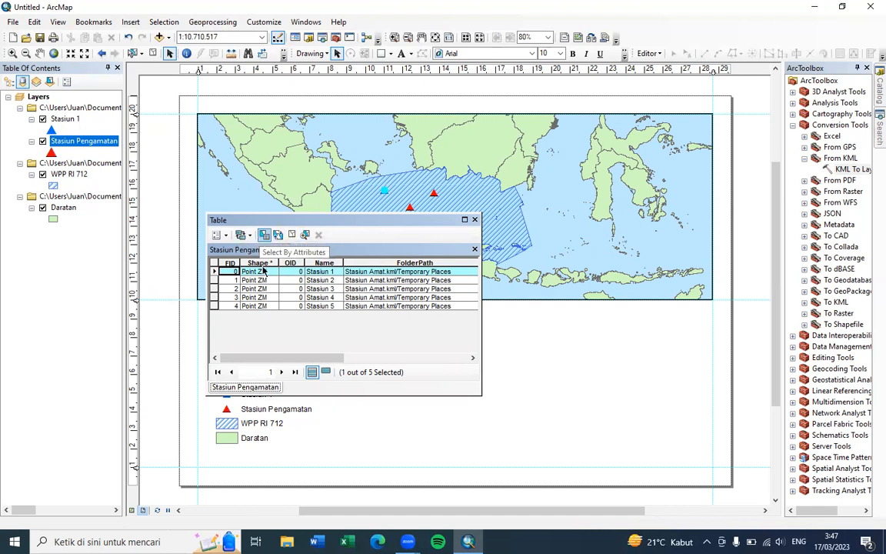
right_click(215, 271)
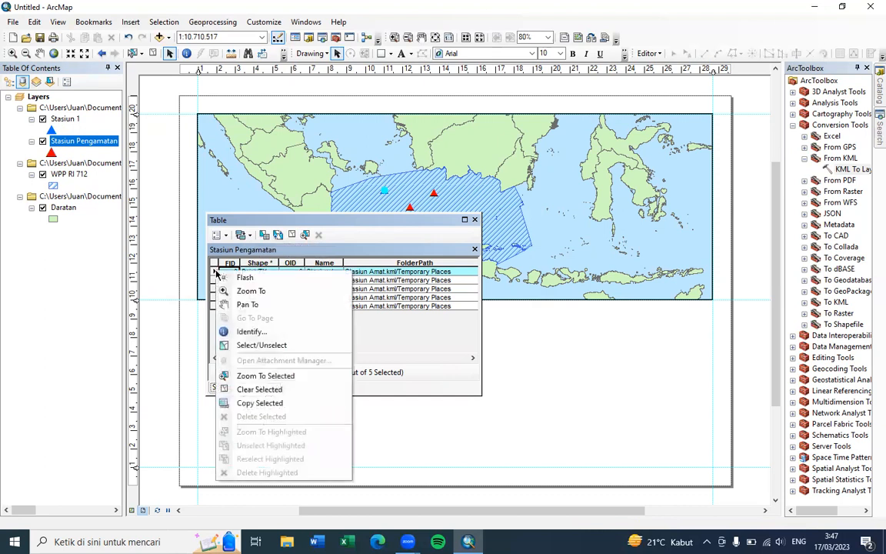
left_click(240, 346)
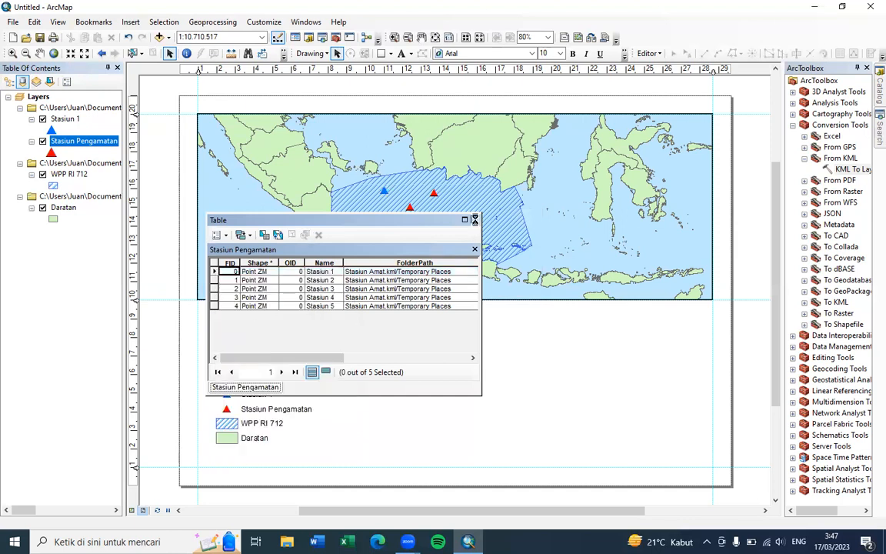
left_click(474, 220)
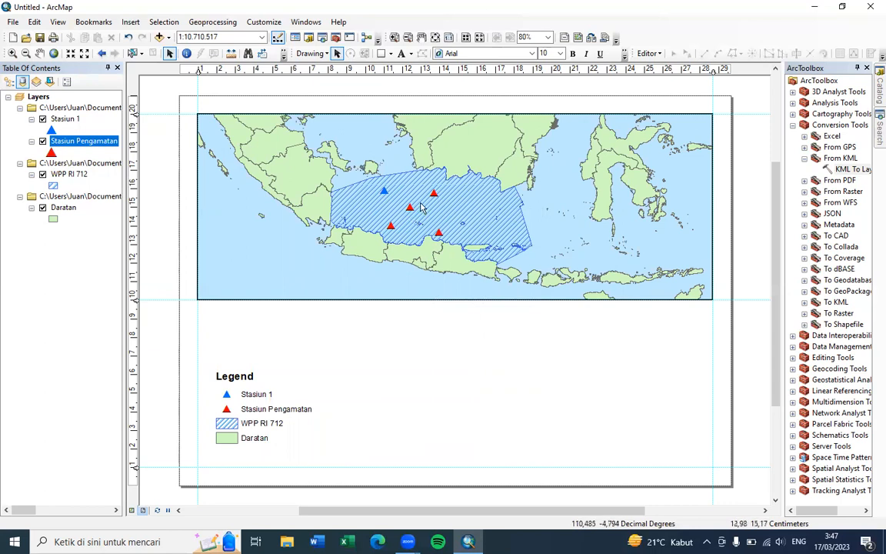
- Change the Stasiun 1 marker color to purple
left_click(51, 130)
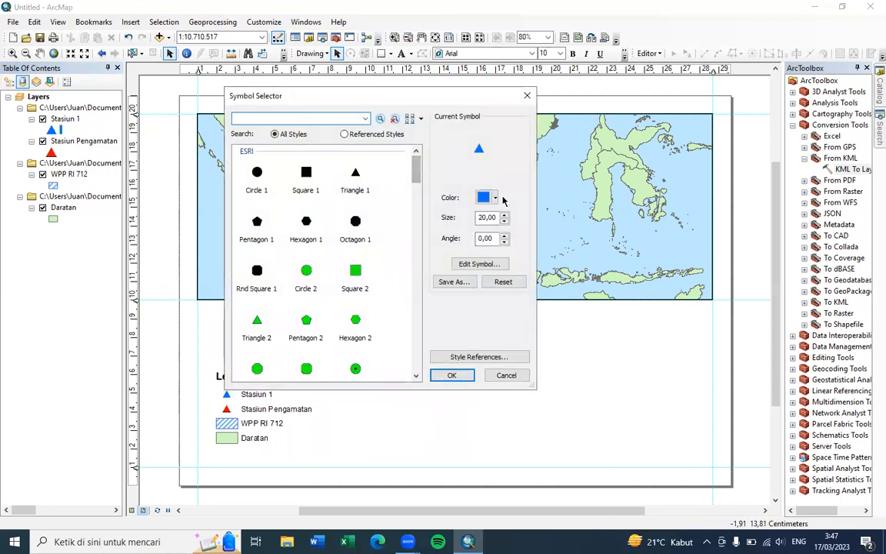
left_click(496, 199)
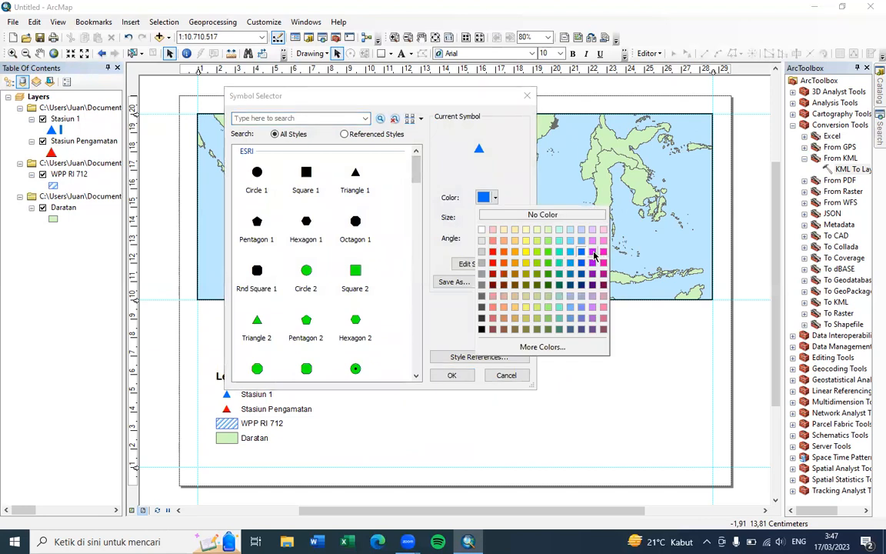
left_click(594, 256)
left_click(451, 375)
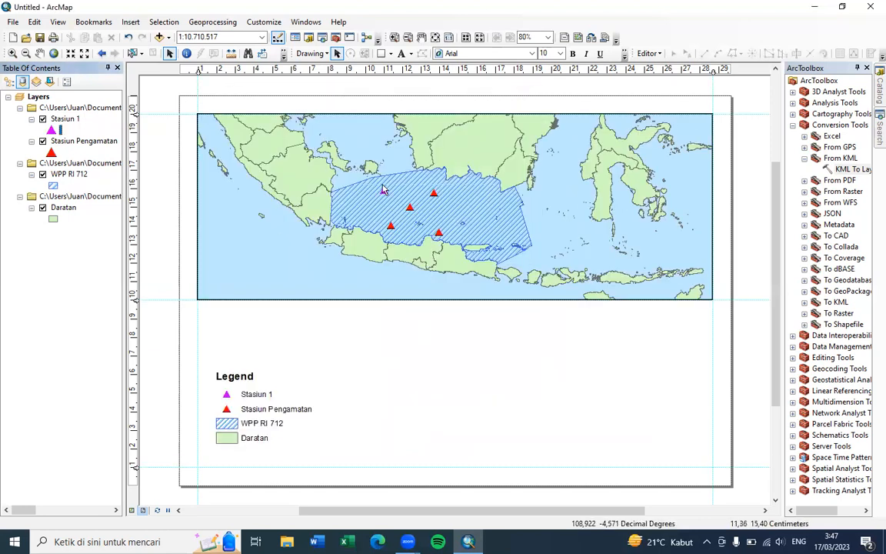
left_click(244, 377)
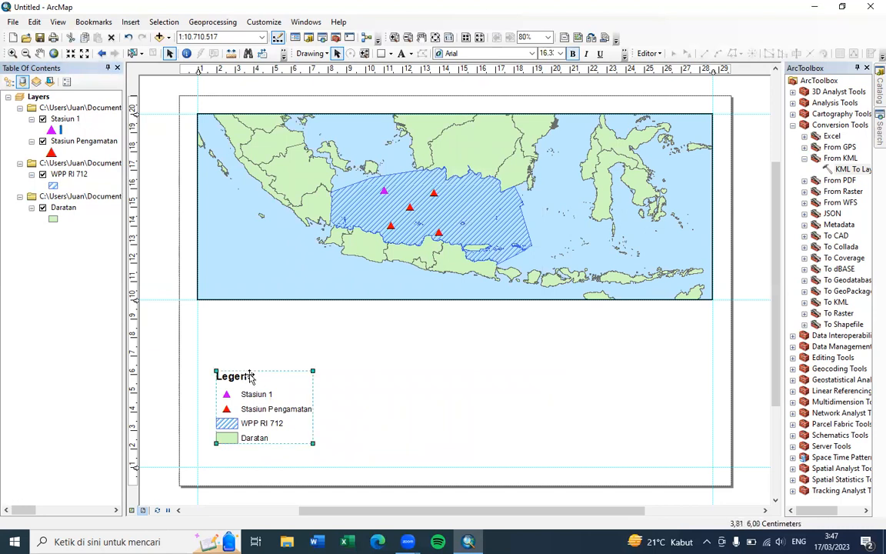
right_click(250, 375)
left_click(258, 400)
left_click(376, 385)
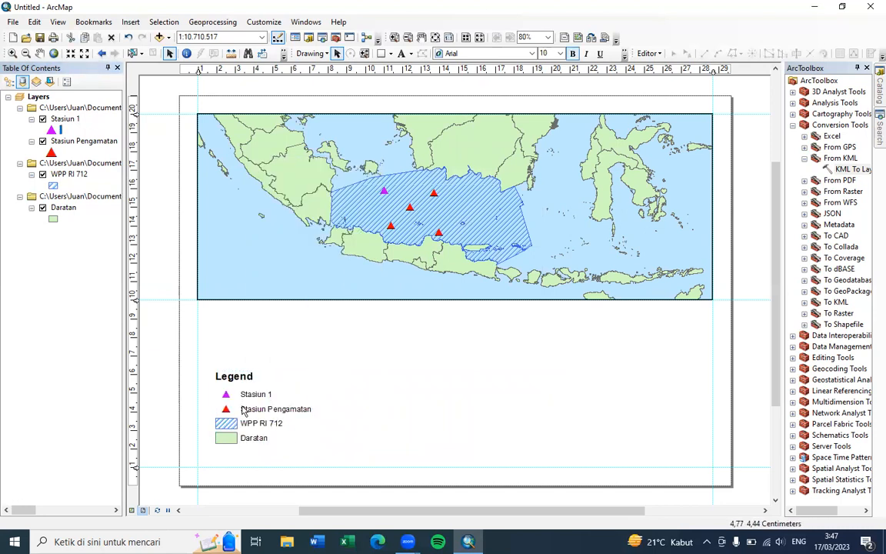
- Set the font of the Stasiun 1 legend item to Times New Roman, size 14, for all labels
left_click(262, 392)
right_click(263, 392)
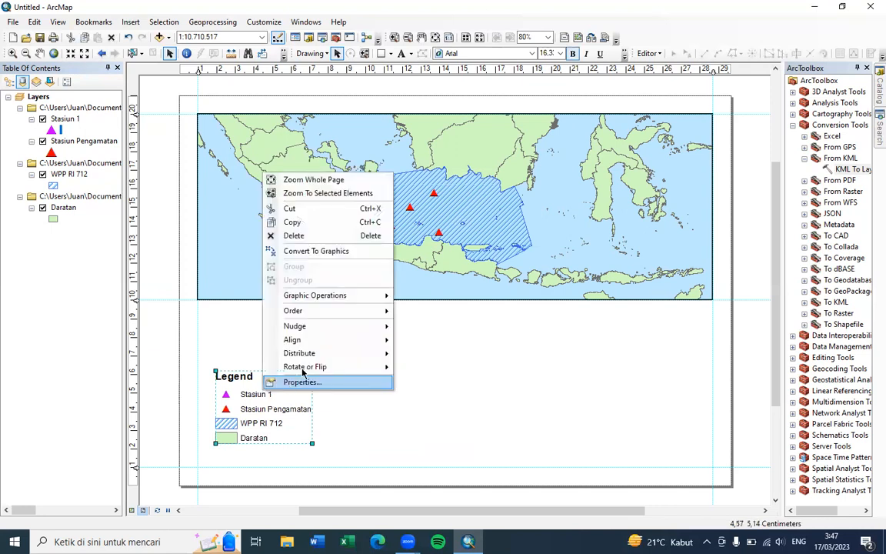
left_click(302, 382)
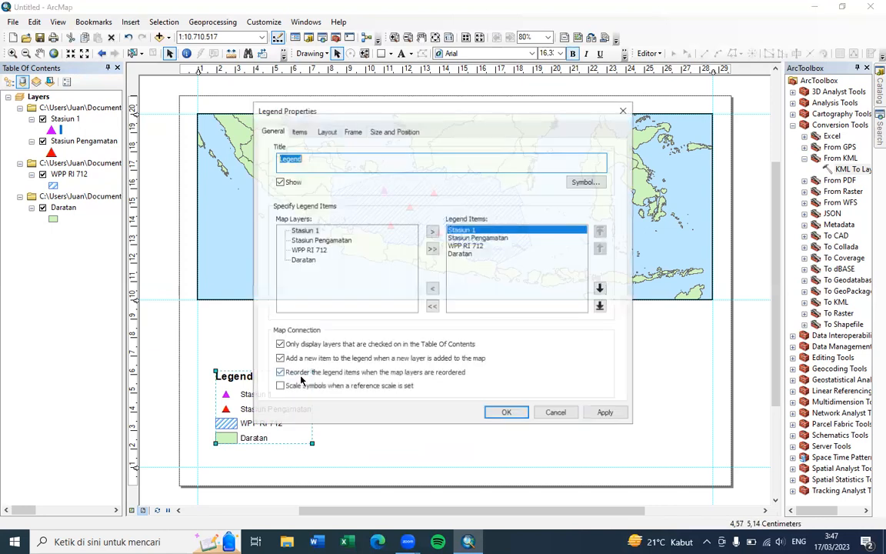
left_click(299, 132)
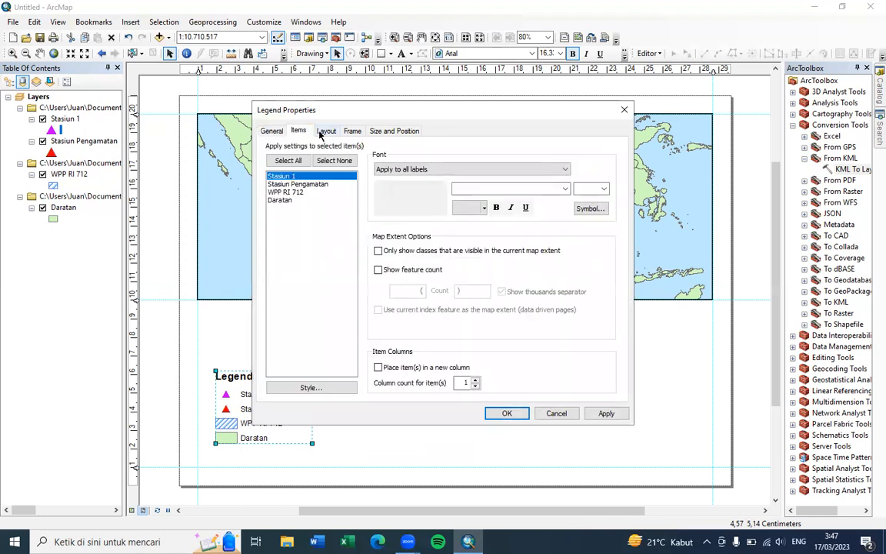
left_click(565, 188)
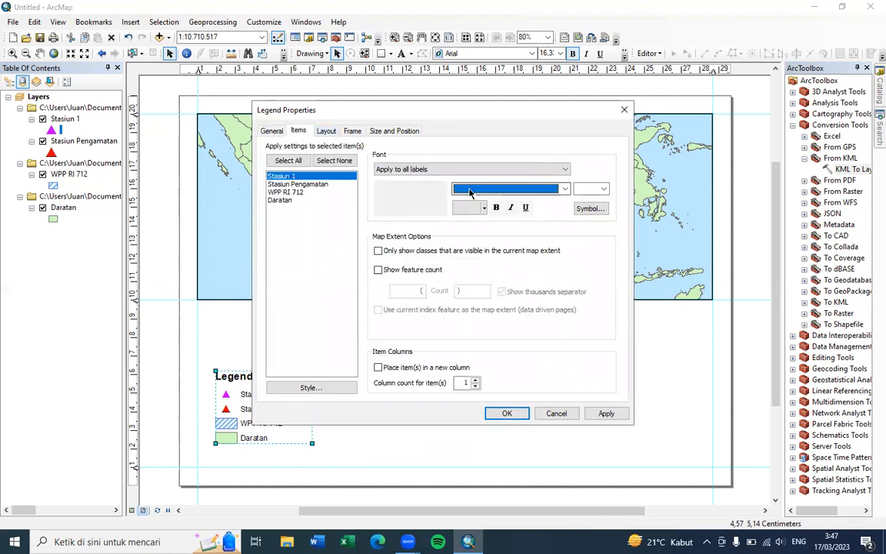
left_click_drag(570, 217, 562, 404)
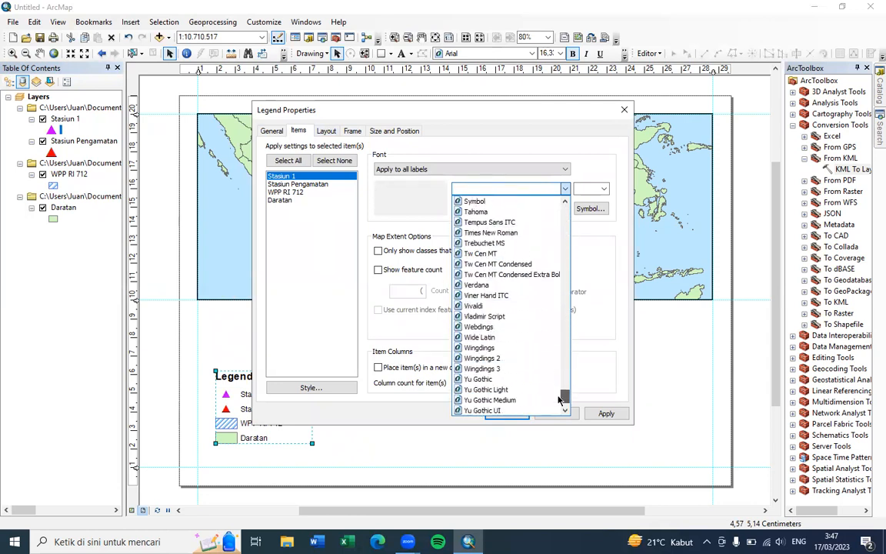
left_click(491, 233)
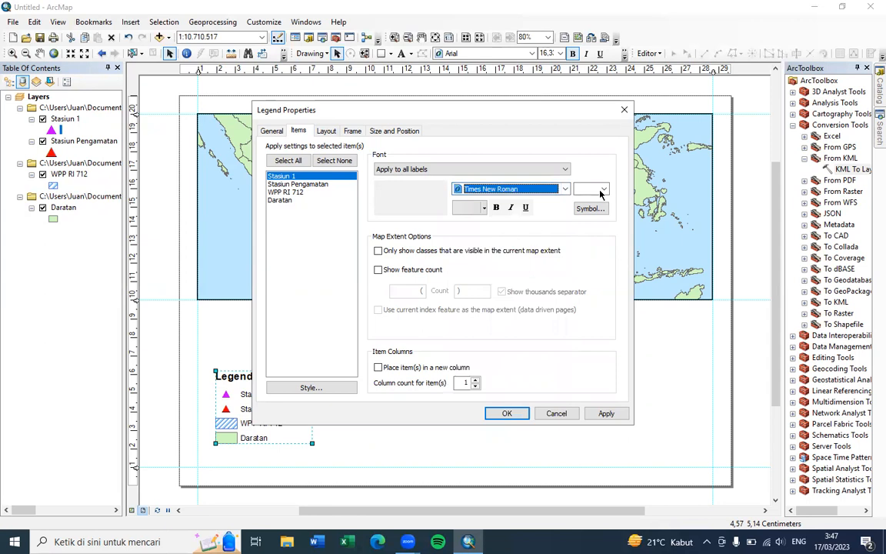
left_click(596, 189)
left_click(588, 272)
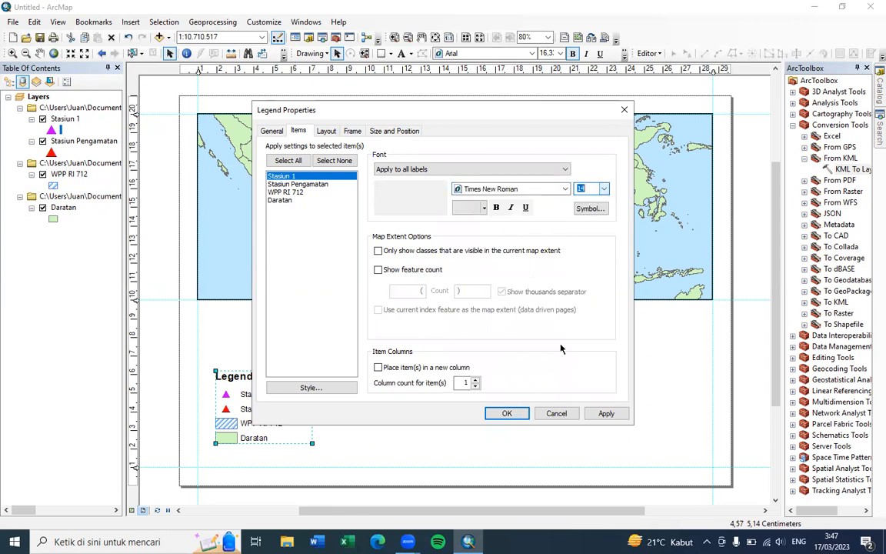
left_click(507, 413)
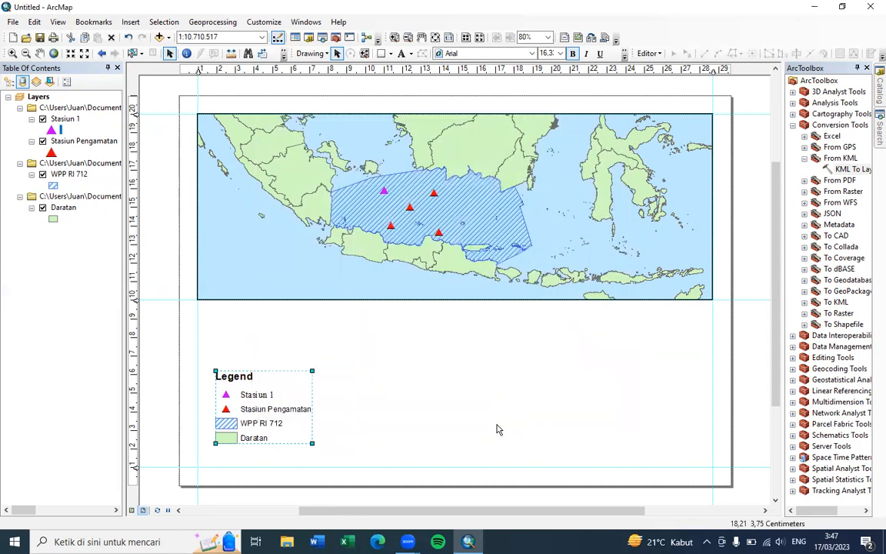
- Set the font of the legend title to Times New Roman
right_click(281, 381)
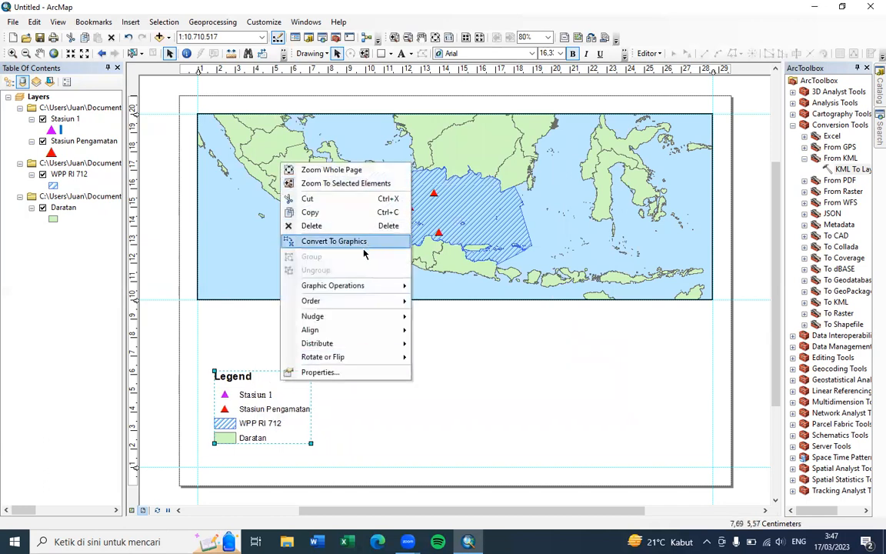
left_click(343, 373)
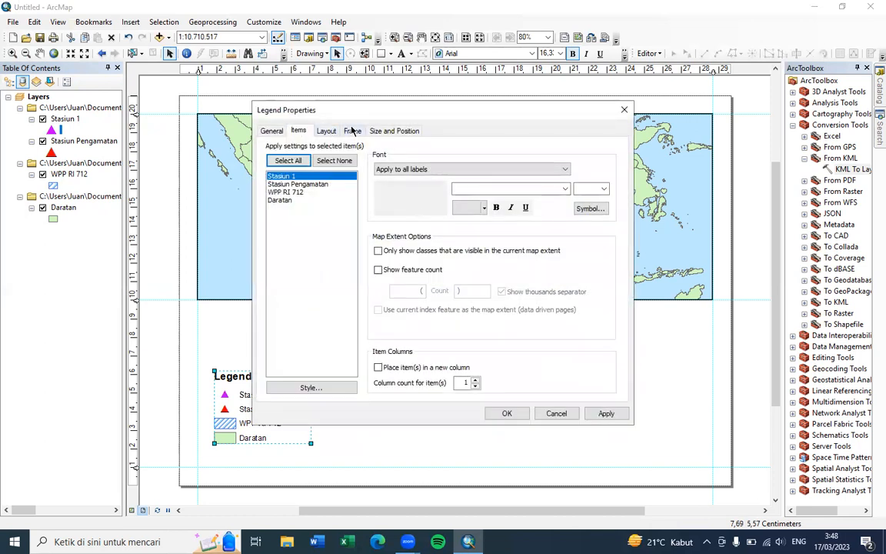
left_click(352, 130)
left_click(325, 132)
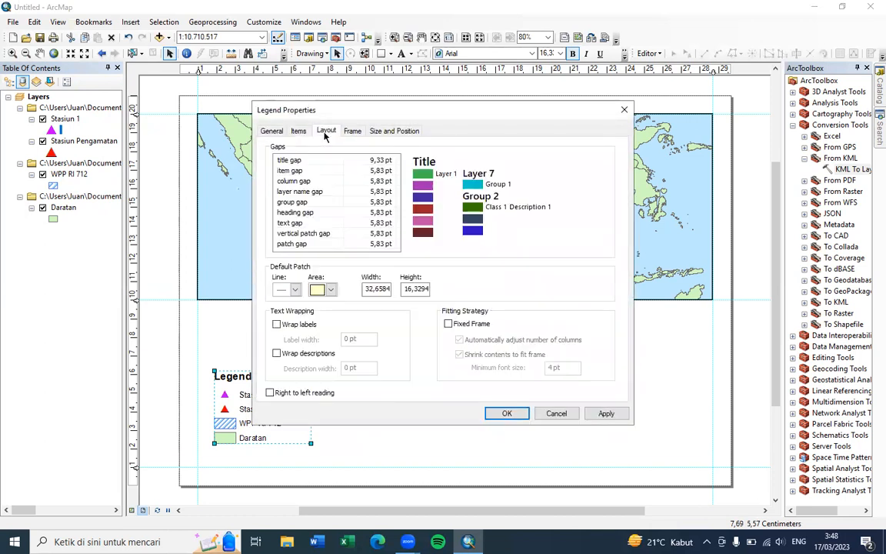
left_click(274, 134)
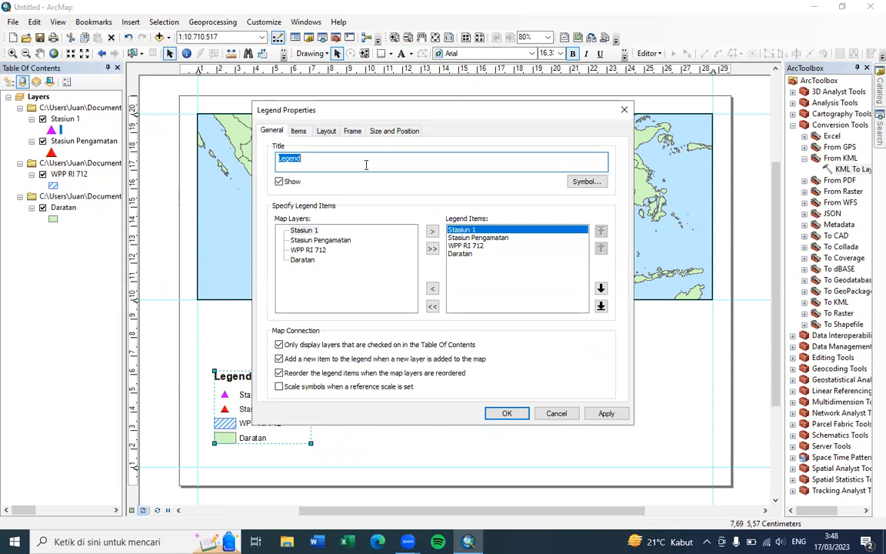
left_click(585, 181)
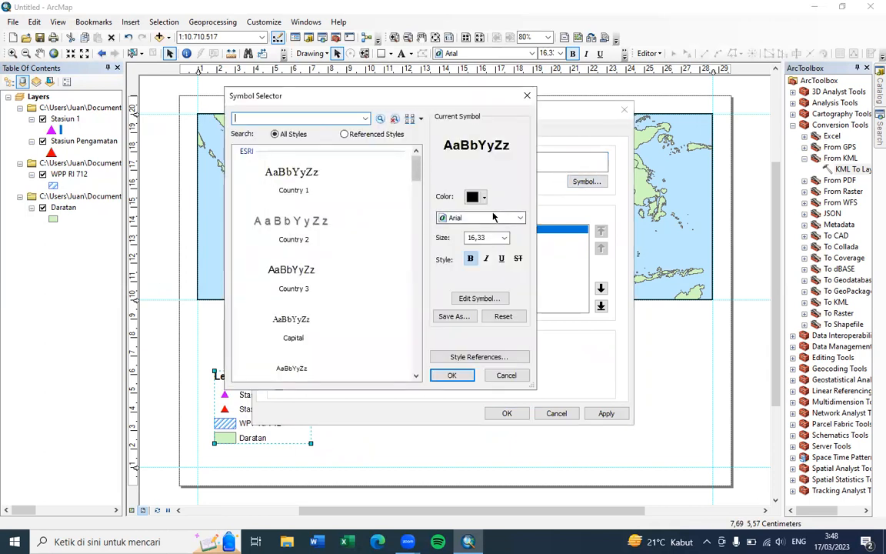
left_click(494, 218)
scroll(485, 250, "down", 20)
scroll(537, 284, "up", 5)
scroll(538, 284, "down", 5)
scroll(538, 284, "up", 4)
scroll(540, 283, "down", 4)
scroll(543, 280, "up", 4)
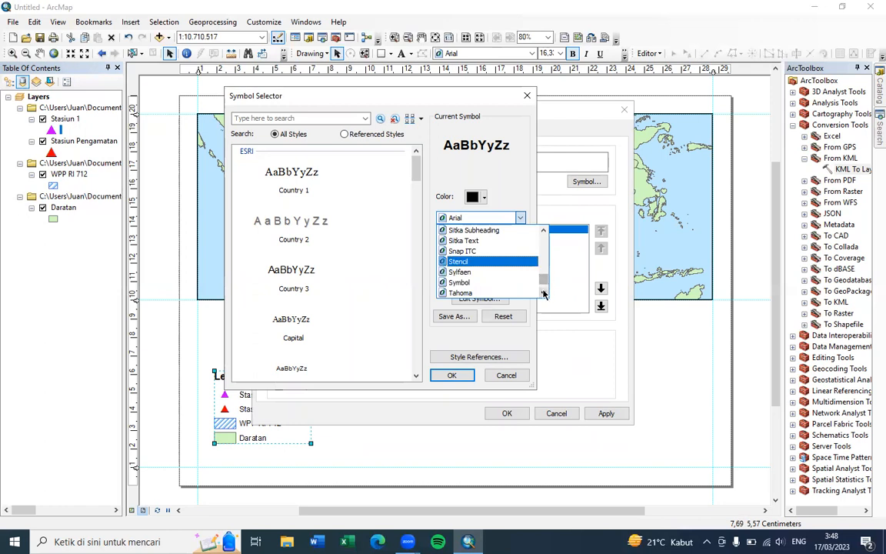
scroll(543, 292, "down", 4)
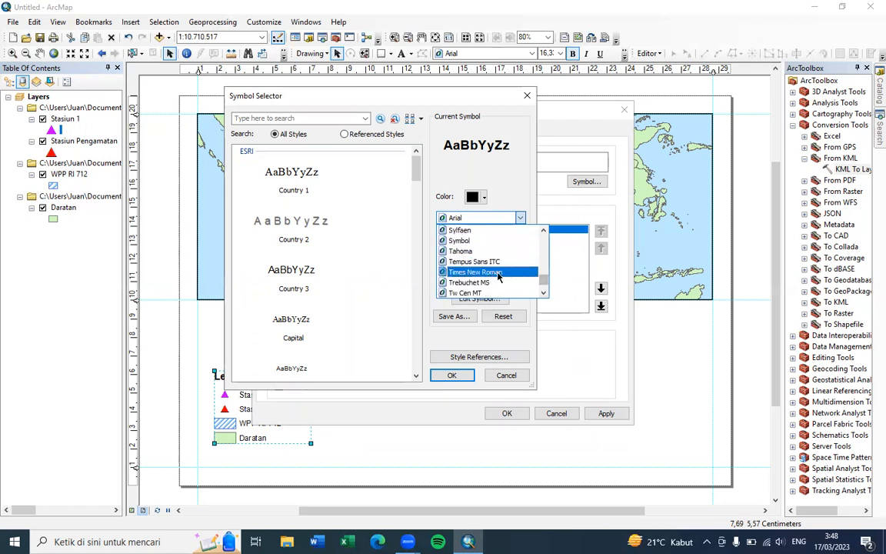
left_click(499, 273)
- Set the legend title's text size to 14 and apply the legend changes
left_click(504, 238)
scroll(476, 285, "up", 3)
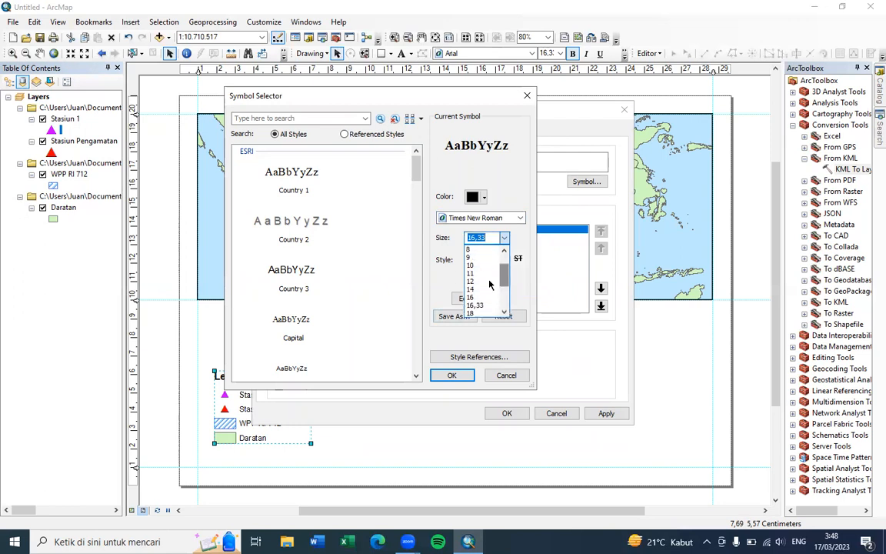
left_click(481, 281)
left_click(461, 377)
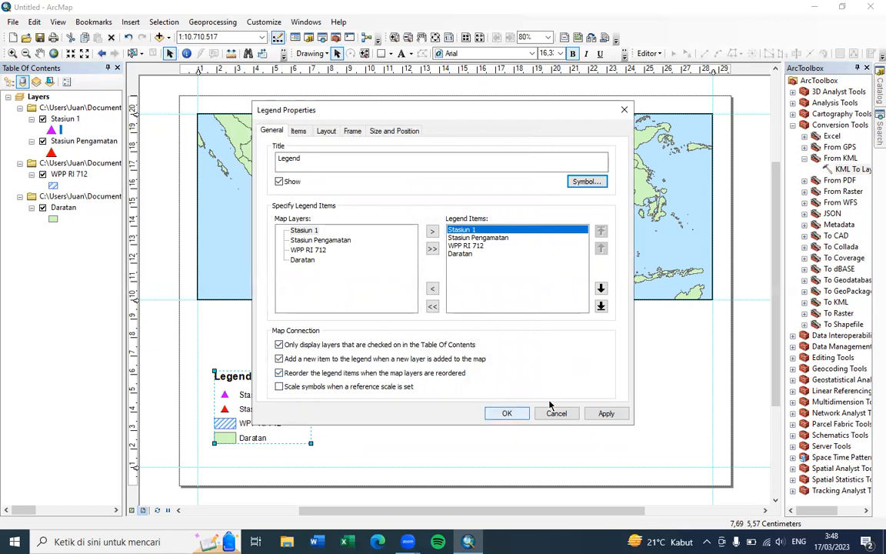
left_click(585, 414)
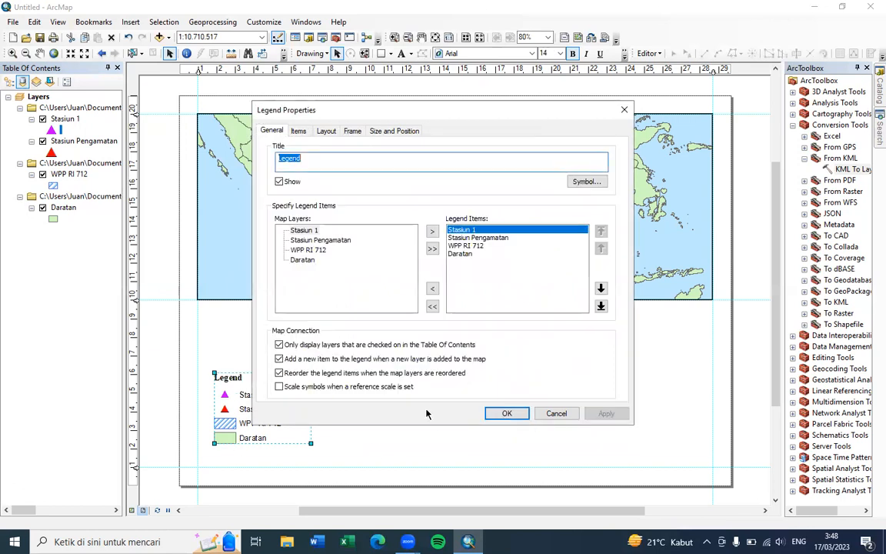
left_click(508, 413)
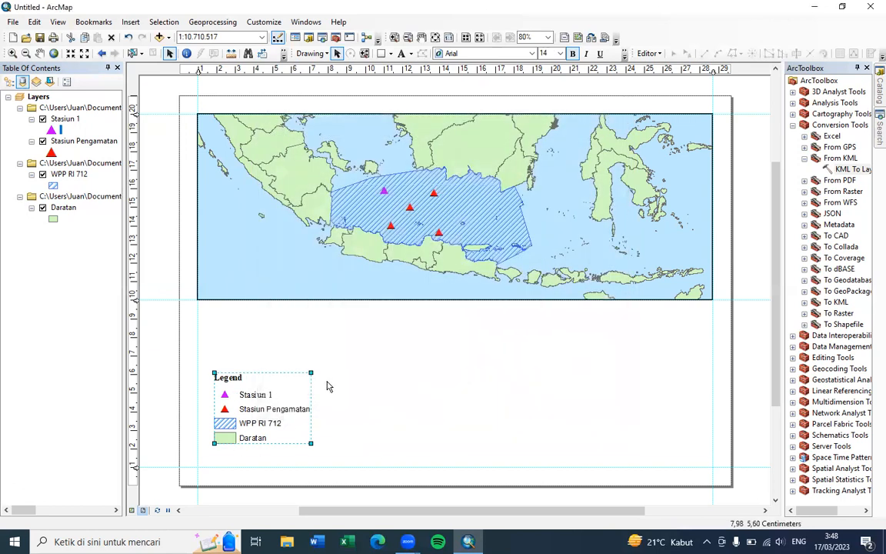
- Set the text size of the Stasiun 1 legend item to 12 for all labels
right_click(282, 397)
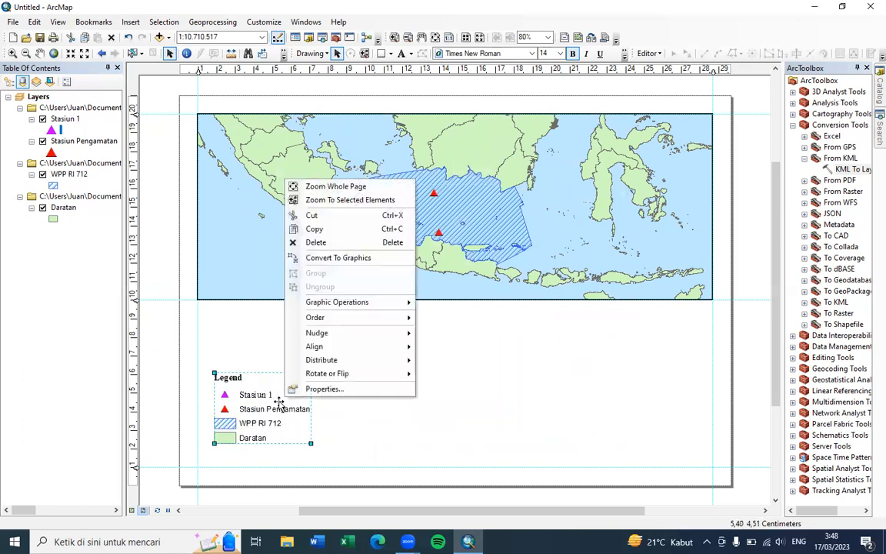
left_click(346, 388)
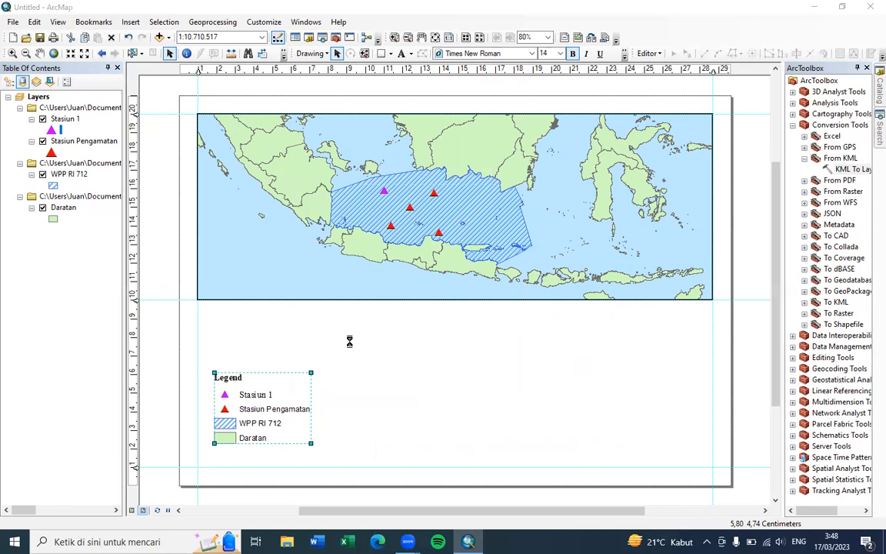
left_click(299, 131)
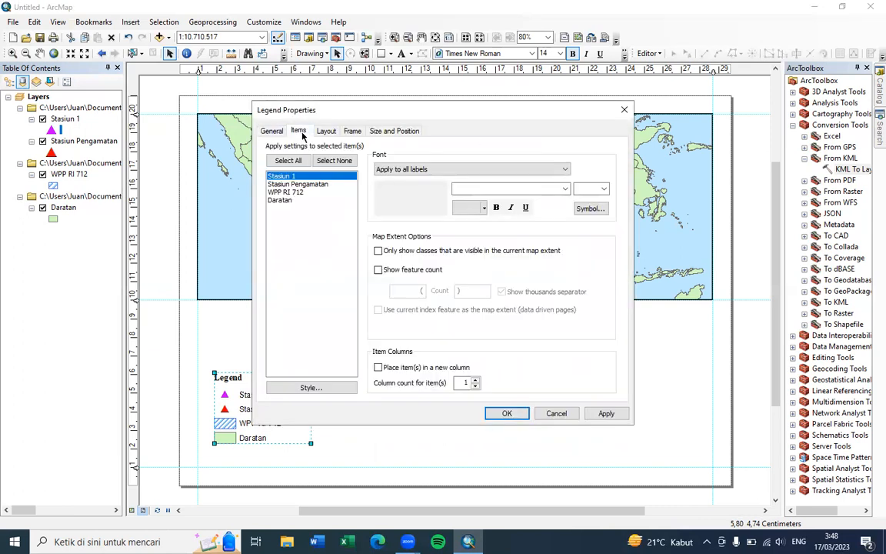
left_click(605, 189)
left_click(579, 255)
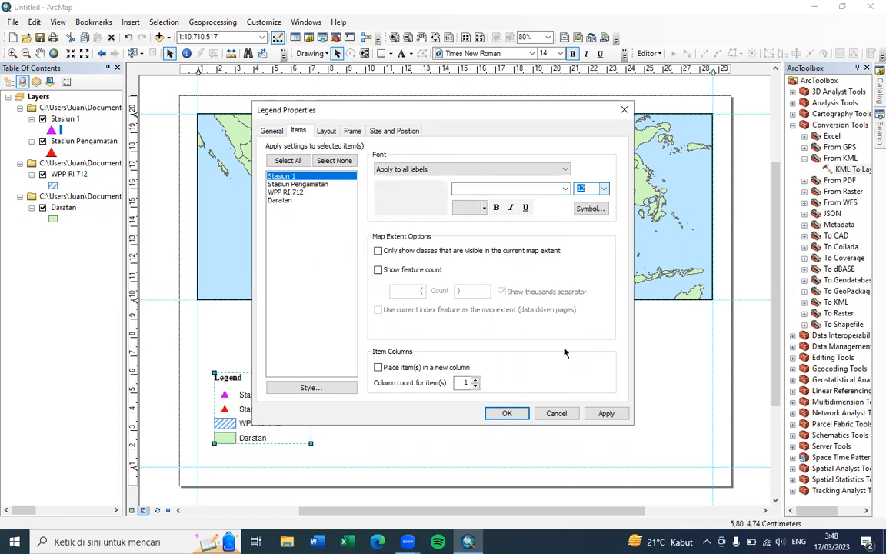
left_click(594, 413)
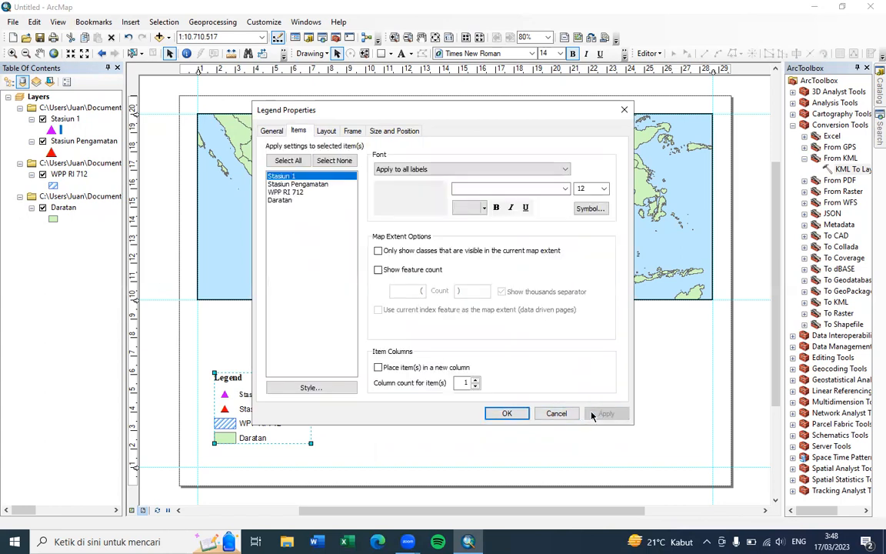
- Set the Stasiun Pengamatan legend item's labels to Times New Roman, size 12
left_click(300, 184)
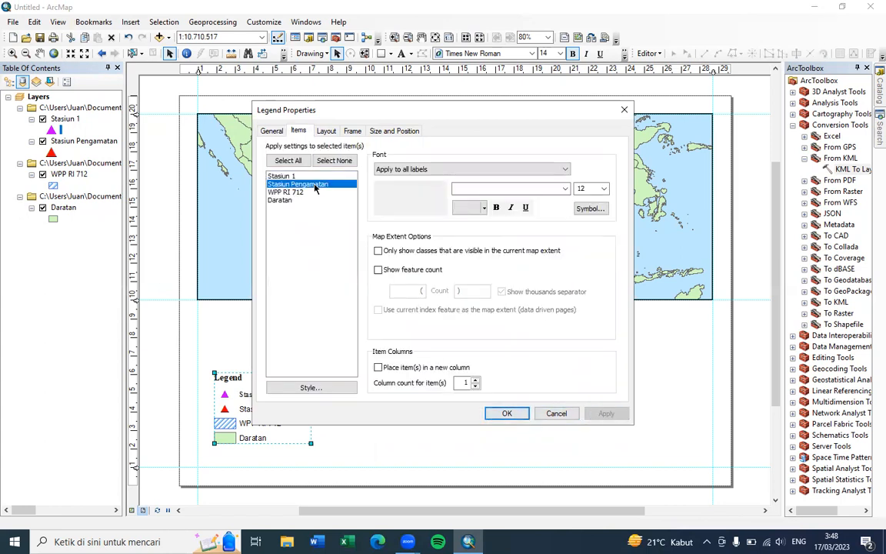
left_click(604, 188)
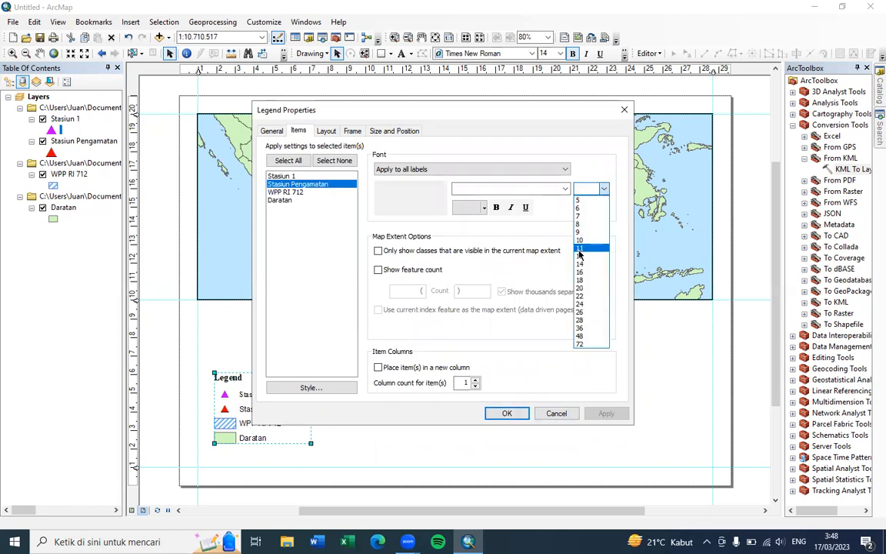
left_click(580, 257)
left_click(565, 188)
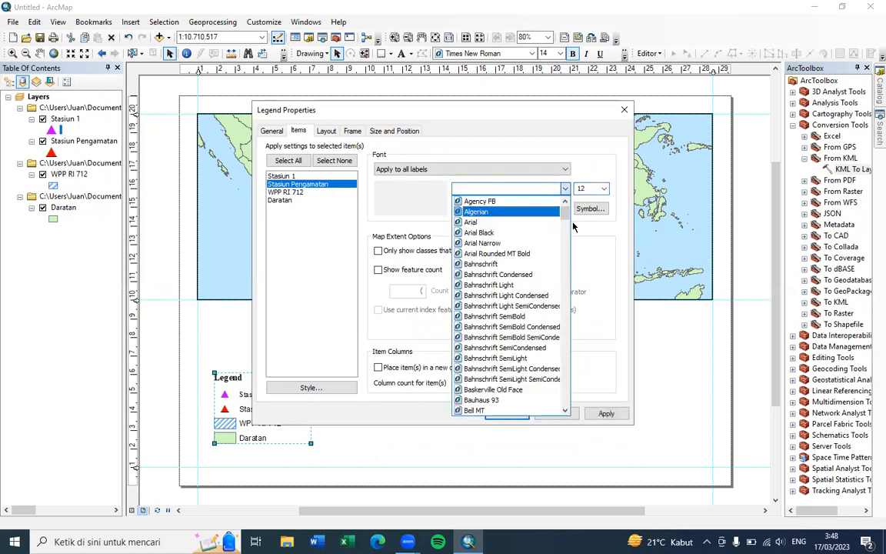
left_click_drag(564, 214, 556, 391)
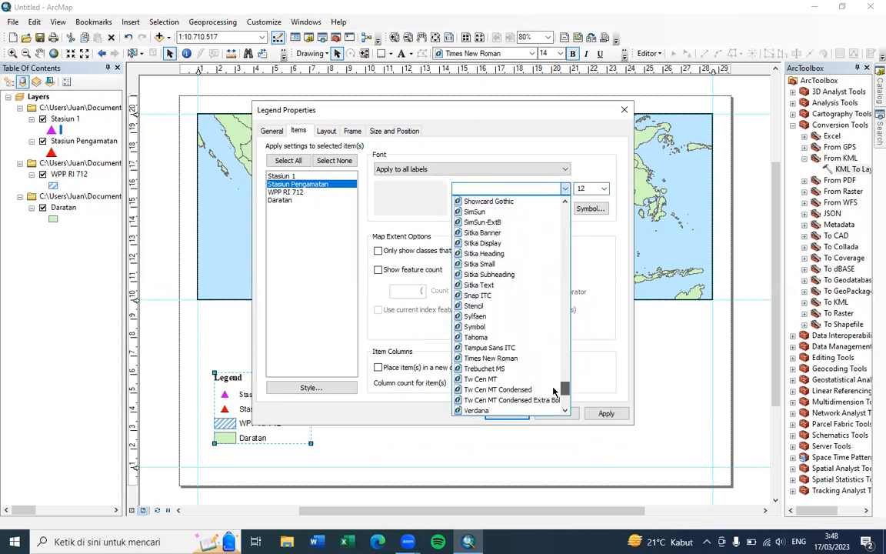
left_click(500, 356)
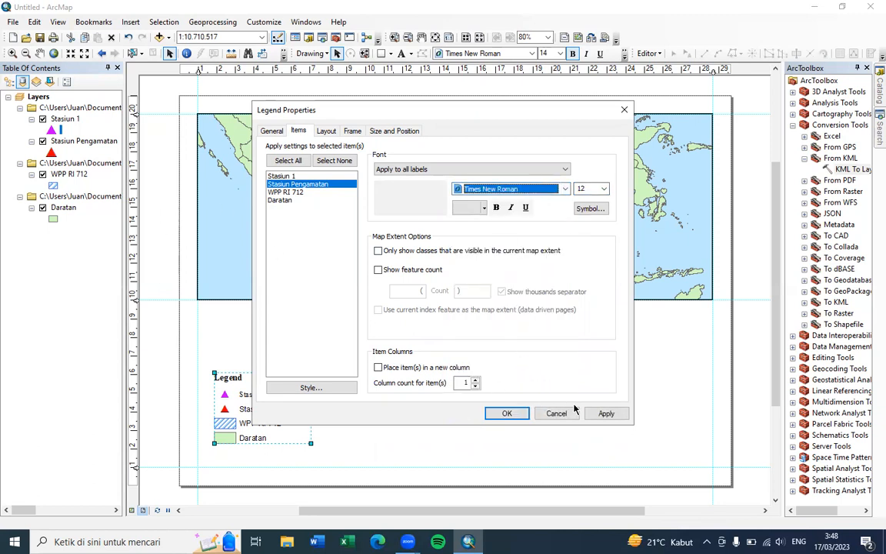
left_click(606, 413)
- Set the WPP RI 712 legend item's labels to Times New Roman, size 12
left_click(306, 185)
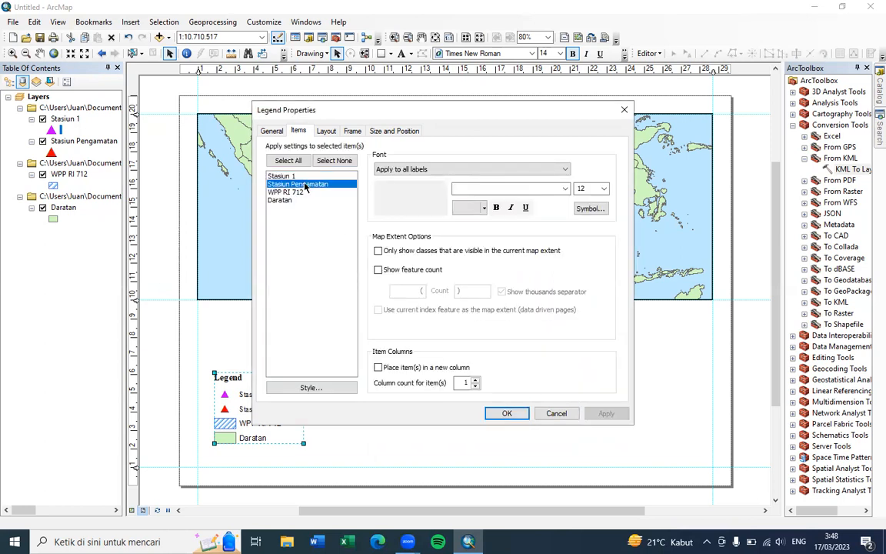
left_click(297, 193)
left_click(604, 188)
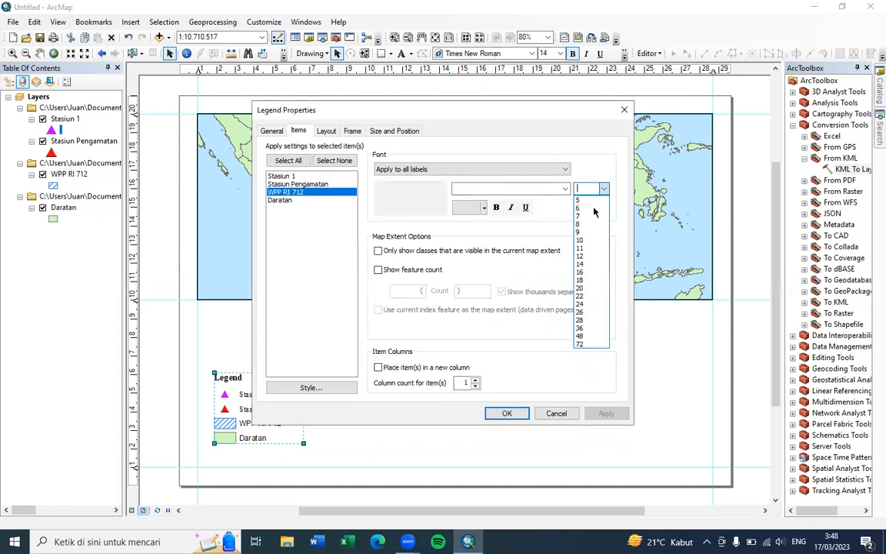
left_click(589, 259)
left_click(566, 188)
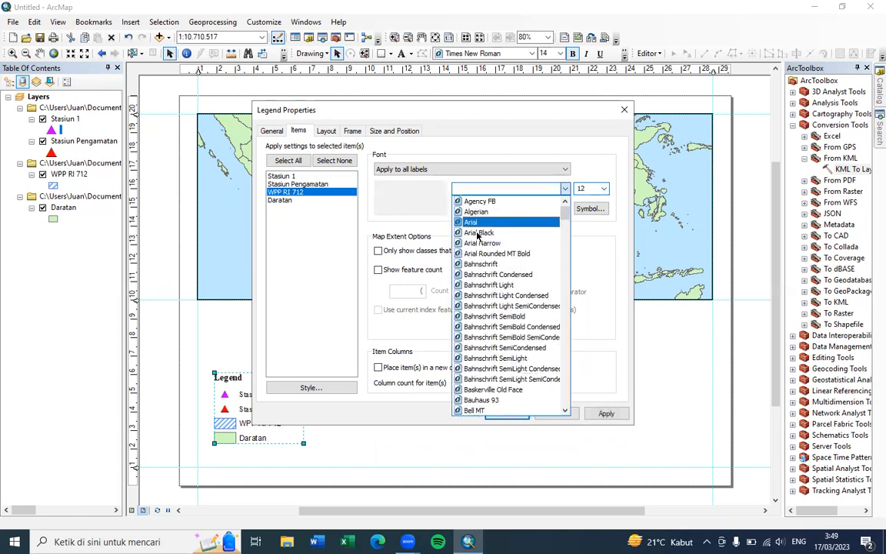
left_click_drag(564, 214, 561, 388)
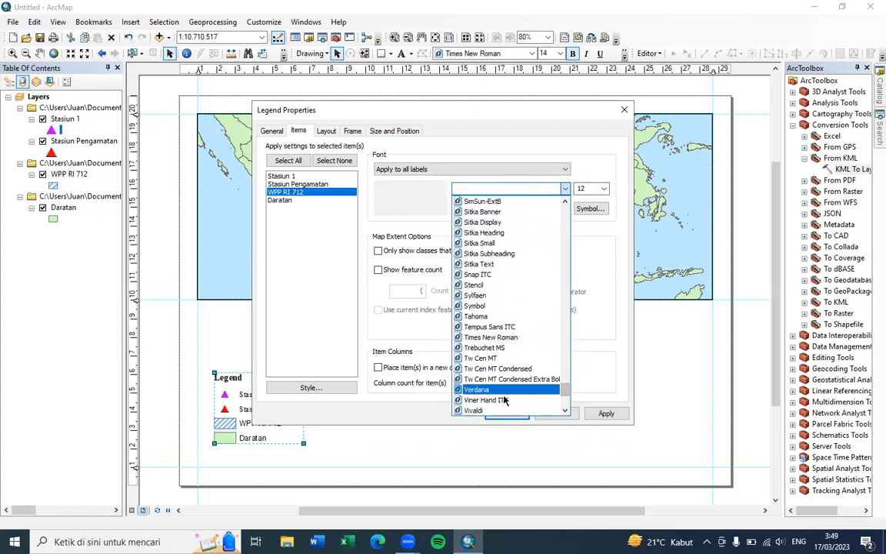
left_click(503, 340)
left_click(606, 413)
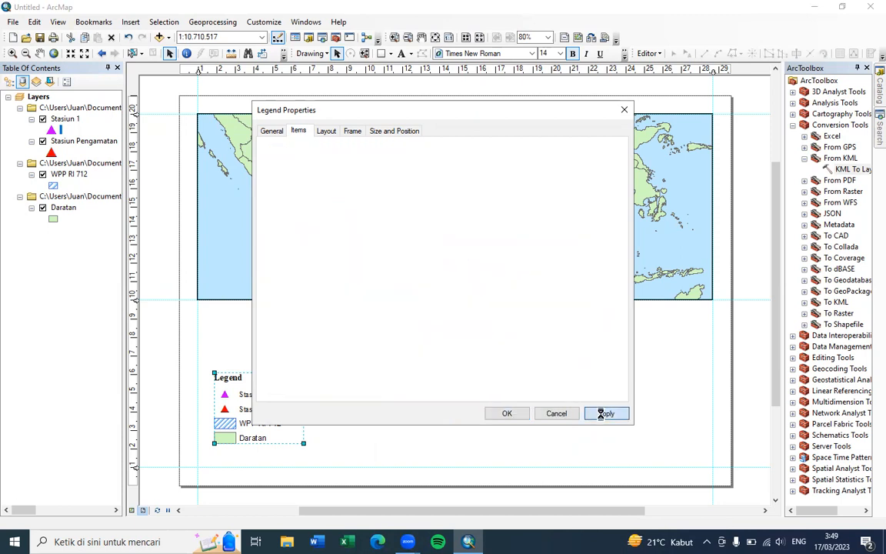
- Set the Daratan legend item's labels to Times New Roman, size 12, and close the legend properties
left_click(332, 201)
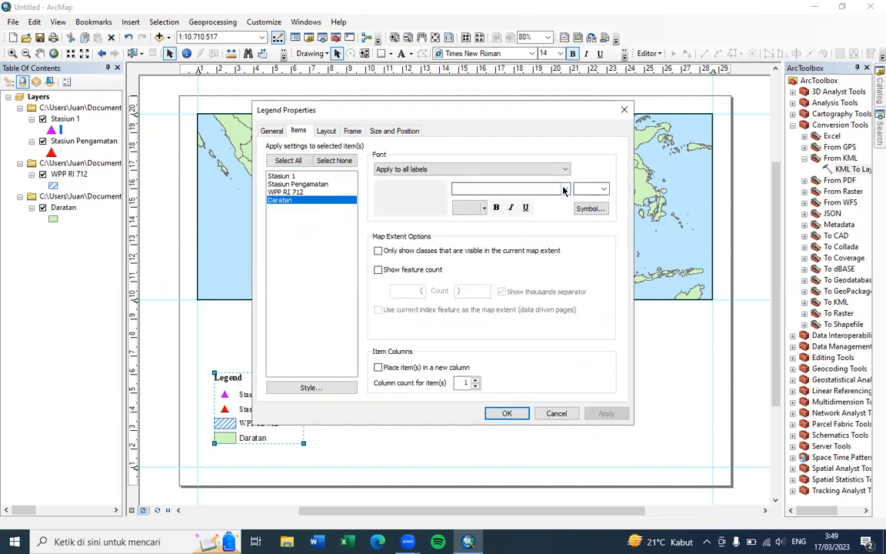
left_click(565, 188)
left_click_drag(568, 221, 563, 388)
left_click(491, 316)
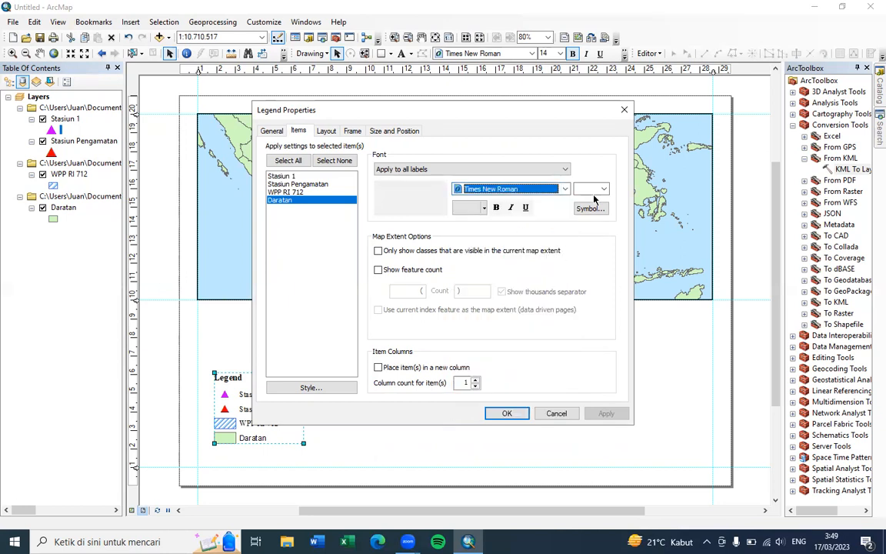
left_click(603, 189)
left_click(606, 257)
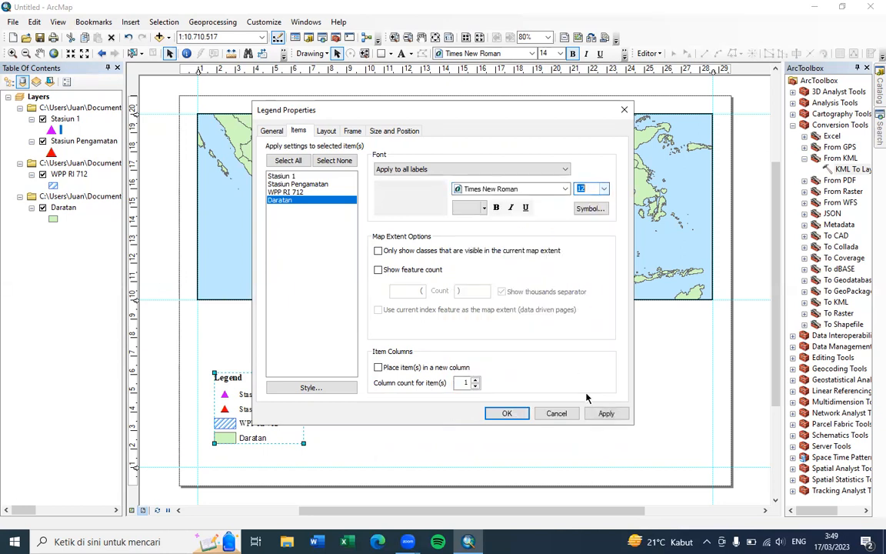
left_click(606, 412)
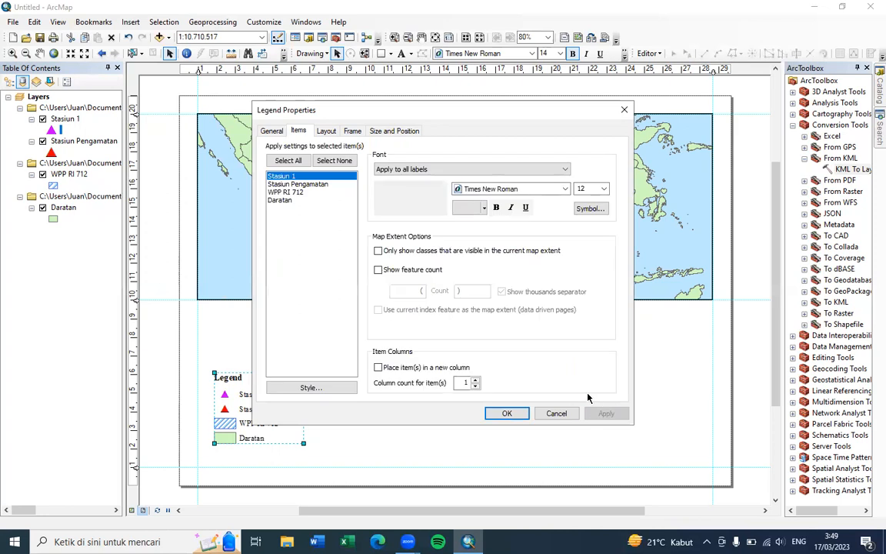
left_click(514, 413)
- Move the legend to the right side of the page, just below the map frame, and deselect it
left_click_drag(296, 377, 281, 394)
left_click(356, 362)
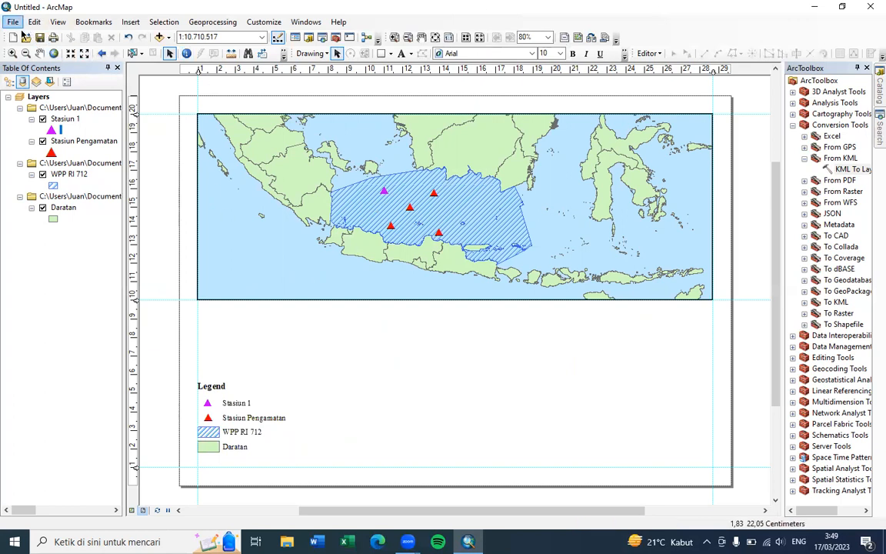
left_click(243, 382)
left_click_drag(243, 382, 637, 330)
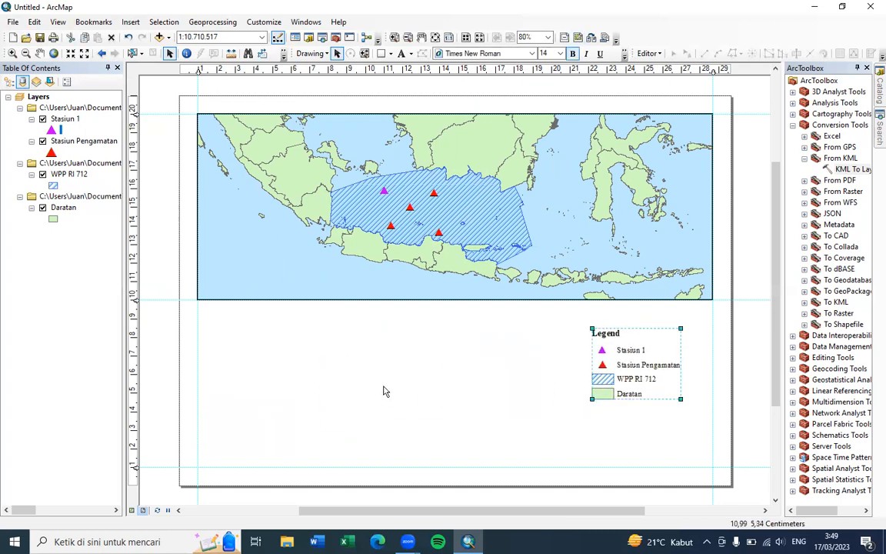
left_click(345, 349)
- Insert the text "Peta Daerah Kajian WPP RI 712" and place it below the left part of the map frame
left_click(131, 21)
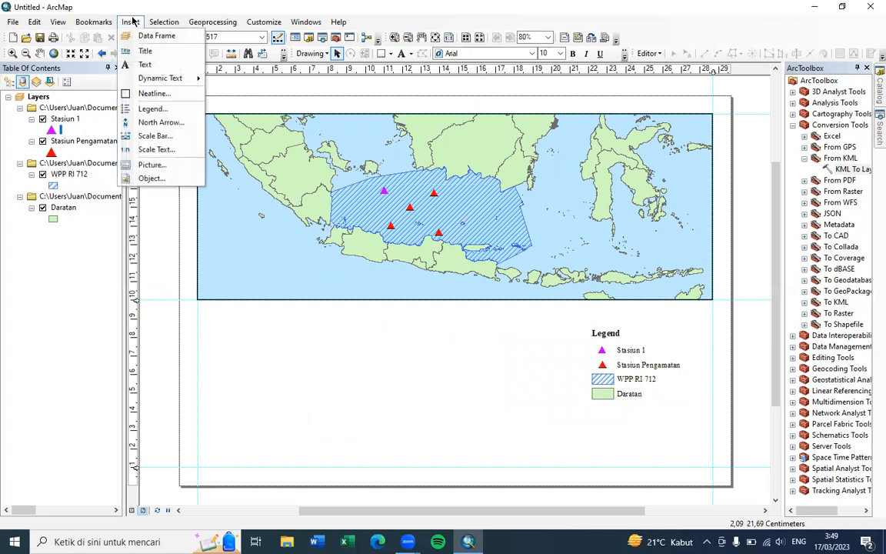
left_click(146, 64)
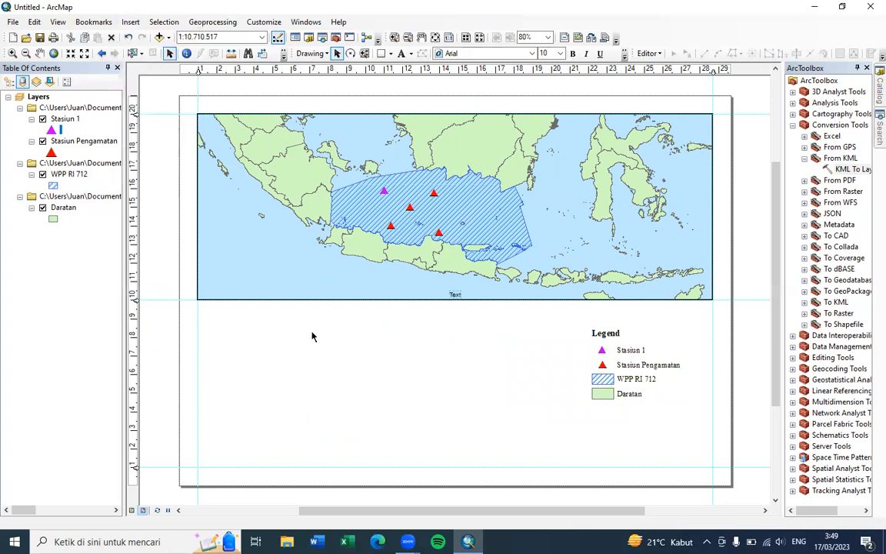
double_click(456, 296)
left_click(457, 296)
double_click(451, 296)
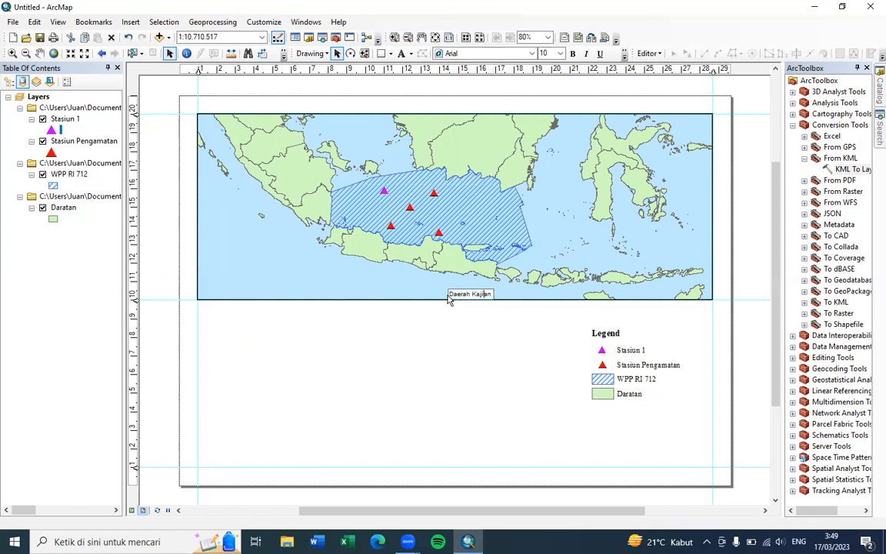
type("Peta")
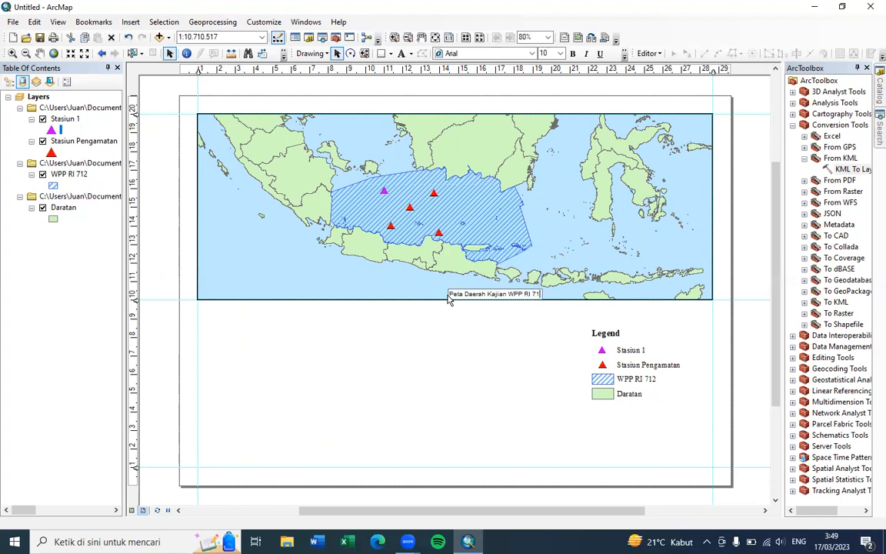
left_click(493, 332)
left_click_drag(478, 294, 298, 332)
- Format the "Peta Daerah Kajian WPP RI 712" title text as Times New Roman, size 14, bold
double_click(300, 332)
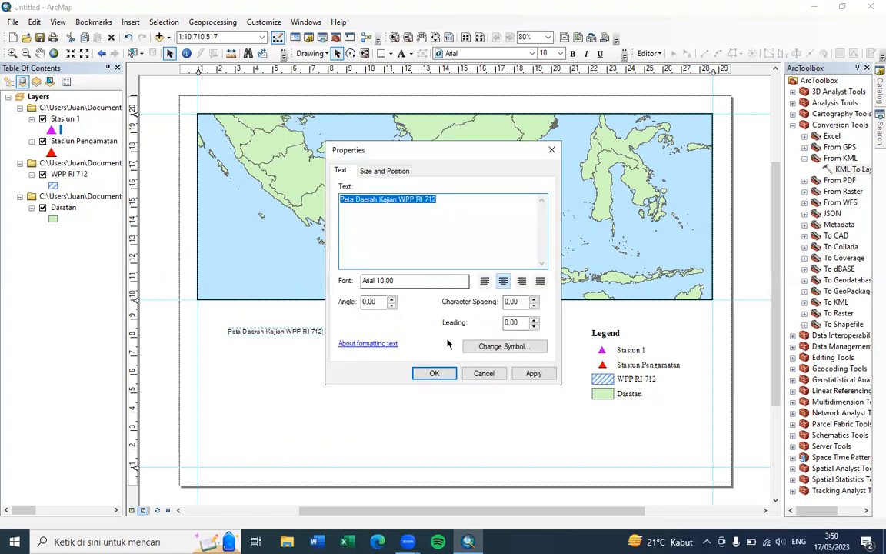
left_click(388, 200)
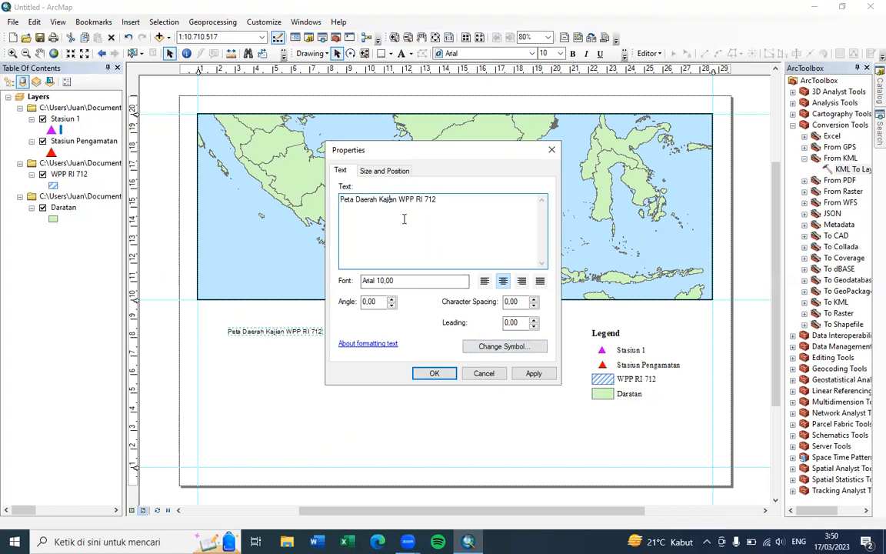
left_click(504, 347)
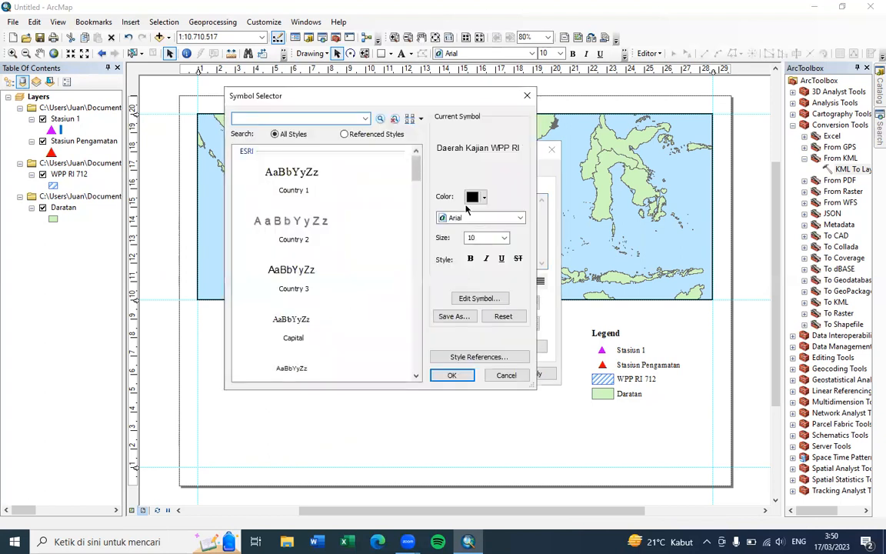
left_click(492, 217)
left_click_drag(543, 236, 543, 277)
left_click(484, 271)
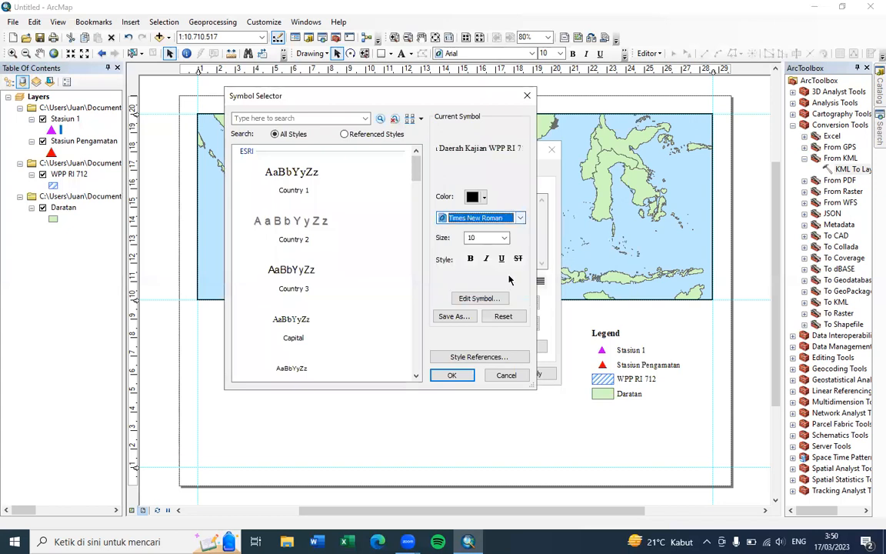
left_click(504, 238)
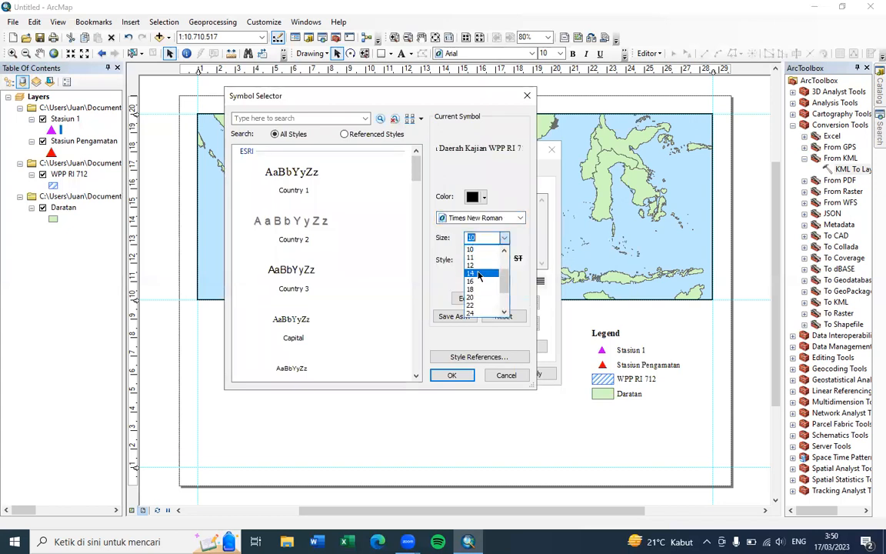
left_click(478, 274)
left_click(470, 258)
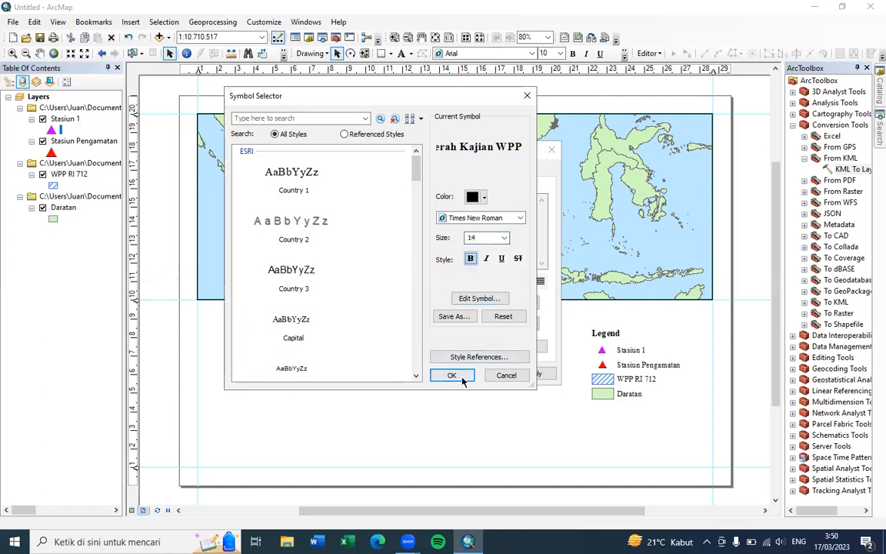
left_click(453, 376)
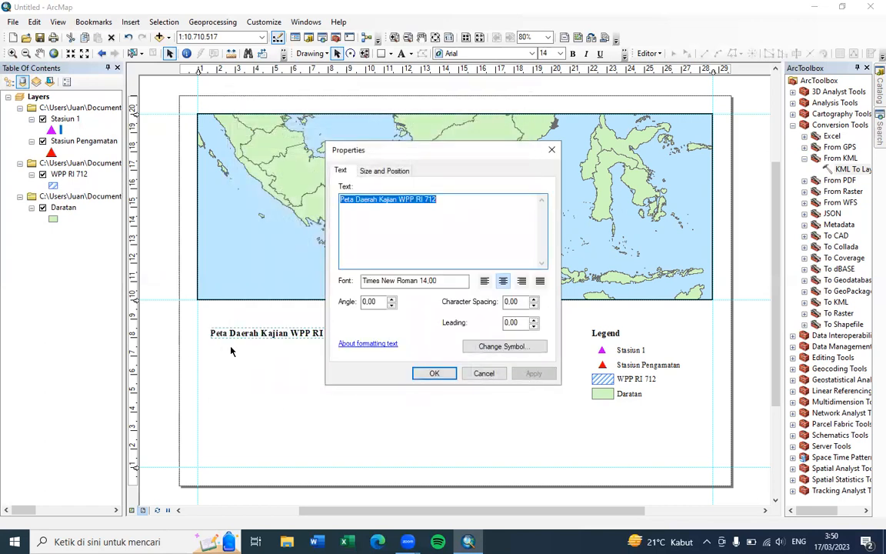
- Add the second line "Modul I : Sebaran Suhu dan Klorofil-a" to the title text and shift it slightly right
left_click_drag(459, 155, 659, 178)
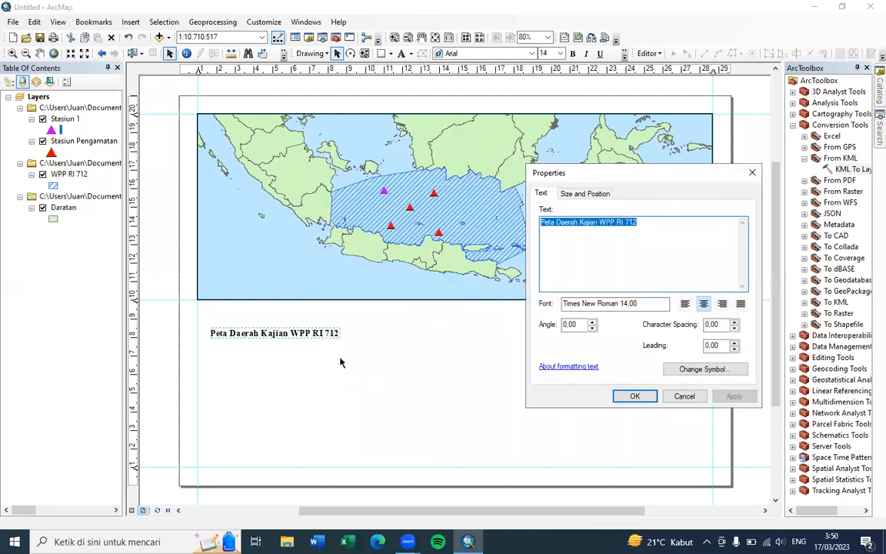
left_click(694, 227)
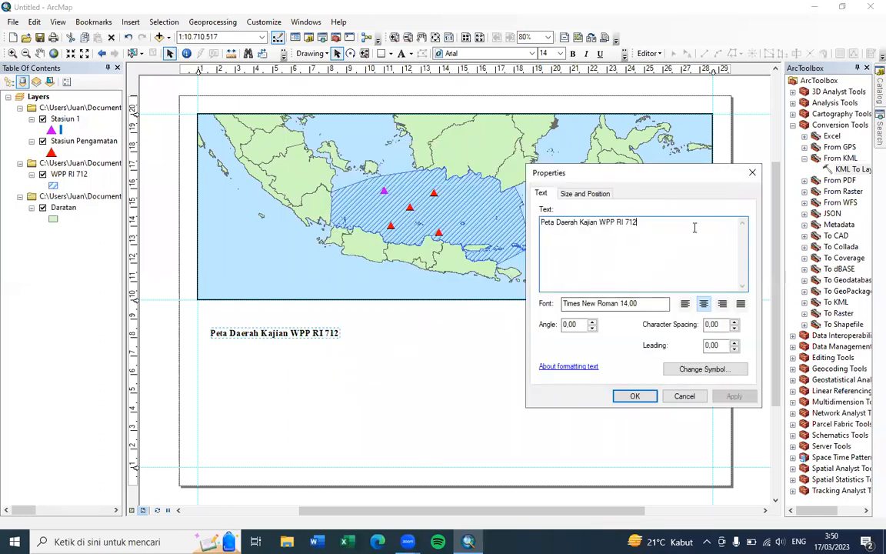
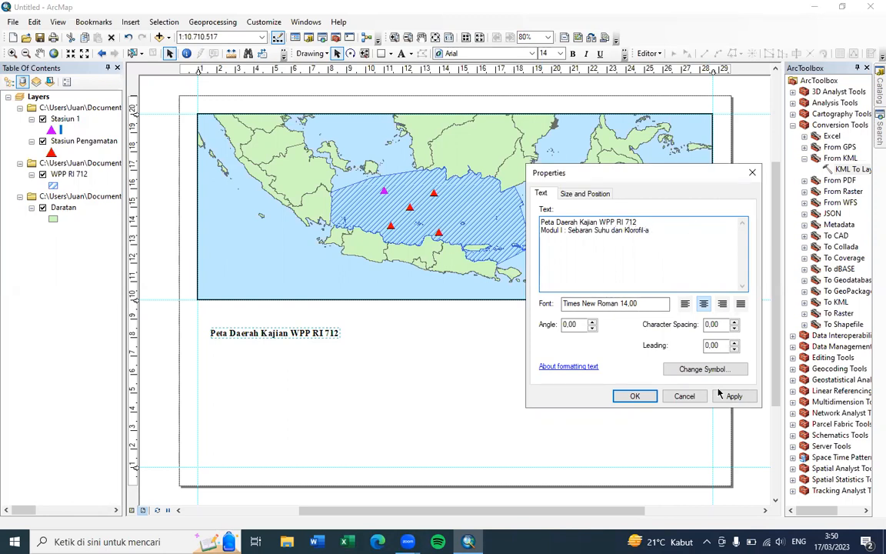
left_click(634, 396)
left_click_drag(291, 333, 314, 332)
left_click(388, 343)
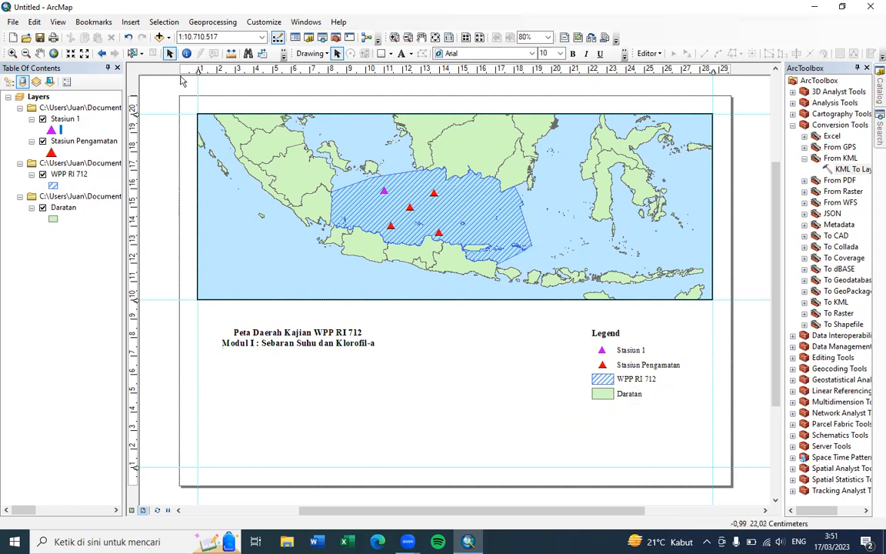
- Draw a rectangle about 11.15 by 2.97 cm behind the title text, using Send Backward, and position the title inside it
left_click(381, 54)
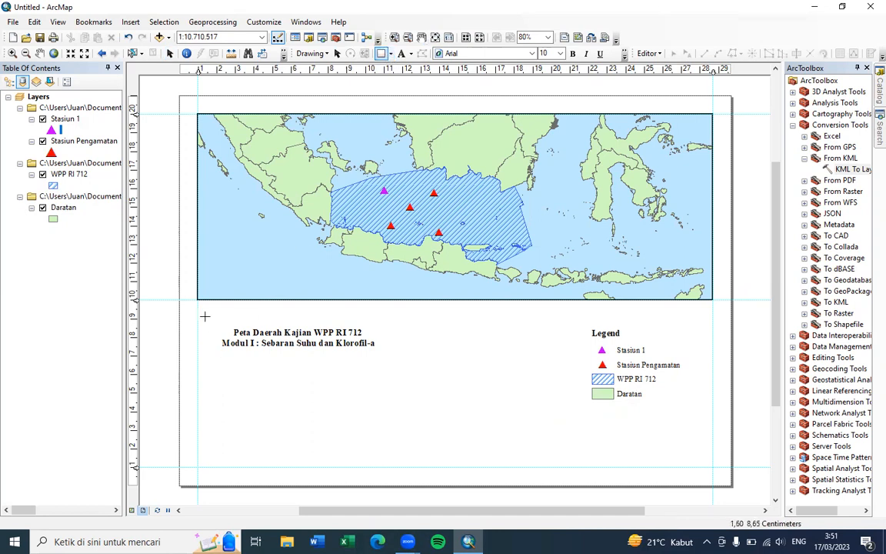
left_click_drag(197, 306, 387, 335)
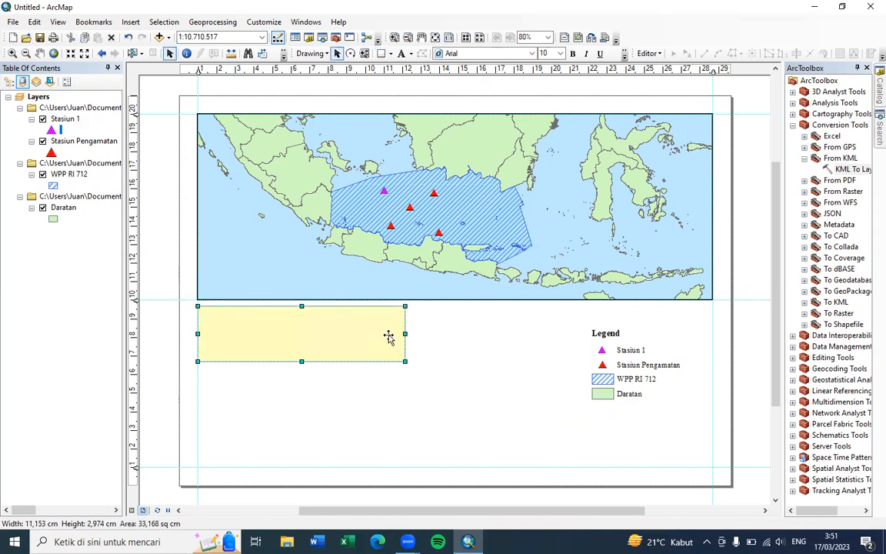
right_click(388, 336)
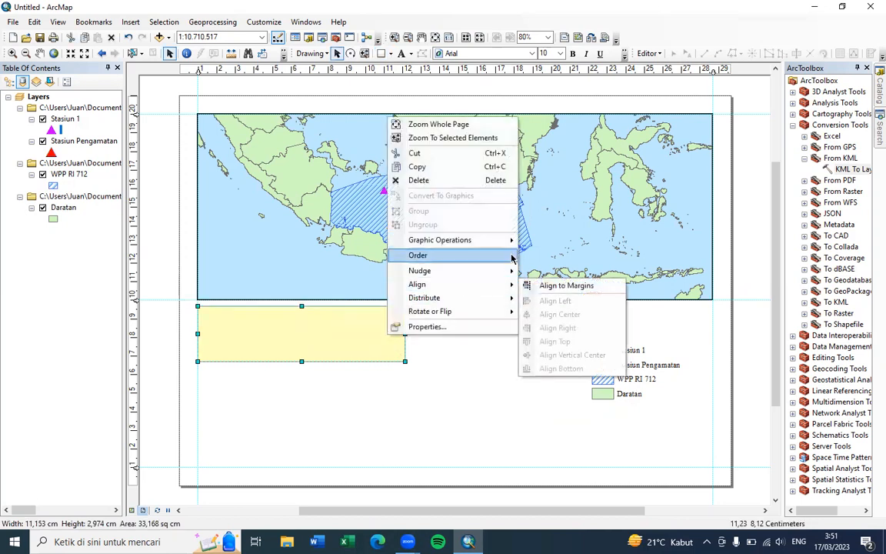
mouse_move(514, 257)
left_click(569, 293)
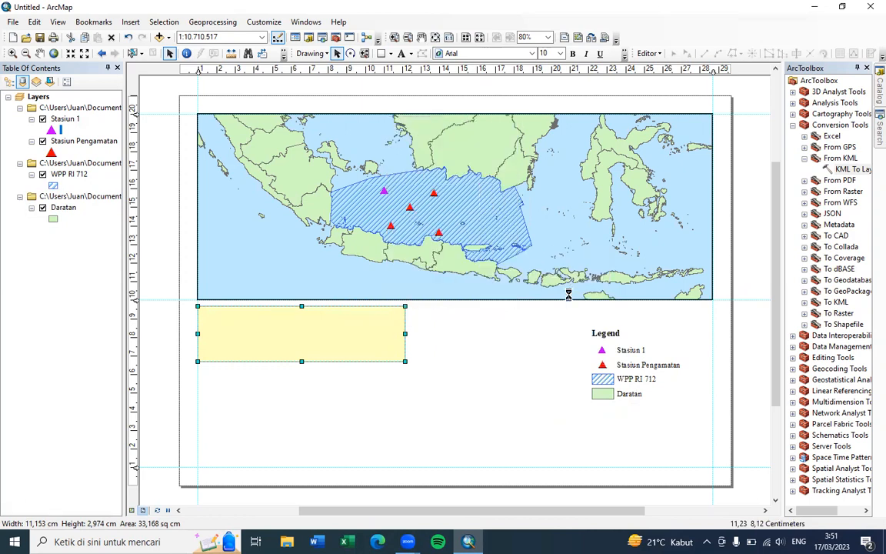
left_click(342, 345)
left_click_drag(286, 347, 286, 343)
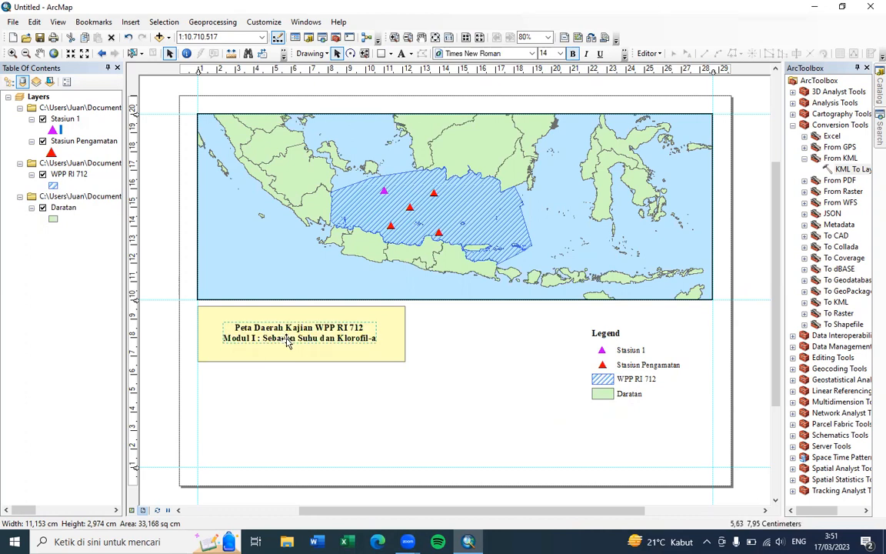
- Try to move the title rectangle up against the lower edge of the map frame
left_click(390, 336)
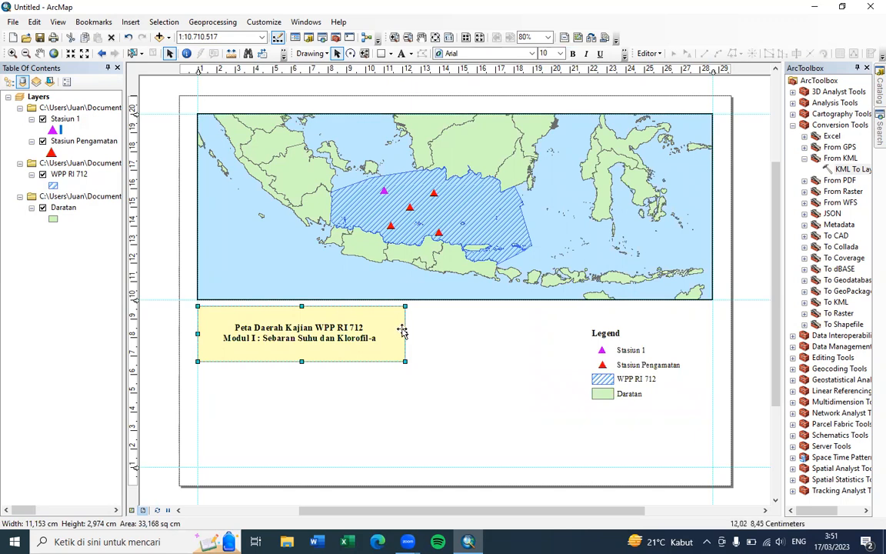
left_click_drag(336, 336, 329, 331)
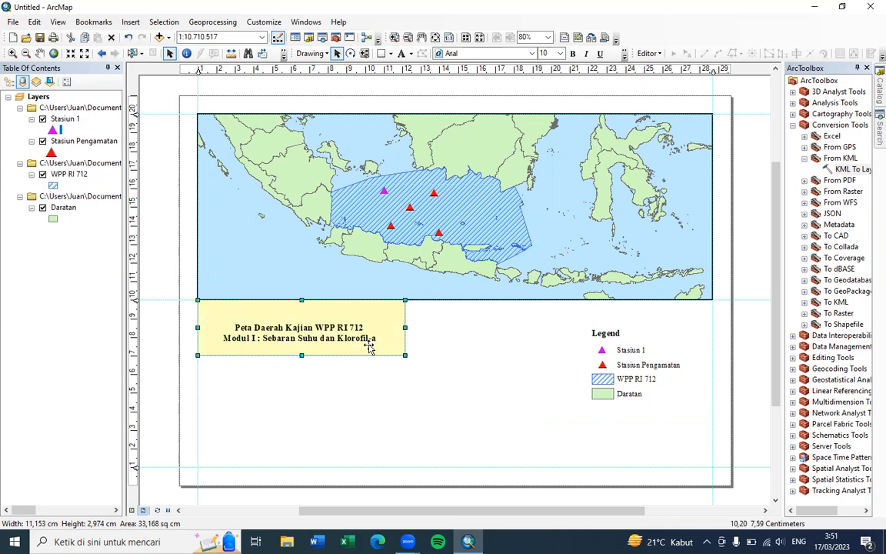
key("Down")
key("Down")
key("Up")
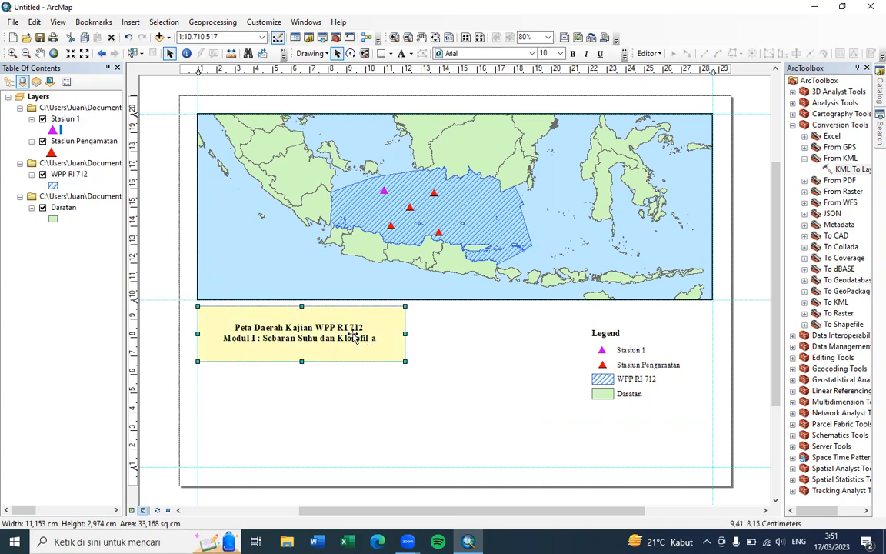
- Align the rectangle and the title text to each other with Align Center and Align Vertical Center
left_click(352, 336)
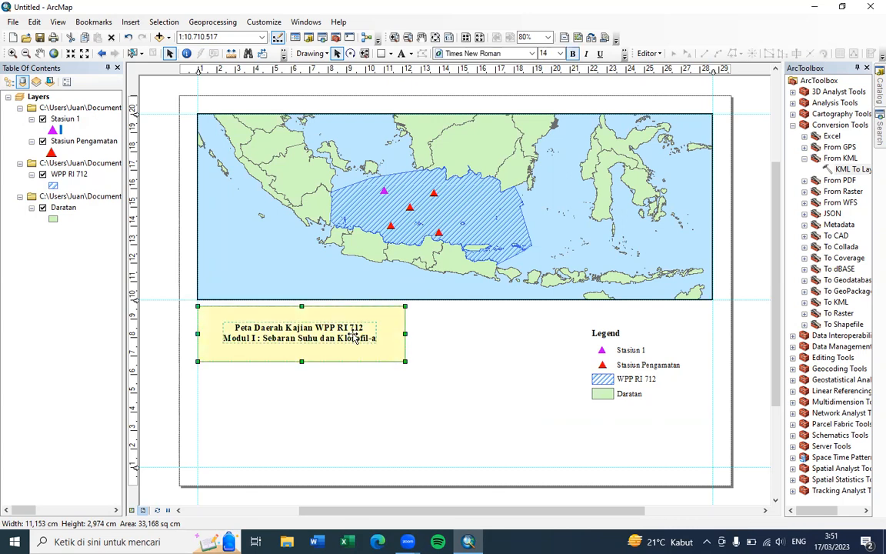
right_click(353, 336)
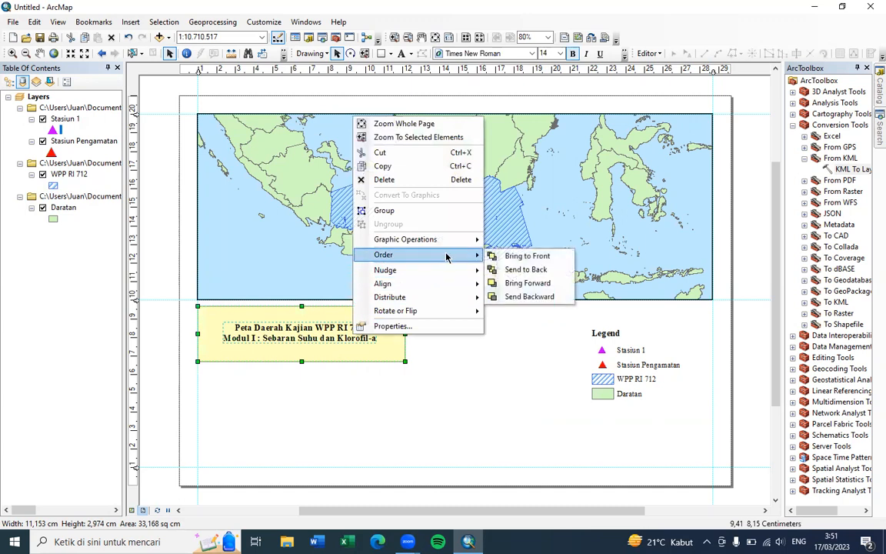
mouse_move(471, 287)
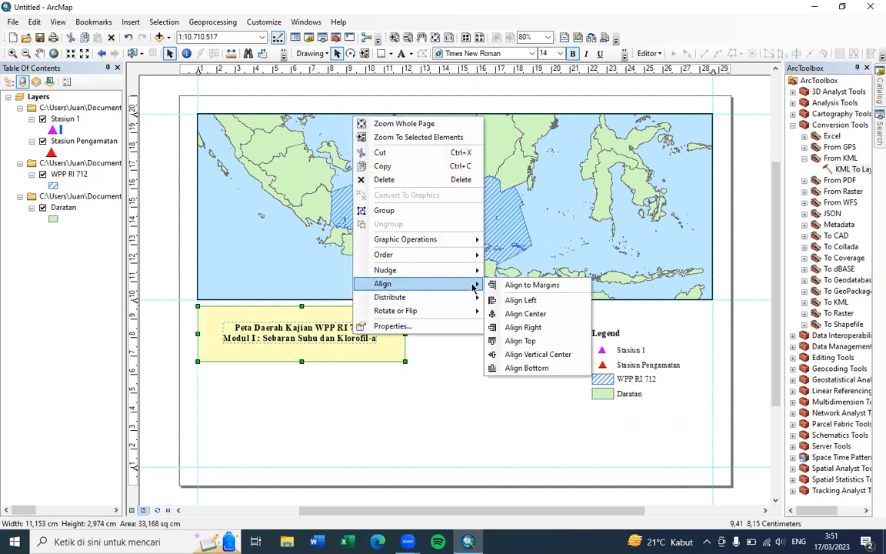
left_click(529, 315)
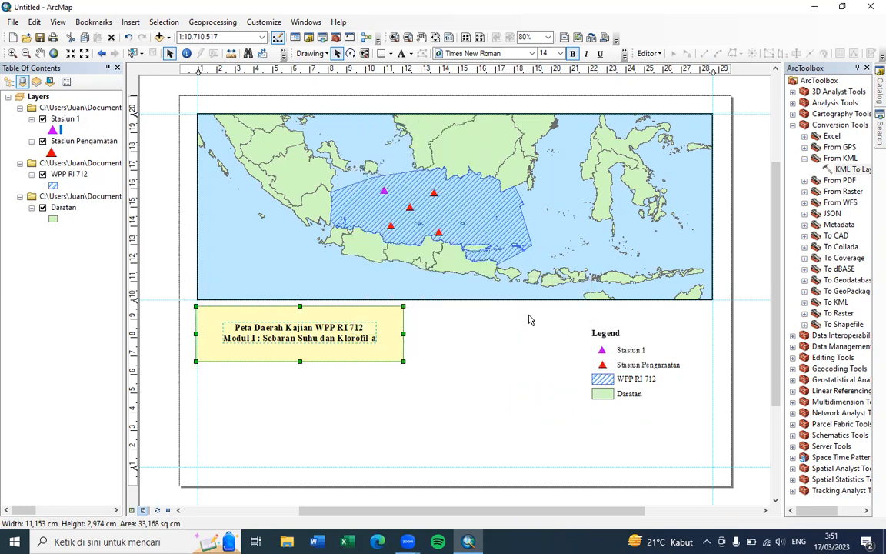
right_click(393, 314)
mouse_move(490, 258)
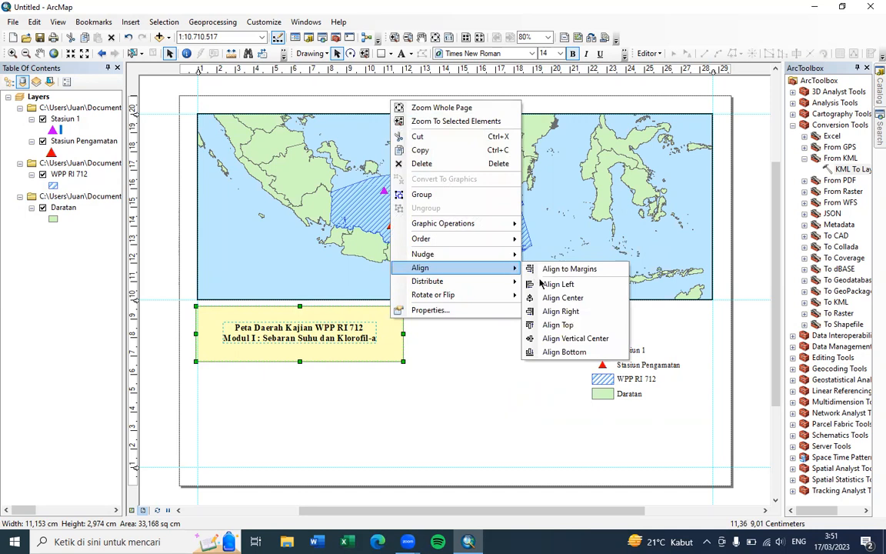
left_click(557, 338)
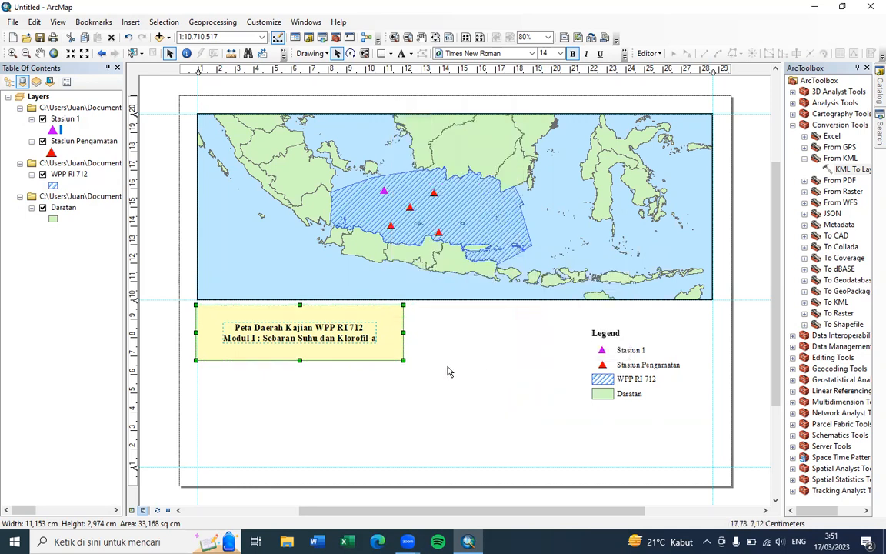
- Group the title text with its rectangle and move the group so its left edge lines up with the vertical guide
right_click(366, 327)
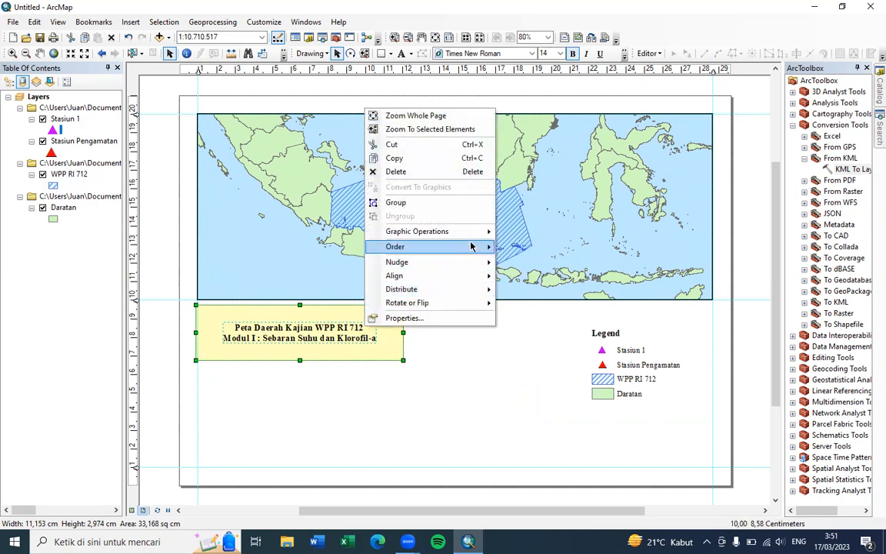
left_click(474, 205)
left_click(425, 339)
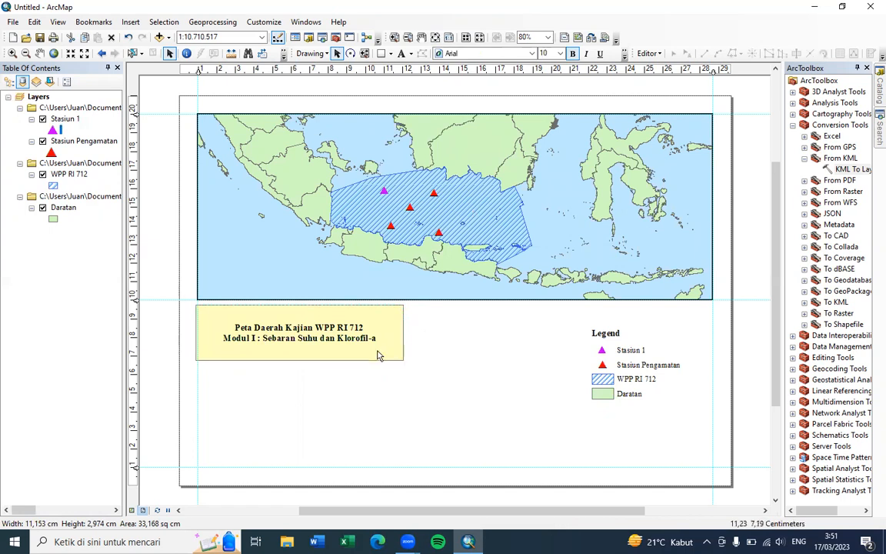
left_click(382, 324)
left_click_drag(384, 326, 382, 360)
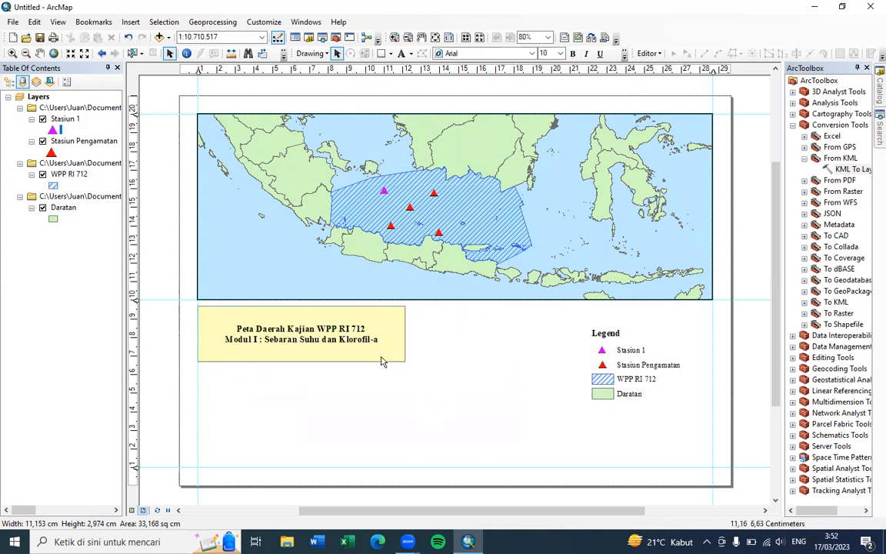
- Ungroup the title text and its rectangle, then clear the selection
right_click(380, 355)
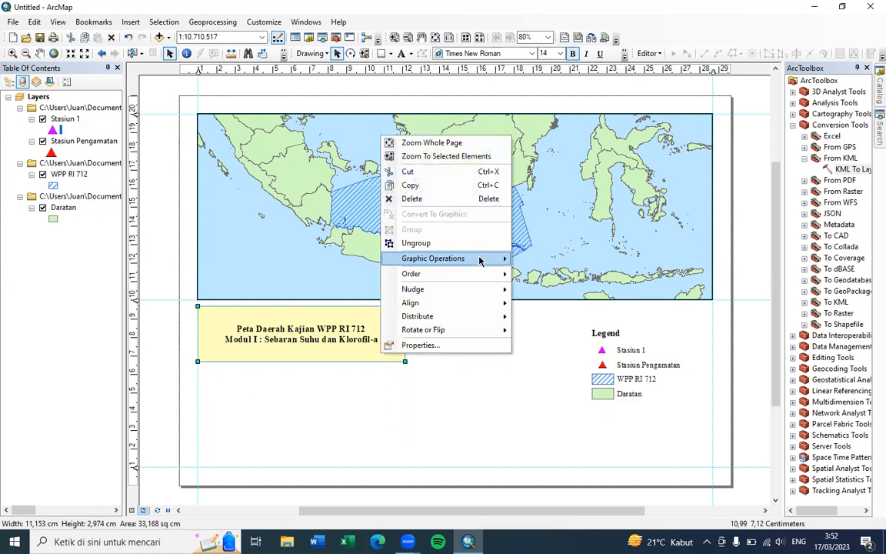
left_click(415, 243)
left_click(418, 337)
- Set the title rectangle's outline width to 2 and open its outline color choices
right_click(395, 327)
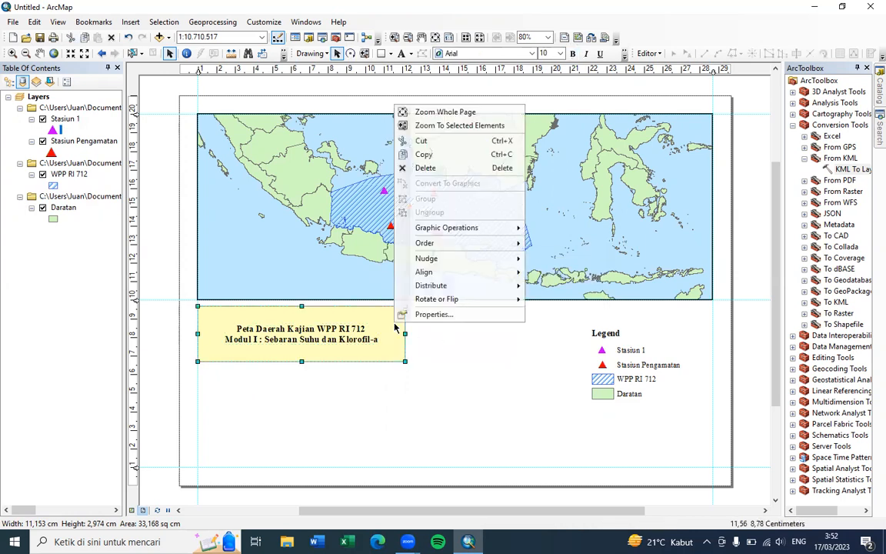
left_click(436, 313)
left_click(417, 272)
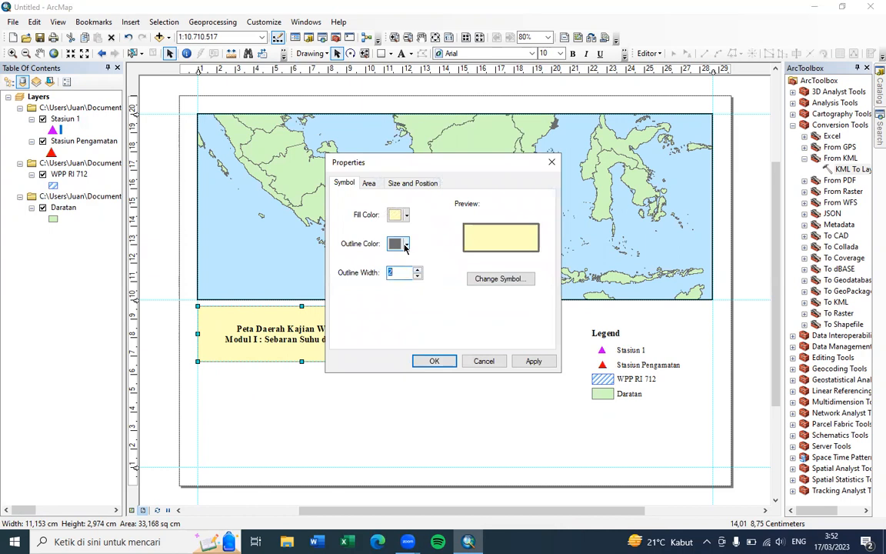
left_click(407, 244)
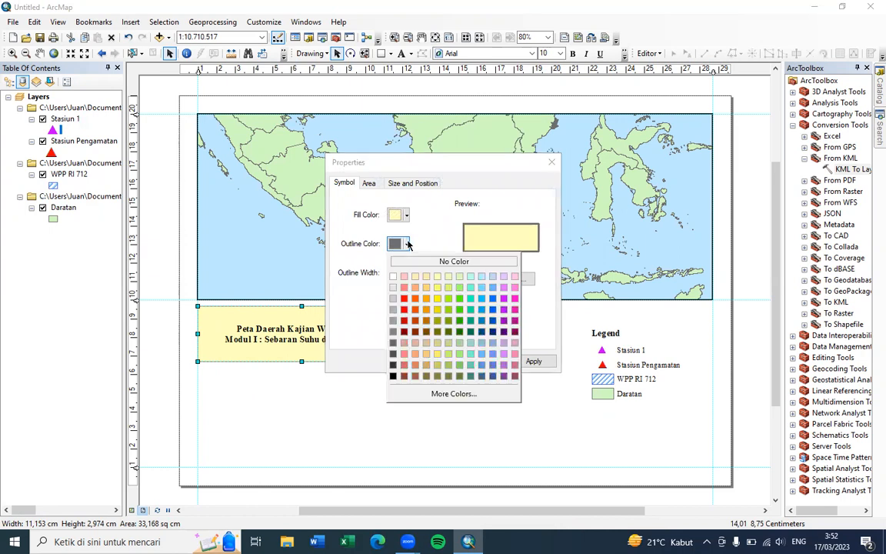
- Set the title box's fill to white and its outline colour to black
left_click(408, 244)
left_click(405, 215)
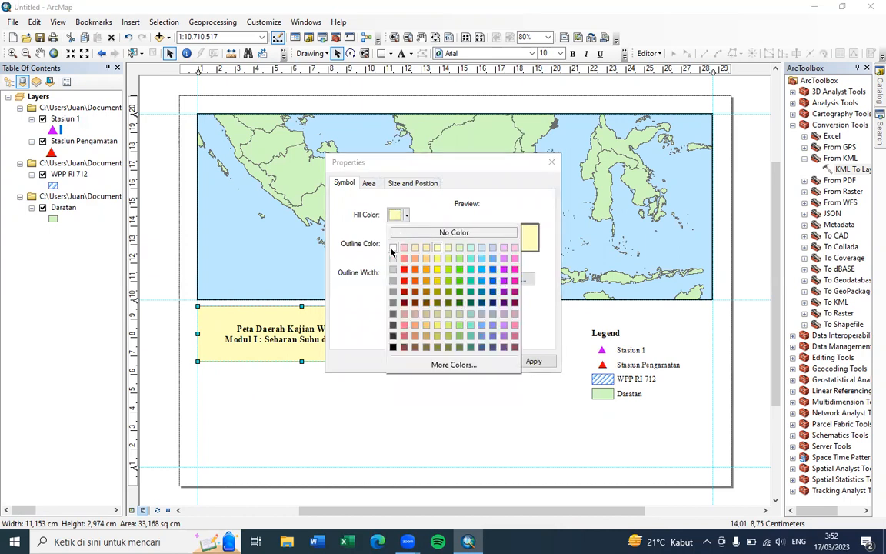
left_click(392, 248)
left_click(404, 244)
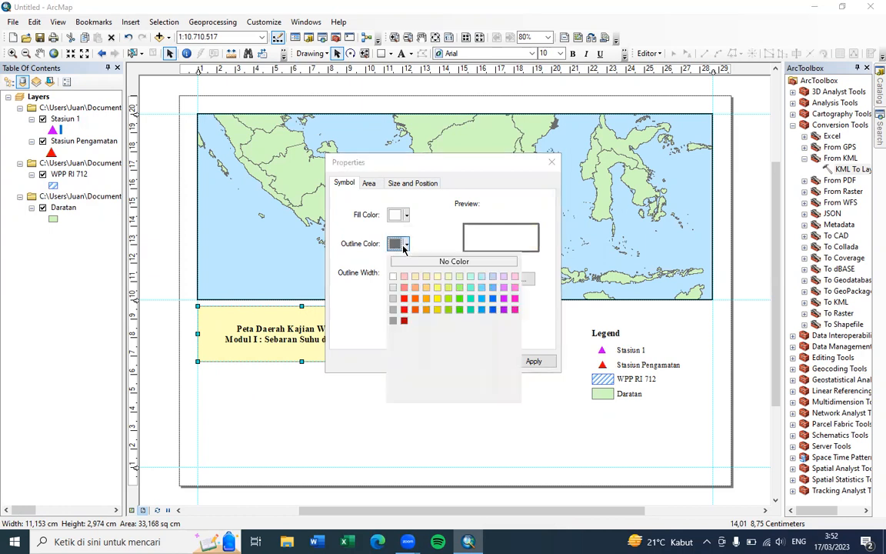
left_click(392, 377)
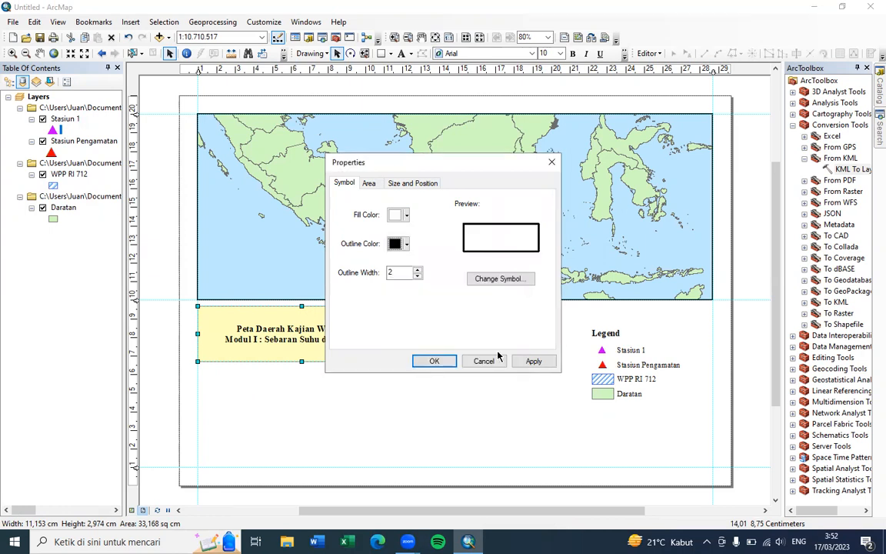
left_click(434, 361)
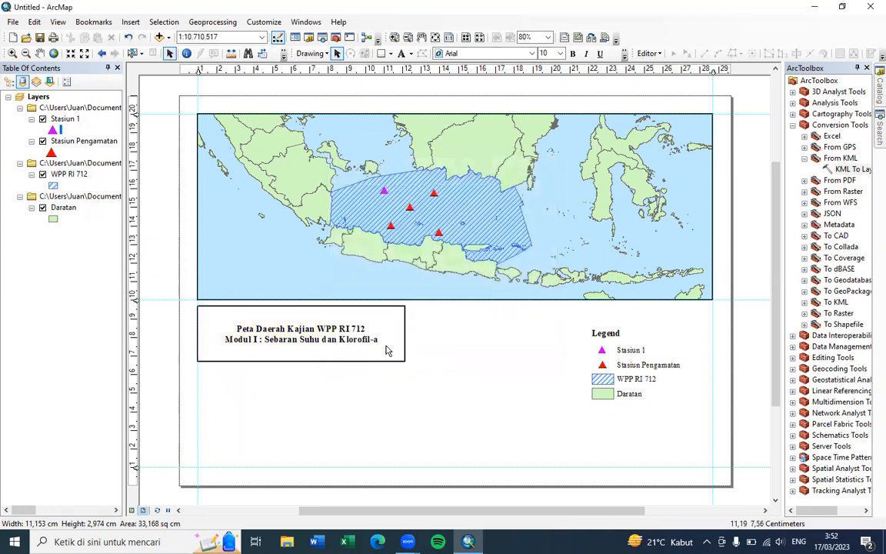
- Group the map title text with the rectangle around it
left_click(356, 336)
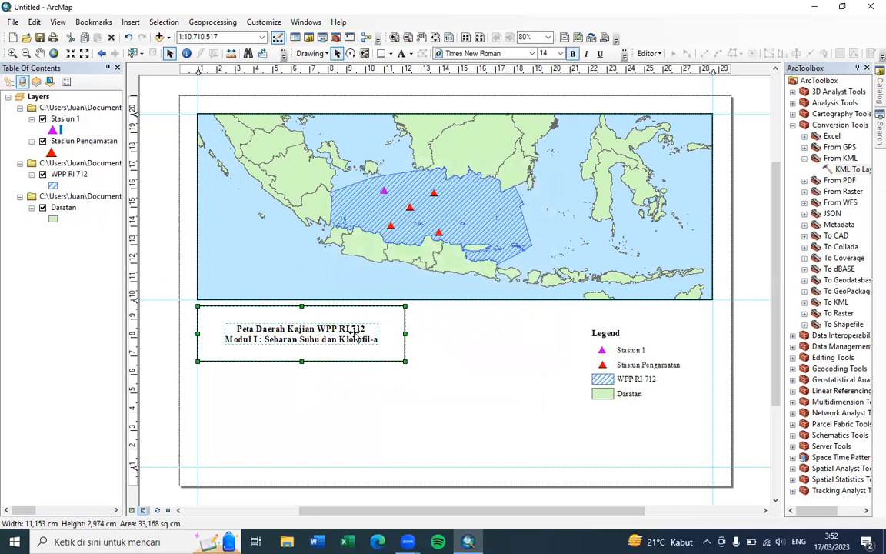
right_click(357, 336)
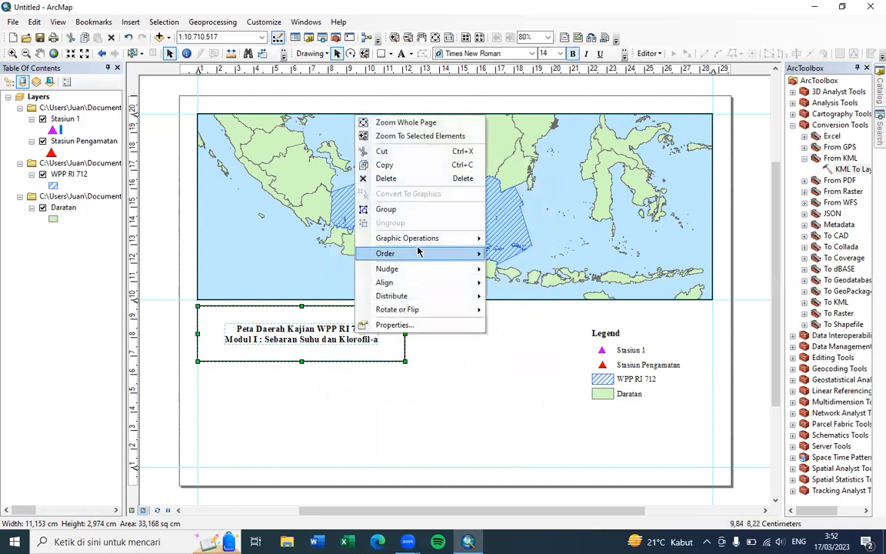
left_click(397, 211)
- Move the grouped title box slightly down and place the legend beneath it, aligned to the page's left guide
left_click(454, 332)
left_click(393, 333)
left_click_drag(389, 329, 409, 360)
left_click(477, 342)
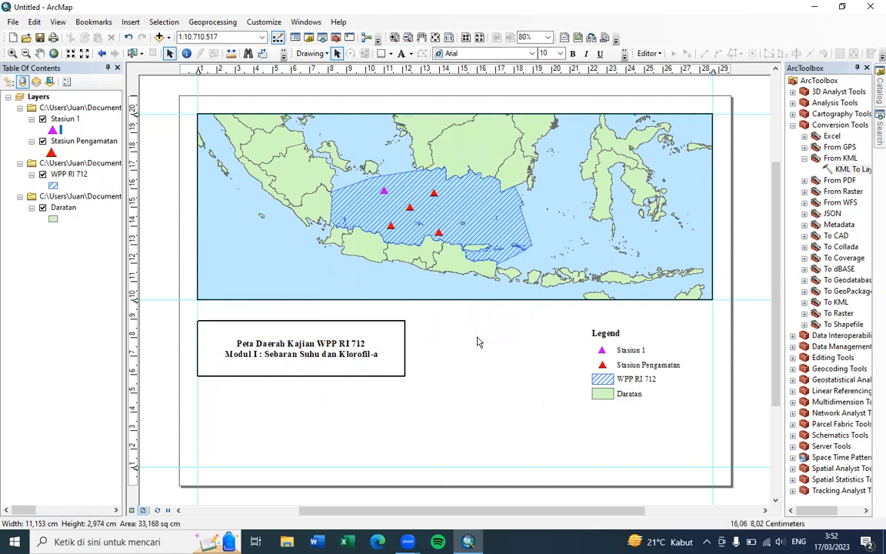
left_click_drag(642, 358, 255, 417)
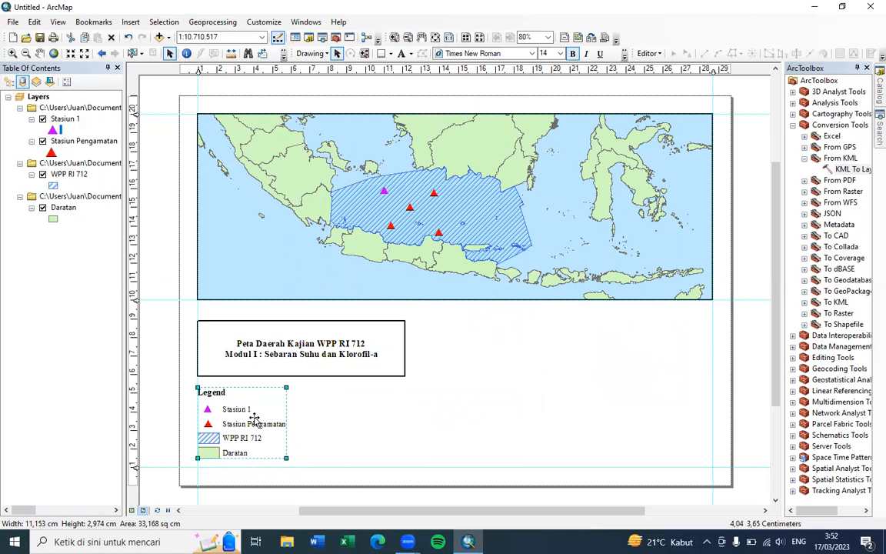
left_click(423, 433)
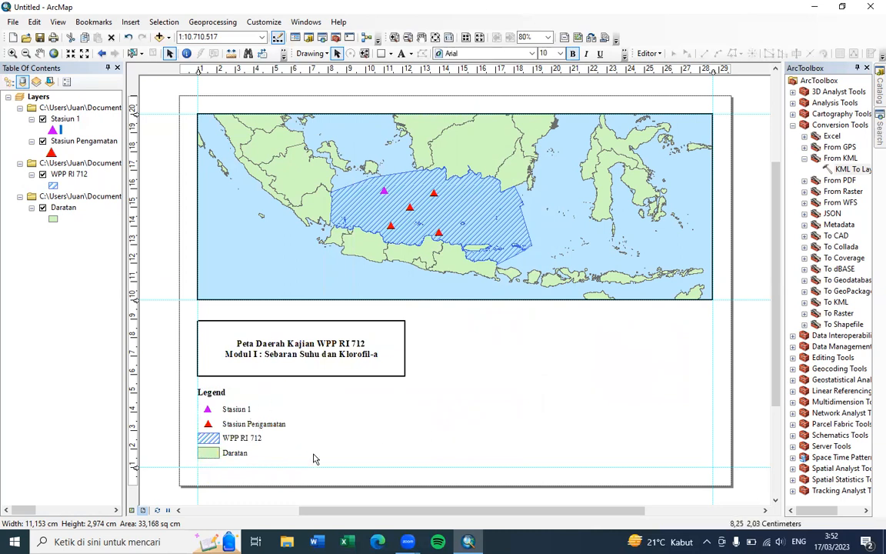
left_click(270, 280)
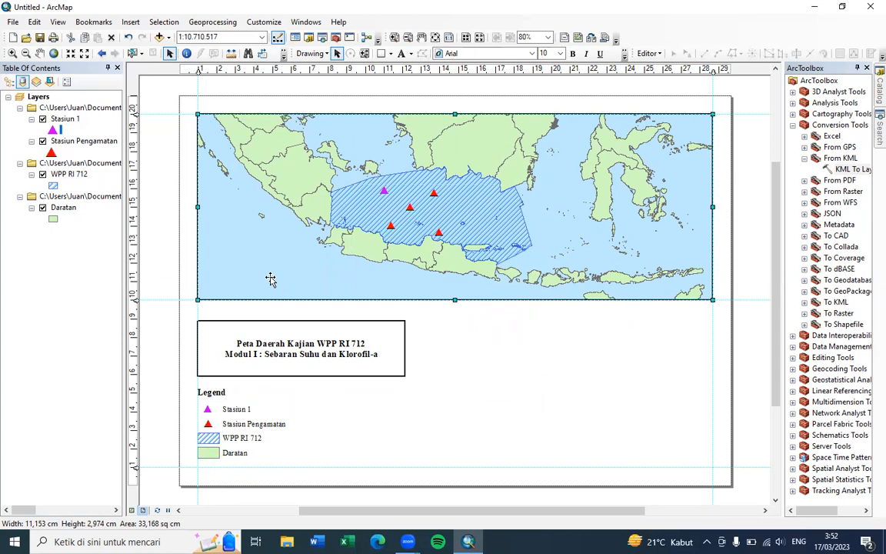
right_click(270, 279)
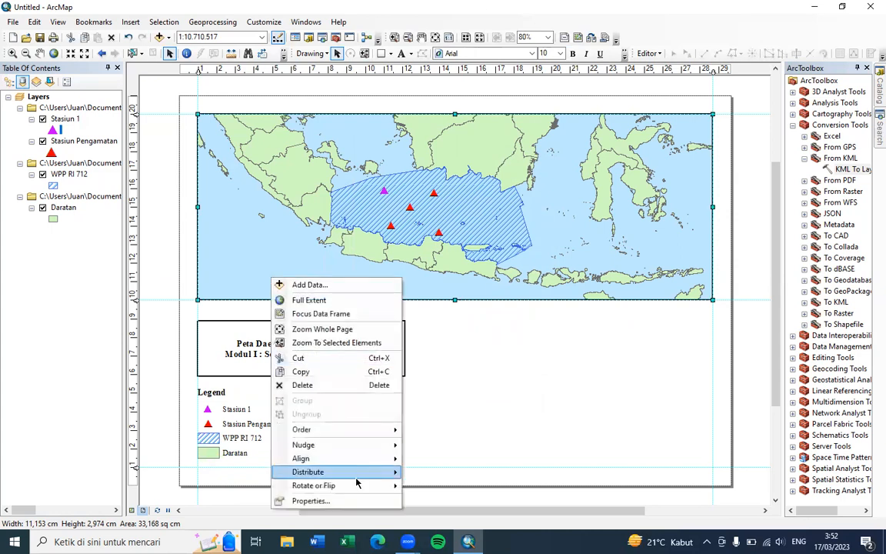
left_click(589, 336)
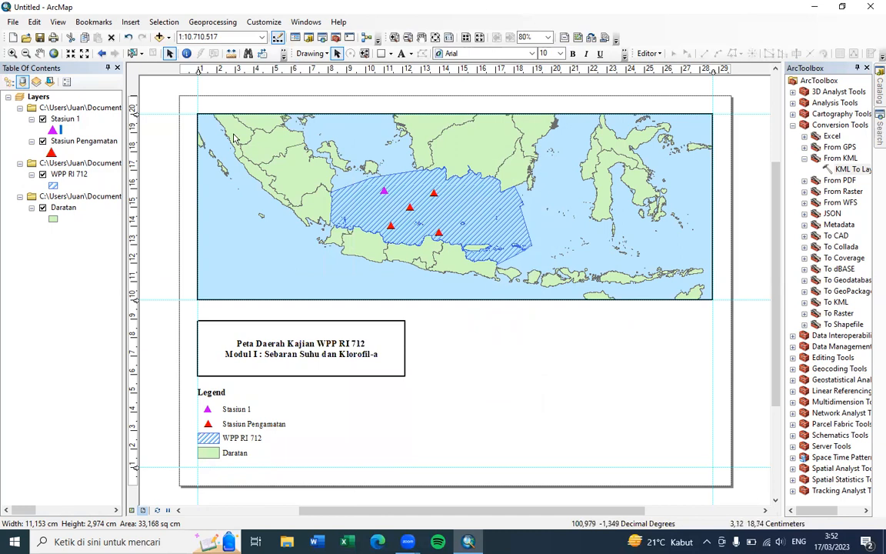
- Add a labelled graticule to the map data frame with parallels every 5 degrees, keeping the default meridian interval, axes and simple border
left_click(283, 263)
right_click(283, 266)
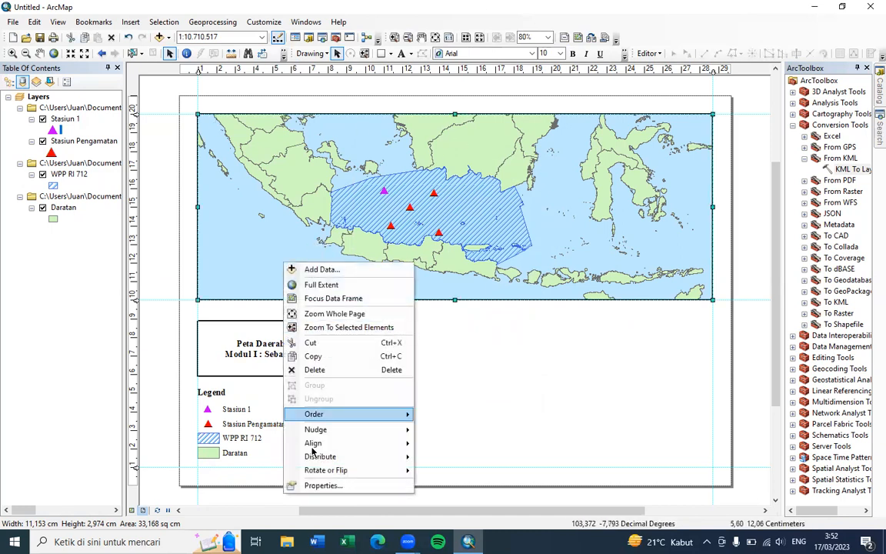
left_click(330, 483)
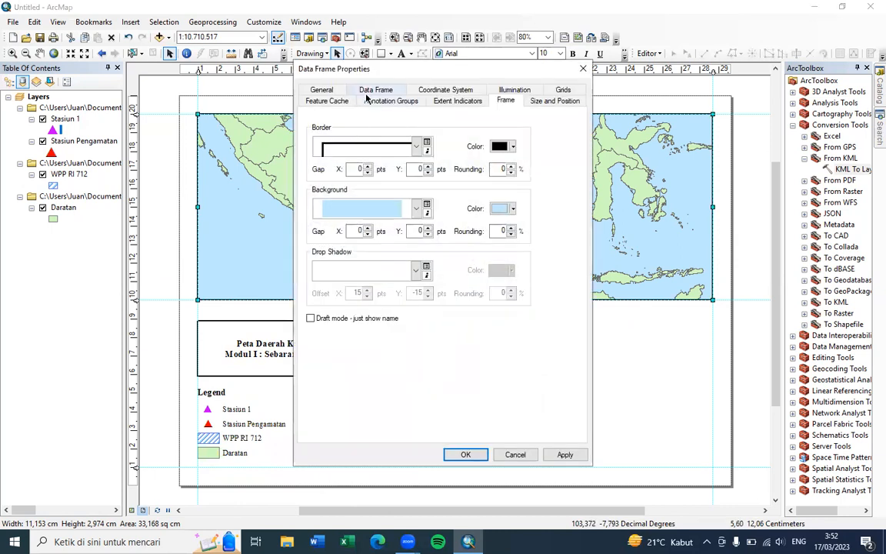
left_click(559, 91)
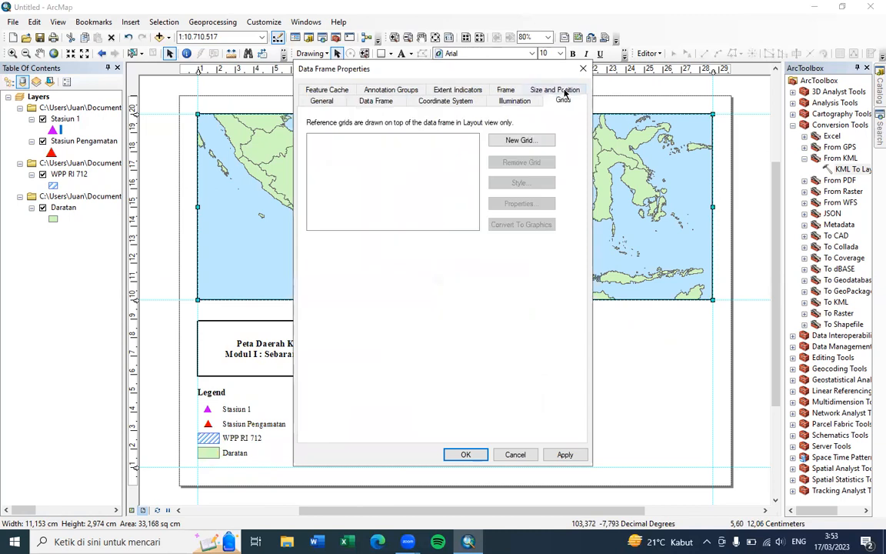
left_click(511, 141)
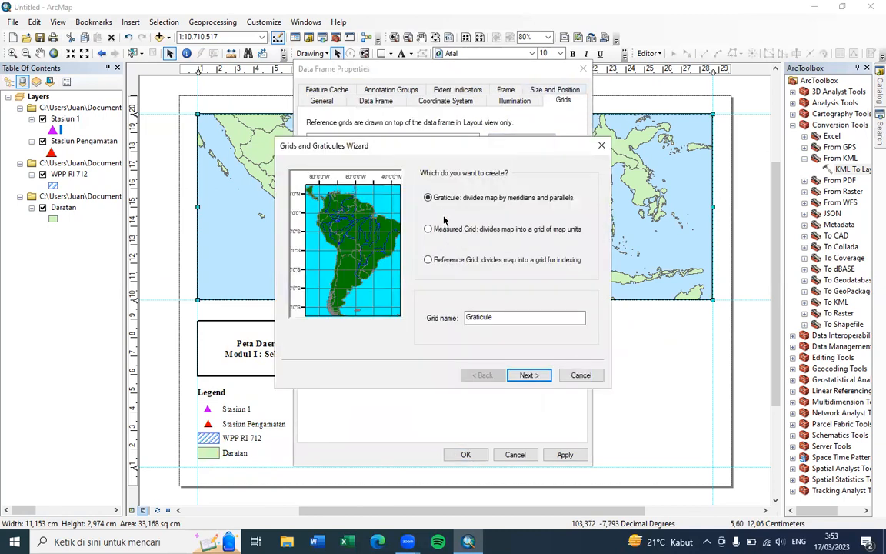
left_click(534, 376)
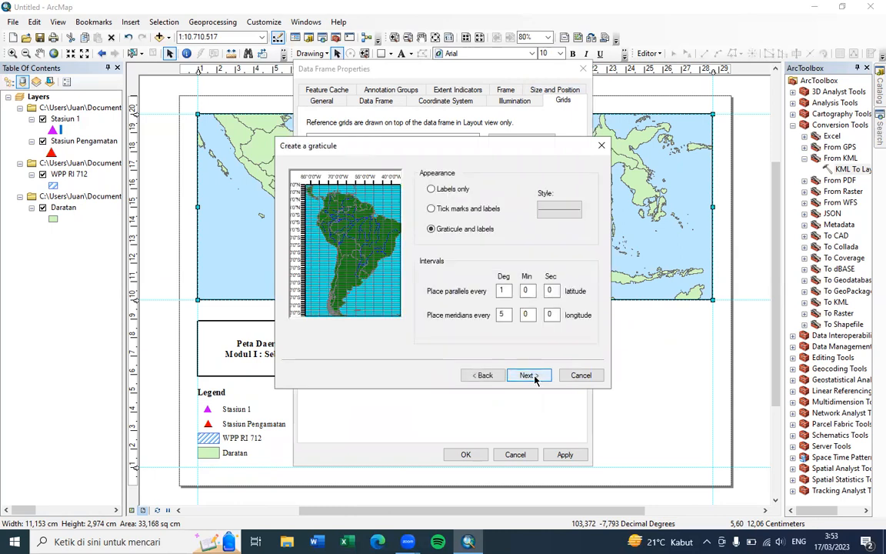
left_click(526, 290)
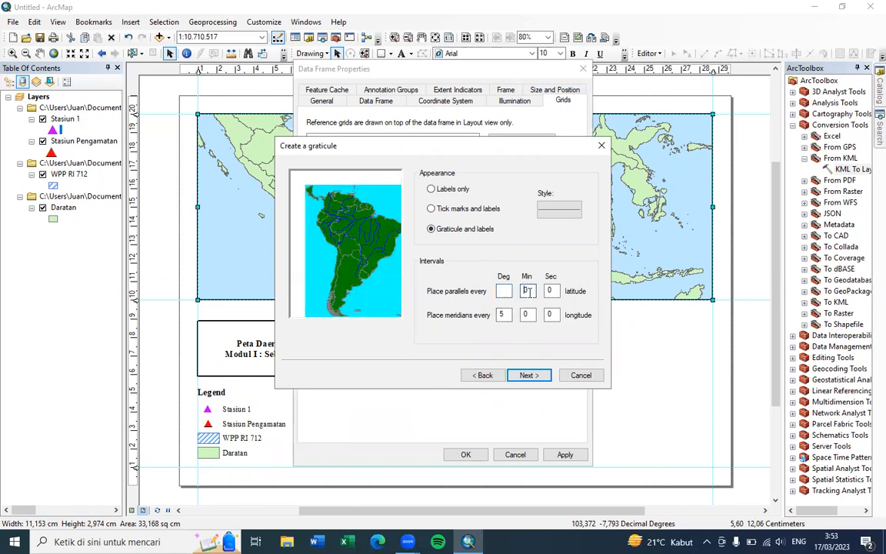
left_click(530, 293)
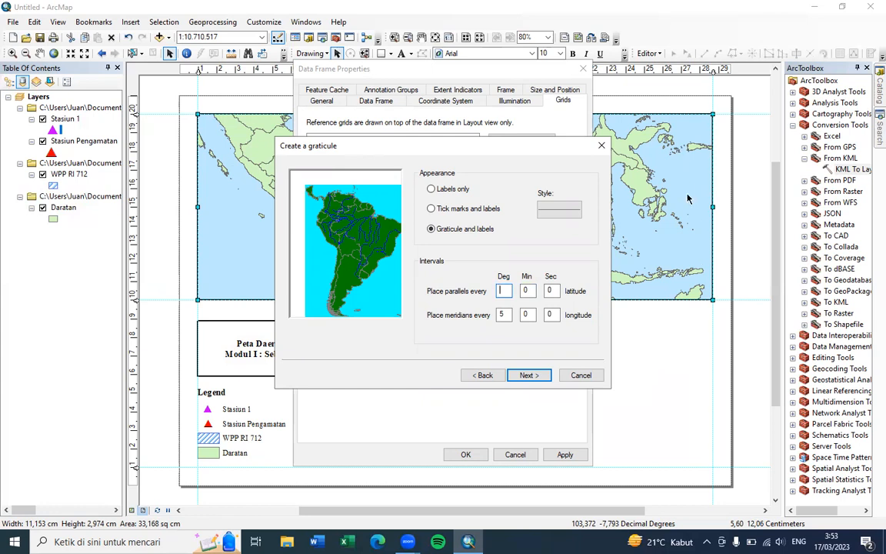
type("5")
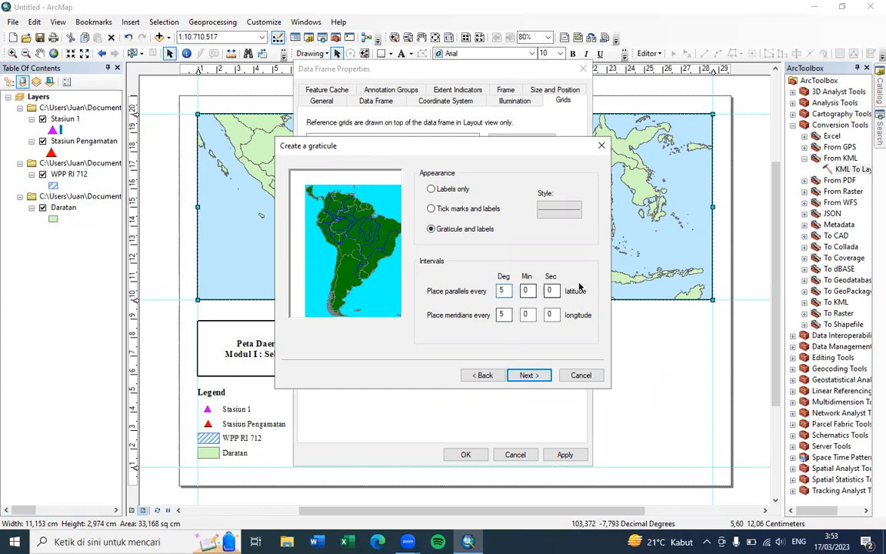
left_click(535, 374)
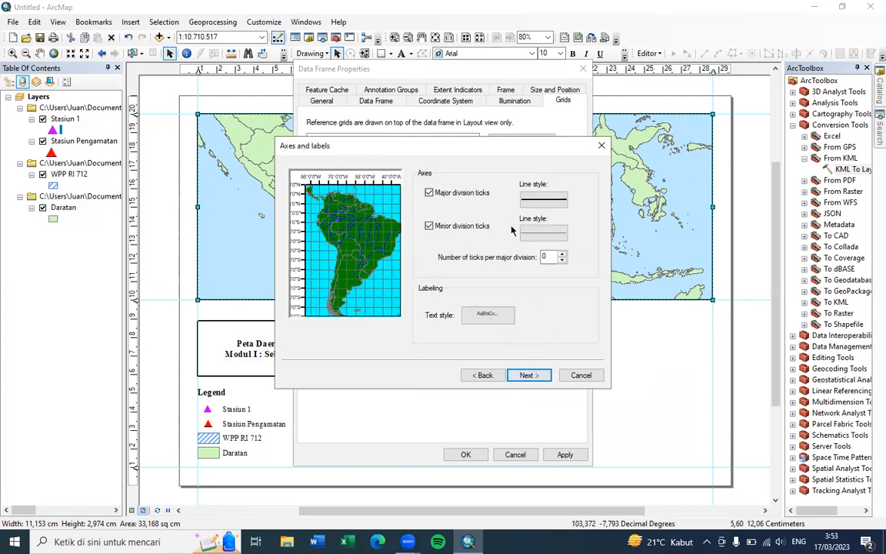
left_click(527, 374)
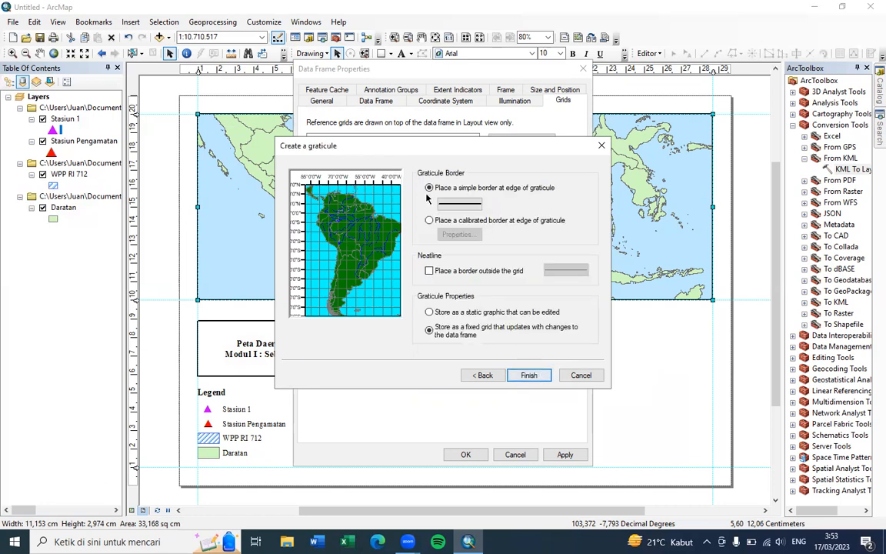
left_click(528, 375)
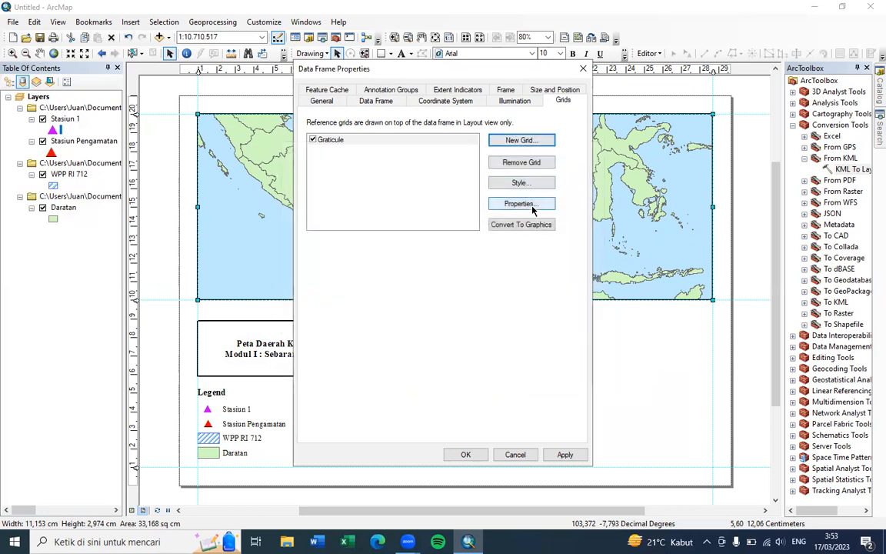
- Set the label font size of the graticule to 10 in its reference system properties and apply it
left_click(416, 140)
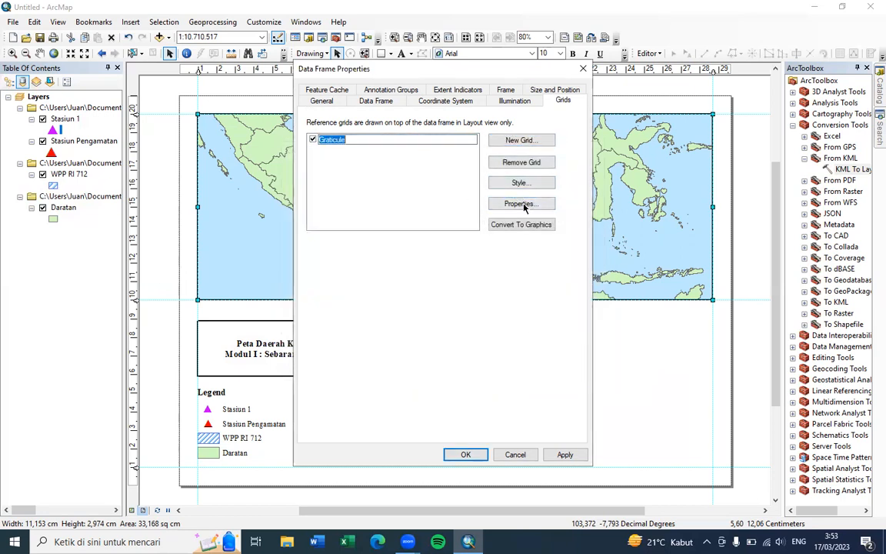
left_click(522, 204)
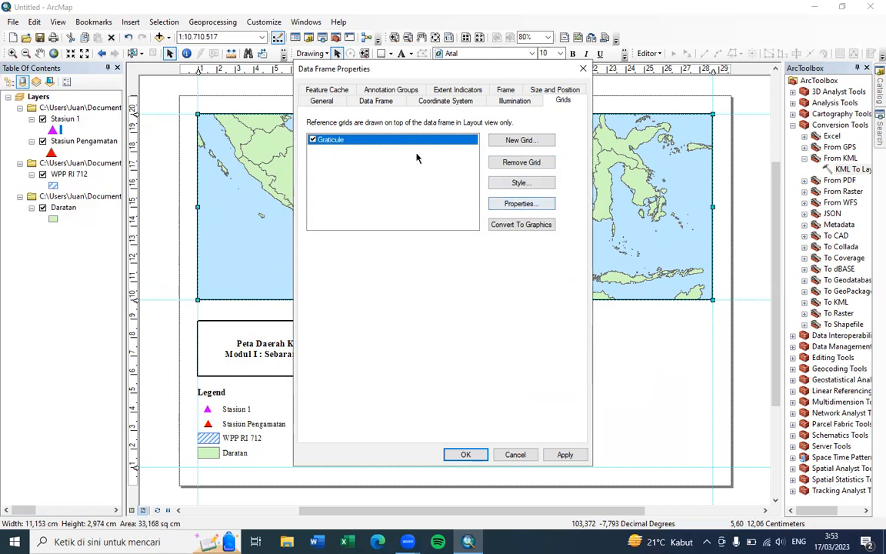
left_click(523, 204)
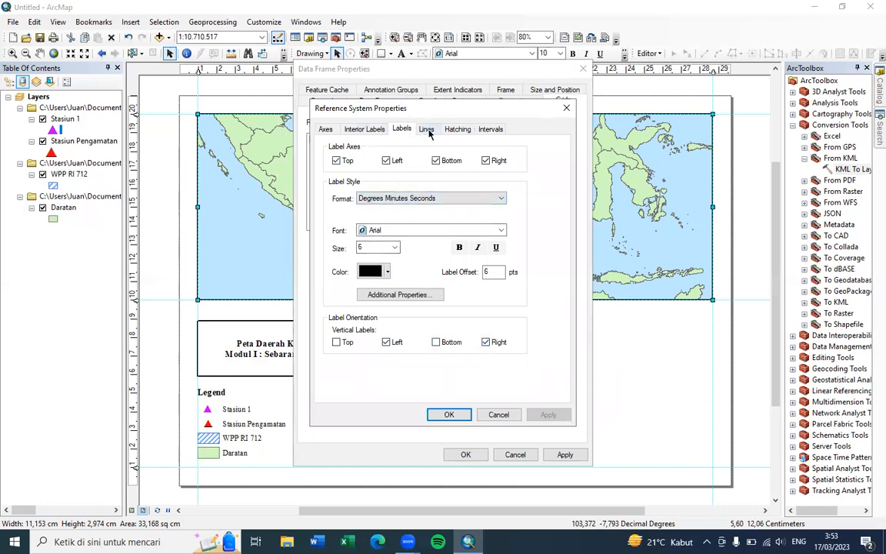
left_click(492, 129)
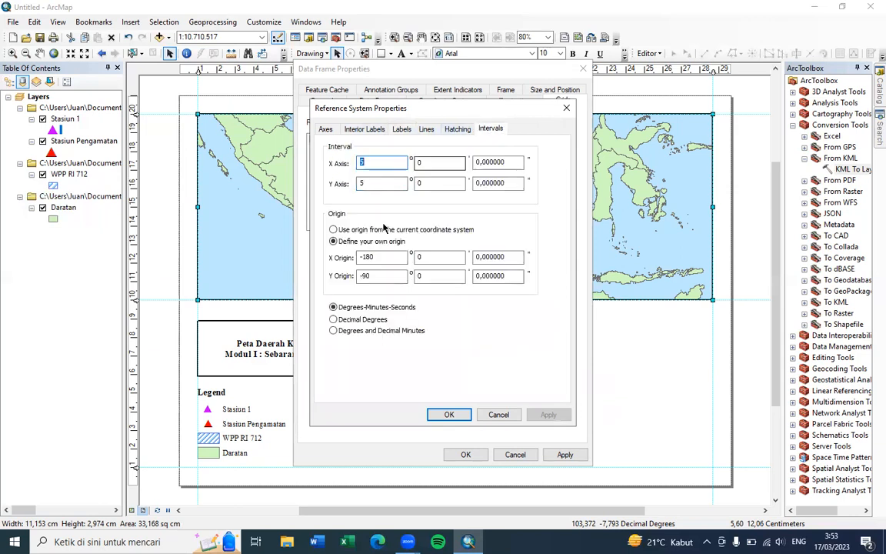
left_click(457, 129)
left_click(429, 131)
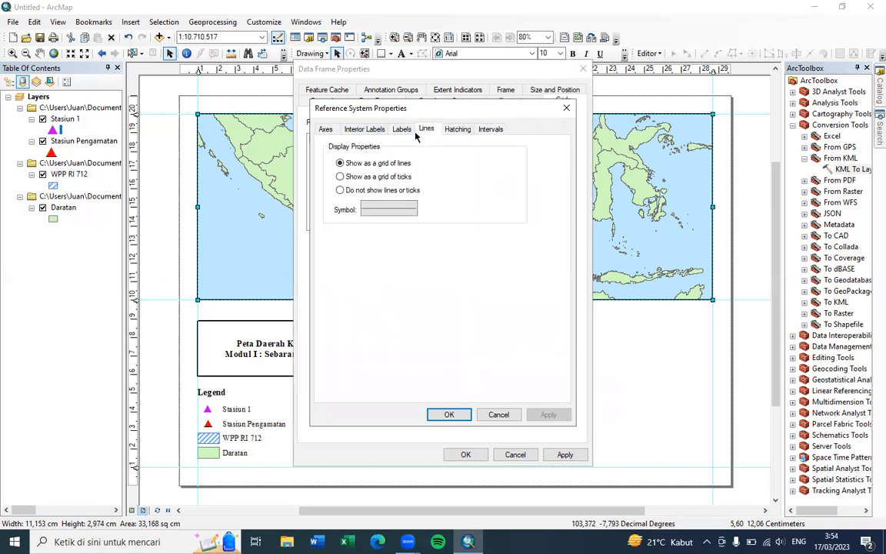
left_click(399, 132)
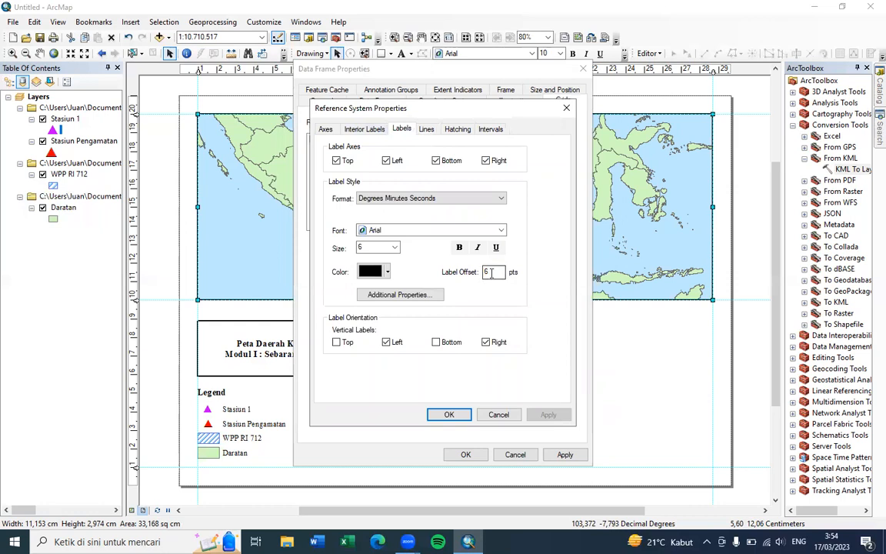
left_click(393, 247)
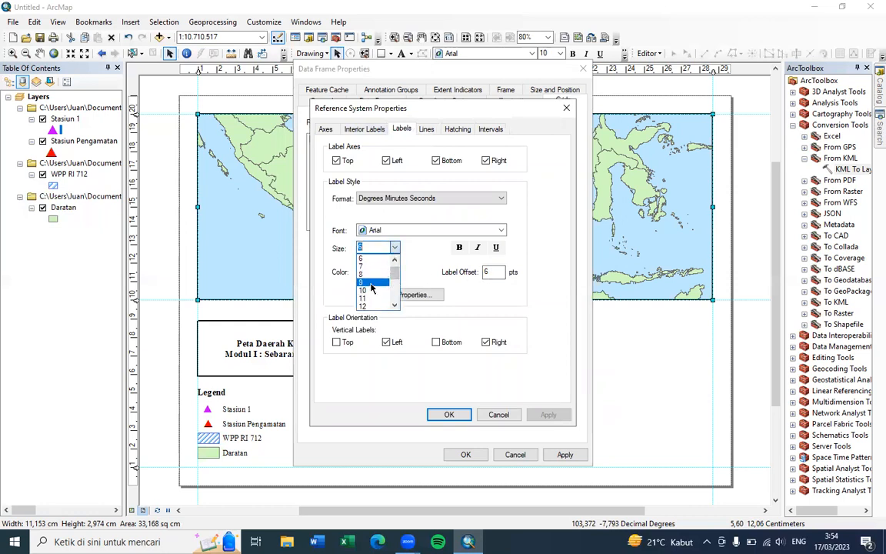
left_click(364, 290)
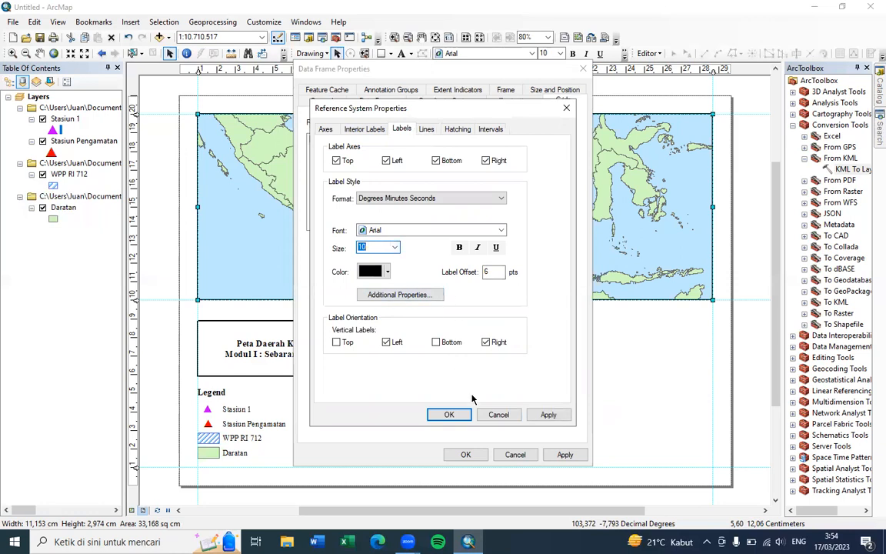
left_click(544, 416)
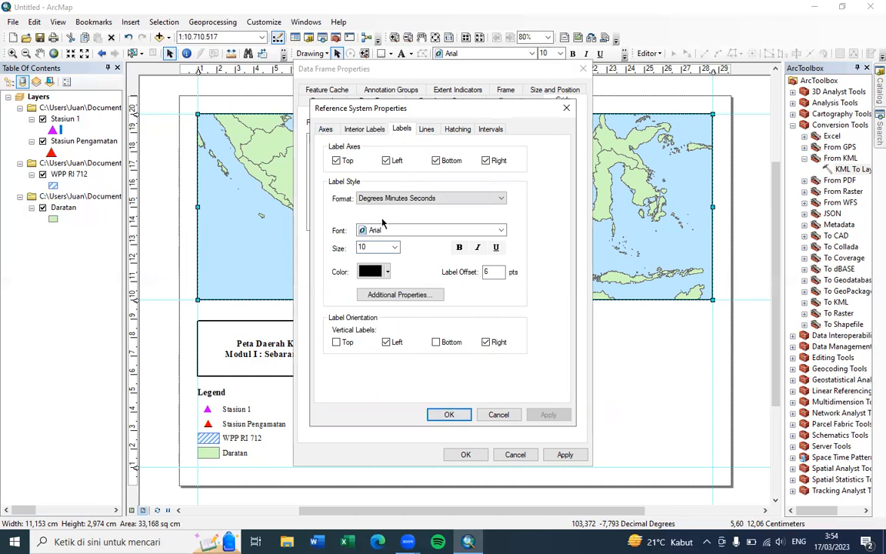
- Change the graticule label font to Times New Roman
left_click(502, 230)
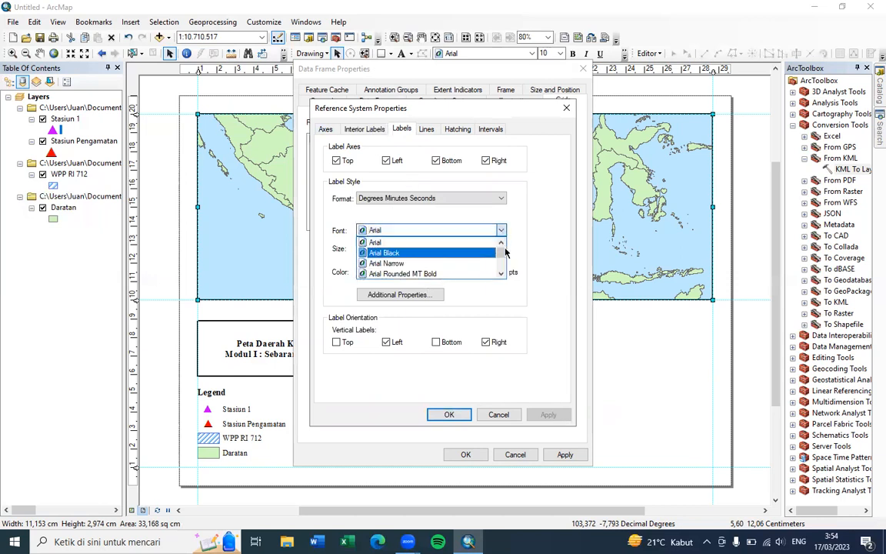
left_click_drag(500, 244, 499, 269)
left_click(501, 244)
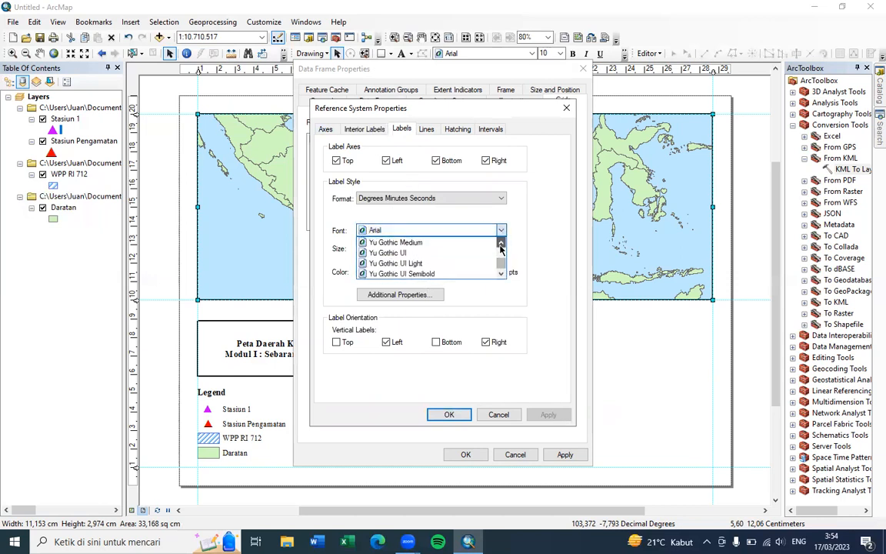
left_click(501, 244)
left_click(500, 244)
left_click(501, 244)
left_click(376, 249)
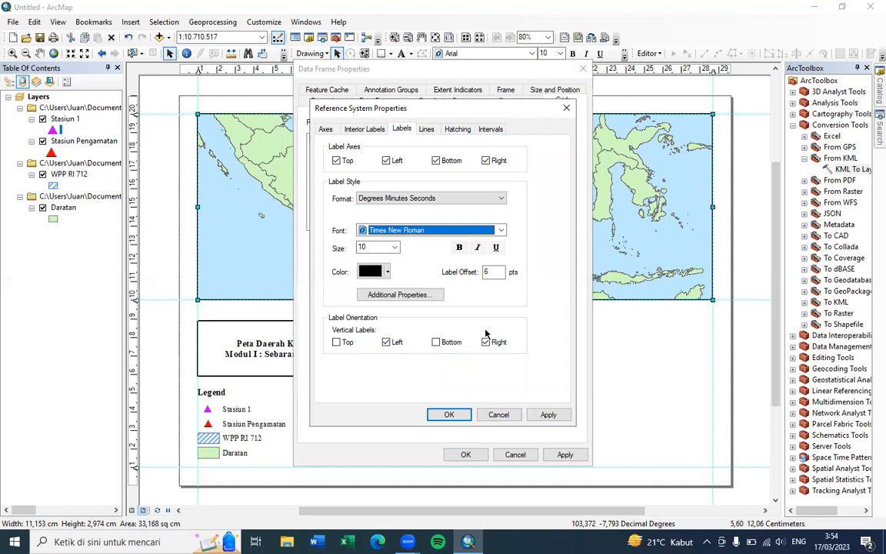
- Apply the graticule's label settings to the data frame and uncover the map to check the drawn grid
left_click(548, 413)
left_click(450, 415)
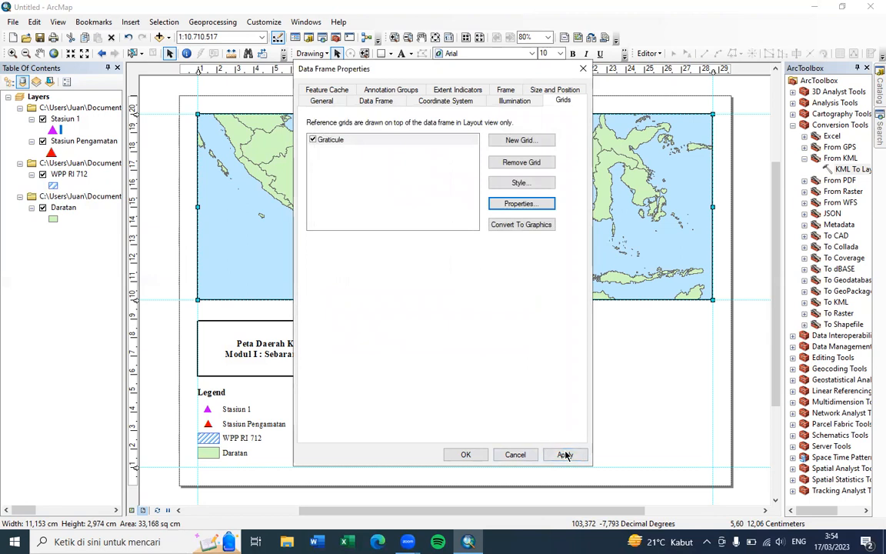
left_click(565, 456)
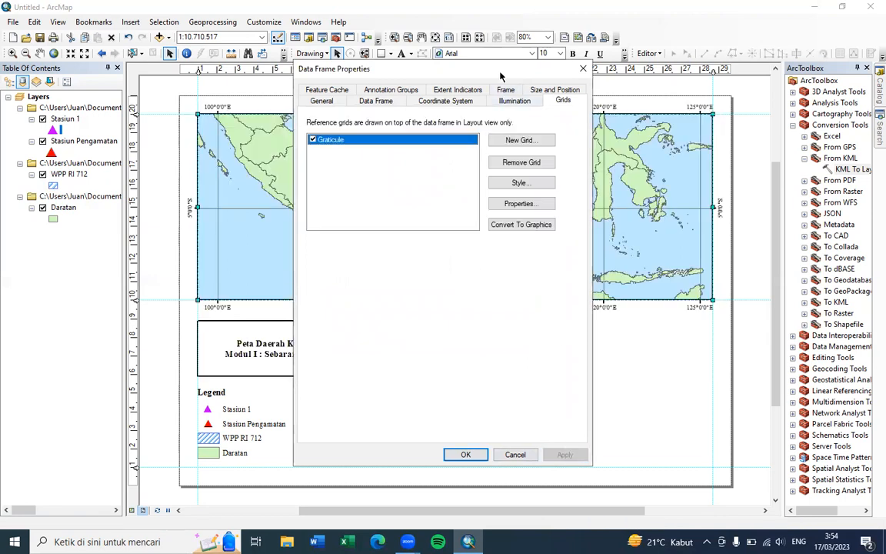
left_click_drag(500, 77, 863, 192)
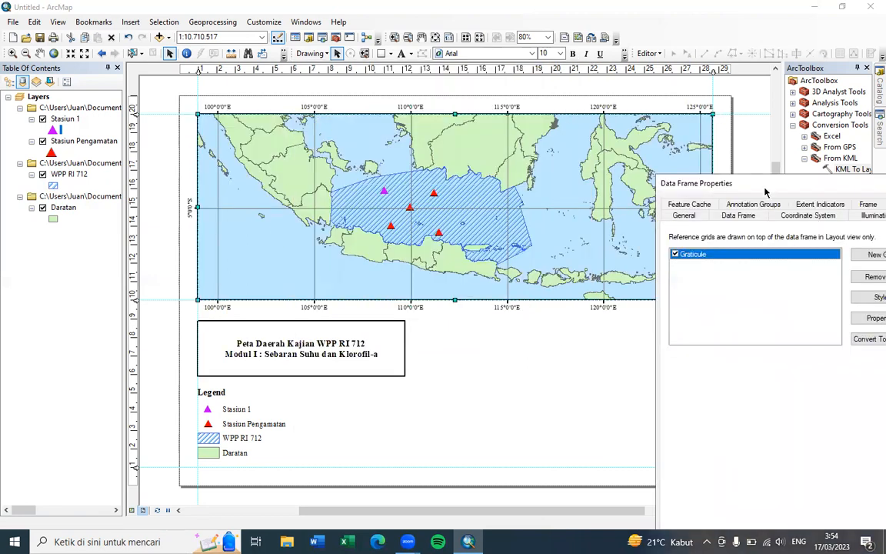
- Set the graticule's X and Y axis intervals to 3 degrees and apply them to the data frame
left_click_drag(708, 188, 542, 85)
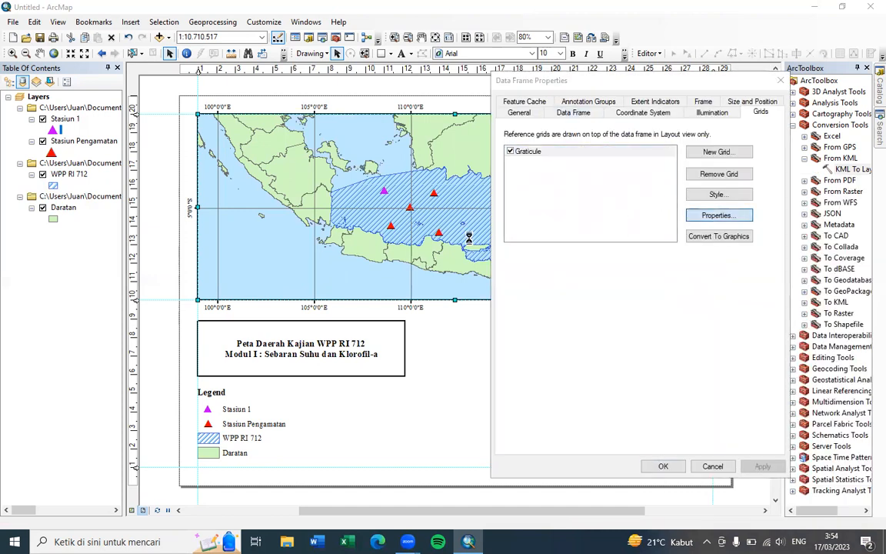
left_click(713, 216)
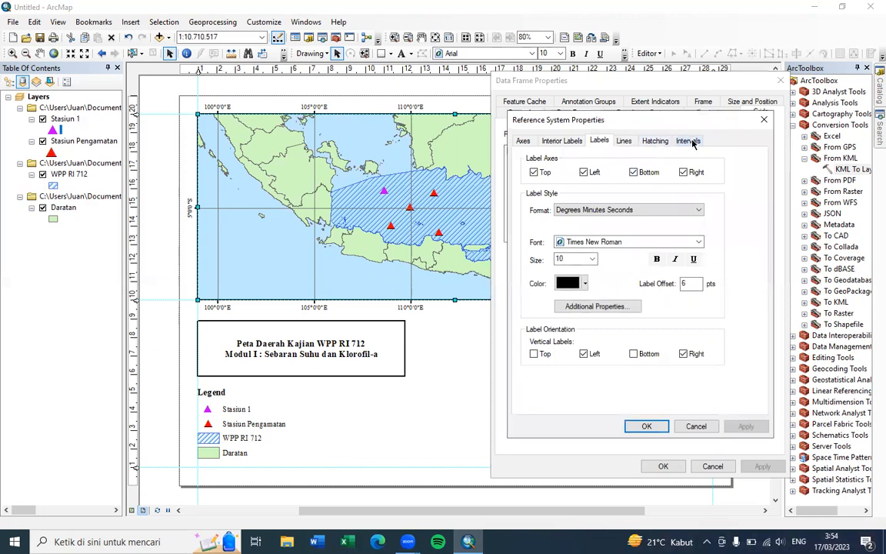
left_click(688, 141)
left_click(587, 175)
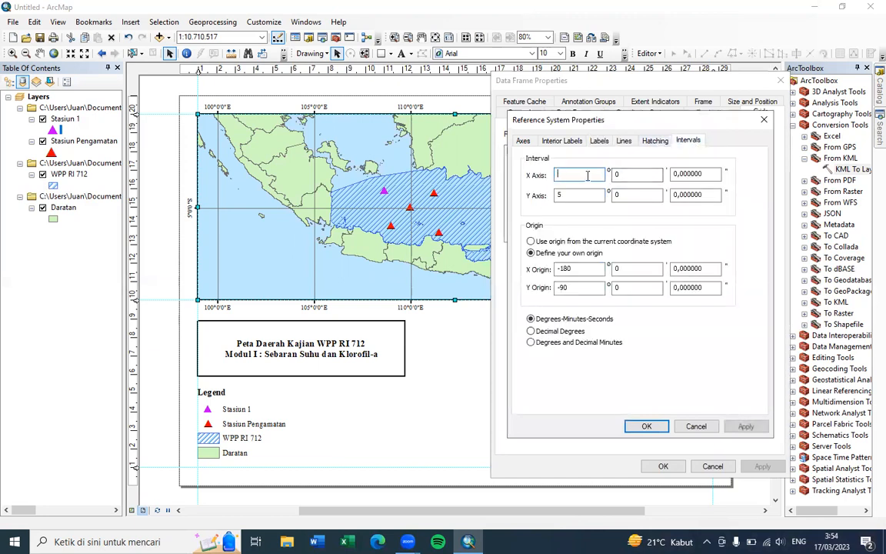
type("3")
left_click(587, 194)
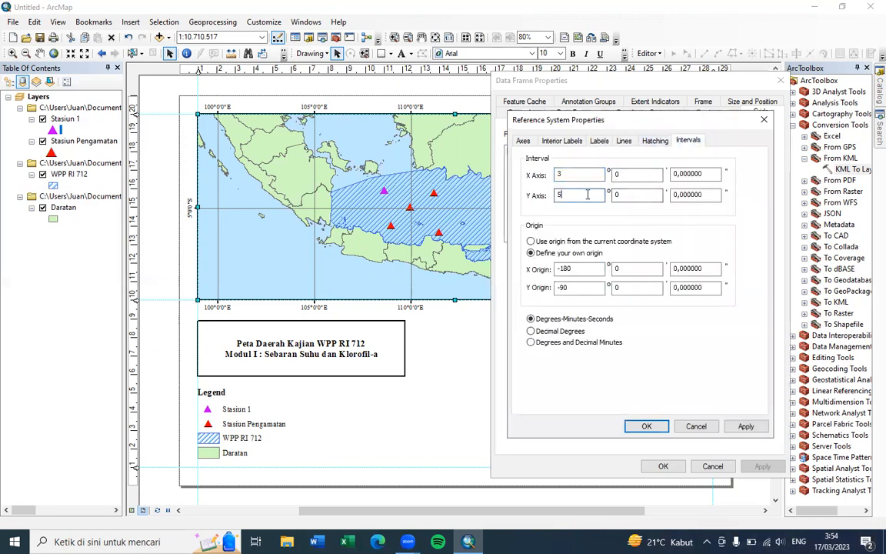
type("3")
left_click(746, 427)
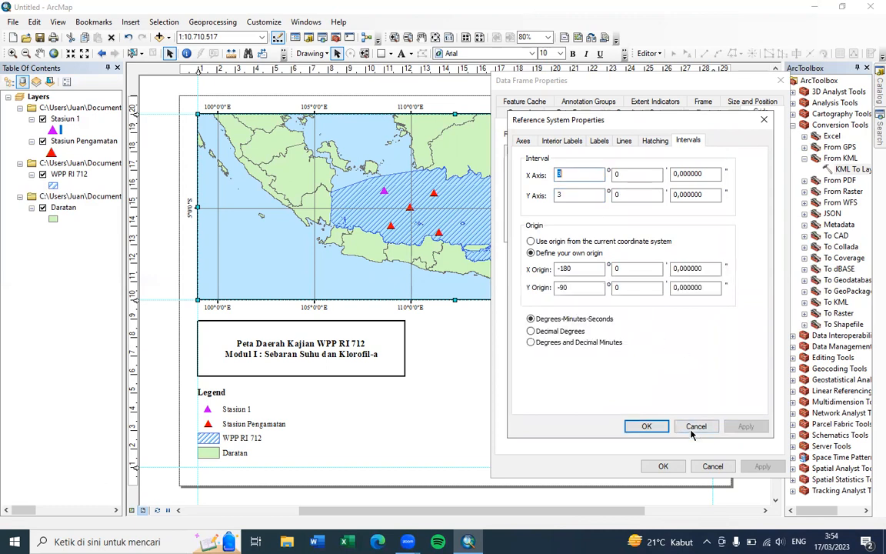
left_click(647, 426)
left_click(759, 467)
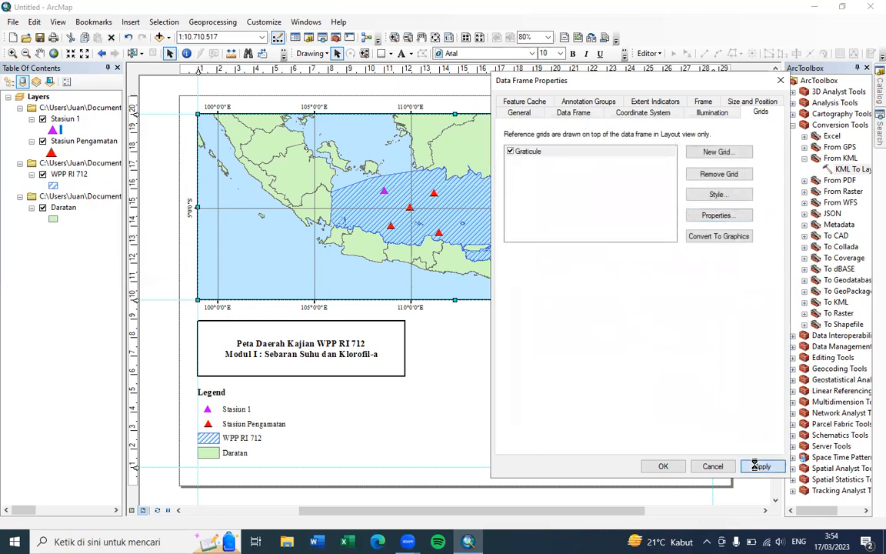
left_click(653, 466)
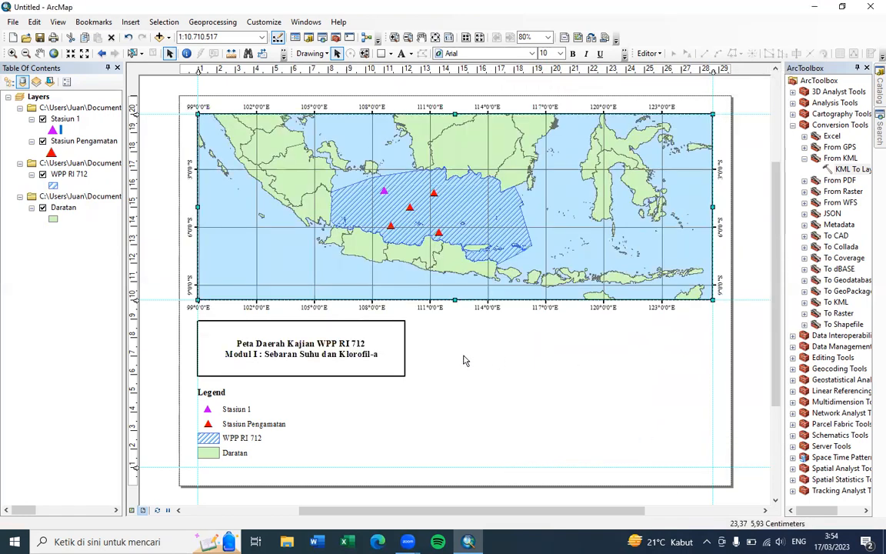
- Place a horizontal guide just below the map's coordinate labels and align the top of the title box to it
left_click(366, 329)
left_click_drag(365, 329, 365, 328)
left_click(428, 346)
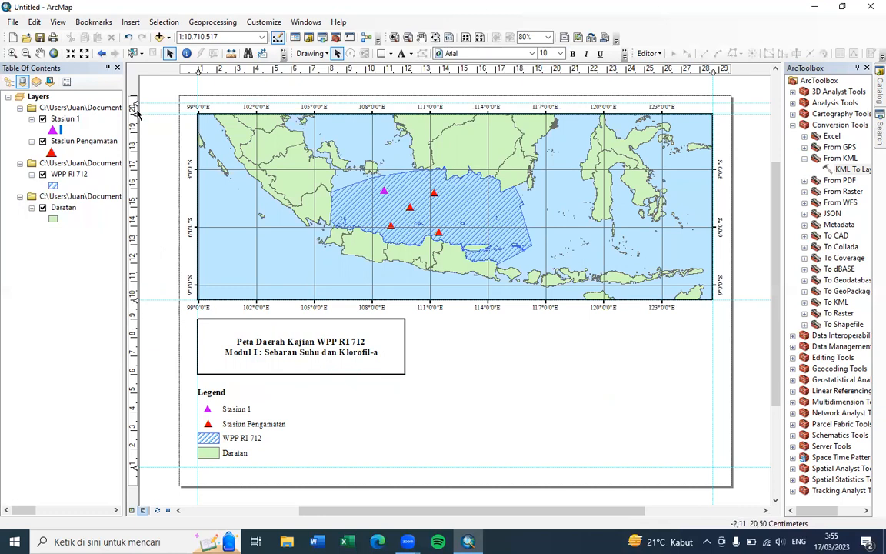
left_click_drag(134, 105, 134, 316)
mouse_move(396, 333)
left_mouse_down()
mouse_move(393, 345)
mouse_move(395, 332)
left_mouse_up()
left_click(447, 359)
- Move the legend to the right half below the map and shrink the title box to about 10 cm wide
left_click_drag(247, 413, 574, 403)
left_click(403, 344)
mouse_move(401, 371)
left_mouse_down()
mouse_move(381, 368)
mouse_move(397, 376)
mouse_move(386, 379)
left_mouse_up()
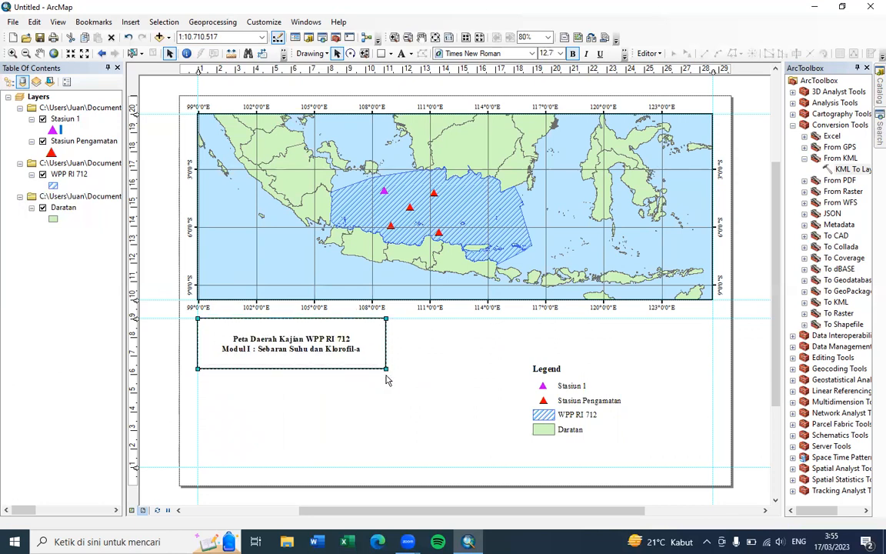
left_click(399, 383)
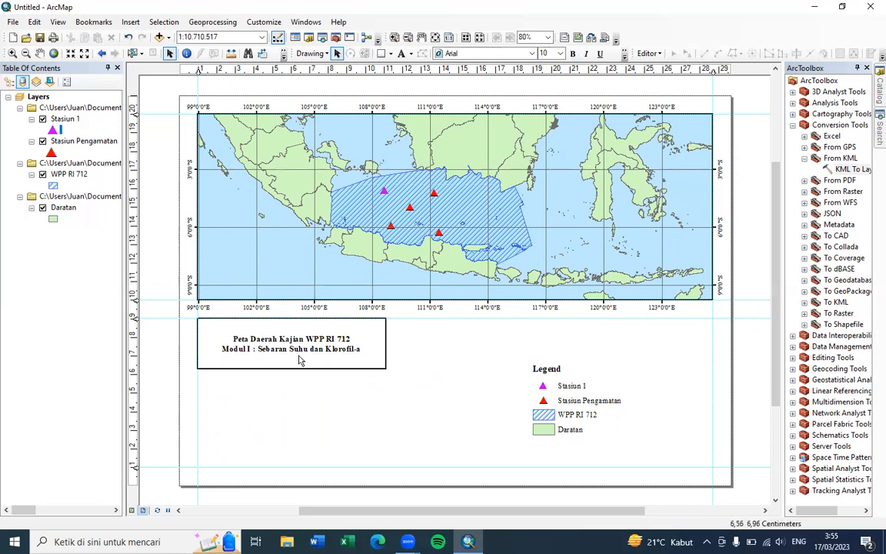
- Ungroup the title text from its frame
double_click(353, 351)
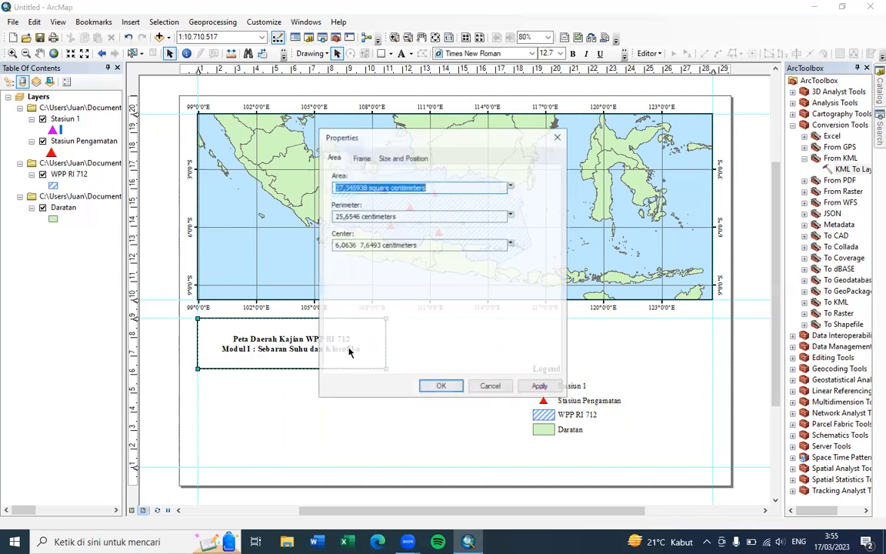
left_click(482, 387)
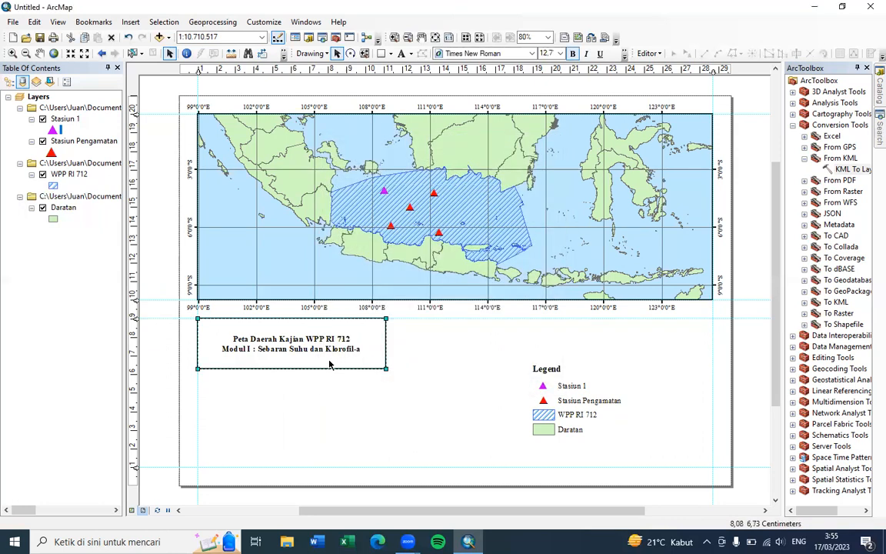
right_click(331, 359)
left_click(371, 251)
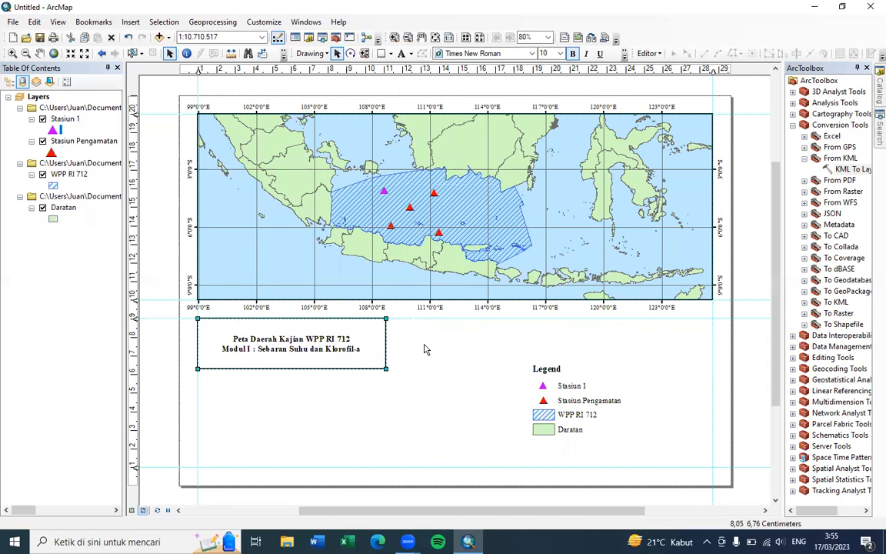
- Set the font size of the two-line title text to 14 through its text symbol
double_click(350, 352)
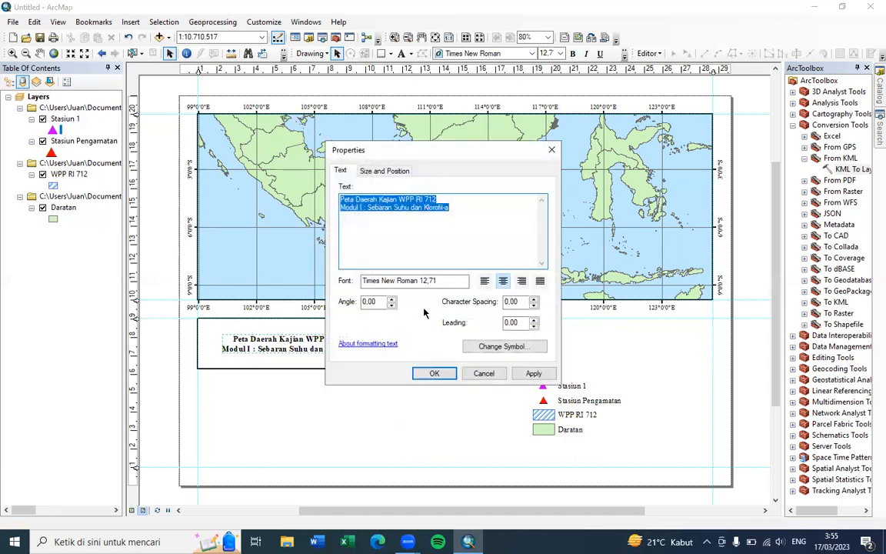
left_click(484, 373)
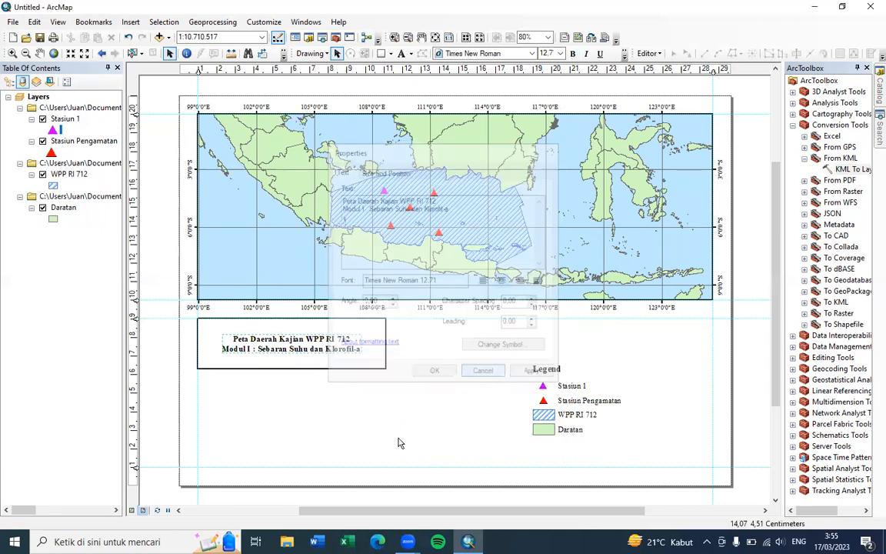
left_click(329, 347)
left_click(329, 347)
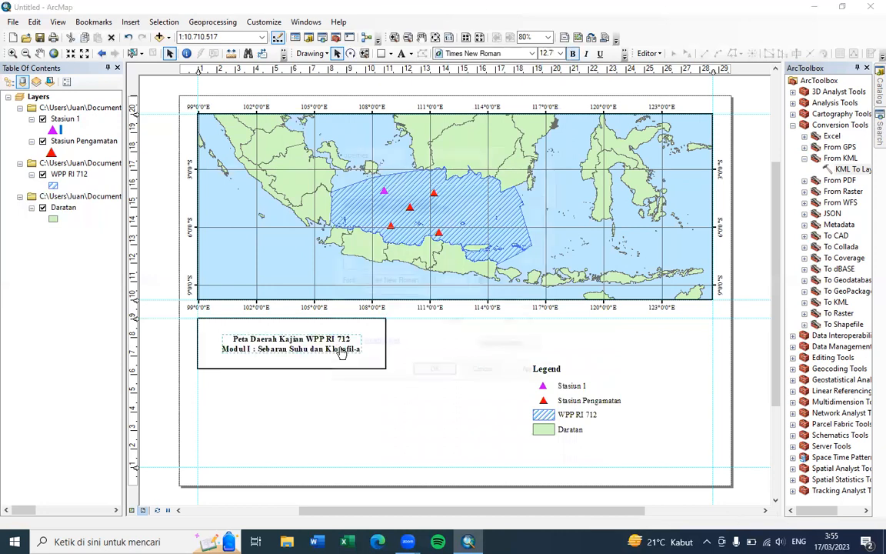
double_click(341, 350)
left_click(445, 278)
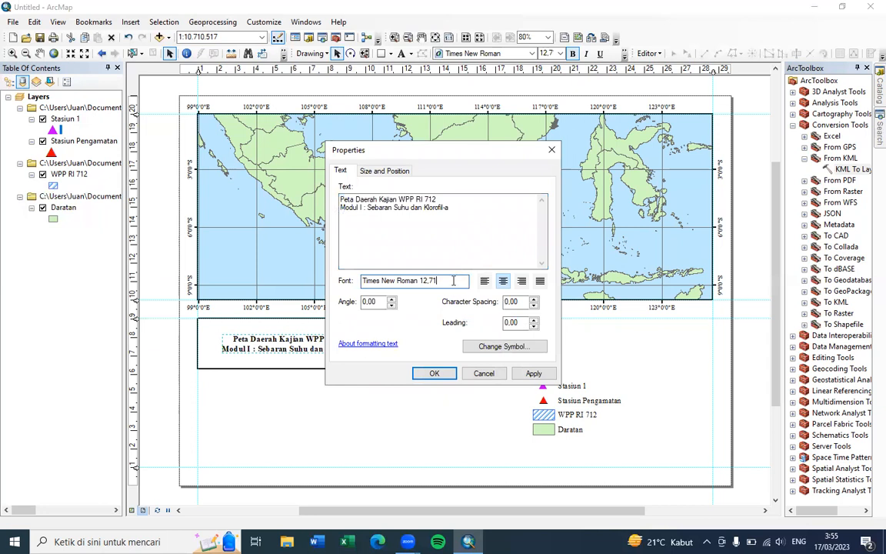
left_click(489, 347)
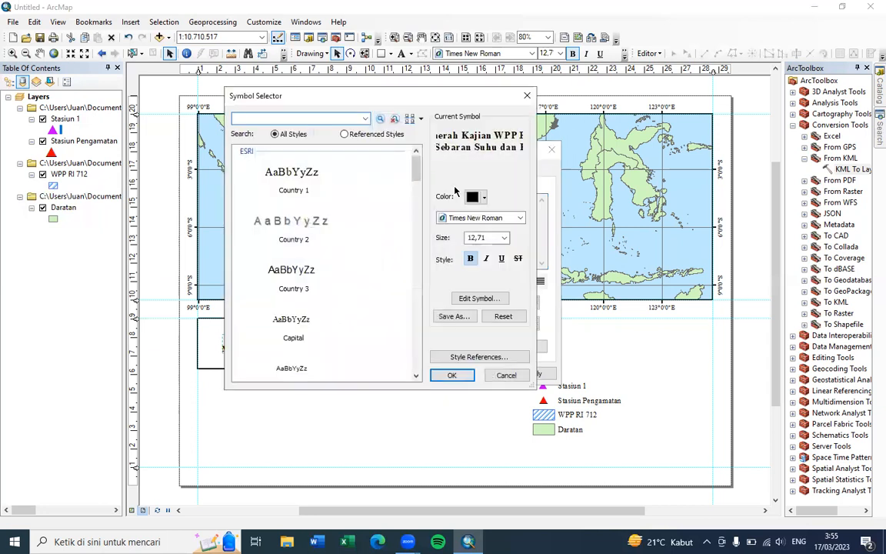
left_click(504, 238)
left_click(475, 286)
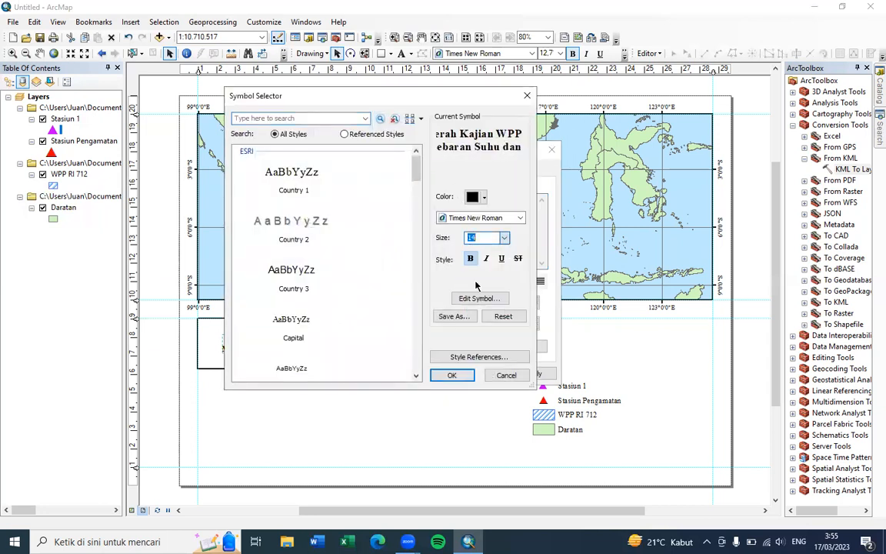
left_click(466, 376)
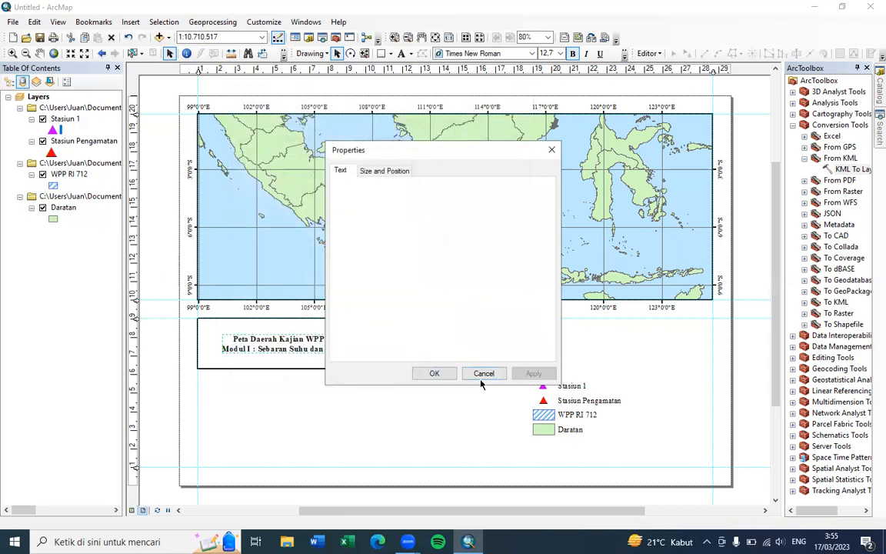
left_click(433, 371)
- Group the title text with its frame again and move the group straight down along the left guide
left_click(354, 343)
left_click(350, 343)
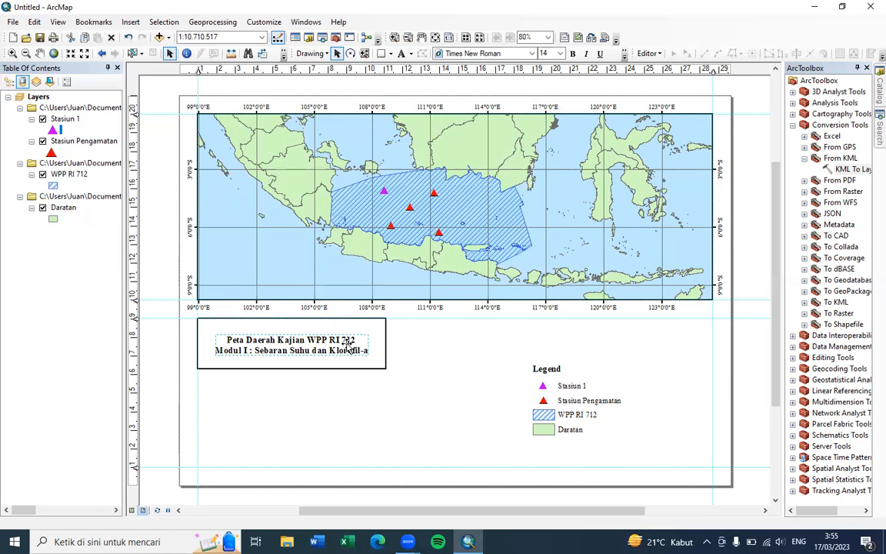
left_click(377, 335, "shift")
right_click(378, 334)
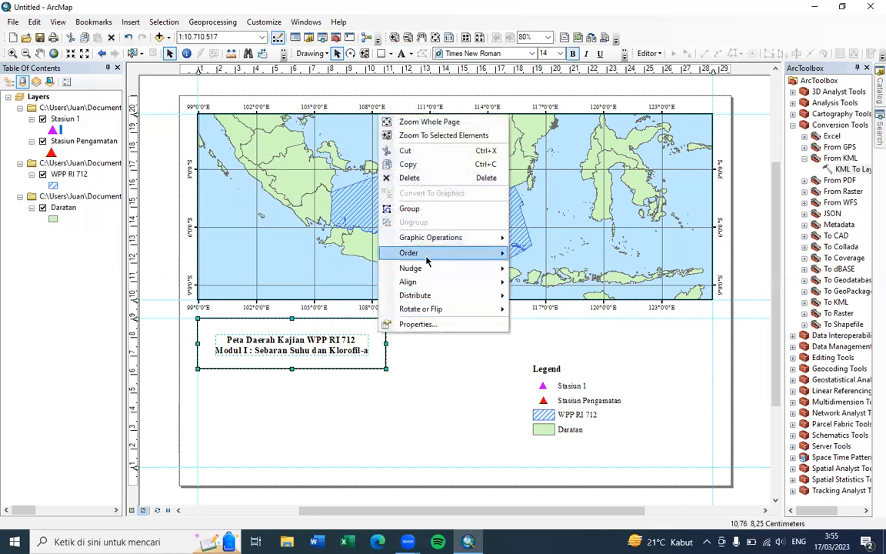
left_click(392, 205)
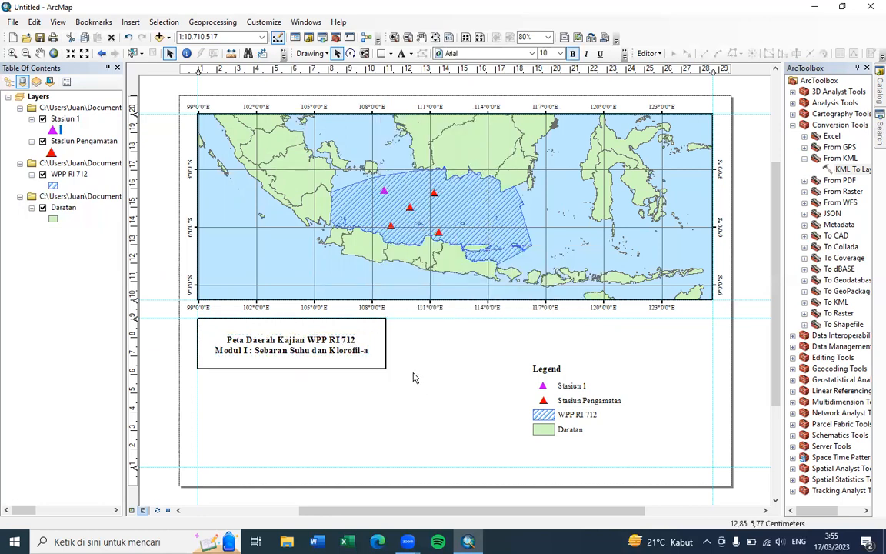
left_click_drag(367, 373, 368, 422)
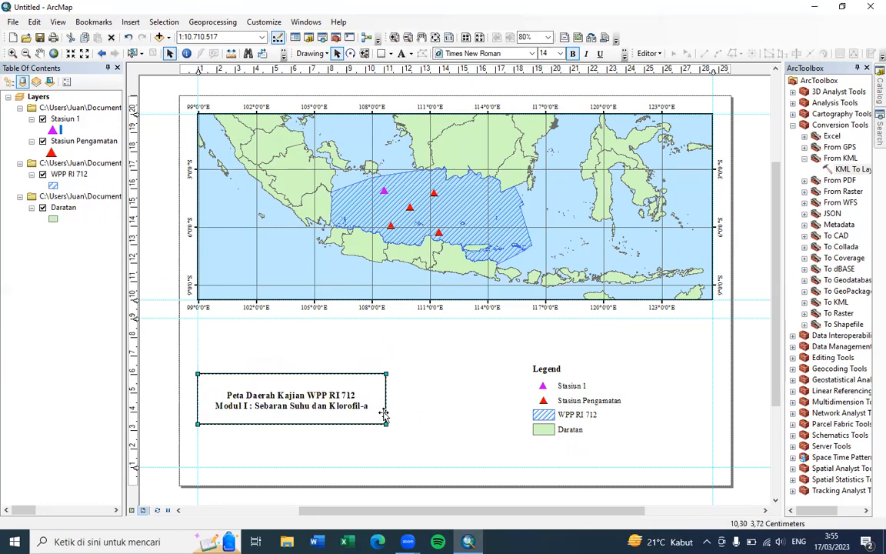
- Ungroup the lowered title box so its text and frame can be selected separately
right_click(333, 401)
left_click(370, 291)
left_click(430, 362)
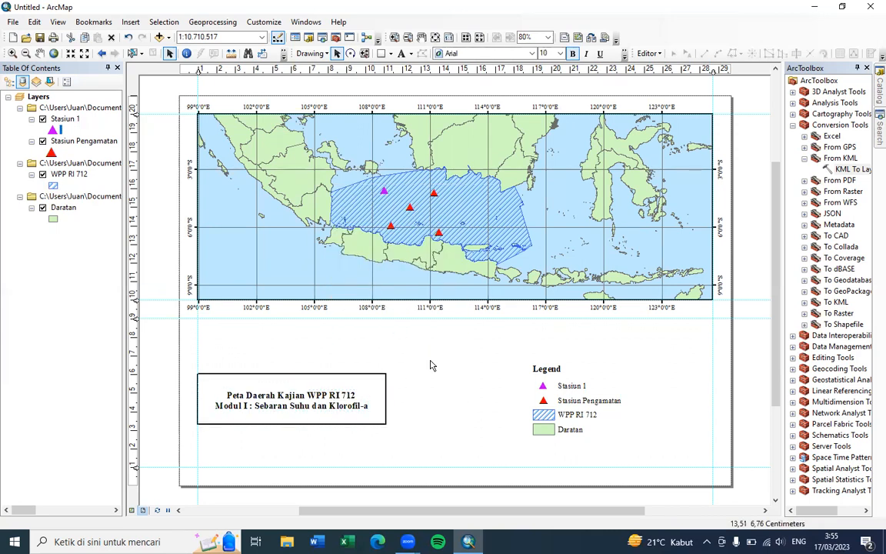
left_click(353, 395)
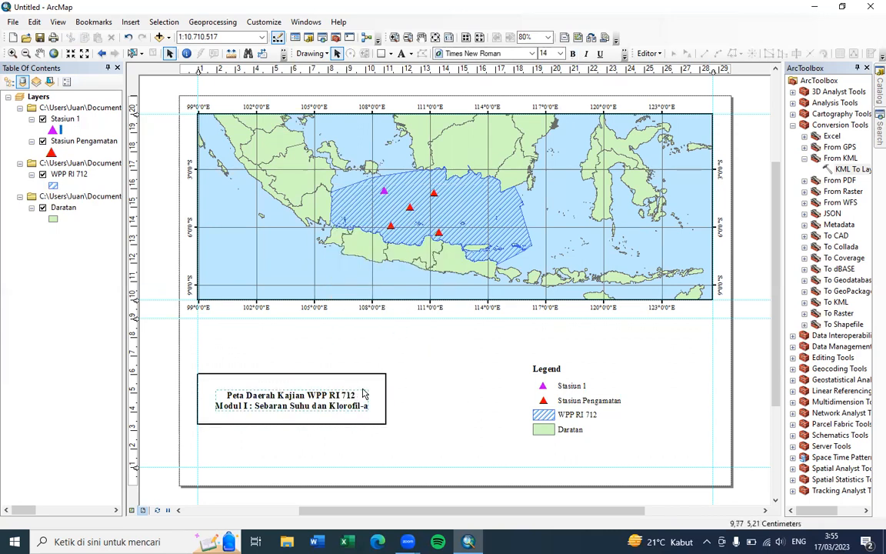
left_click(385, 395)
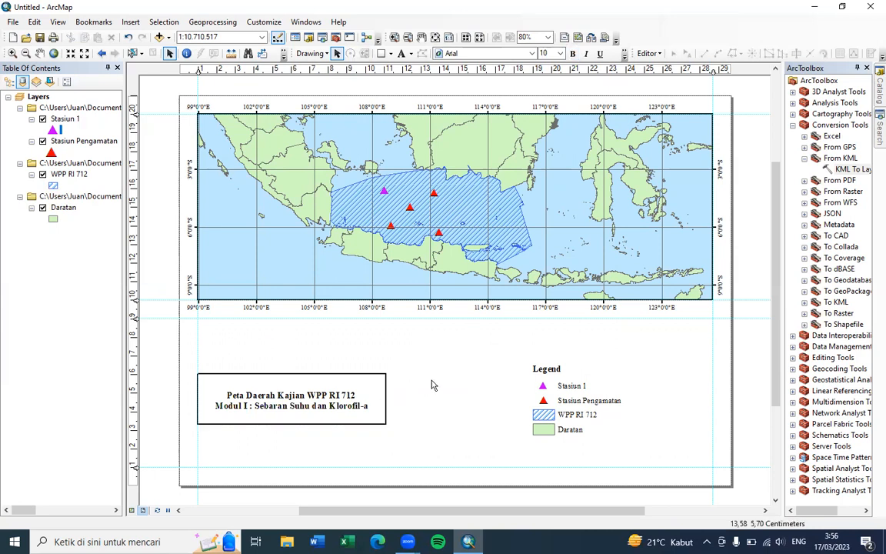
- Place a copy of the empty title frame directly above the title box, aligned to the guide beneath the map
key("super+v")
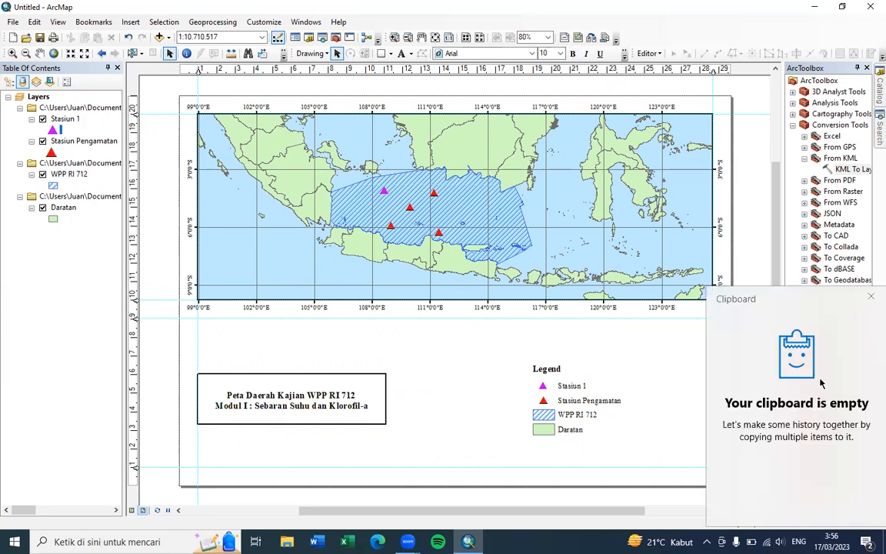
left_click(870, 296)
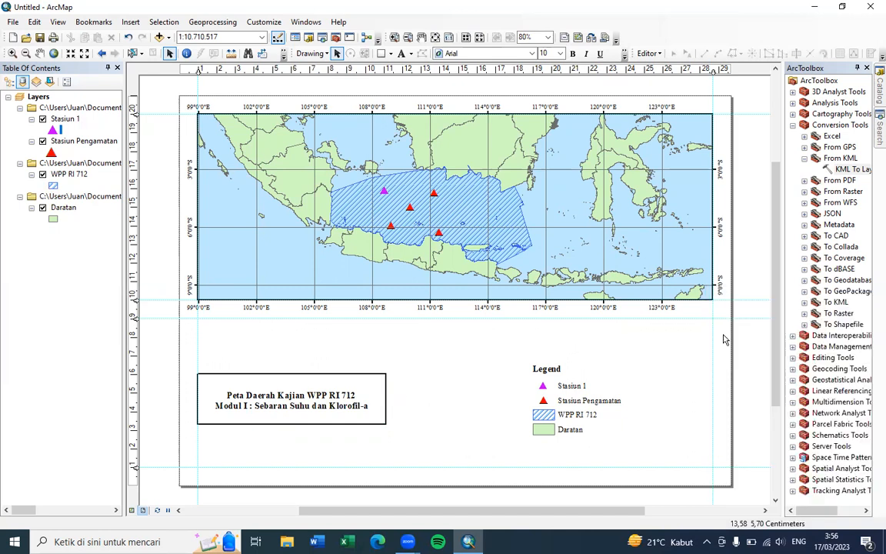
left_click_drag(353, 379, 381, 333)
left_click(413, 383)
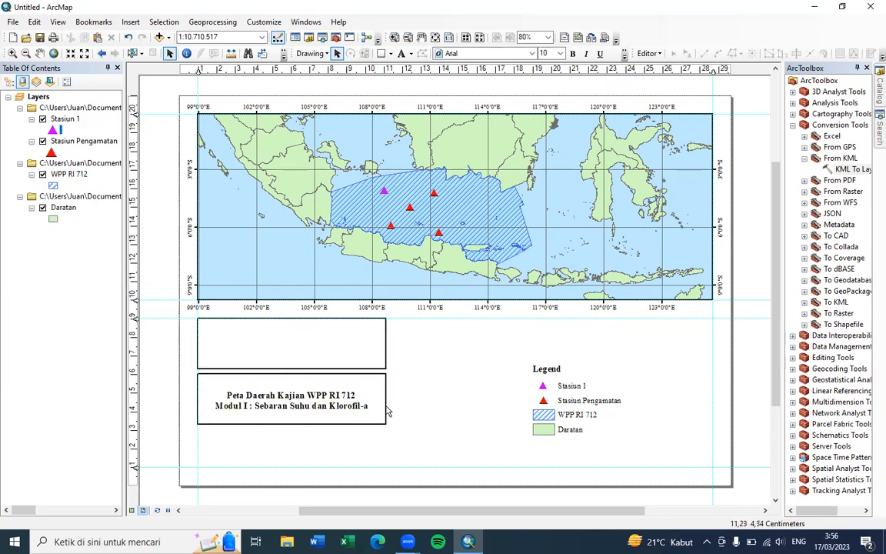
- Insert the itb-removebg-preview picture from the Tutorial Daerah Kajian folder and shrink it over the map
left_click(131, 22)
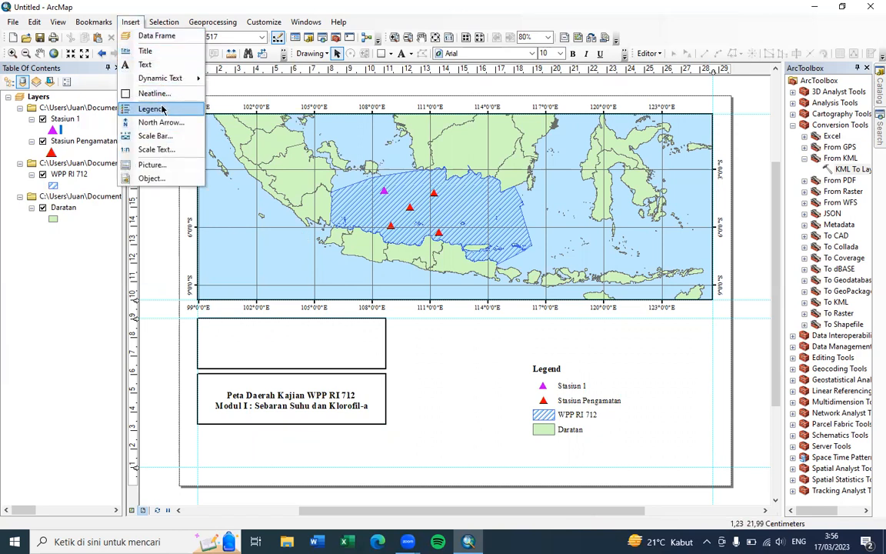
left_click(164, 170)
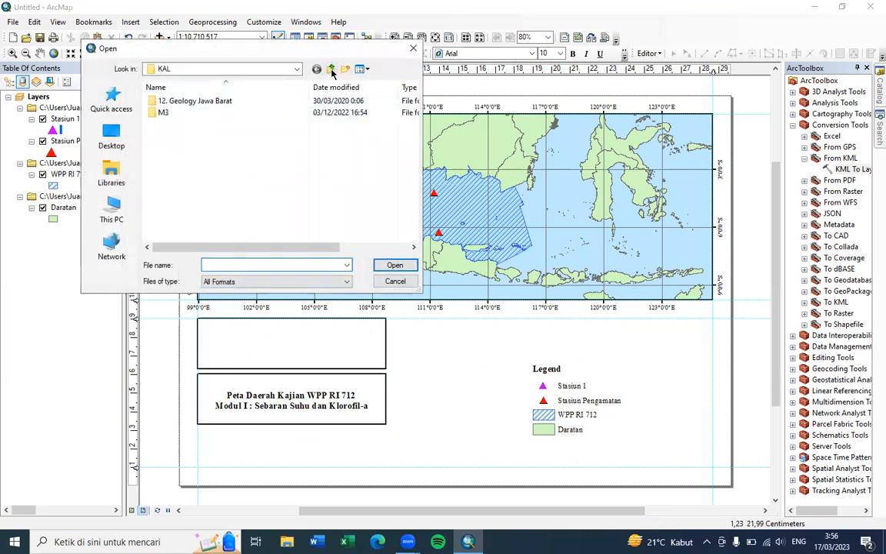
left_click(330, 70)
left_click(330, 70)
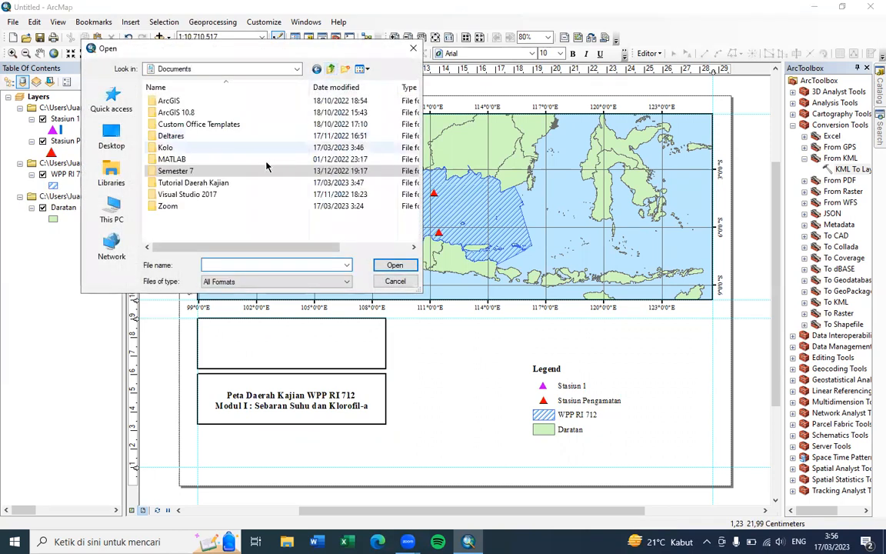
double_click(230, 182)
left_click(195, 136)
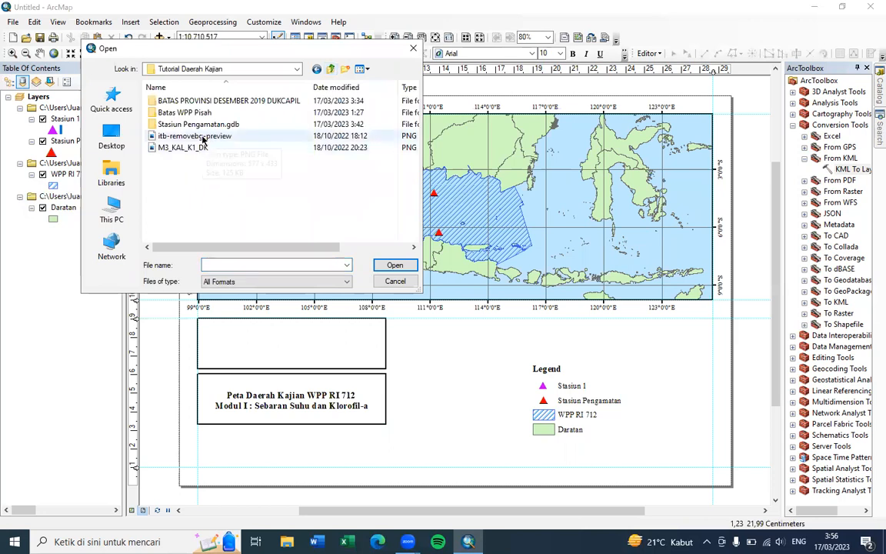
left_click(376, 263)
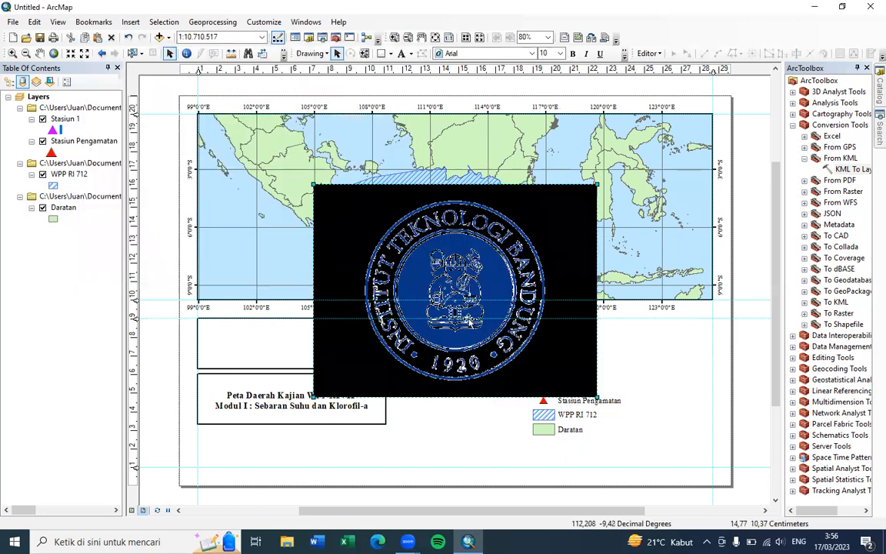
left_click_drag(594, 395, 403, 251)
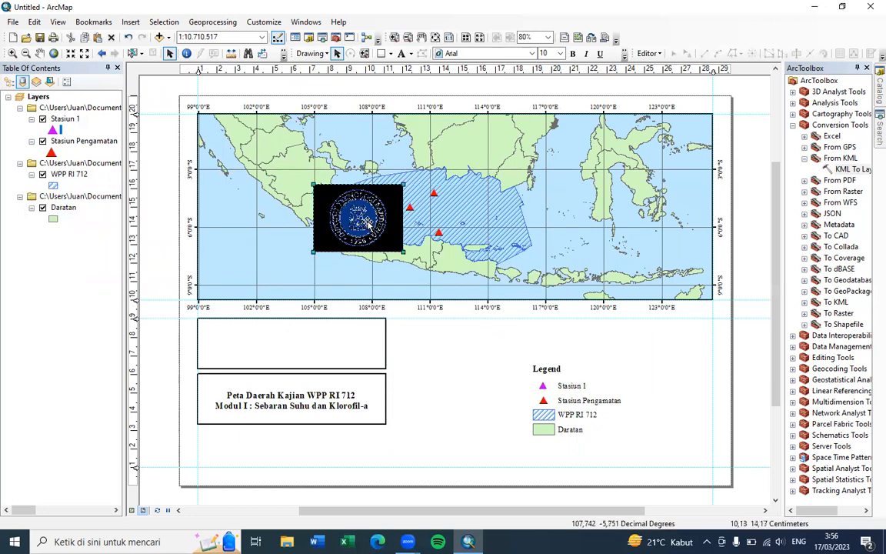
- Delete the shrunken logo picture from the layout
key("super")
key("super")
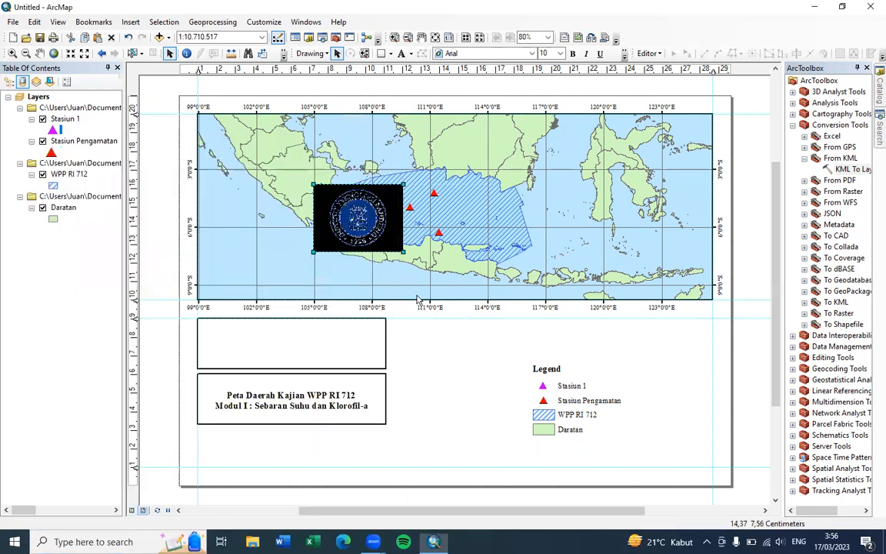
right_click(339, 228)
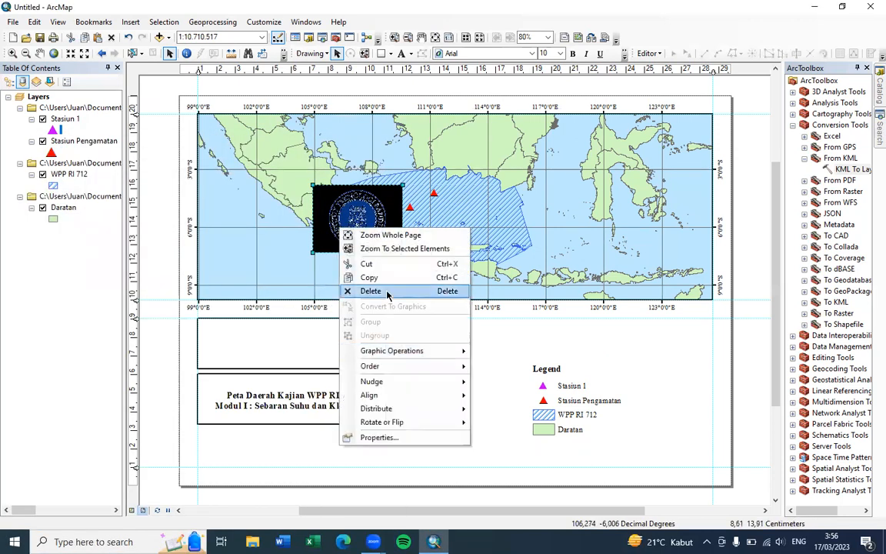
left_click(354, 291)
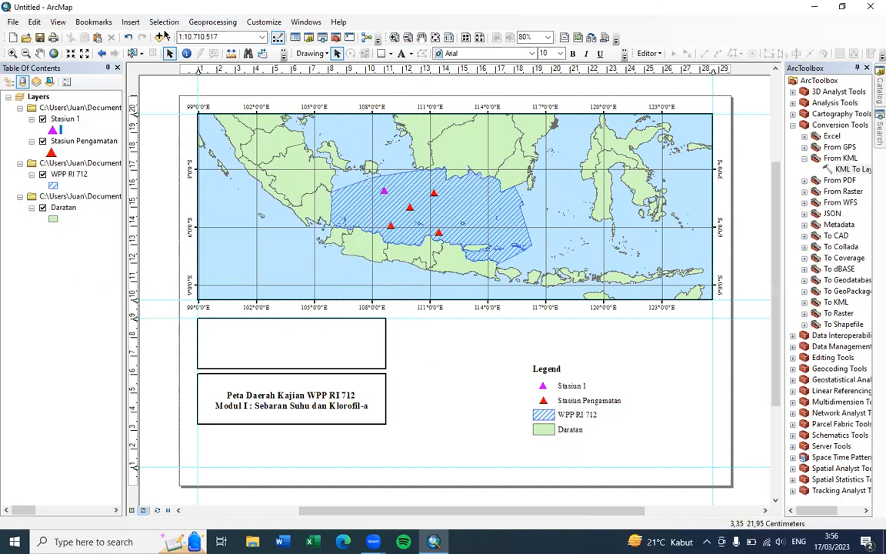
- Insert the itb-removebg-preview picture again and try a Hollow frame background to clear its black backdrop
left_click(157, 164)
left_click(194, 135)
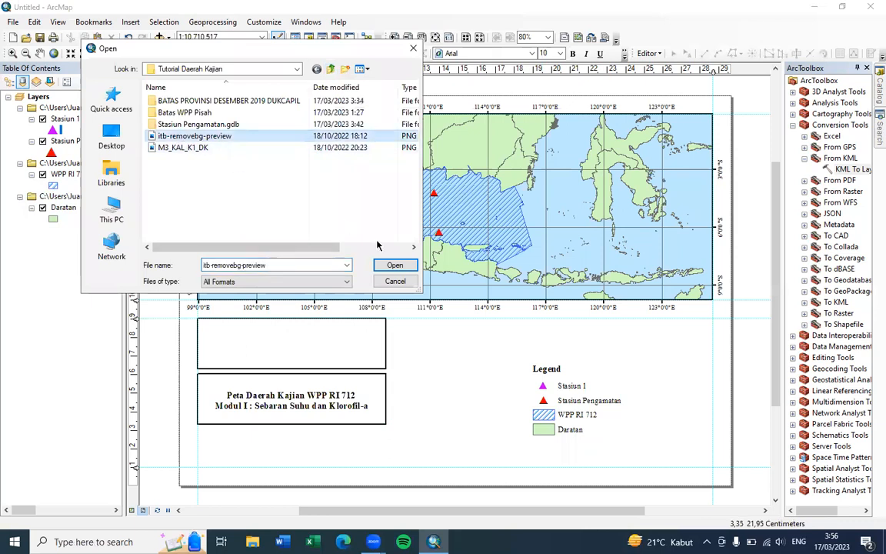
left_click(395, 267)
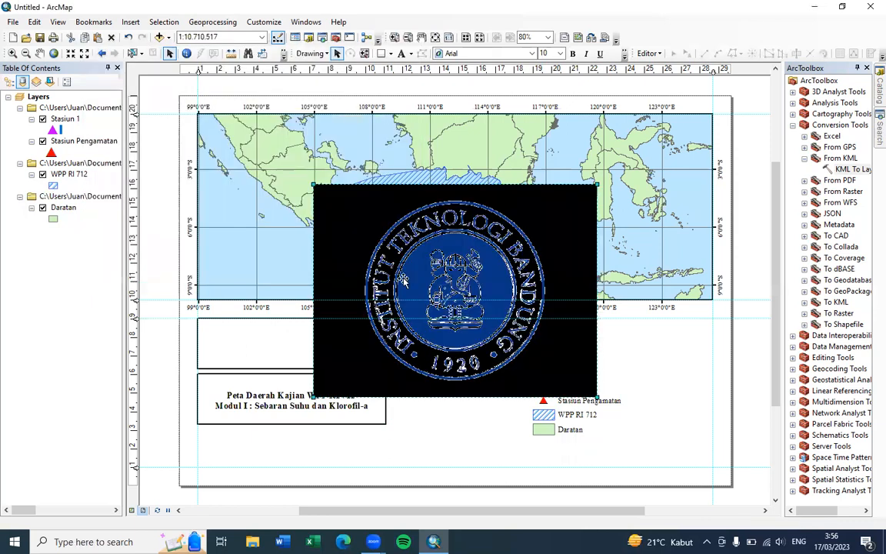
right_click(511, 354)
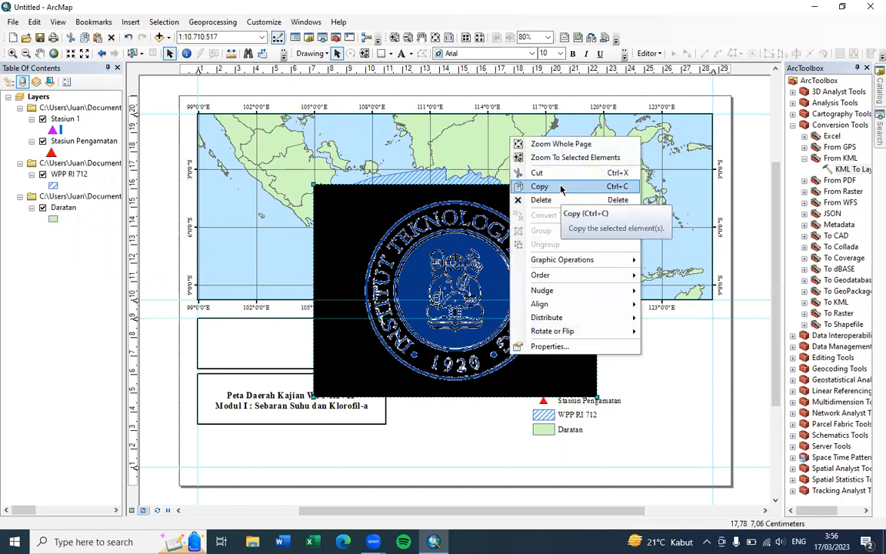
left_click(569, 346)
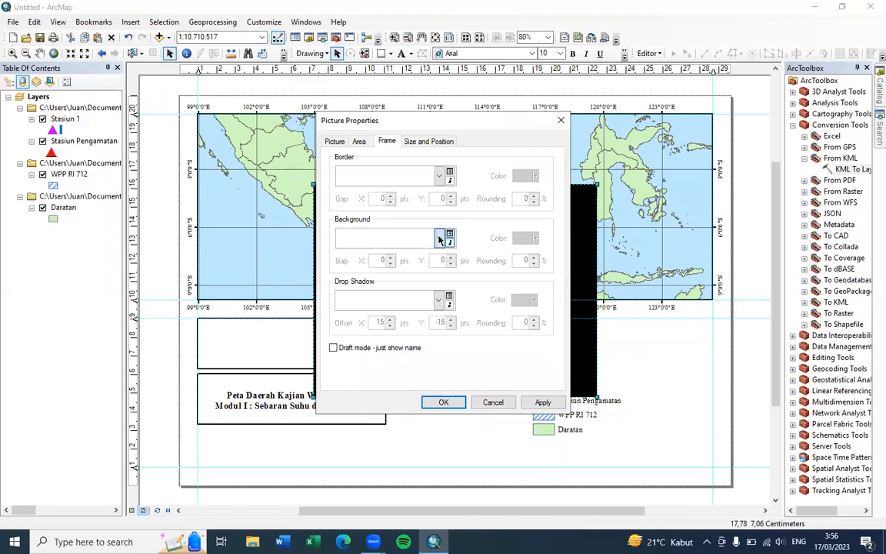
left_click(439, 240)
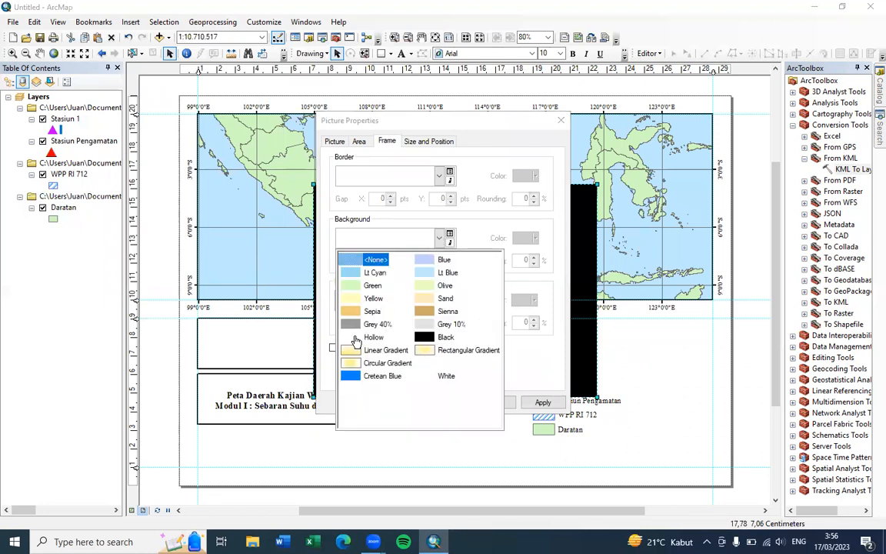
left_click(354, 338)
left_click(444, 402)
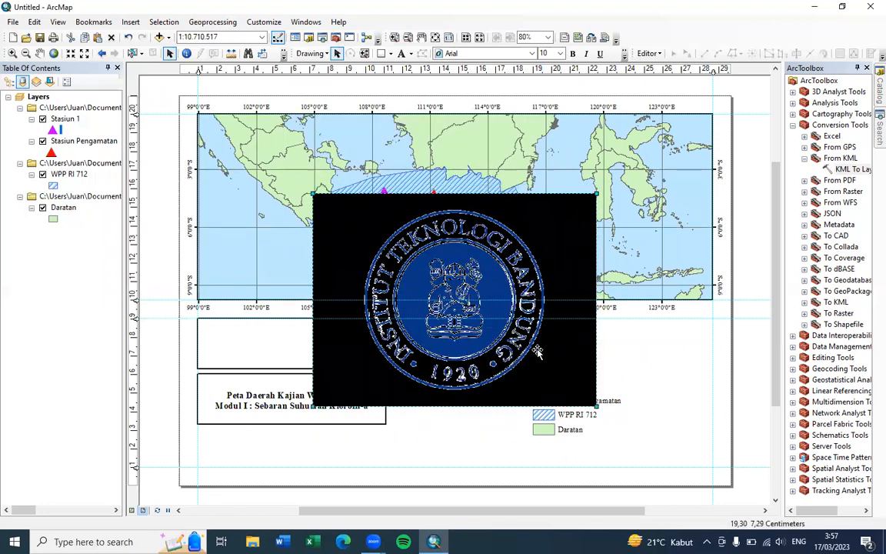
- Shrink the black-backed logo into the empty frame, and delete it from the layout
left_click_drag(456, 466, 291, 337)
left_click_drag(233, 286, 242, 334)
left_click_drag(288, 379, 244, 350)
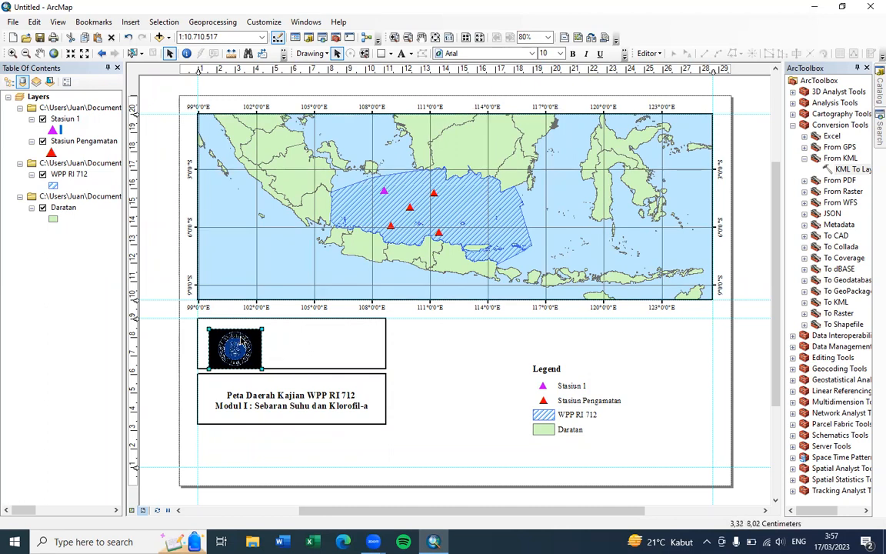
right_click(241, 341)
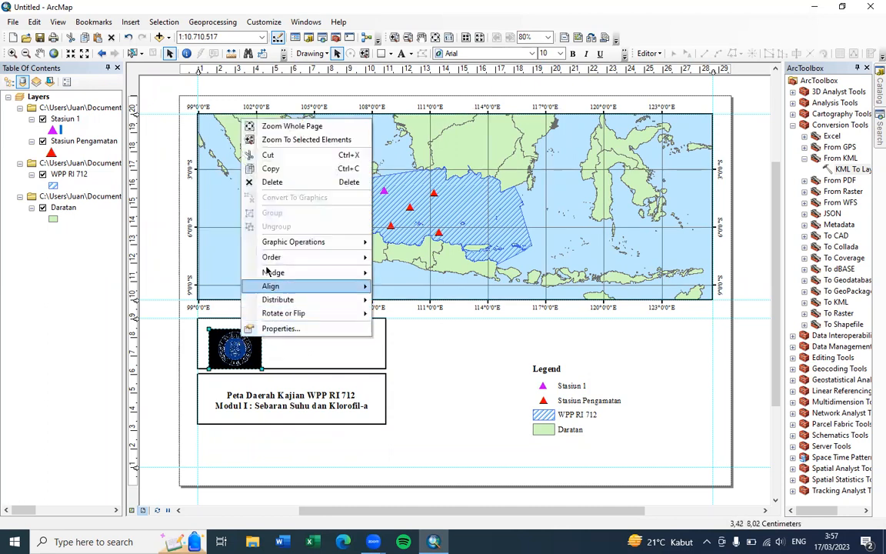
left_click(278, 182)
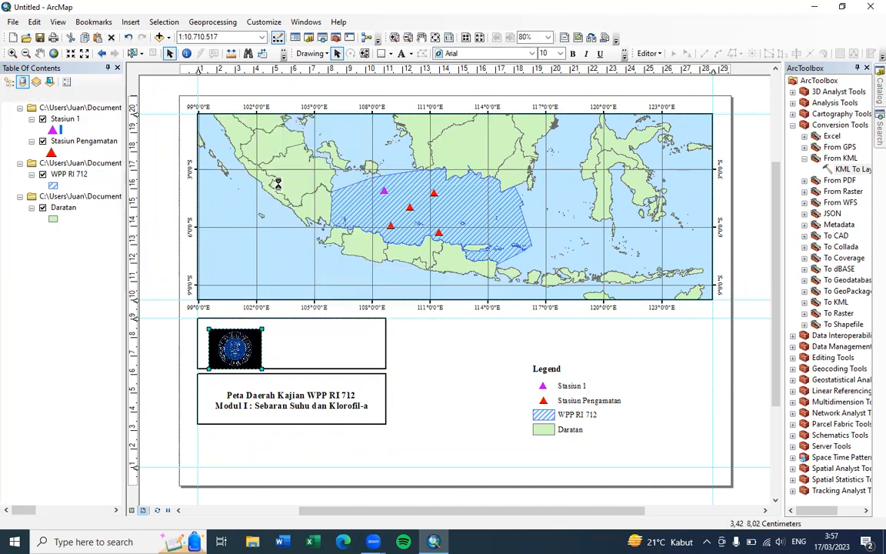
- Insert the Logo_Institut_Teknologi_Bandung picture from the M3 folder under Semester 7 and KAL
left_click(131, 23)
left_click(158, 166)
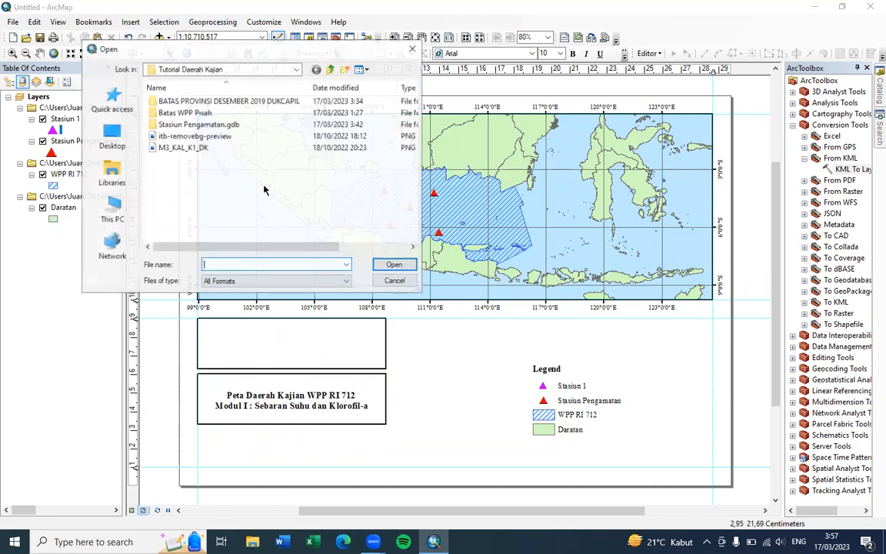
left_click(331, 69)
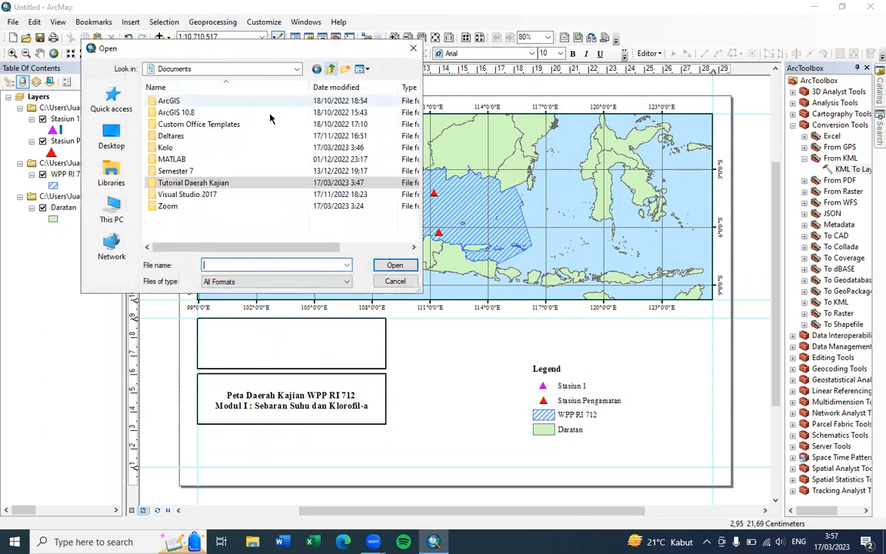
double_click(180, 169)
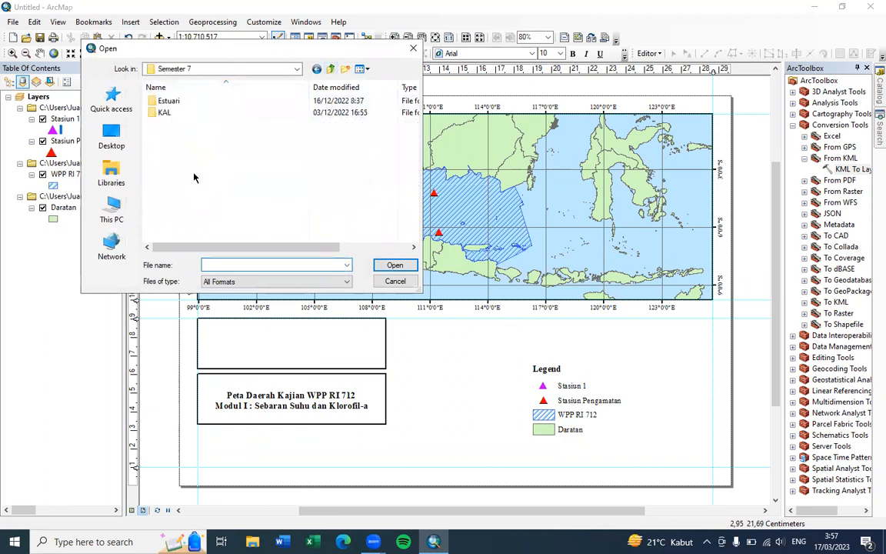
double_click(168, 112)
double_click(173, 112)
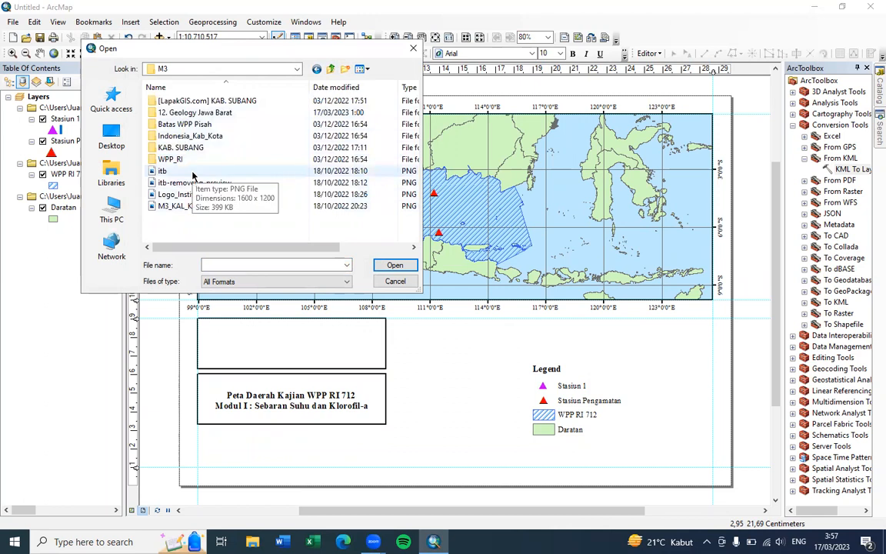
left_click(223, 194)
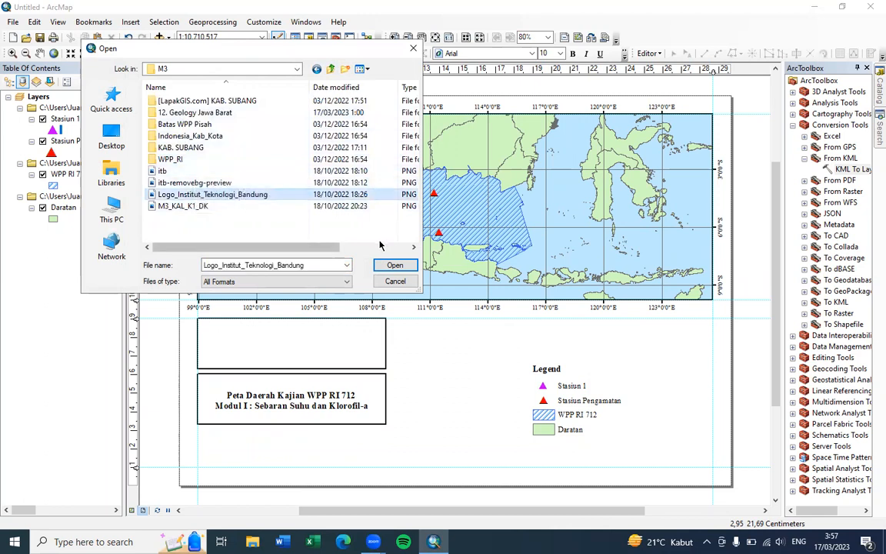
left_click(394, 264)
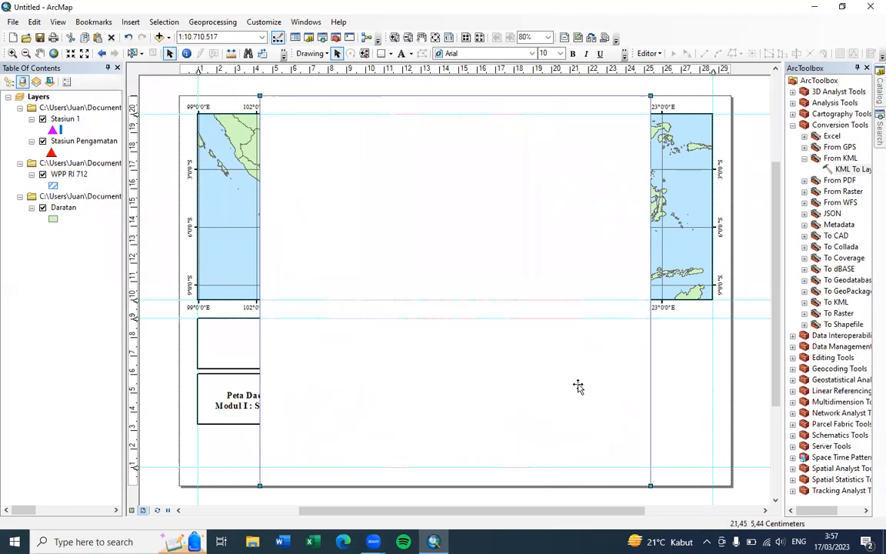
- Shrink the inserted logo and place it inside the left end of the empty frame above the title box
left_click(637, 160)
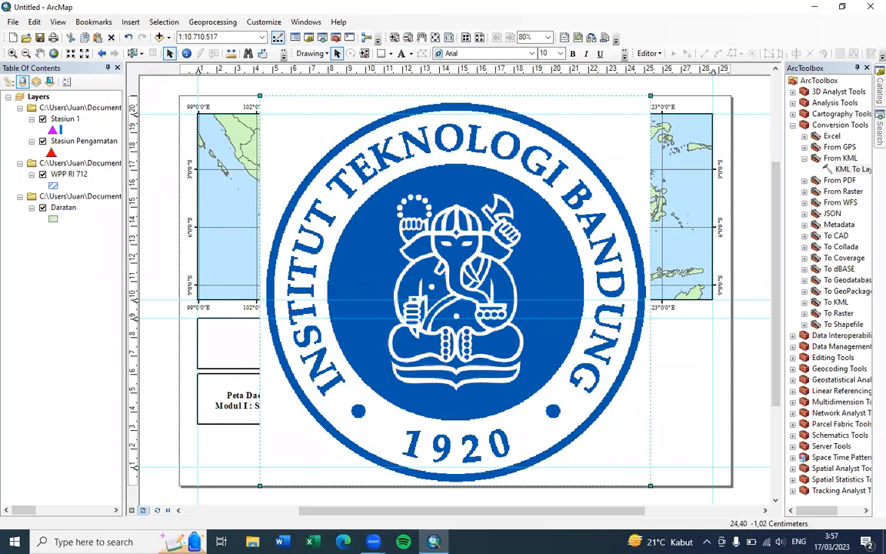
left_click_drag(650, 486, 231, 340)
left_click(298, 344)
left_click(235, 343)
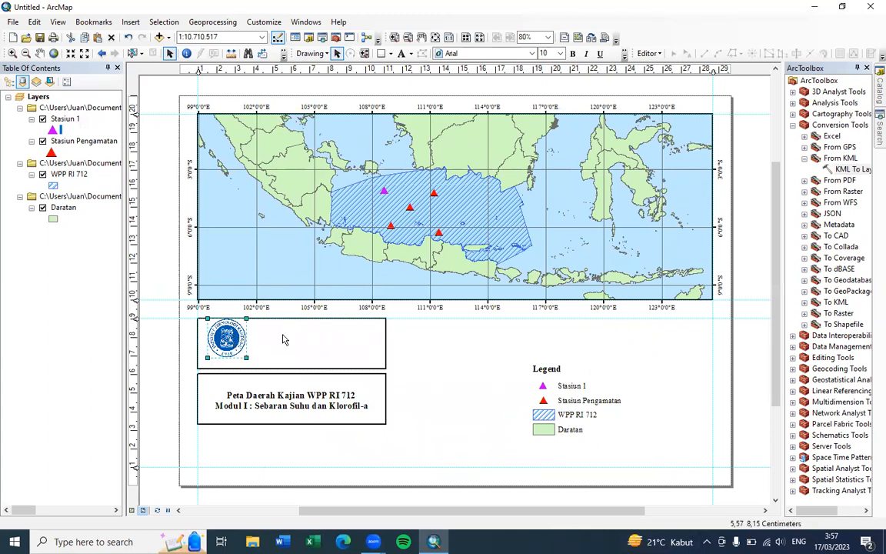
- Align the logo to the vertical center of its surrounding frame
right_click(283, 340)
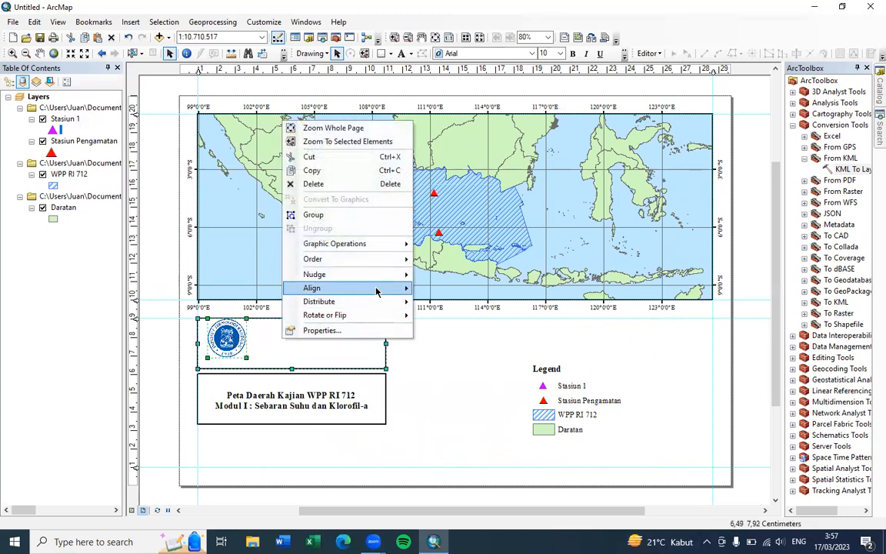
mouse_move(375, 288)
left_click(447, 359)
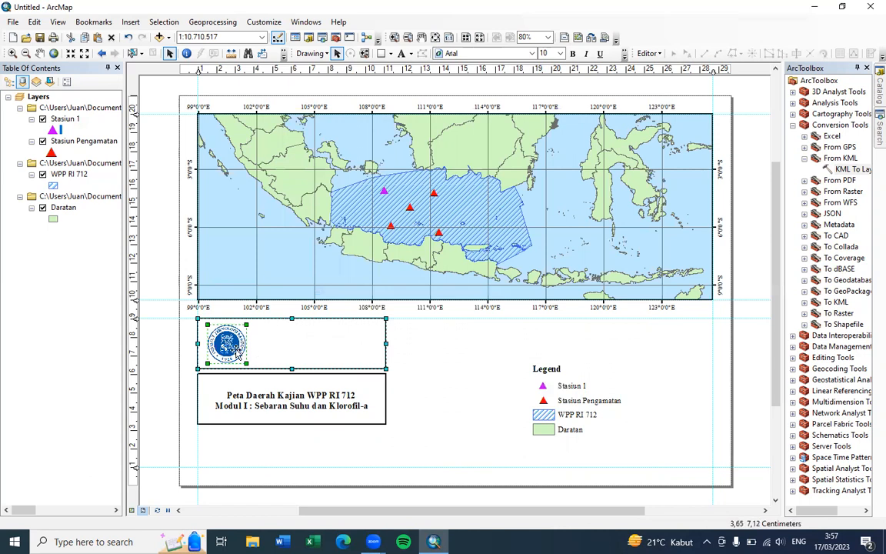
- Copy the two-line title text and place the copy in the blank area right of the logo frame
left_click(344, 412)
left_click(345, 413)
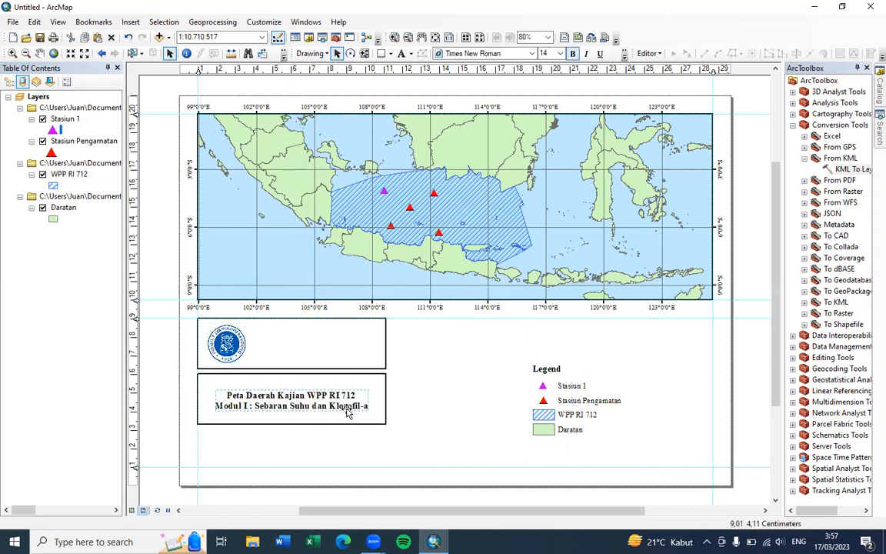
key("super")
key("super")
left_click(343, 406)
left_click(400, 399)
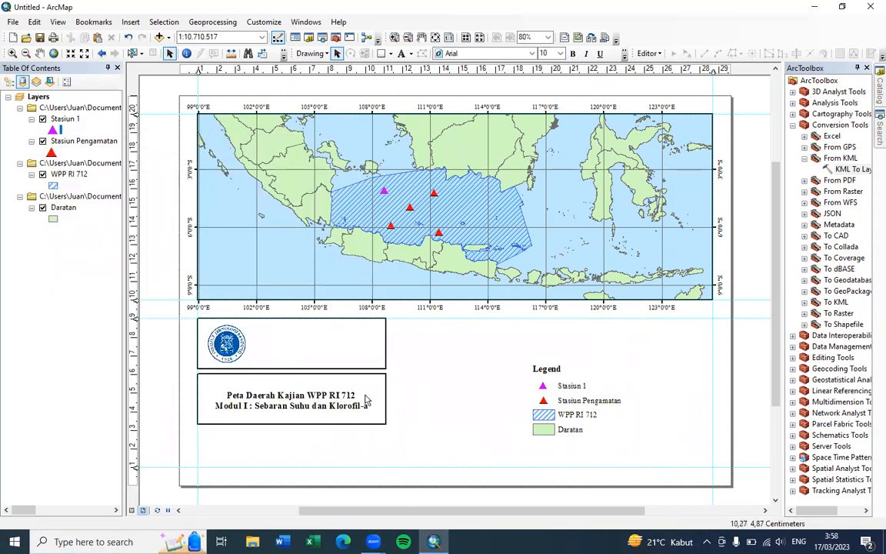
left_click(350, 411)
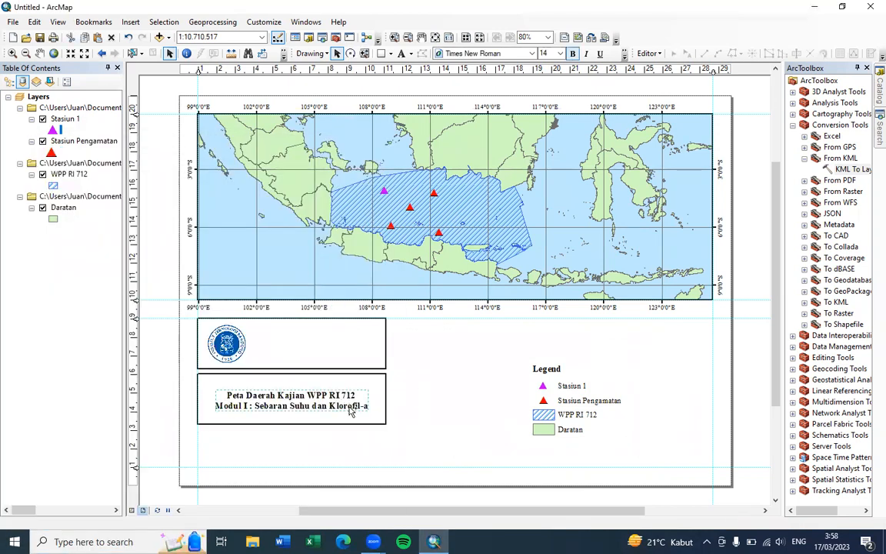
left_click_drag(350, 412, 491, 353)
- Replace the copied text with "Program Studi Oseanografi" and "Institut Teknologi Bandung" on two lines, with full justification
double_click(460, 349)
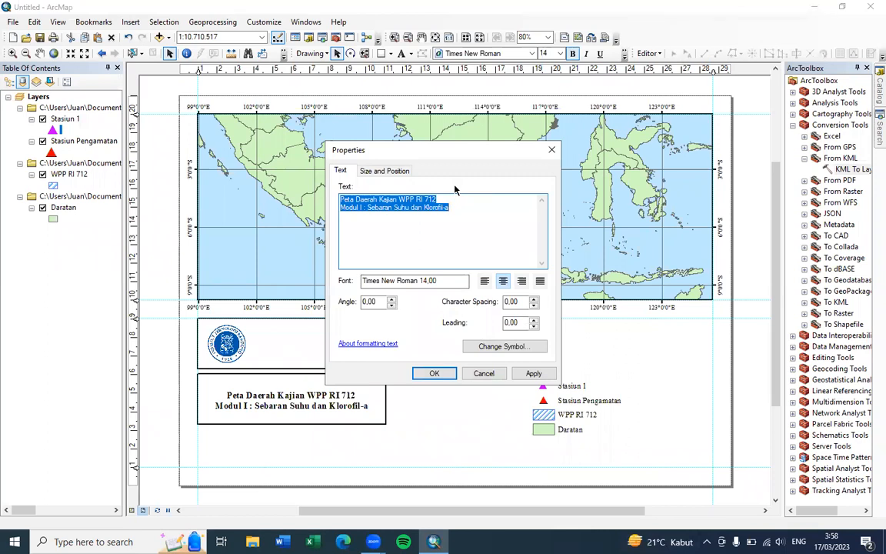
type("Program Studi Oseanografi")
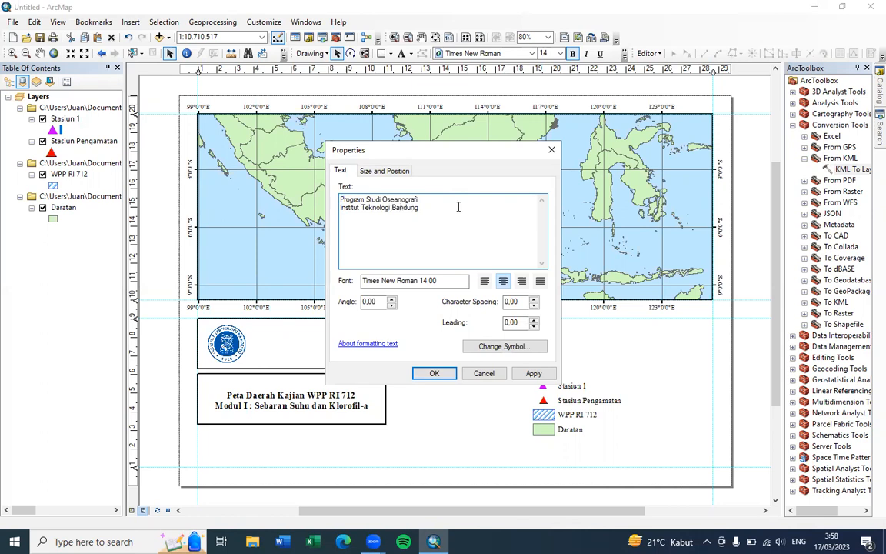
left_click(540, 280)
left_click(533, 373)
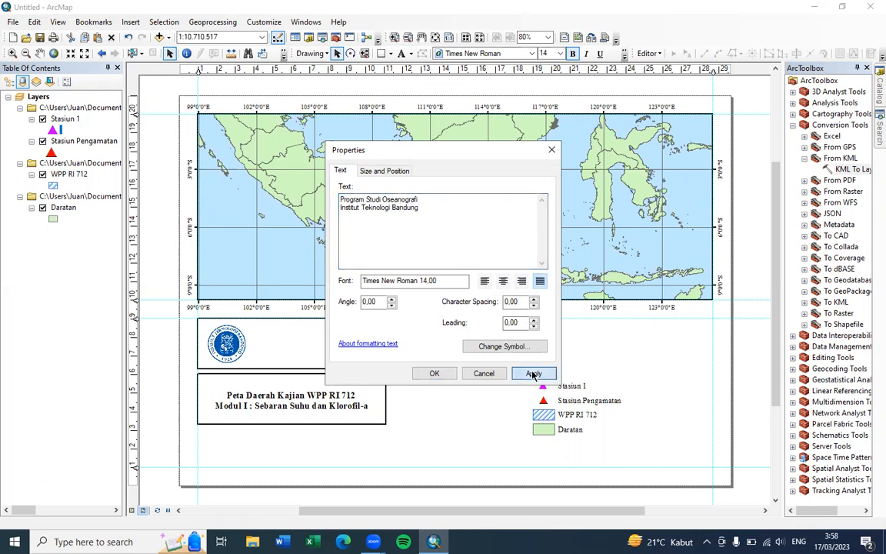
left_click(477, 374)
- Move the institution text into the upper frame beside the logo and deselect it
left_click_drag(485, 359, 352, 349)
left_click(427, 374)
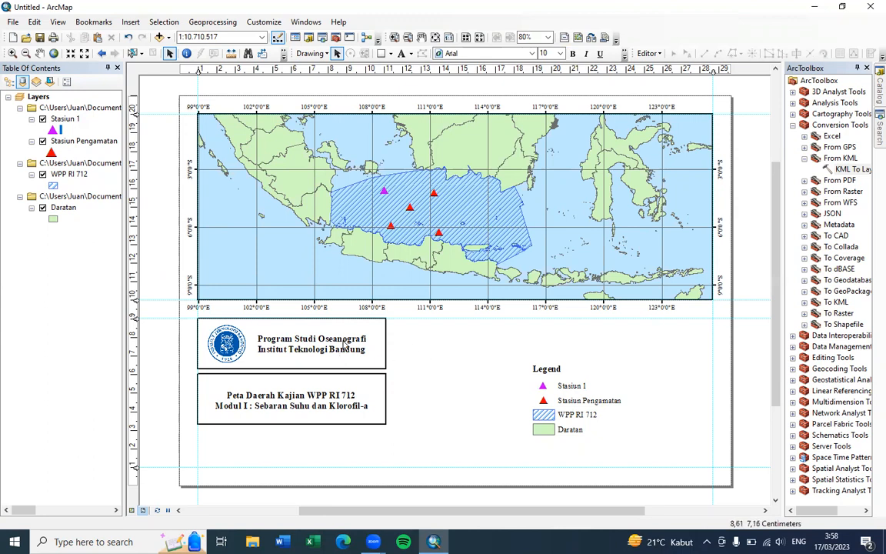
- Duplicate the title frame and place the copy directly below the original, lined up with its edges
left_click(367, 405)
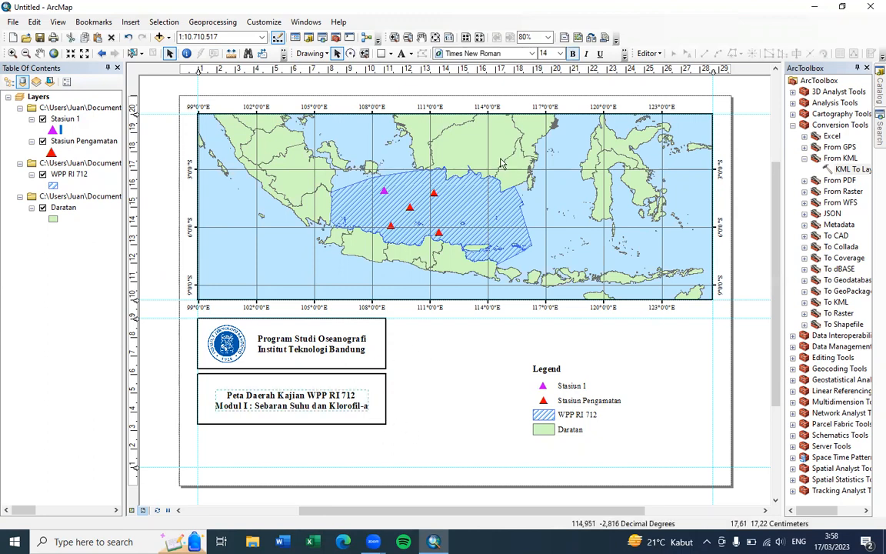
left_click(379, 380)
left_click(410, 427)
left_click(386, 416)
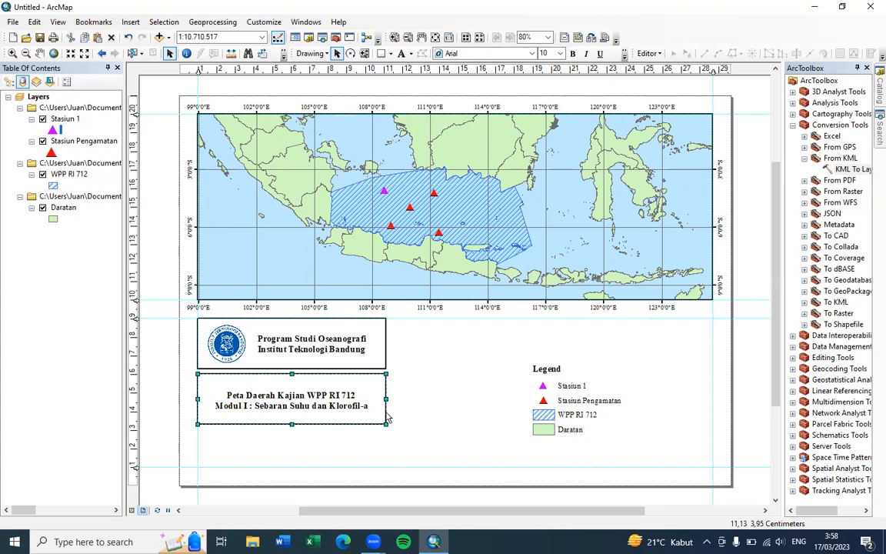
key("super+v")
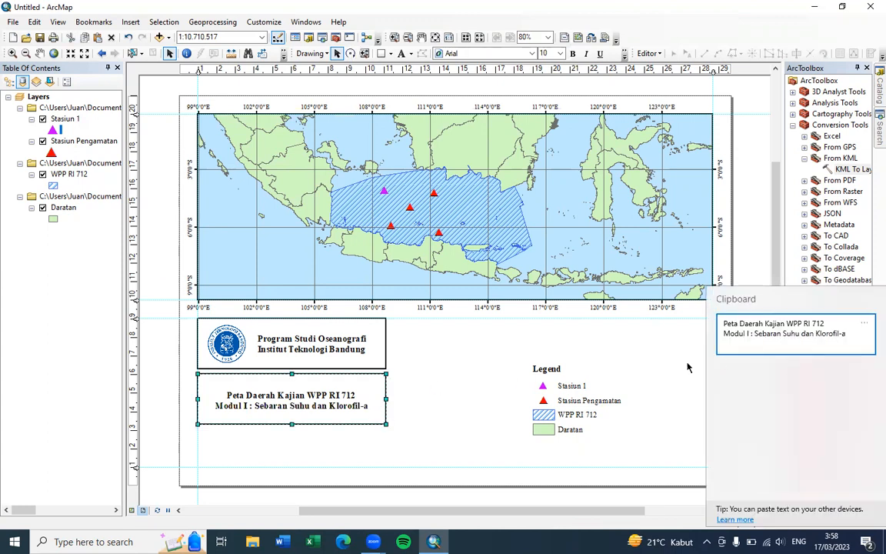
key("Escape")
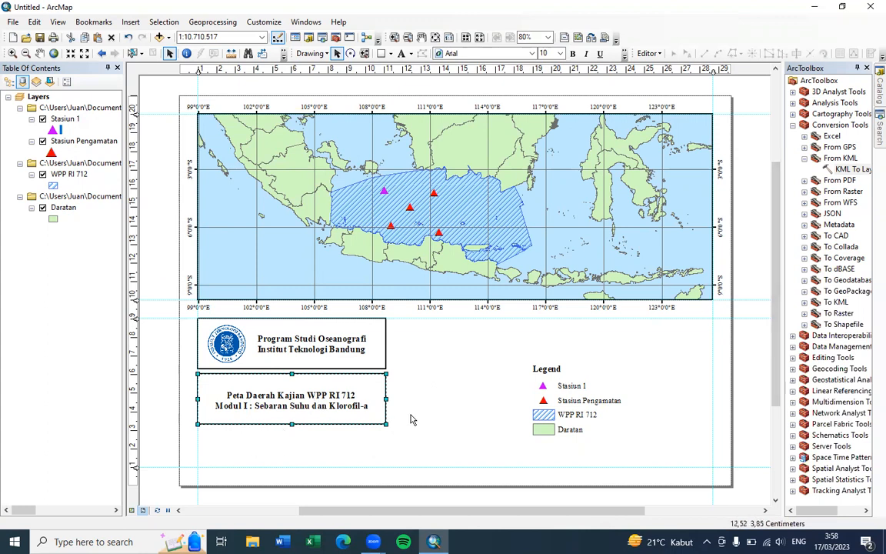
key("ctrl+v")
left_click_drag(375, 406, 357, 461)
key("Down")
key("Down")
key("Down")
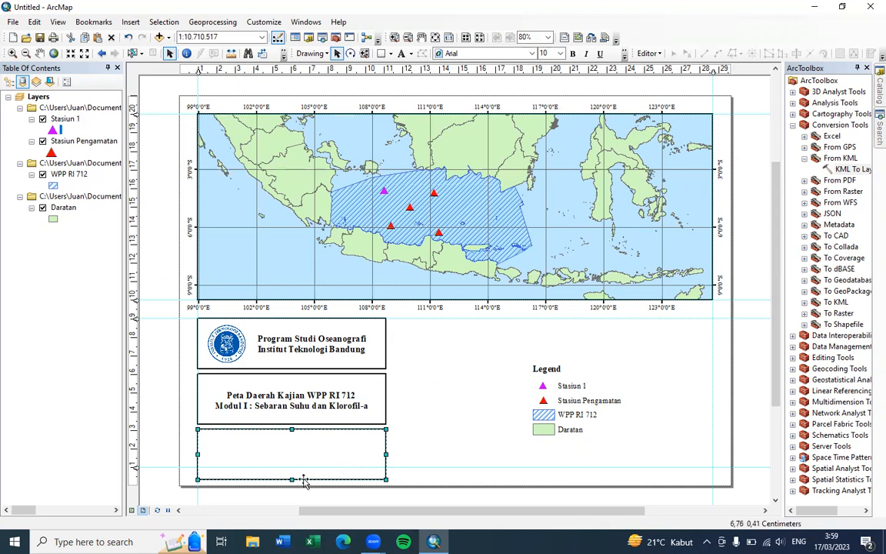
- Resize the title frame and its copy to fit above the bottom margin guide, moving the title text up within its shortened frame
left_click_drag(291, 481, 292, 467)
left_click(292, 419)
left_click_drag(292, 425, 309, 395)
left_click(299, 400)
left_click(292, 431)
left_click_drag(292, 429, 293, 422)
left_click(397, 420)
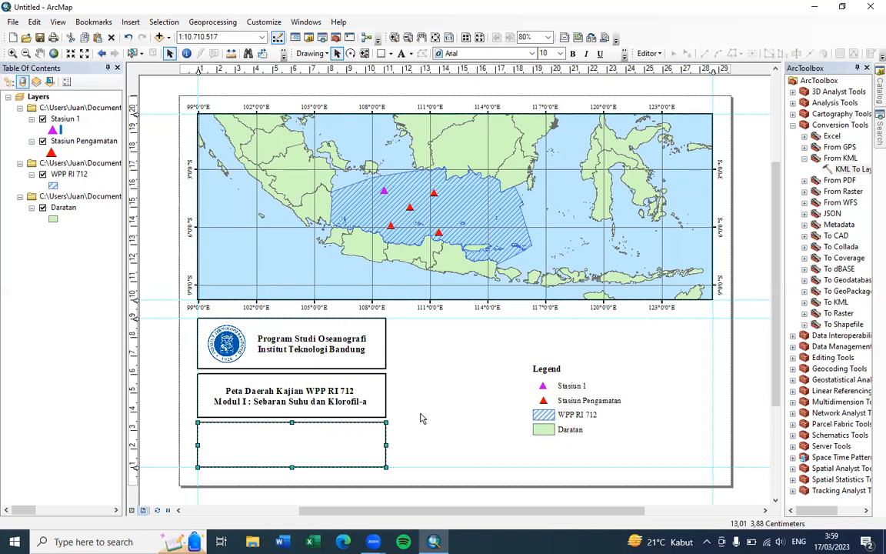
- Copy the two-line title text and place the copy in the blank area above the legend
left_click(310, 392)
left_click(316, 394)
left_click(320, 399)
left_click(443, 390)
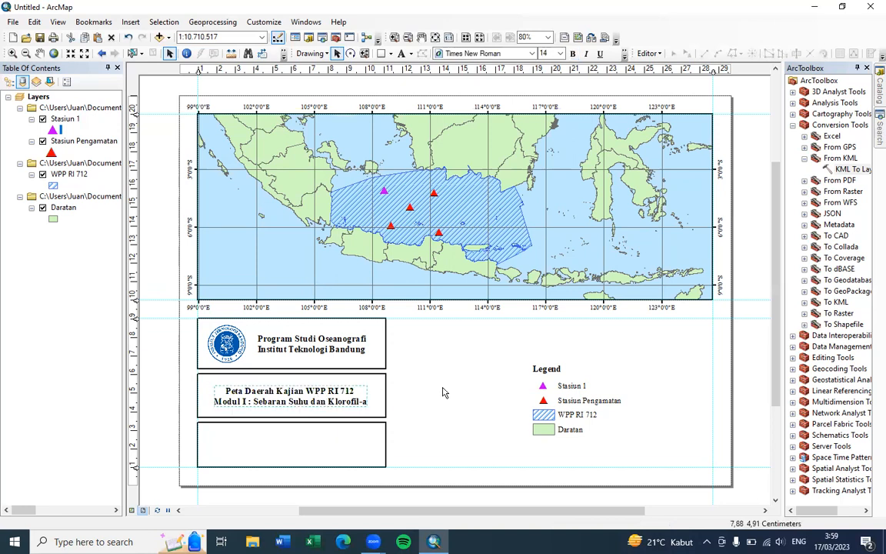
left_click(333, 409)
key("super+v")
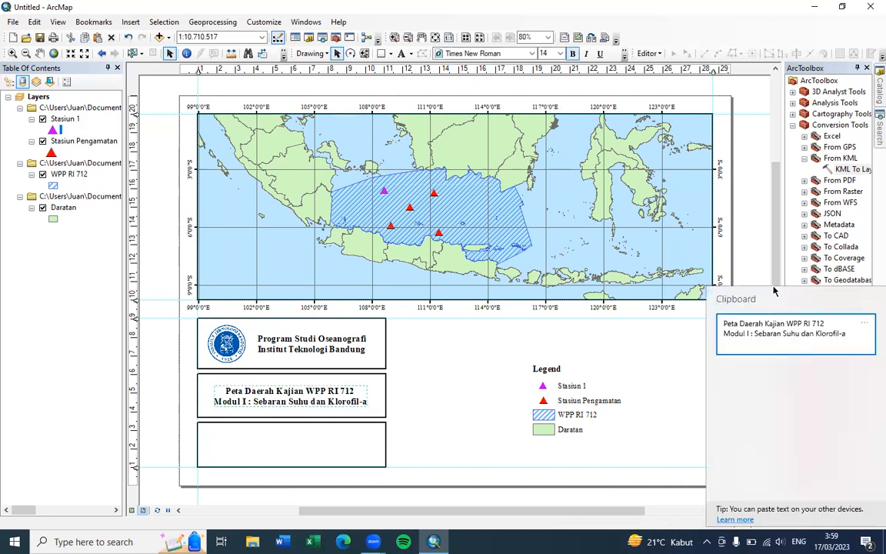
key("Escape")
left_click(333, 399)
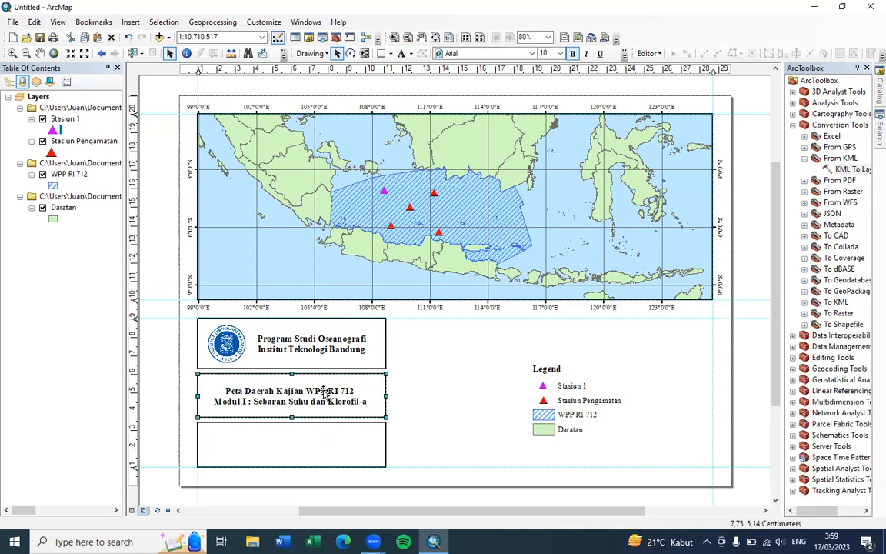
left_click(332, 399)
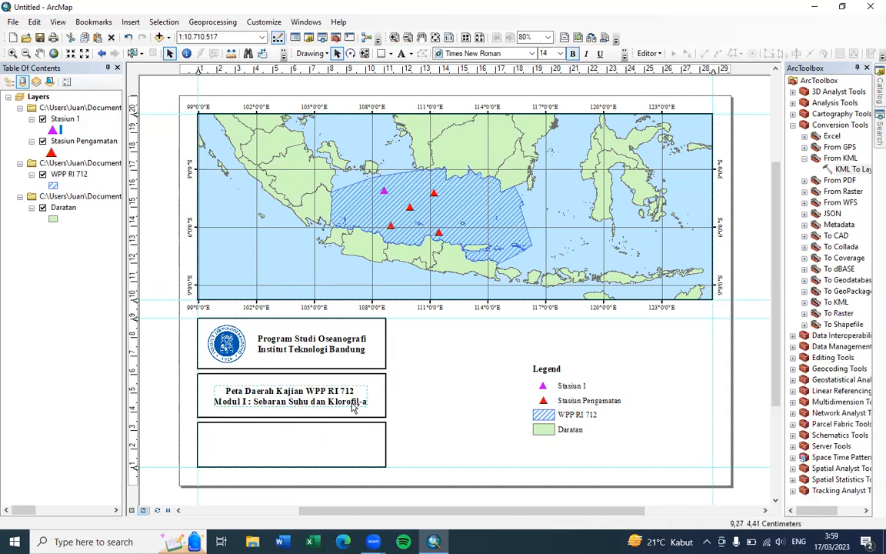
key("ctrl+c")
key("ctrl+v")
left_click_drag(340, 409, 546, 360)
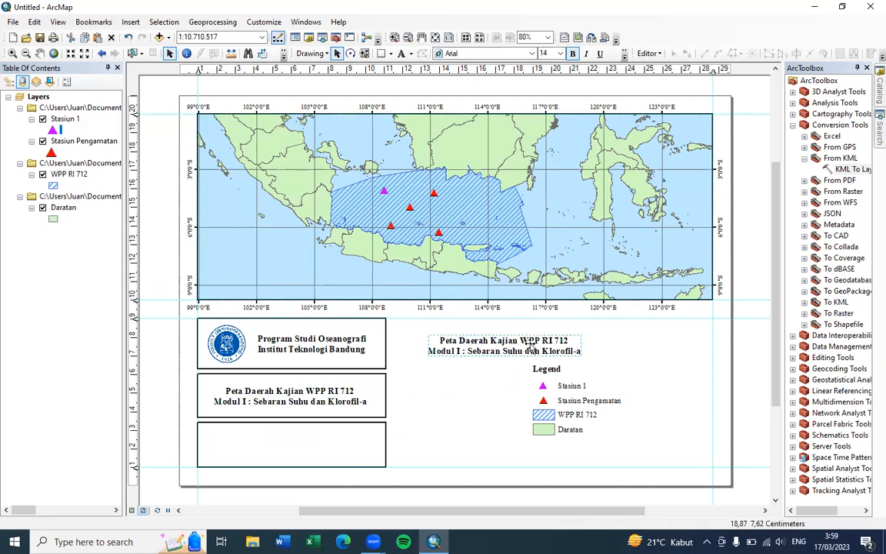
- Replace the copied text with three lines: "Proyeksi: Mercator", "Sistem Grid: Geographic" and "Datum: World Geographic System 1984"
double_click(528, 347)
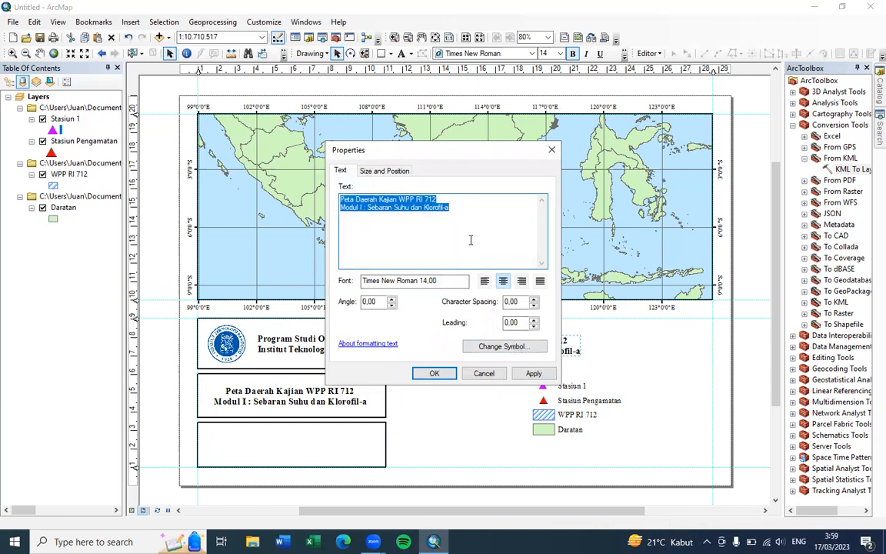
type("Pro")
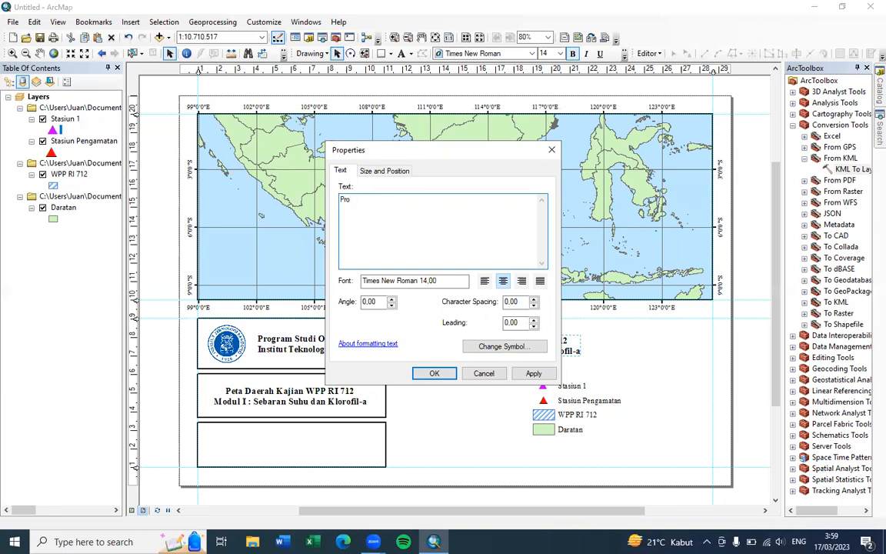
type("yeksi: Mercator")
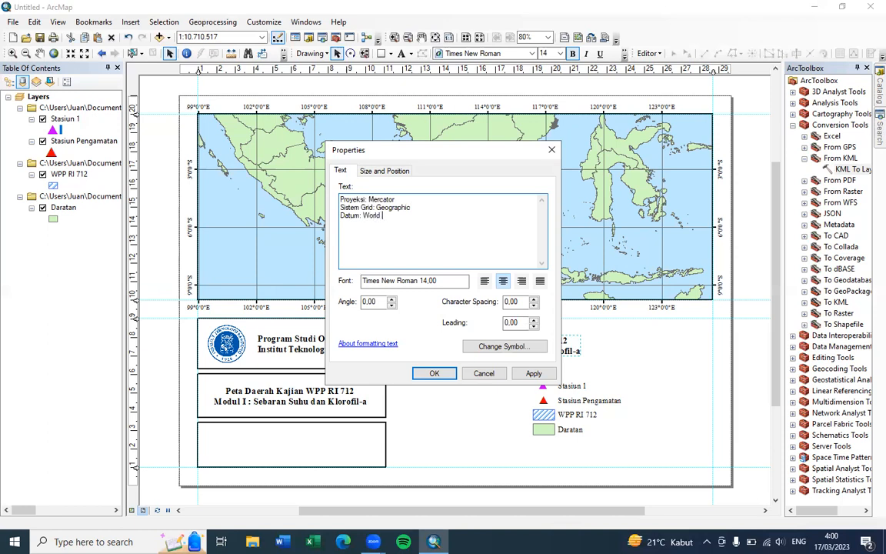
type("ographic System 19841")
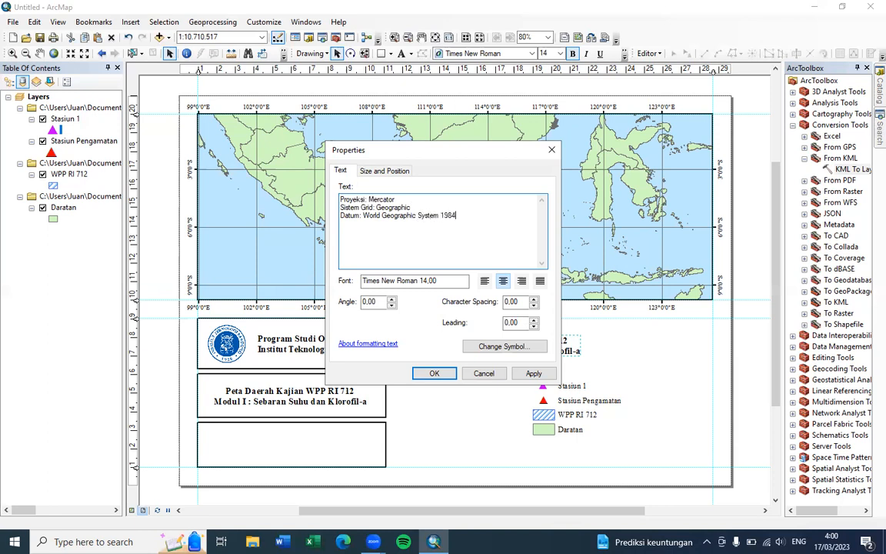
left_click(531, 375)
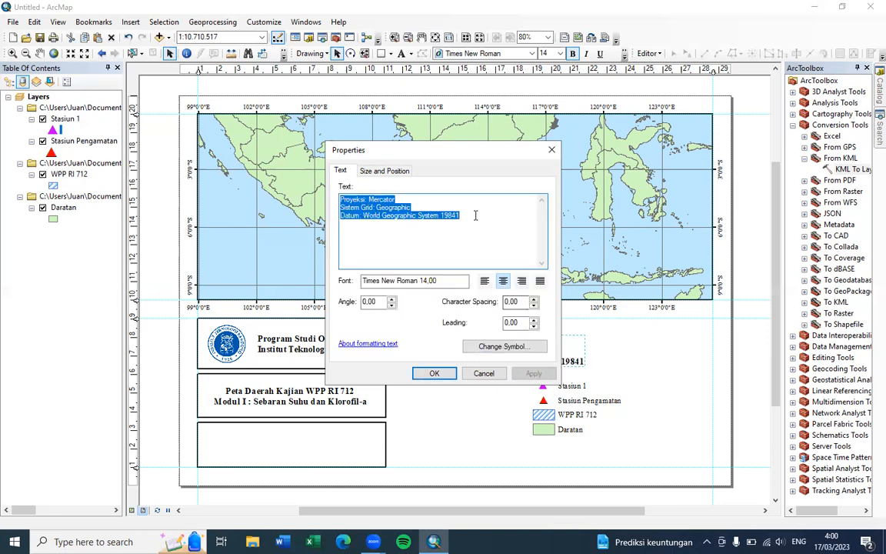
left_click(474, 215)
key("BackSpace")
left_click(533, 375)
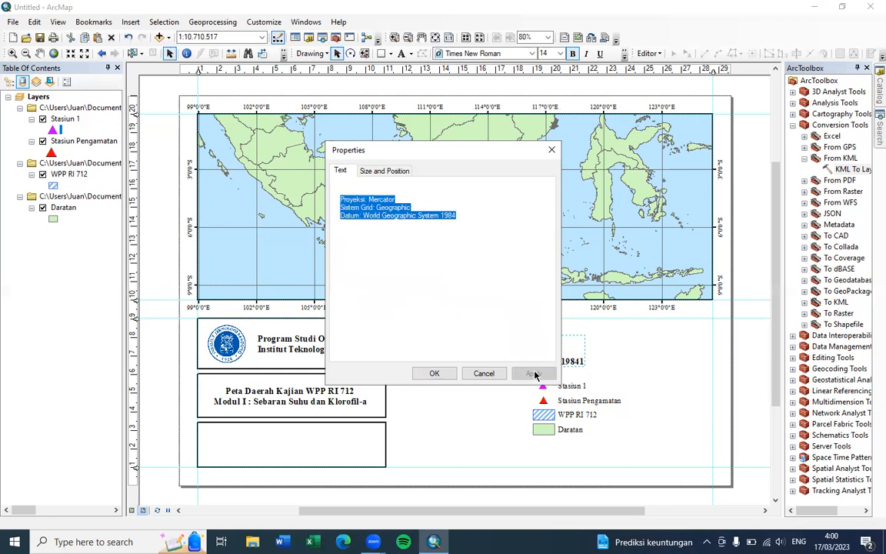
left_click(434, 373)
- Move the projection and datum text into the empty lowest frame
left_click_drag(543, 359, 321, 449)
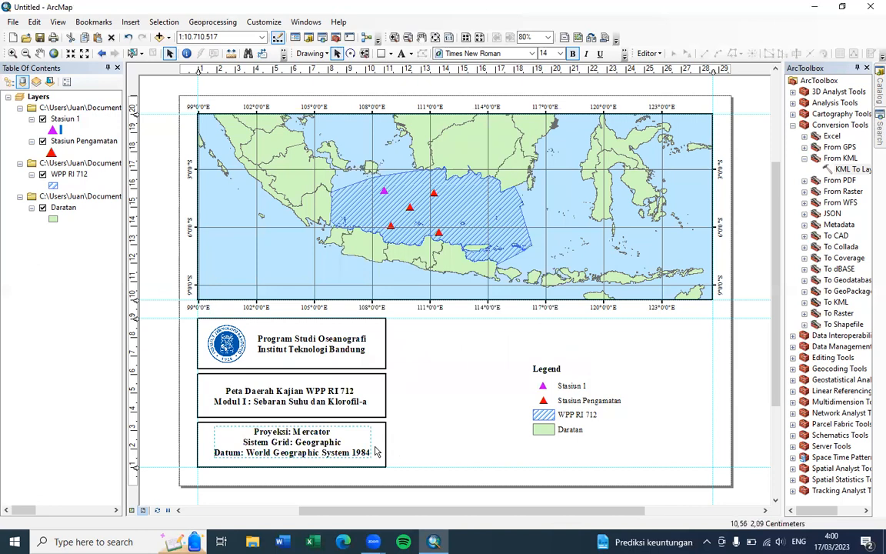
left_click(336, 447)
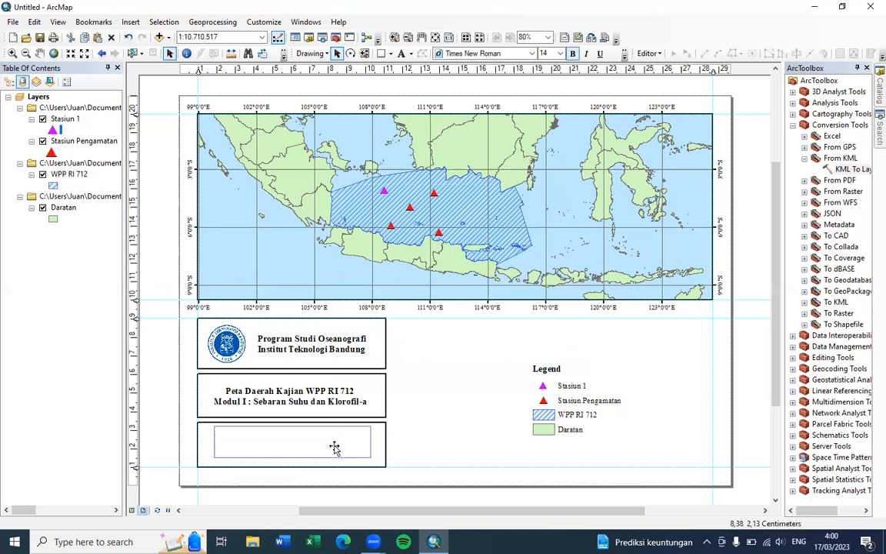
left_click(409, 431)
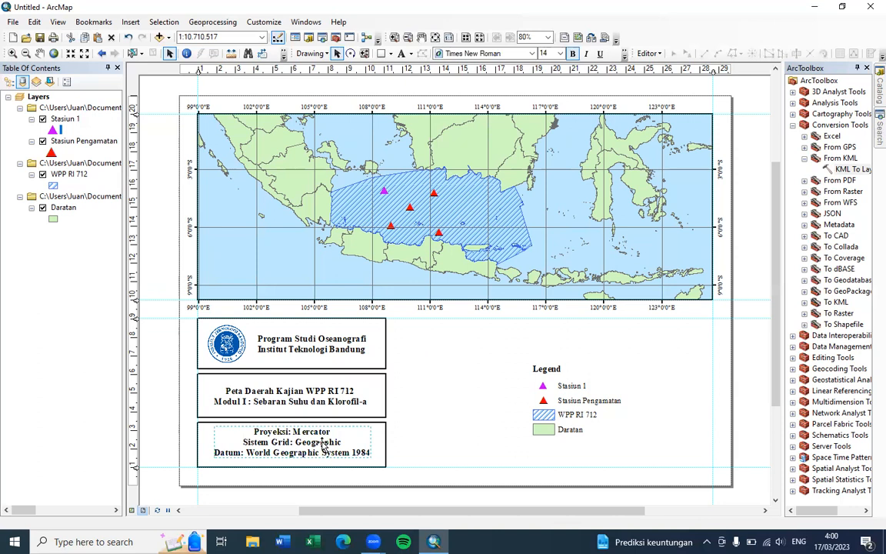
- Align the projection and datum text with the lowest frame, both to its vertical center and to its horizontal center
left_click(377, 448)
right_click(377, 448)
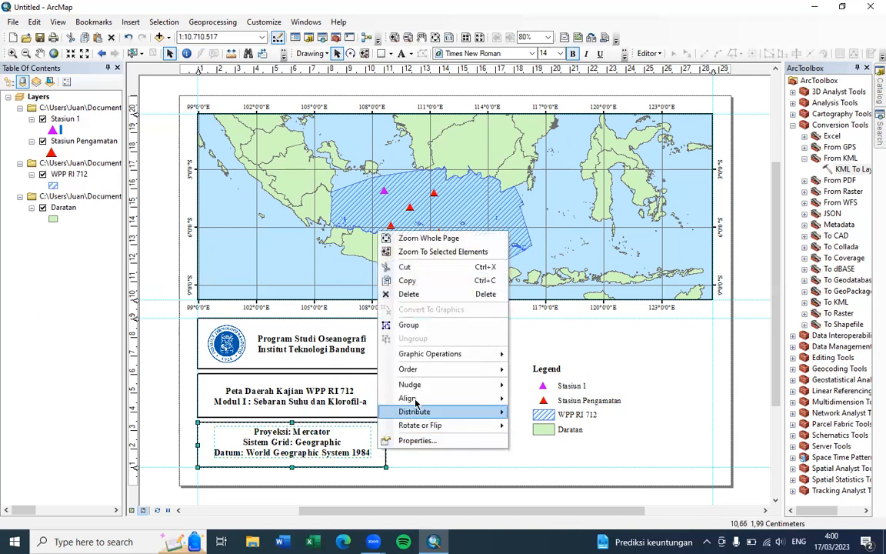
mouse_move(439, 398)
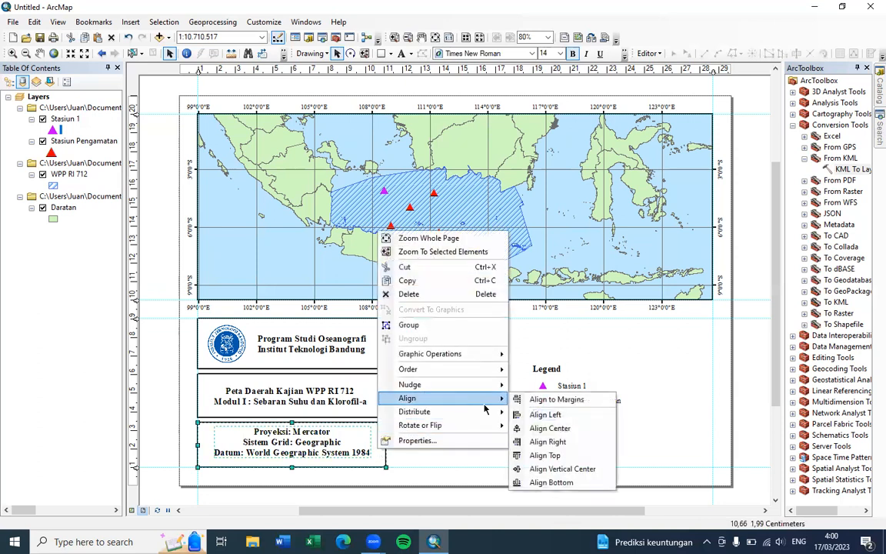
left_click(550, 468)
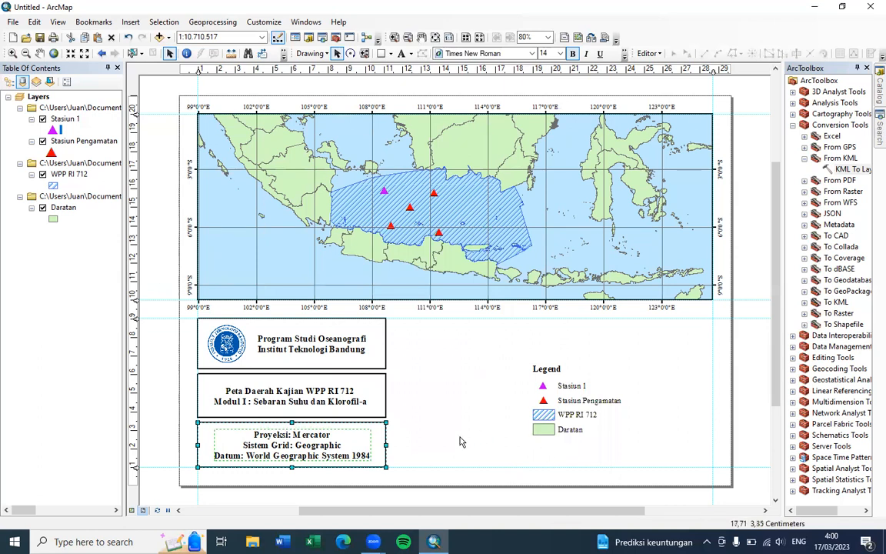
right_click(382, 444)
mouse_move(462, 390)
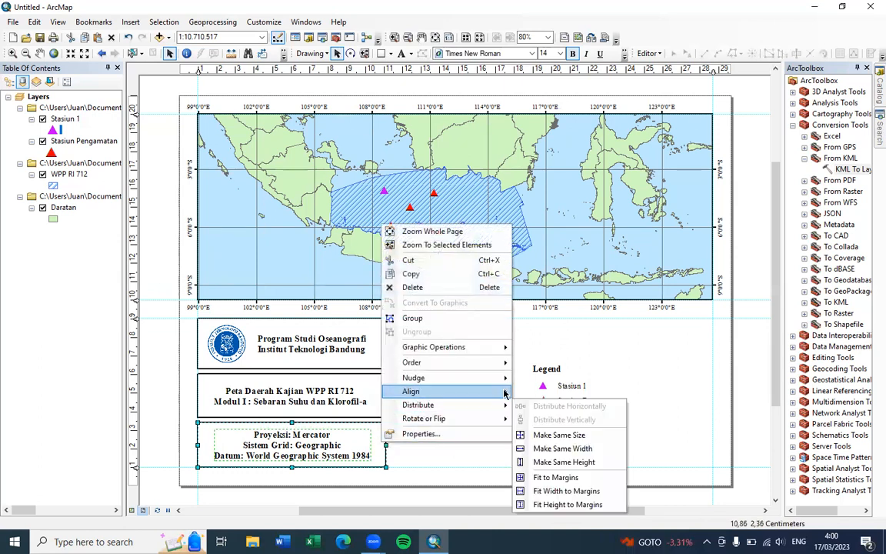
left_click(561, 421)
- Align the two-line title text to the horizontal and vertical center of the middle frame, and deselect them
left_click(298, 395)
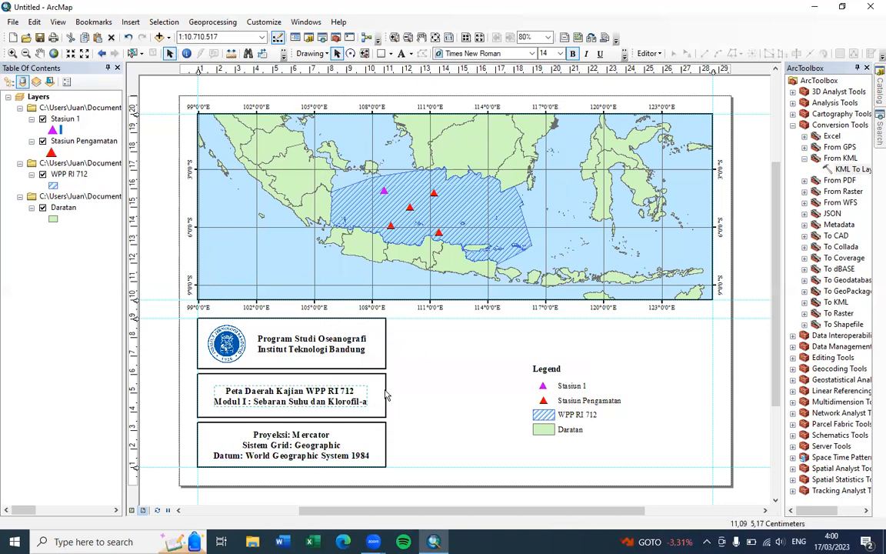
right_click(384, 389)
mouse_move(496, 344)
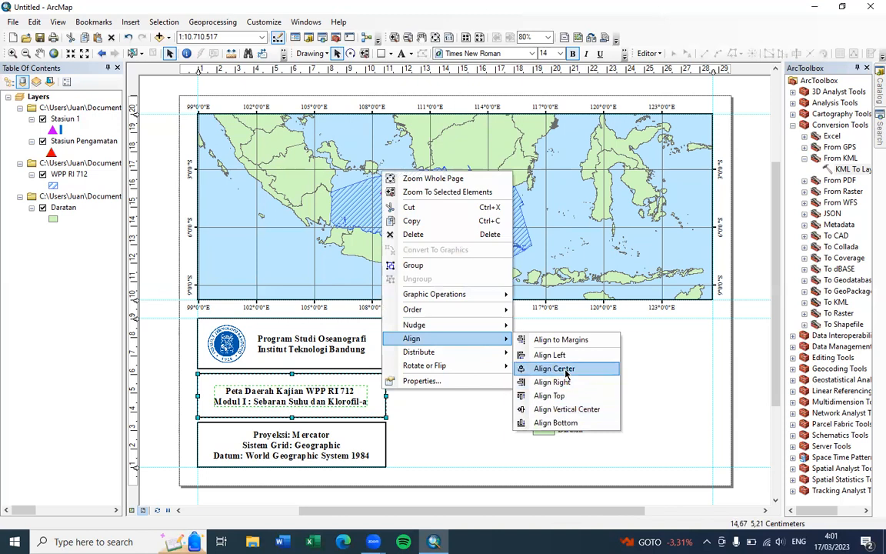
left_click(567, 371)
right_click(366, 394)
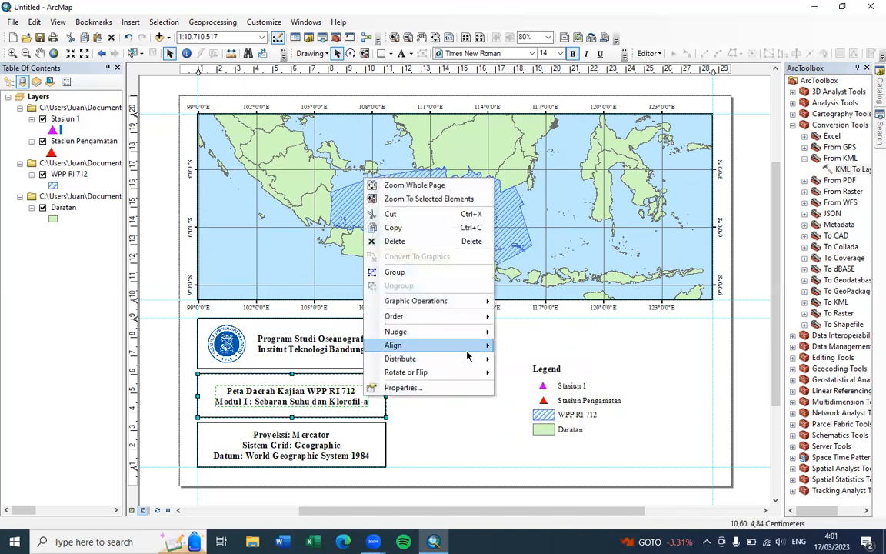
mouse_move(477, 345)
left_click(542, 416)
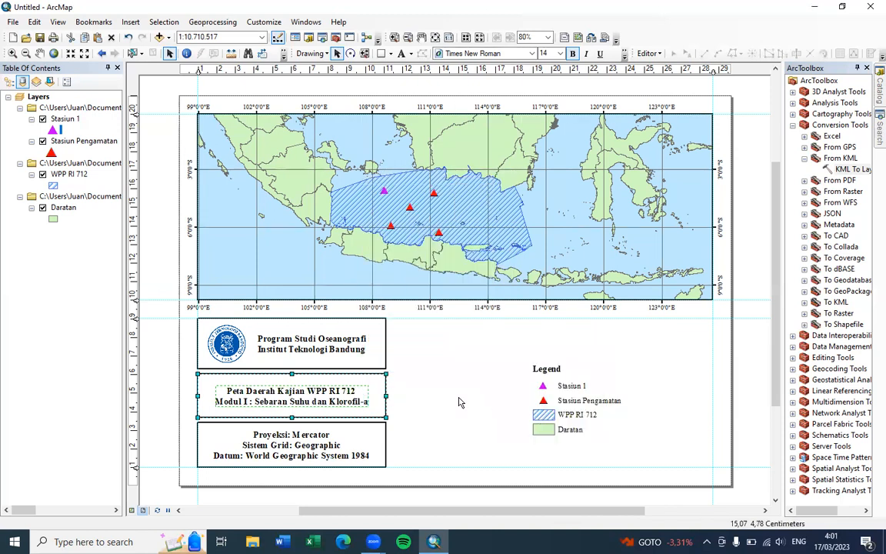
left_click(459, 401)
- Move the legend closer to the text frames and draw a rectangle about 8.2 by 8 cm over it, between the upper and lower guides
left_click_drag(576, 396, 472, 407)
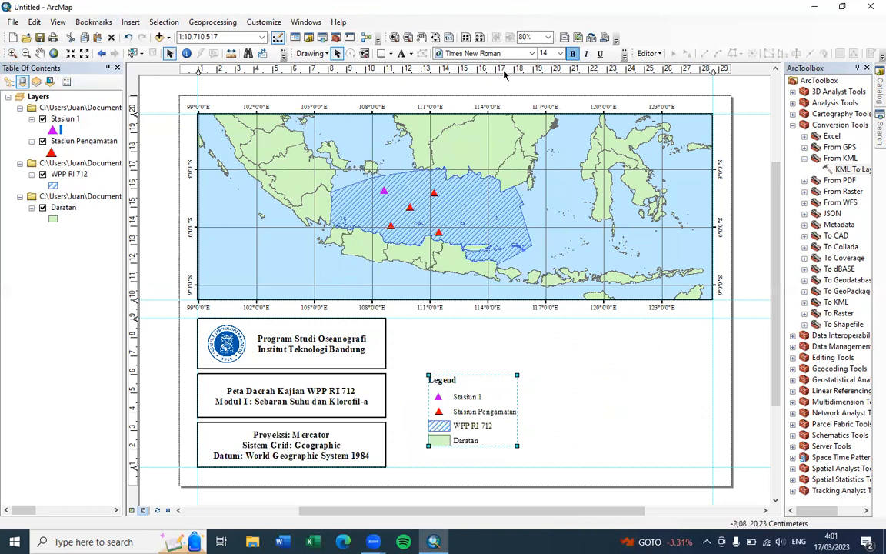
left_click(384, 53)
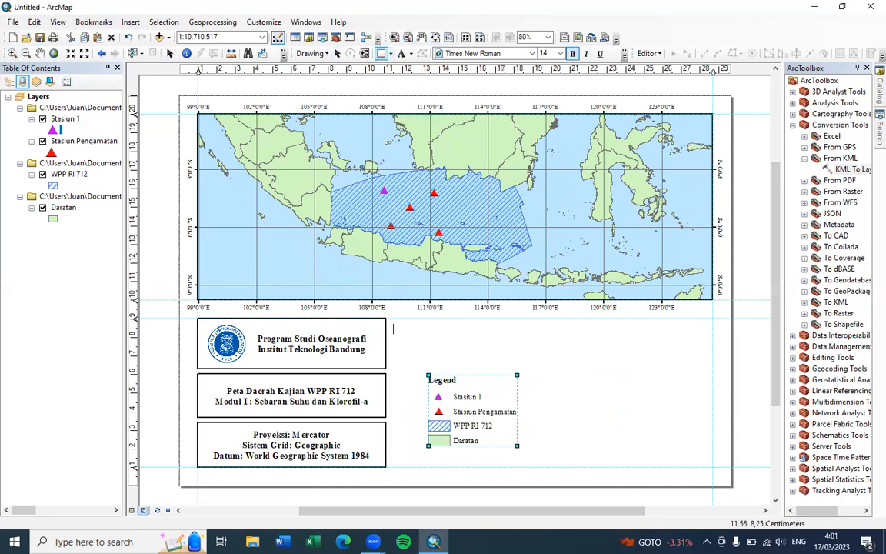
mouse_move(393, 318)
left_mouse_down()
mouse_move(501, 389)
mouse_move(492, 466)
mouse_move(545, 465)
left_mouse_up()
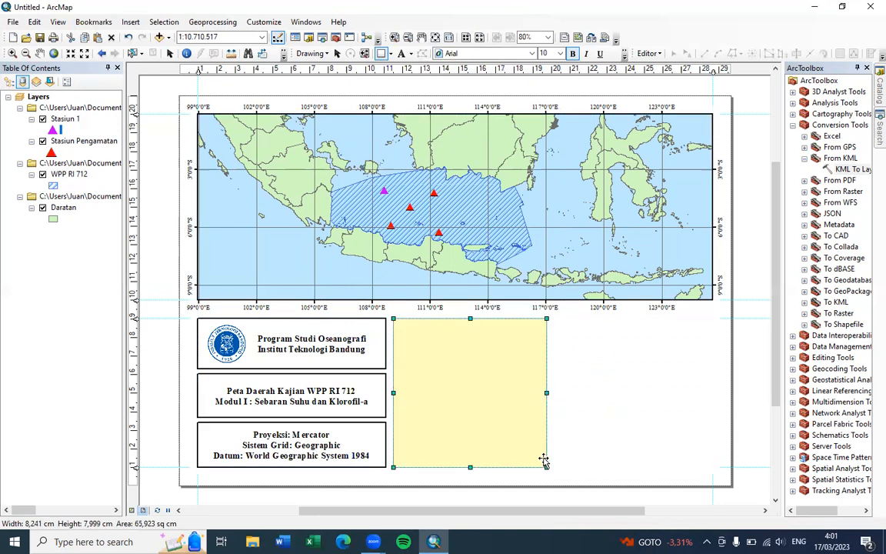
- Give the rectangle covering the legend no fill color and an outline width of 2
right_click(496, 392)
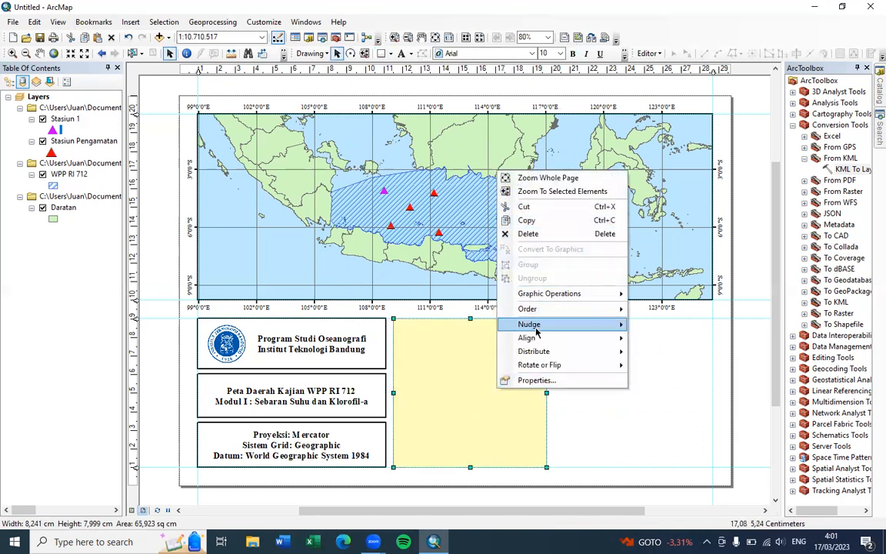
left_click(583, 380)
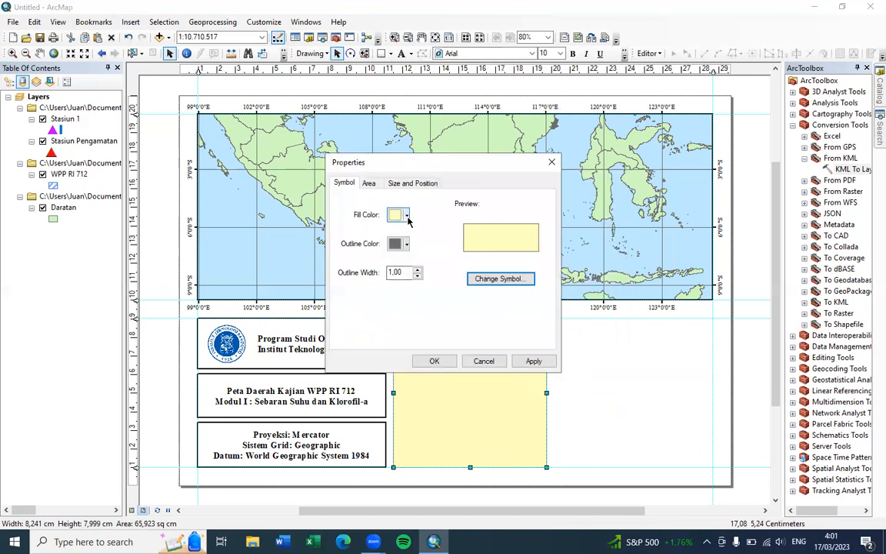
left_click(400, 216)
left_click(393, 248)
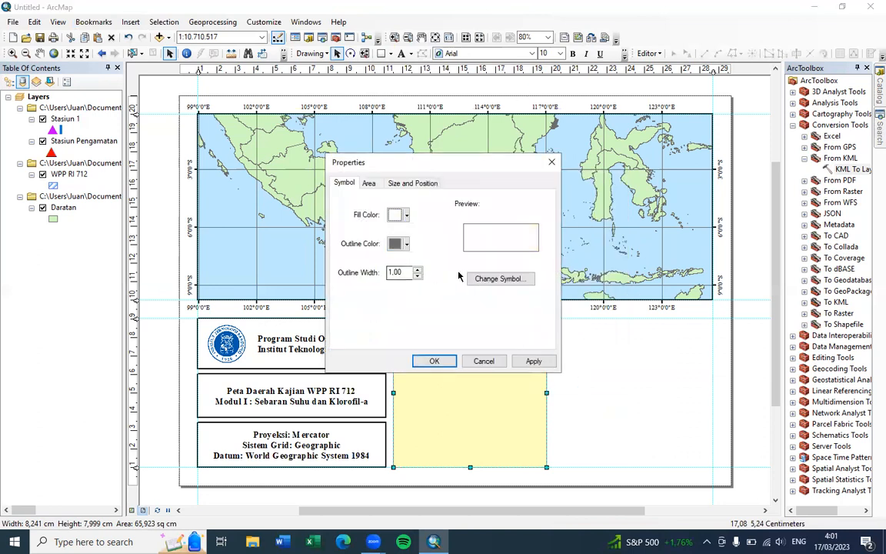
left_click(406, 217)
left_click(392, 228)
left_click(416, 275)
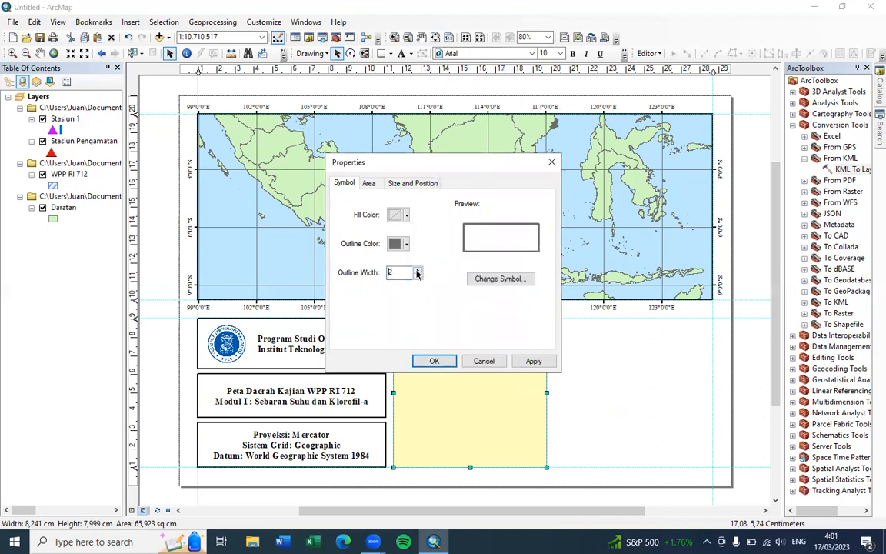
left_click(434, 361)
- Lower the legend frame's upper edge to the top of the middle text frame and set its outline color to black
left_click_drag(470, 317, 470, 374)
left_click(579, 374)
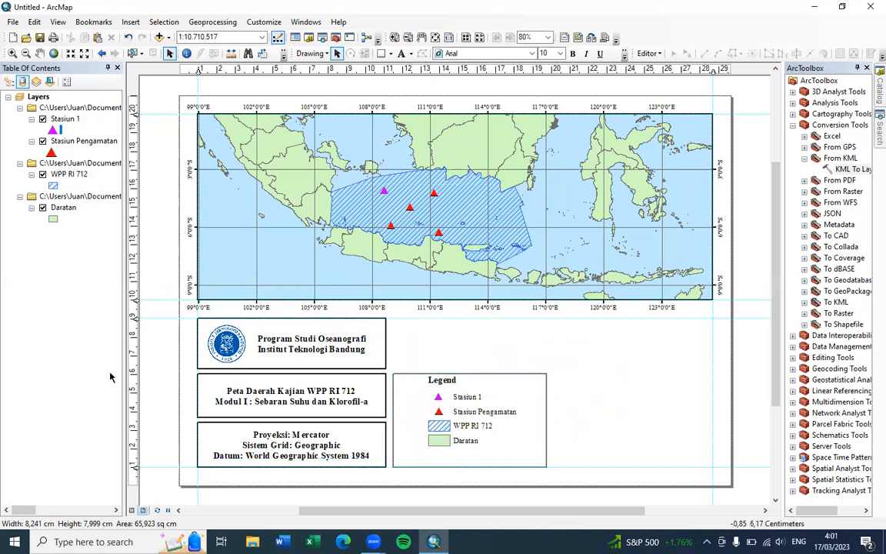
left_click(490, 379)
right_click(491, 379)
left_click(523, 364)
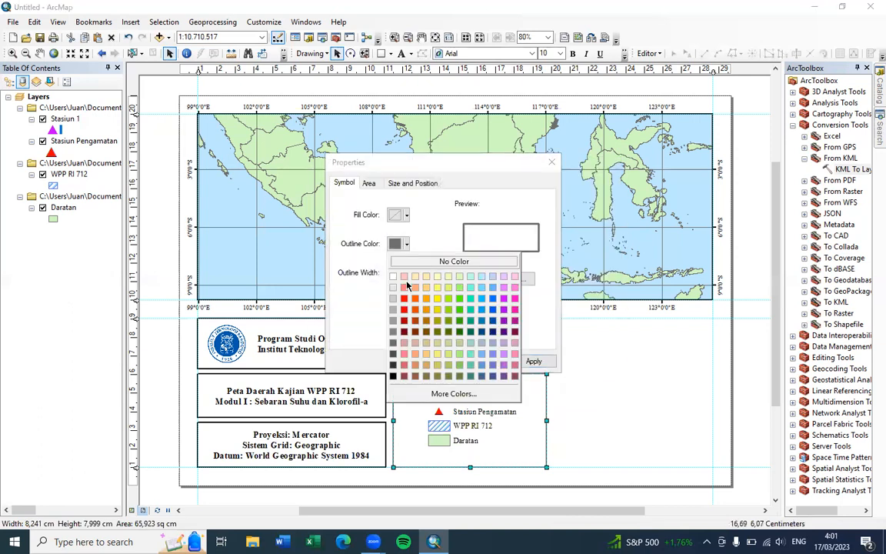
left_click(392, 375)
left_click(432, 361)
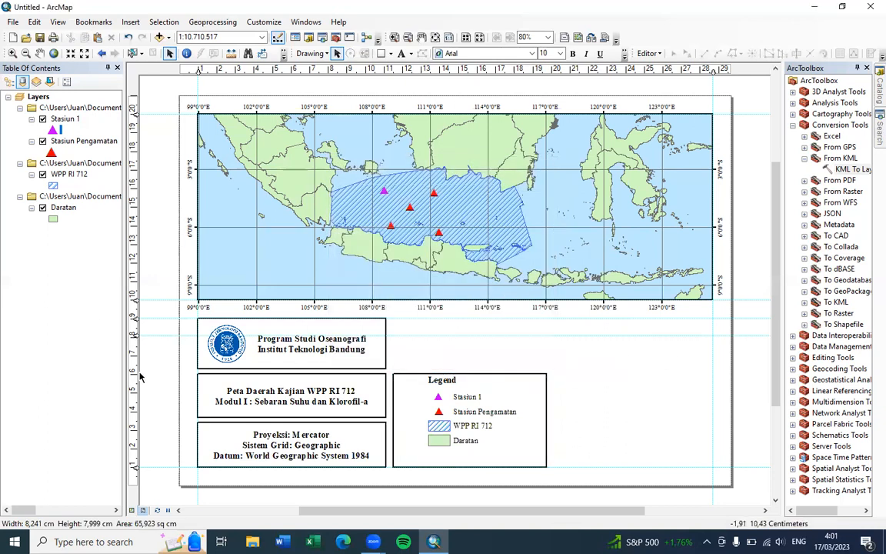
- Place a horizontal guide along the legend frame's upper edge and make the frame slightly narrower around the legend
left_click_drag(134, 333, 134, 372)
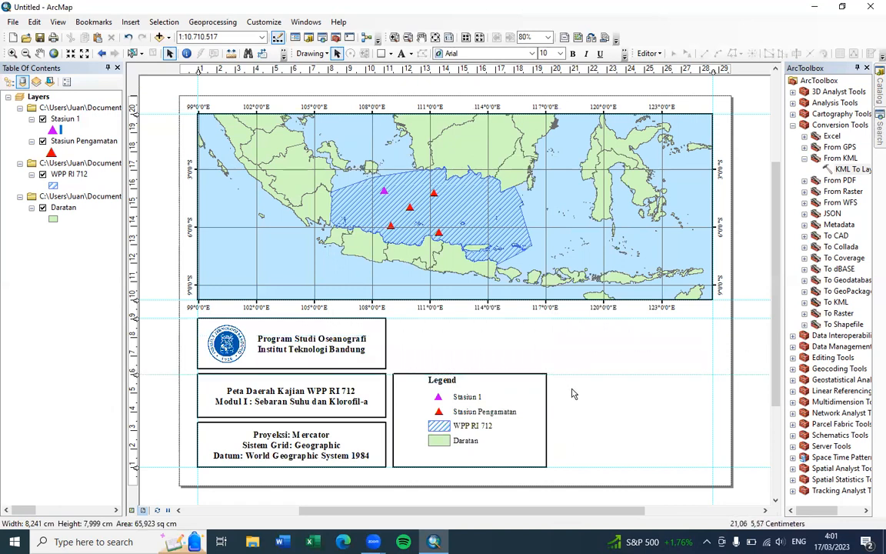
left_click(462, 417)
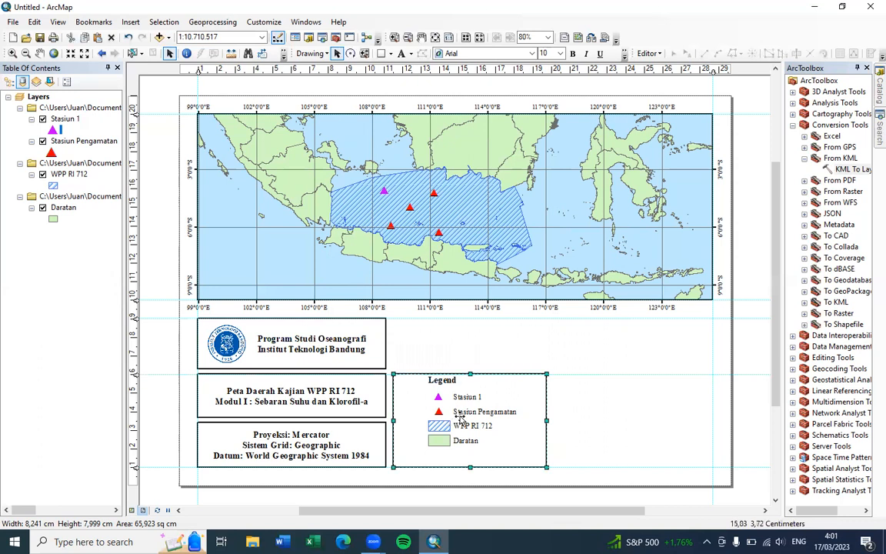
left_click_drag(439, 414, 448, 414)
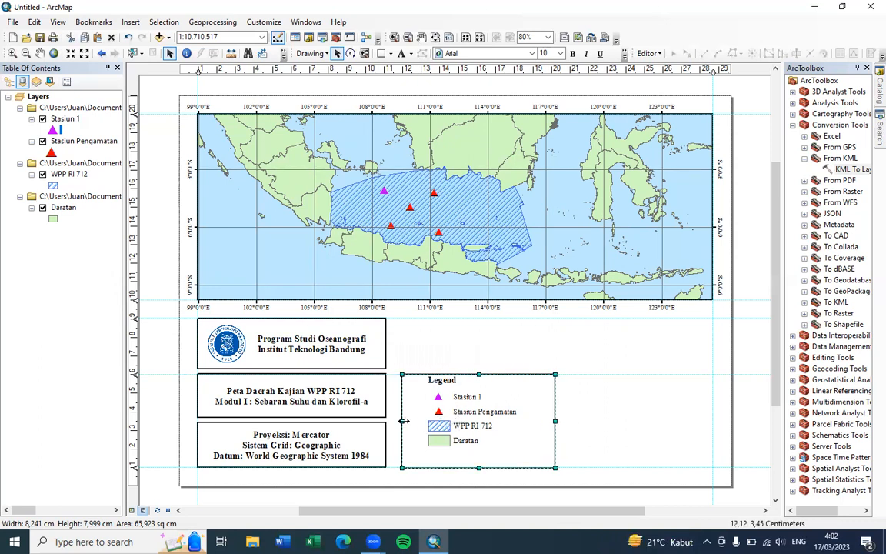
left_click_drag(403, 421, 394, 423)
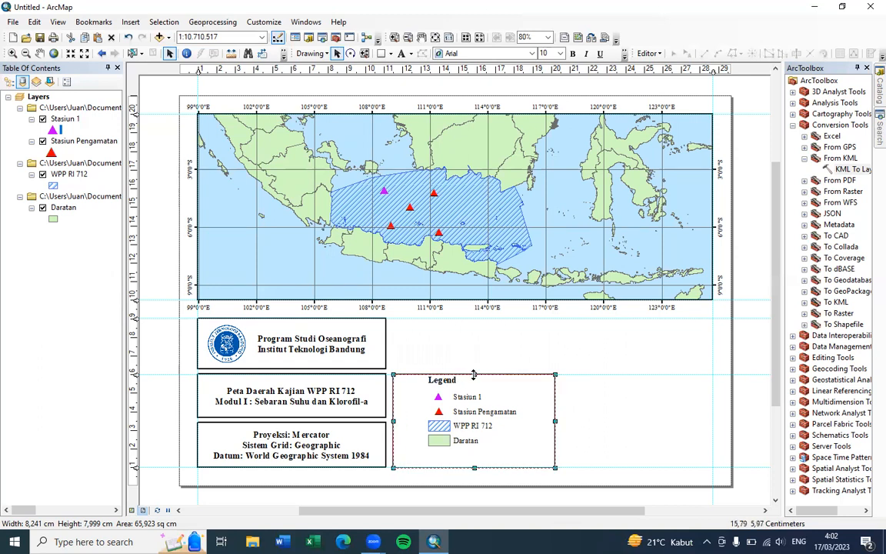
left_click_drag(550, 421, 537, 421)
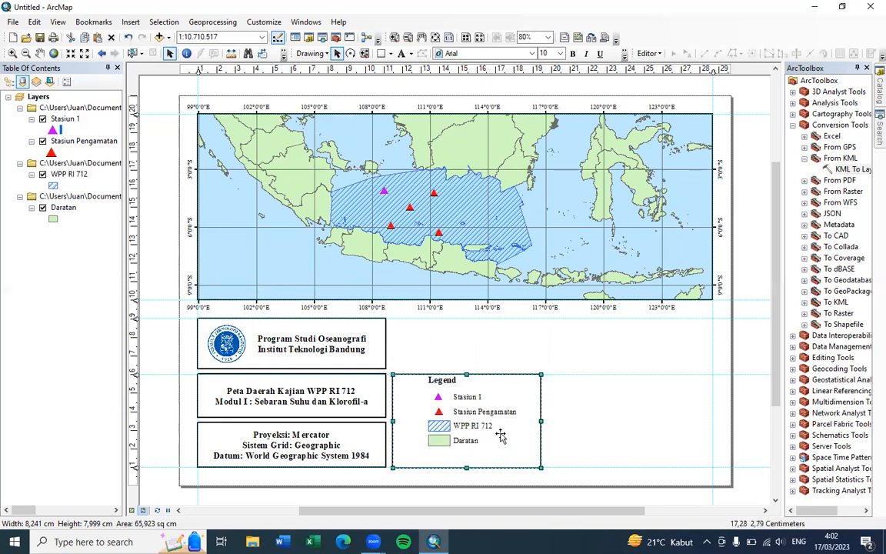
- Send the legend frame to the back and move the legend down and left so it sits inside the frame
right_click(500, 435)
mouse_move(577, 357)
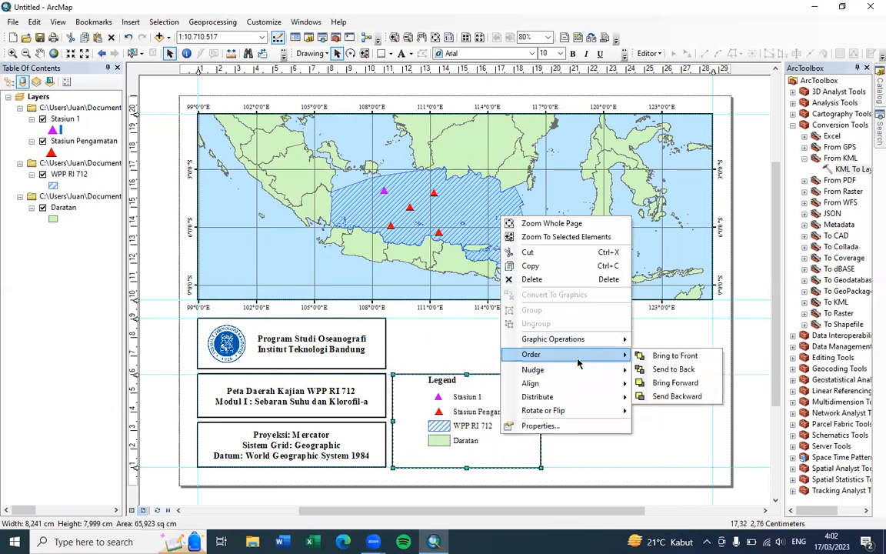
left_click(669, 369)
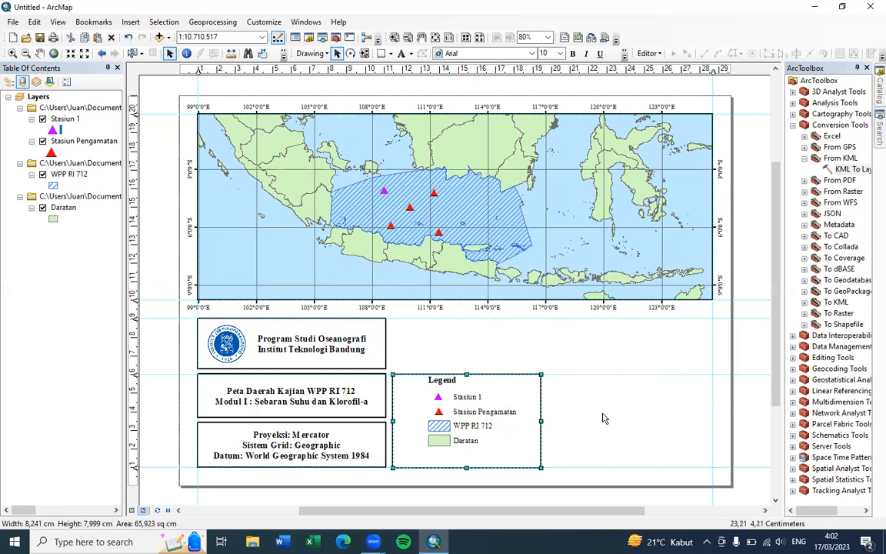
left_click(574, 420)
left_click(474, 415)
left_click_drag(473, 410, 448, 425)
left_click(583, 426)
left_click(537, 413)
left_click(586, 407)
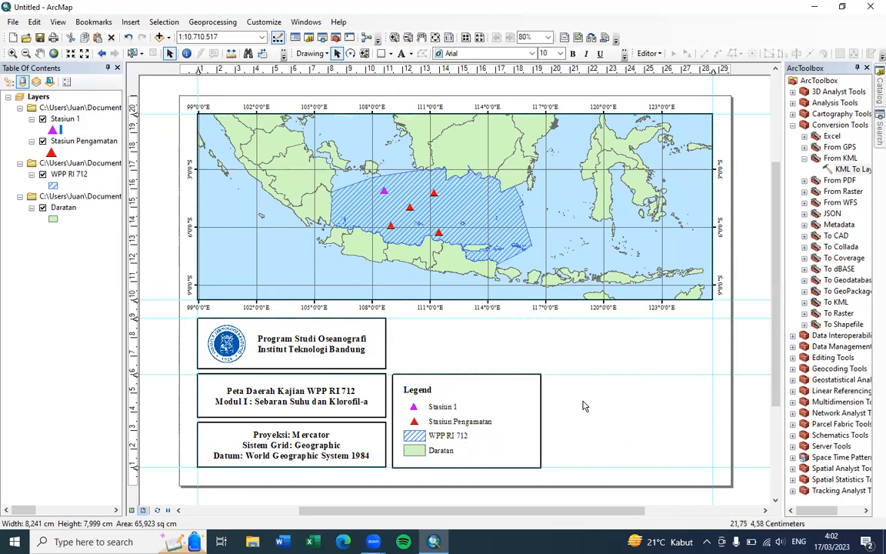
- Place a copy of the logo frame in the space above the legend and fit it to the legend frame's width
left_click(385, 333)
key("super")
left_click(469, 330)
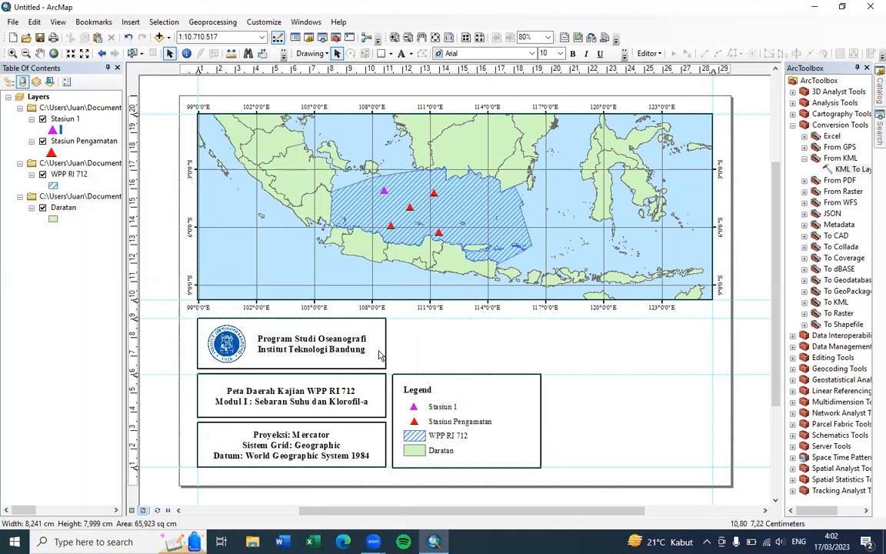
left_click(385, 359)
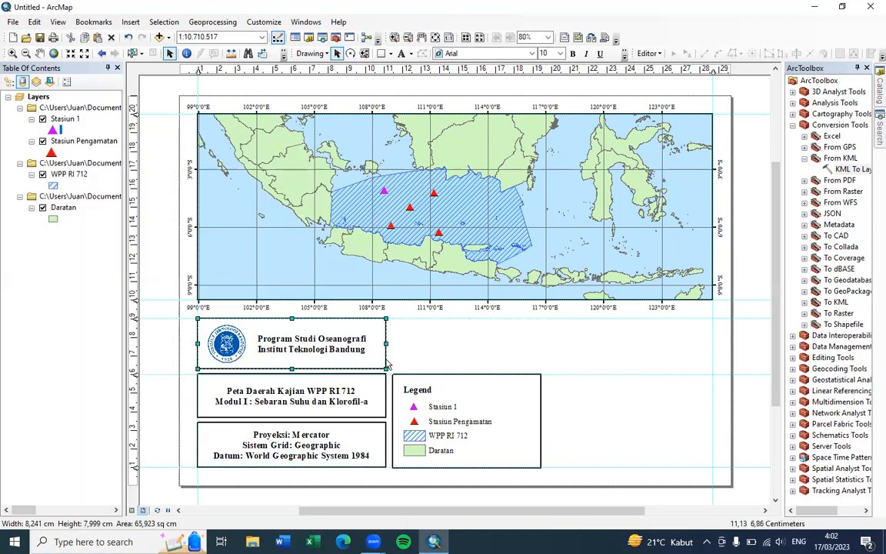
left_click_drag(386, 359, 561, 351)
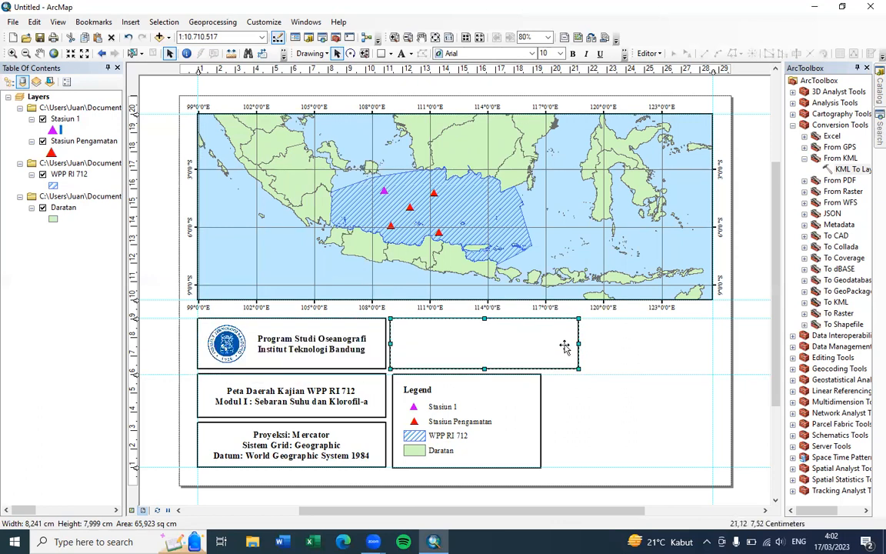
left_click_drag(556, 346, 541, 354)
left_click(602, 348)
left_click(557, 339)
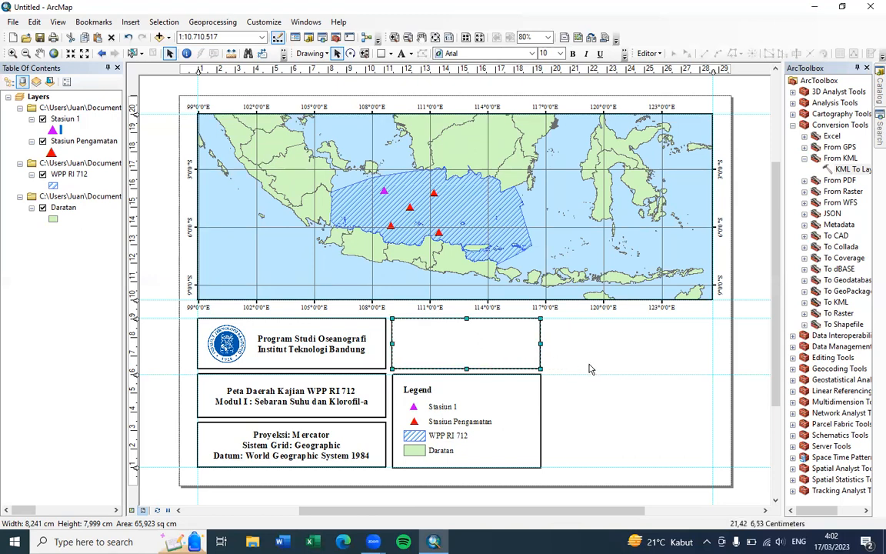
left_click(588, 379)
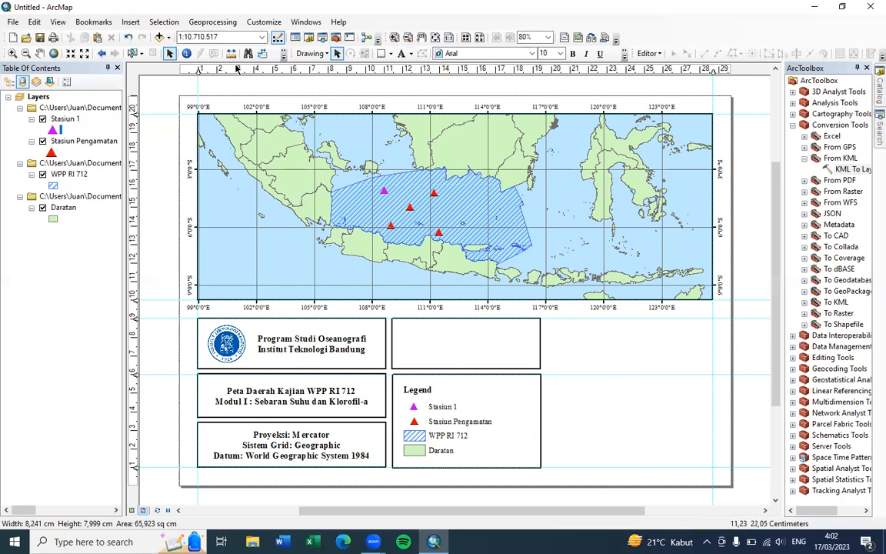
- Insert a north arrow in the ESRI North 7 style
left_click(131, 22)
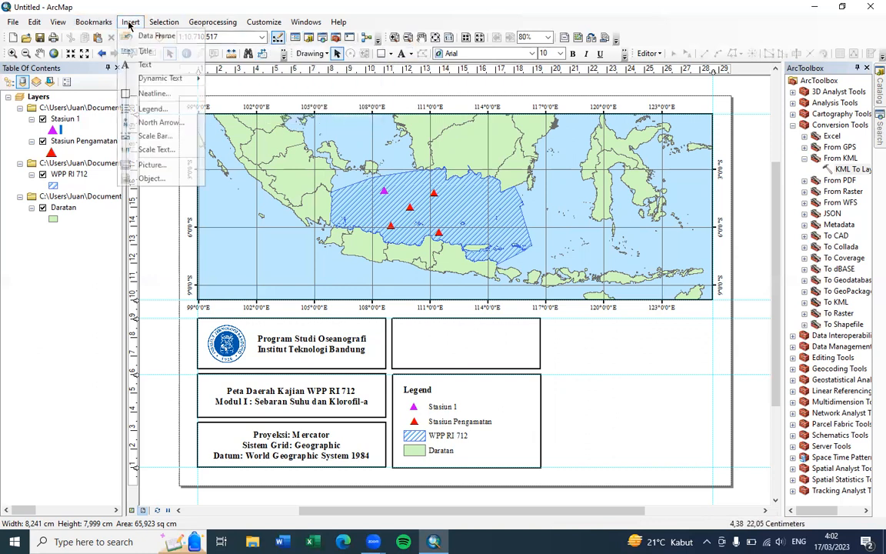
left_click(138, 121)
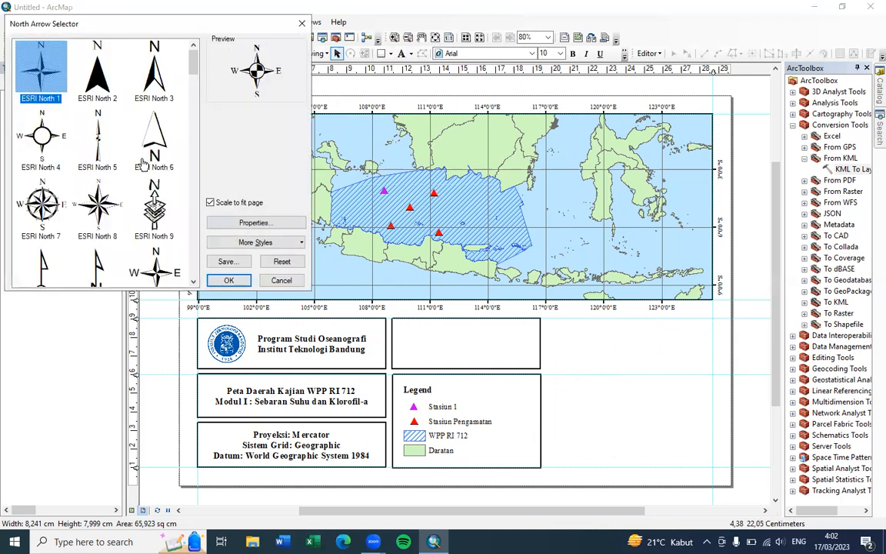
scroll(193, 73, "down", 3)
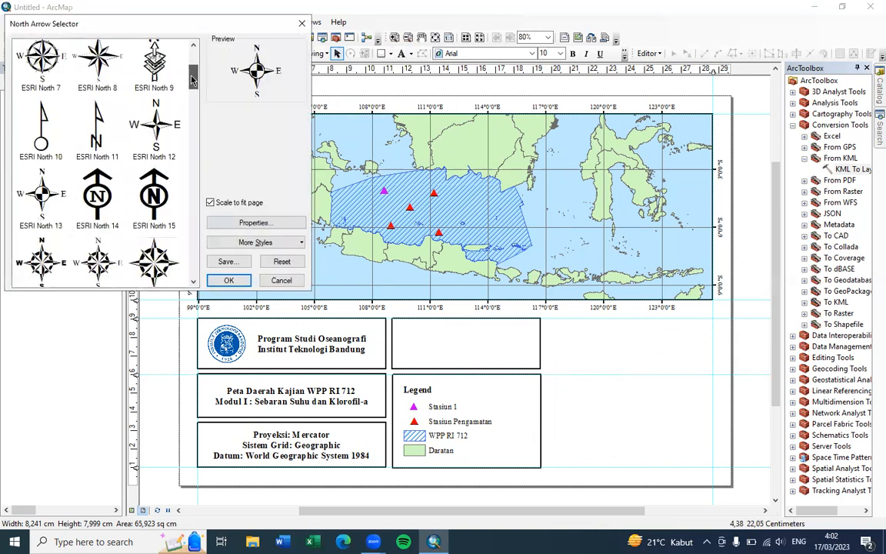
scroll(183, 66, "up", 3)
scroll(183, 66, "down", 3)
scroll(184, 68, "up", 3)
scroll(185, 71, "down", 2)
scroll(187, 74, "up", 1)
scroll(186, 75, "down", 4)
scroll(187, 76, "up", 2)
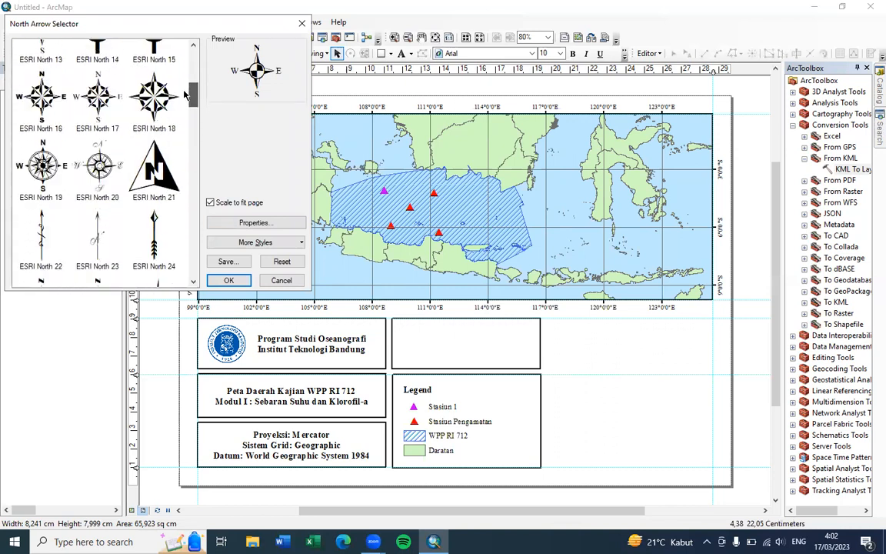
mouse_move(185, 78)
left_mouse_down()
mouse_move(184, 63)
mouse_move(186, 86)
mouse_move(183, 62)
left_mouse_up()
left_click(49, 142)
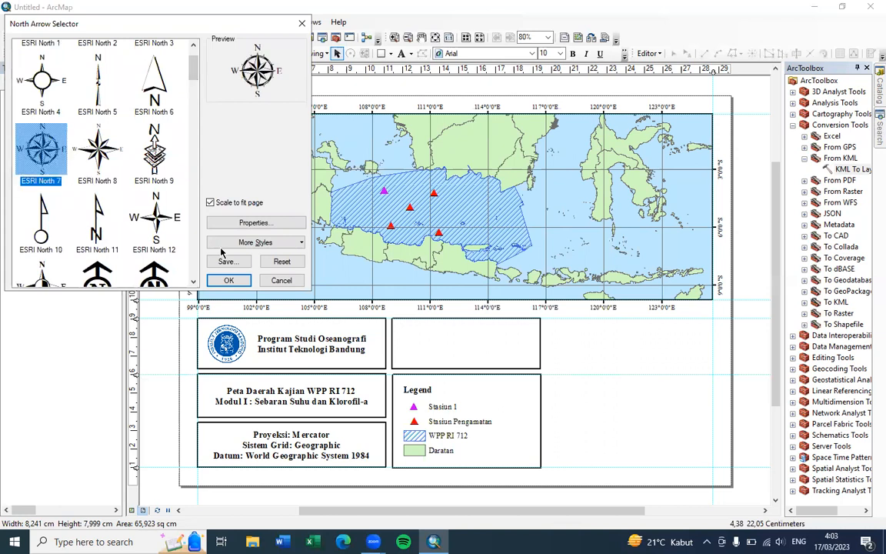
left_click(228, 280)
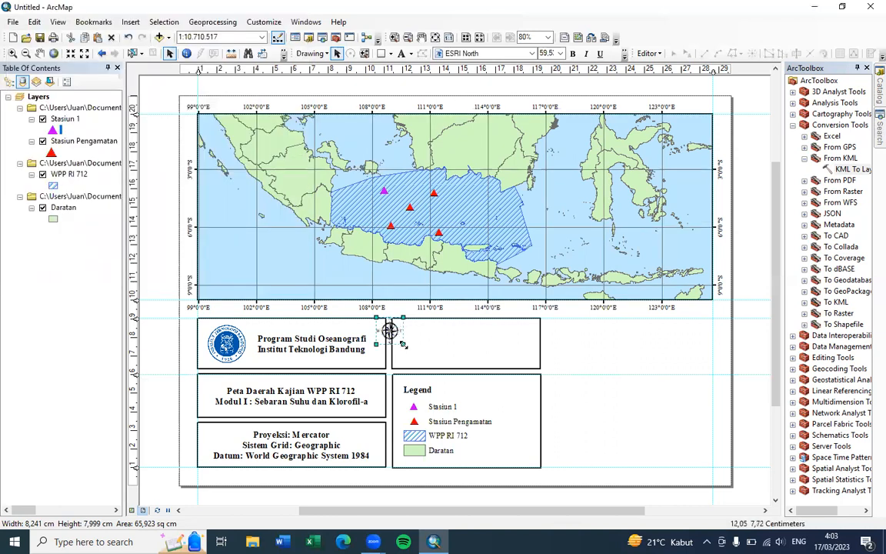
- Enlarge the north arrow, place it at the left side of the empty frame, and align it to the frame's vertical center
left_click_drag(403, 345, 420, 336)
left_click(475, 338, "shift")
right_click(488, 338)
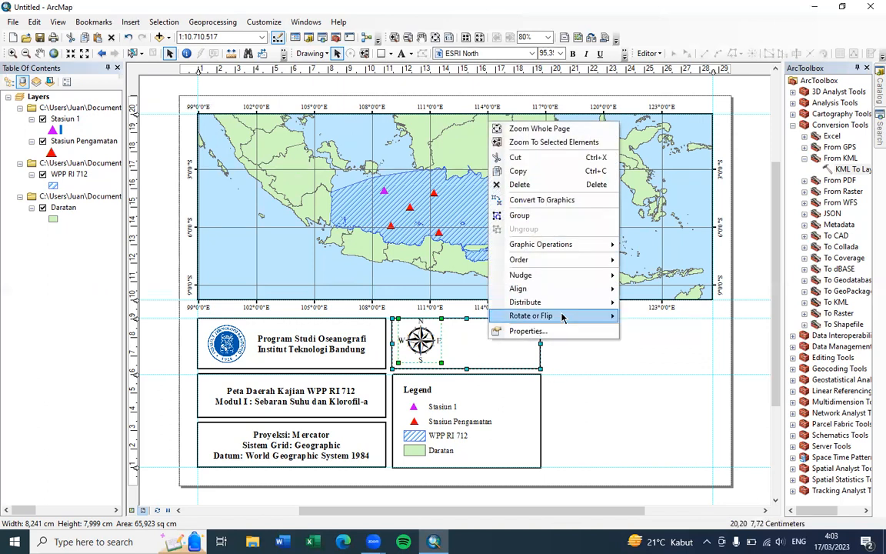
mouse_move(593, 288)
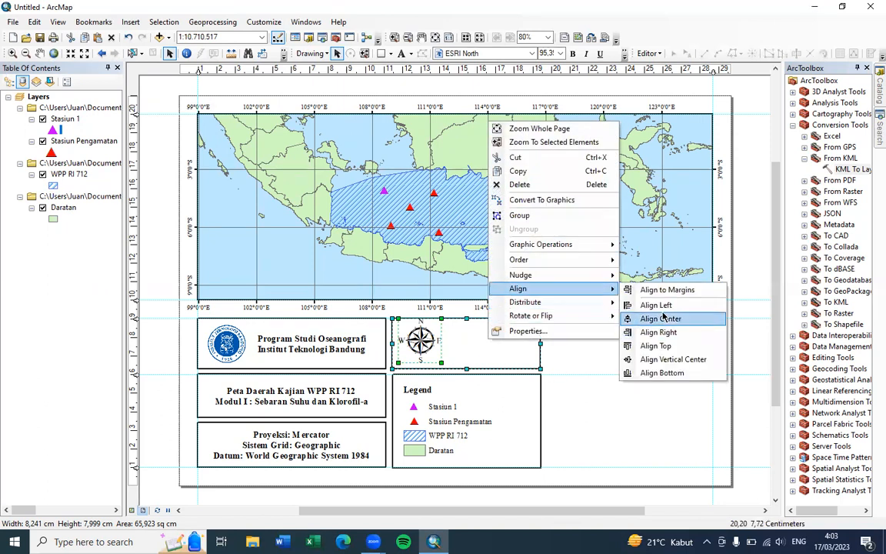
left_click(668, 359)
left_click(607, 349)
left_click(421, 343)
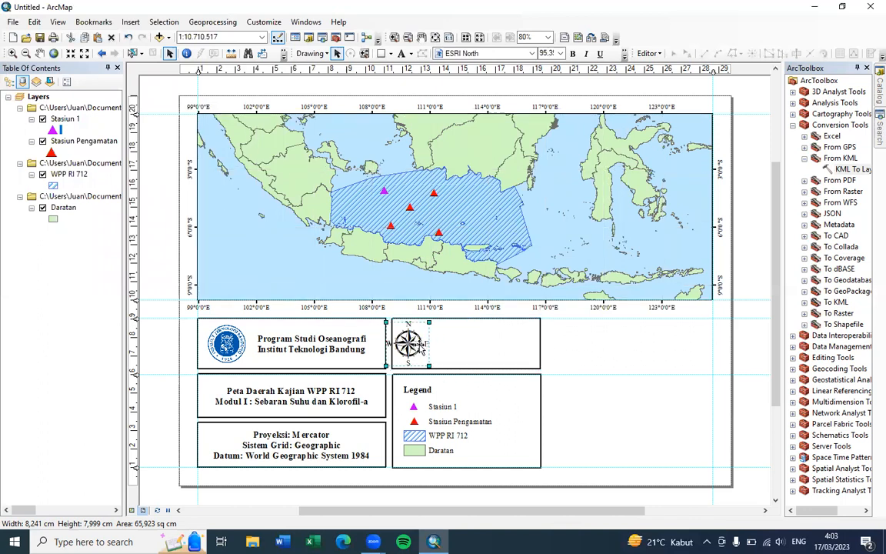
left_click(586, 346)
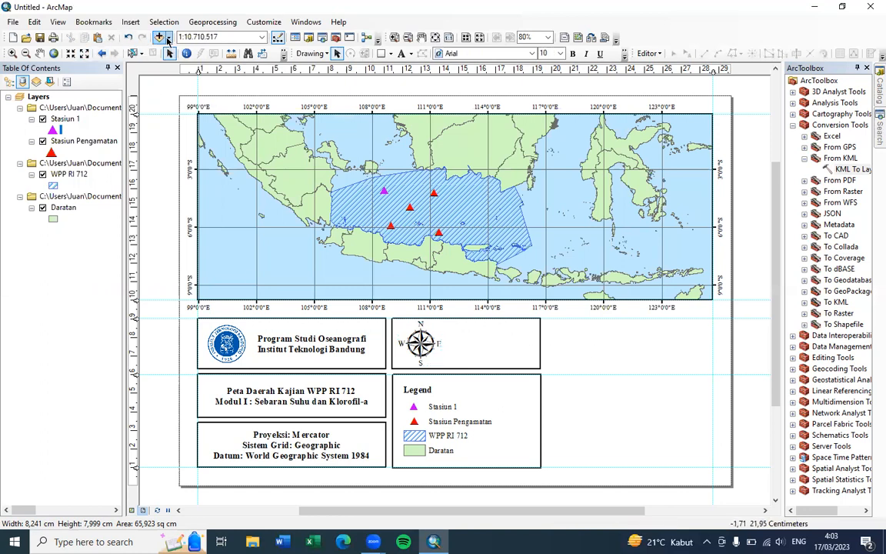
- Insert a scale bar in the Alternating Scale Bar 2 style
left_click(134, 24)
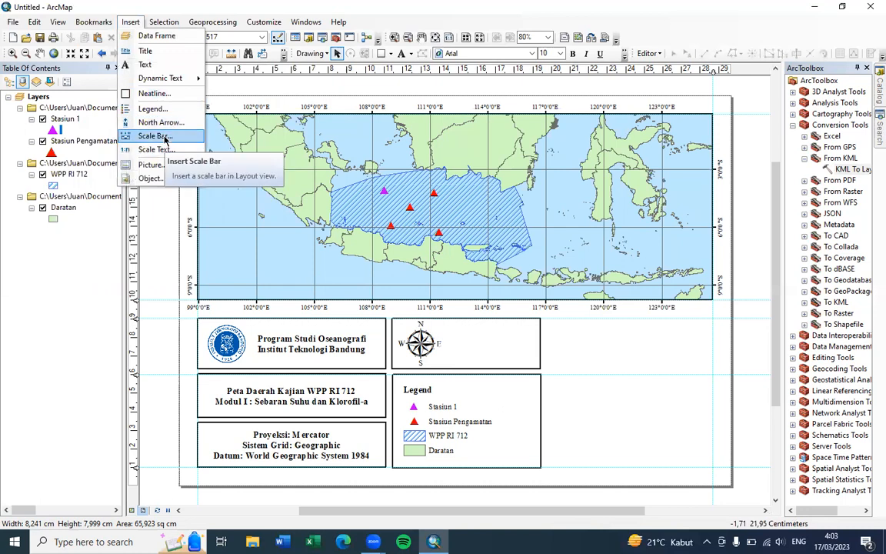
left_click(165, 138)
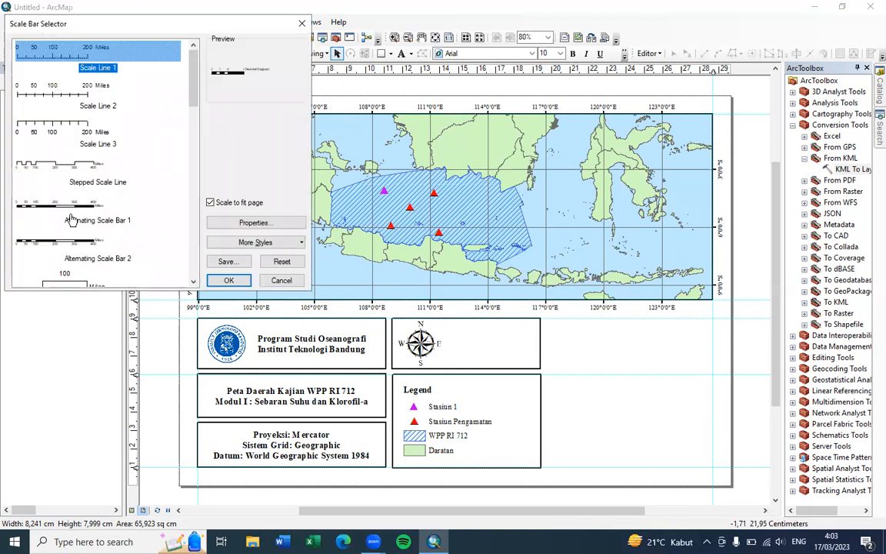
scroll(177, 93, "down", 4)
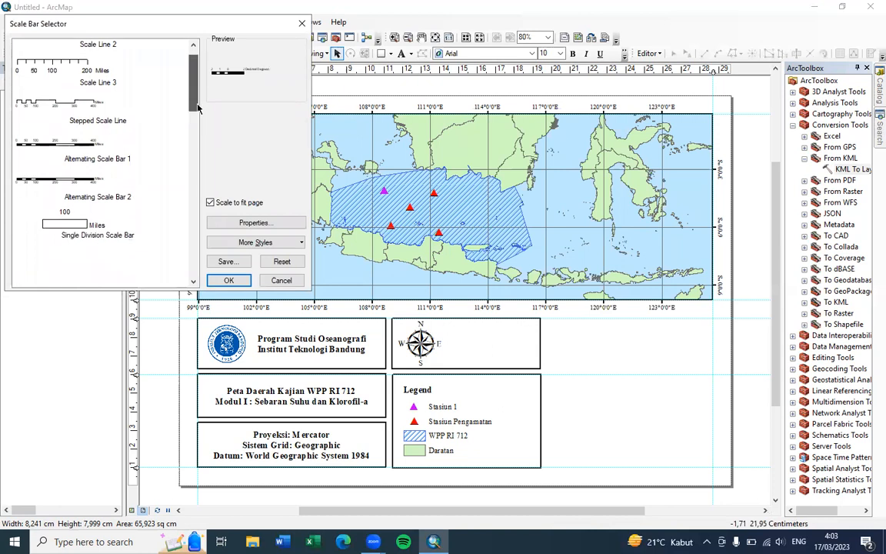
scroll(134, 141, "up", 3)
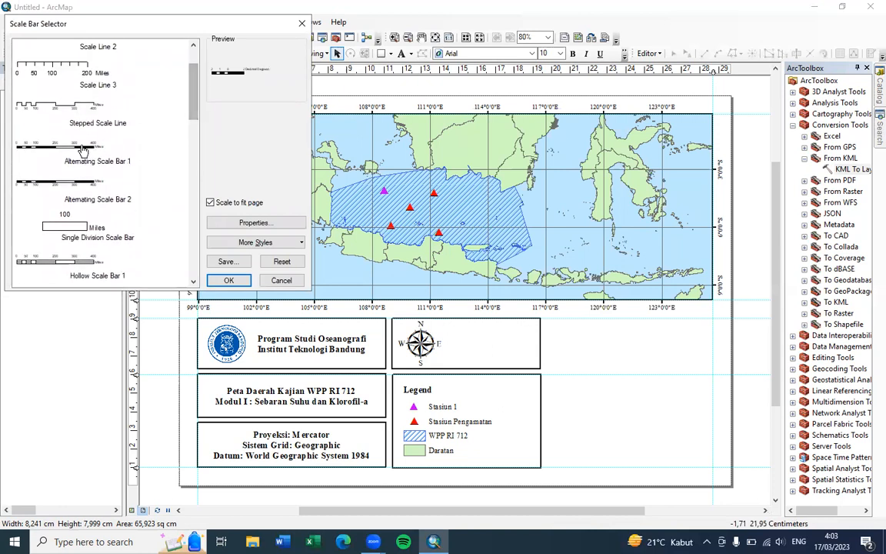
left_click(92, 197)
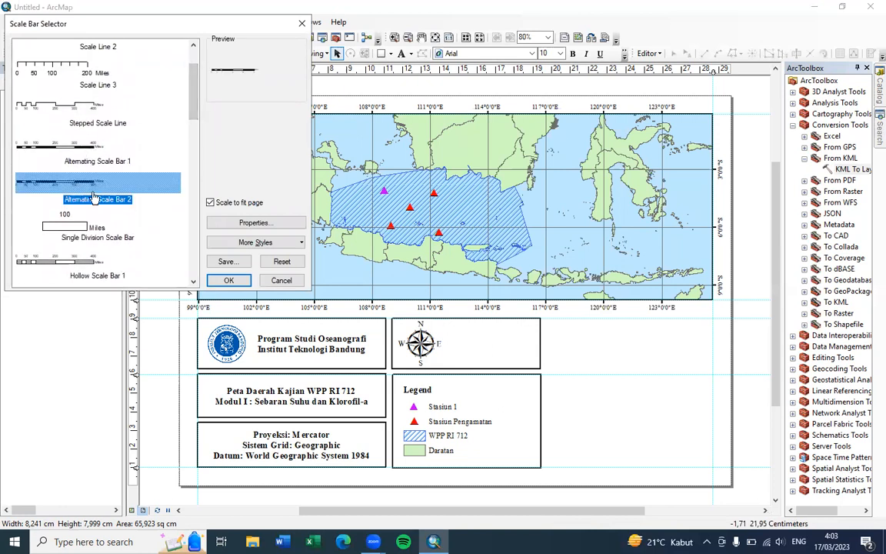
left_click(227, 282)
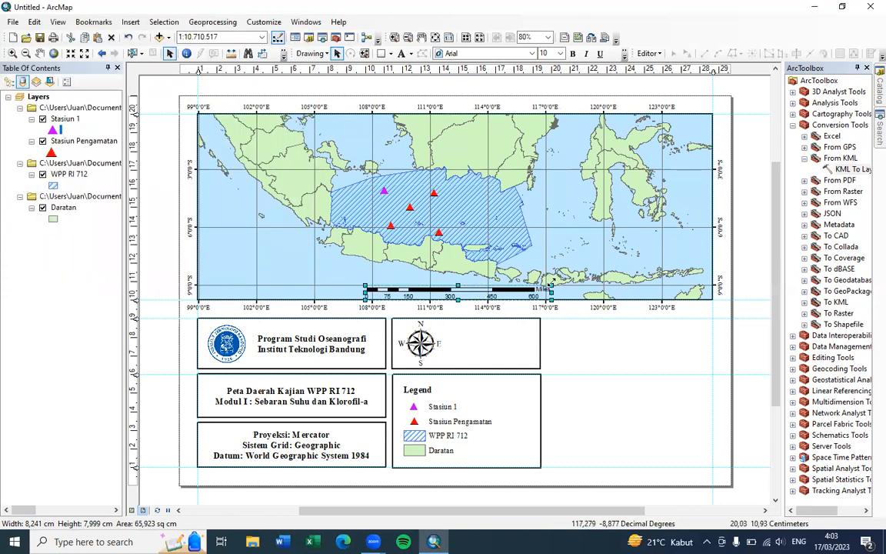
left_click_drag(534, 290, 505, 299)
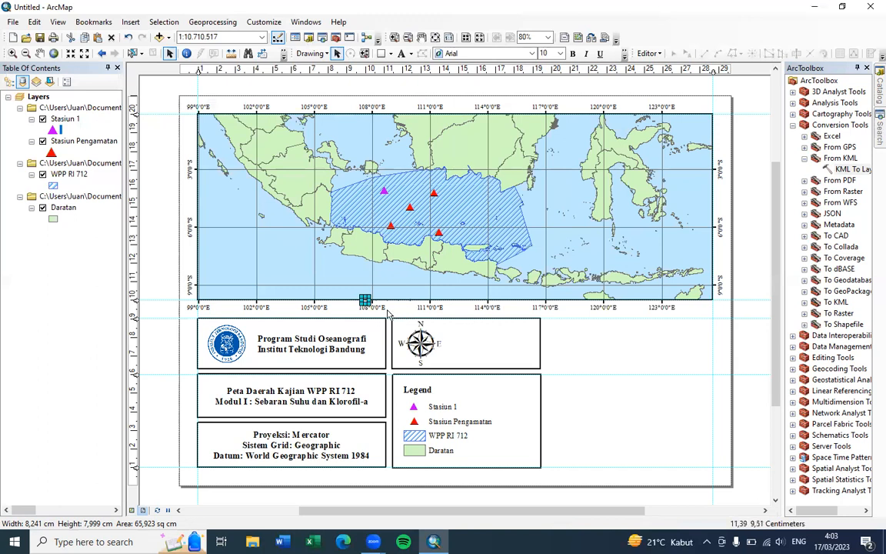
key("Delete")
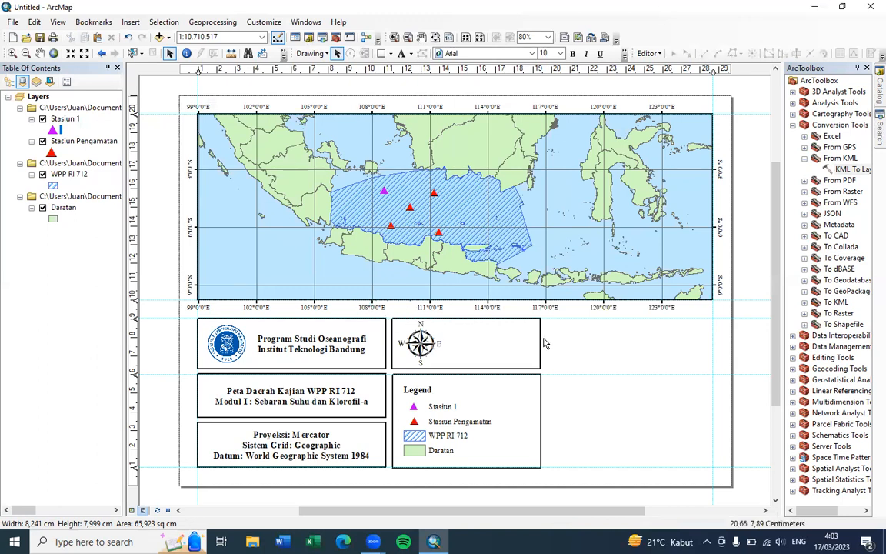
key("ctrl+z")
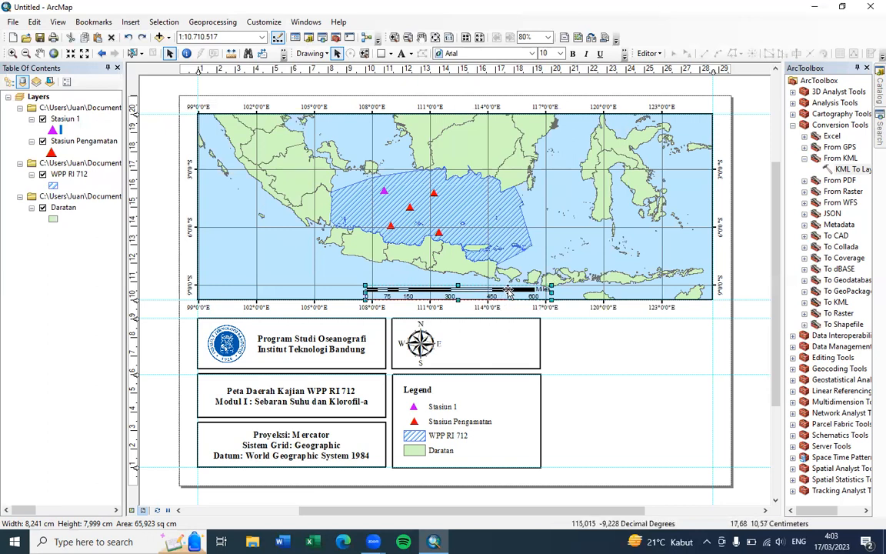
- Shrink the scale bar, place it beside the north arrow inside the frame, and nudge it slightly to the right
left_click_drag(551, 285, 510, 357)
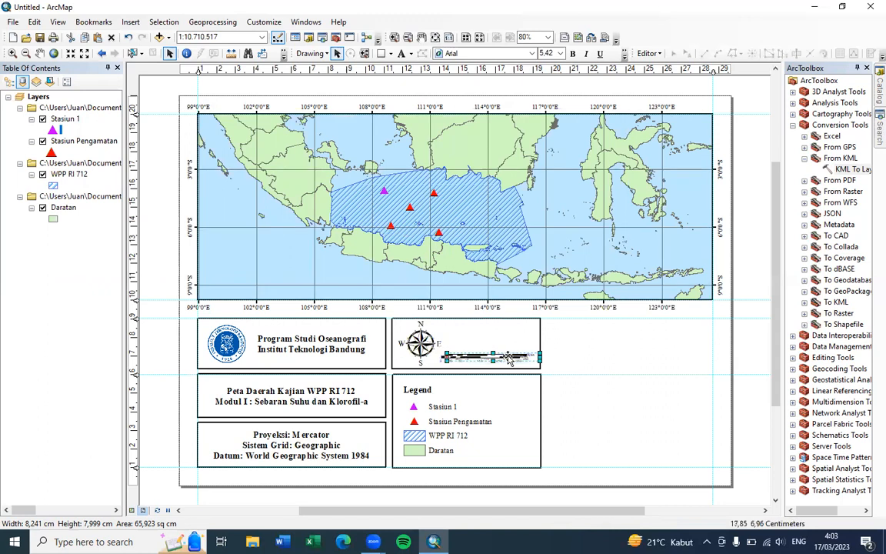
left_click(560, 360)
left_click(506, 359)
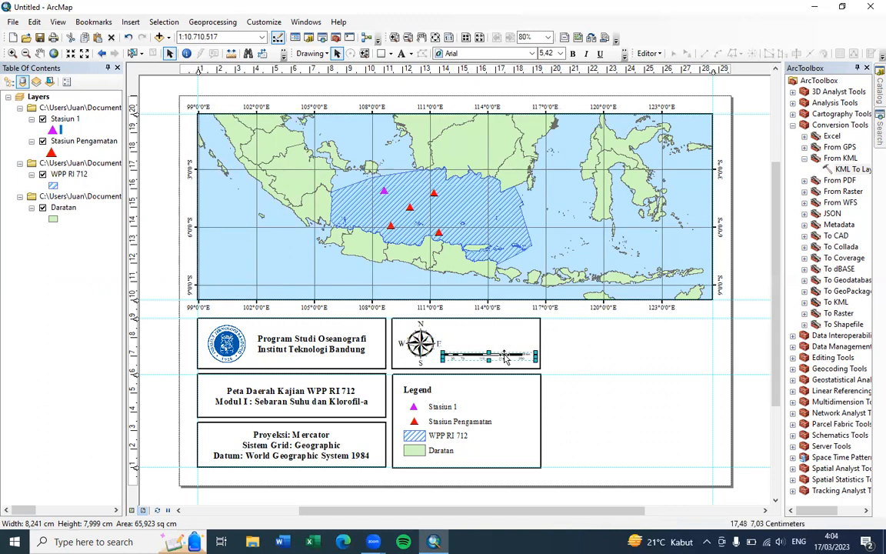
key("Right")
key("Right")
key("Right")
key("Right")
key("Right")
key("Right")
key("Right")
key("Right")
left_click(574, 361)
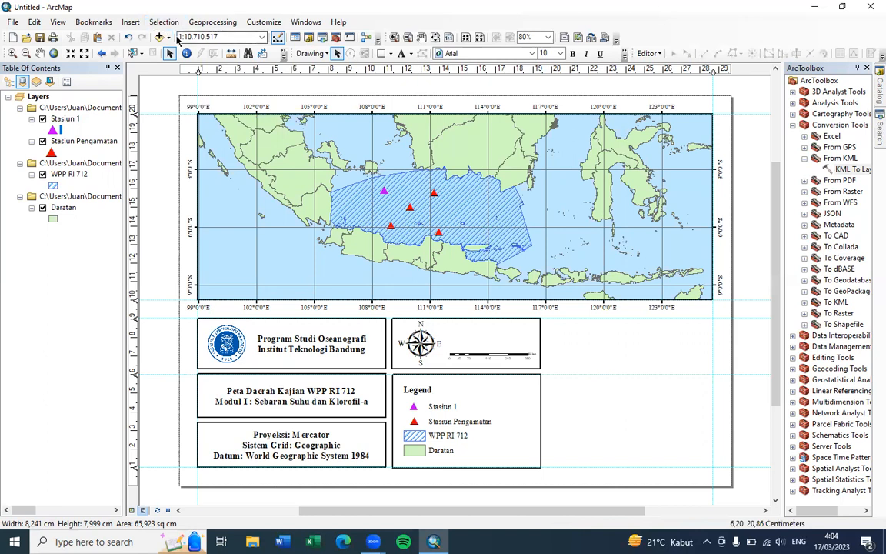
- Insert a scale text in inches and miles and place it above the scale bar in the north arrow frame
left_click(130, 22)
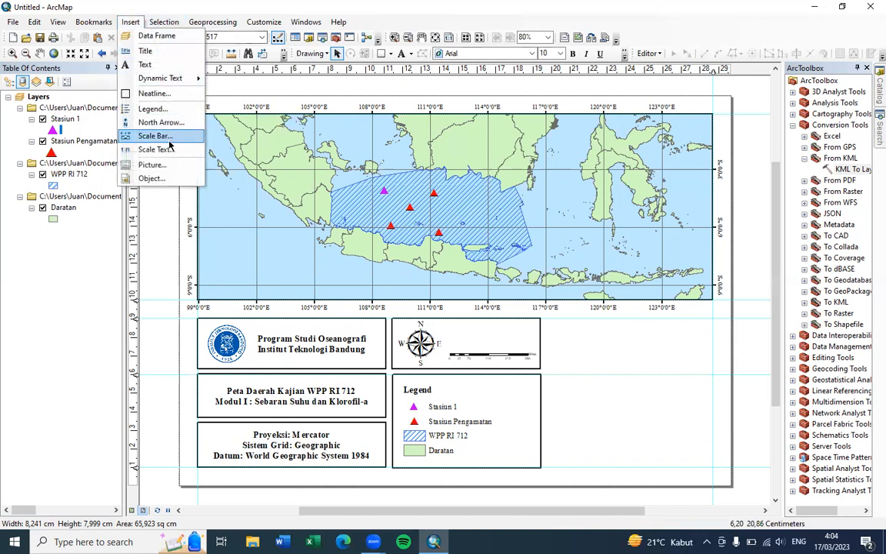
left_click(154, 149)
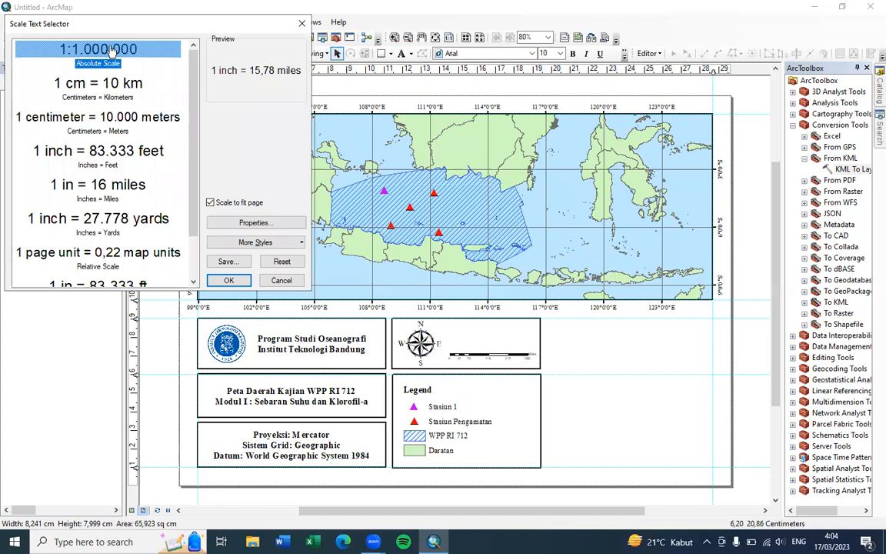
left_click(228, 281)
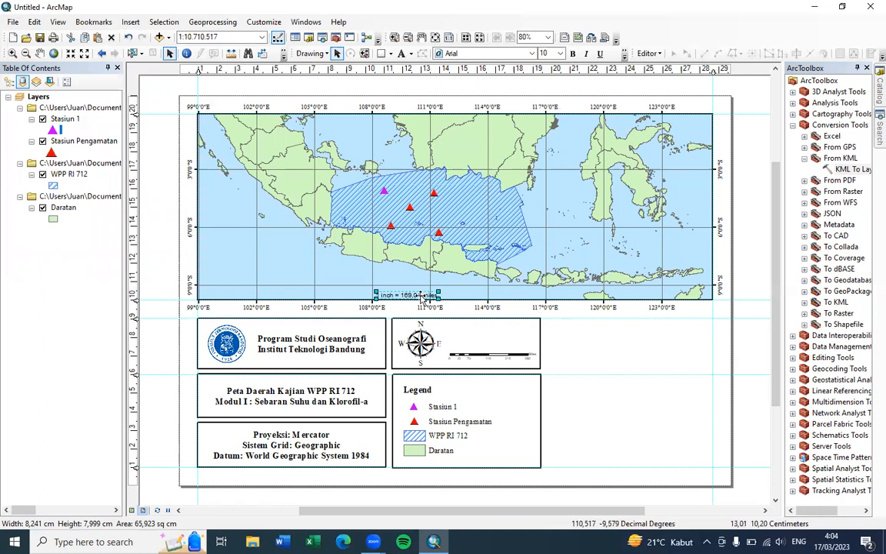
left_click_drag(417, 296, 497, 342)
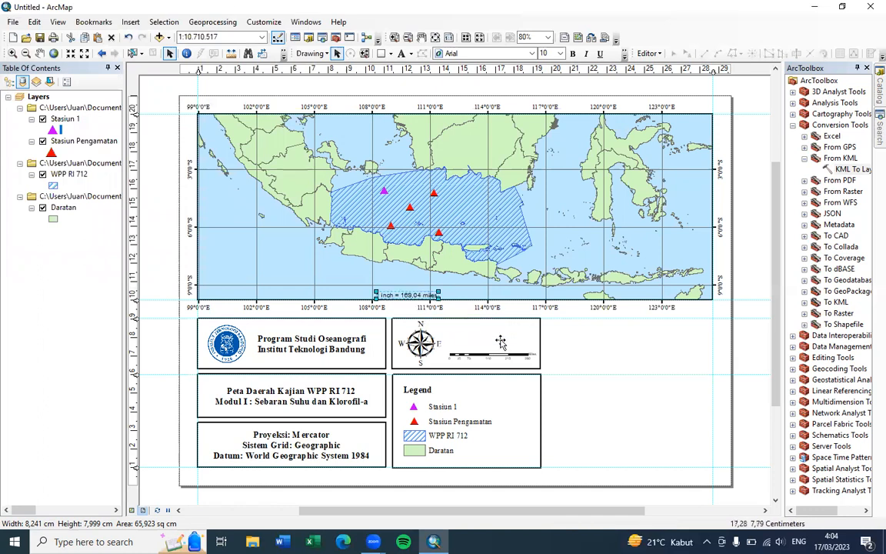
- Format the scale text as bold Times New Roman at size 14 and adjust its position above the scale bar
right_click(499, 341)
left_click(527, 331)
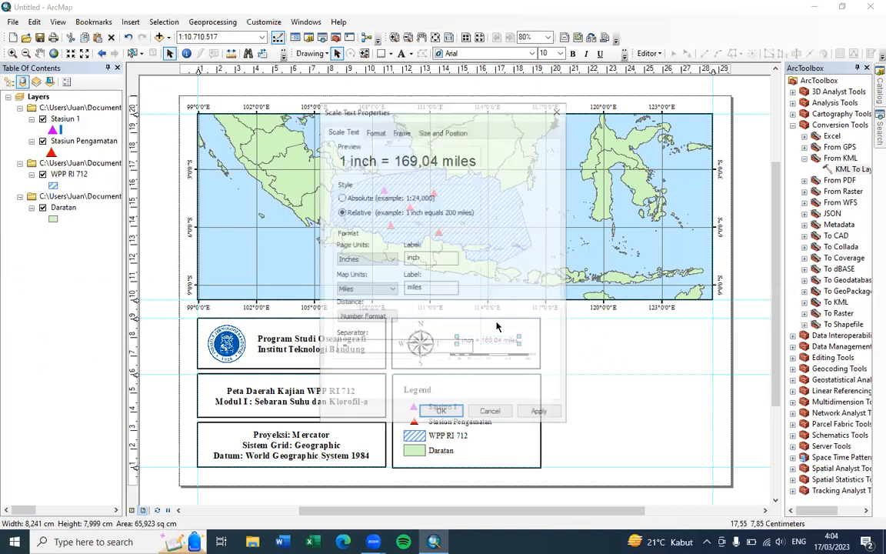
left_click(374, 131)
left_click(467, 158)
left_click_drag(467, 183, 467, 256)
left_click(416, 245)
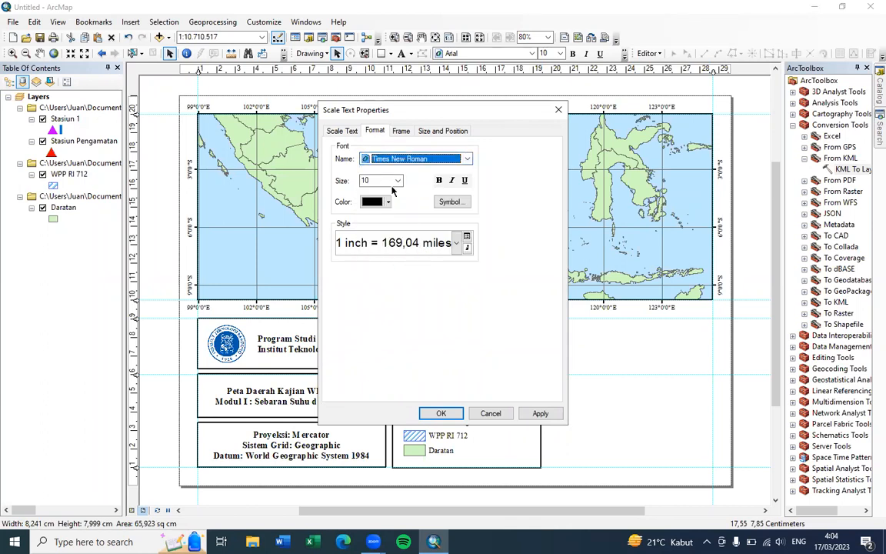
left_click(397, 181)
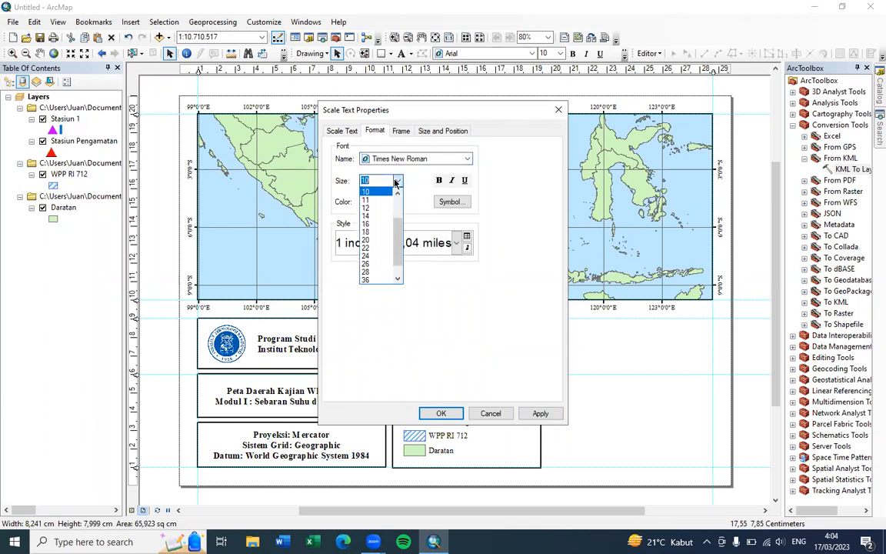
left_click(367, 217)
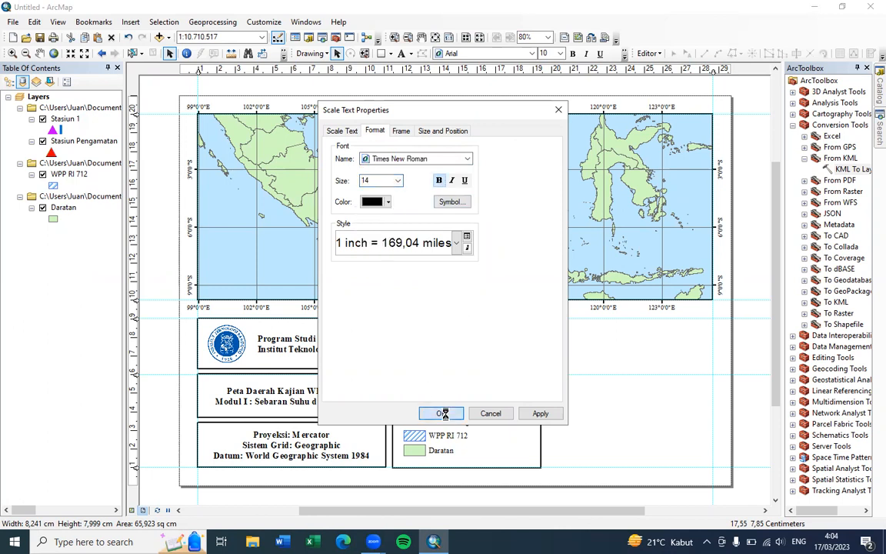
left_click_drag(505, 341, 499, 344)
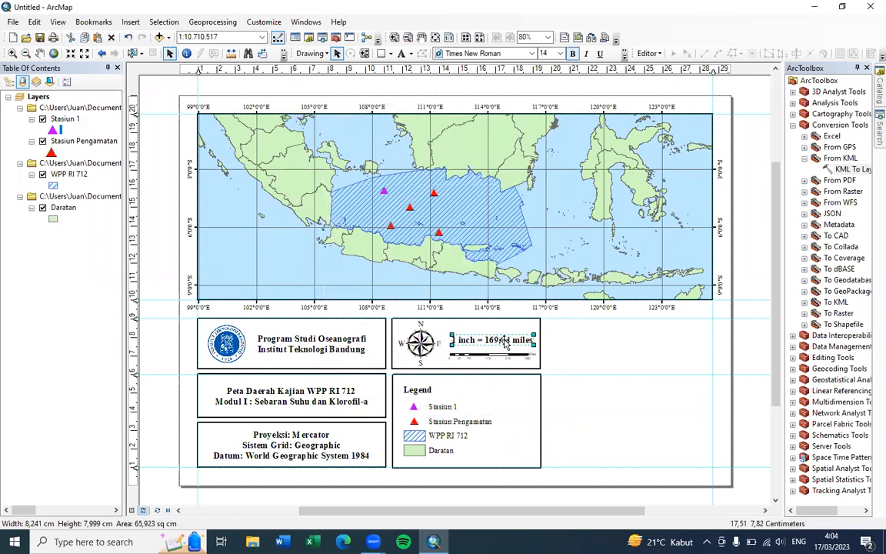
- Change the scale text style to Centimeters = Kilometers
right_click(504, 339)
left_click(546, 332)
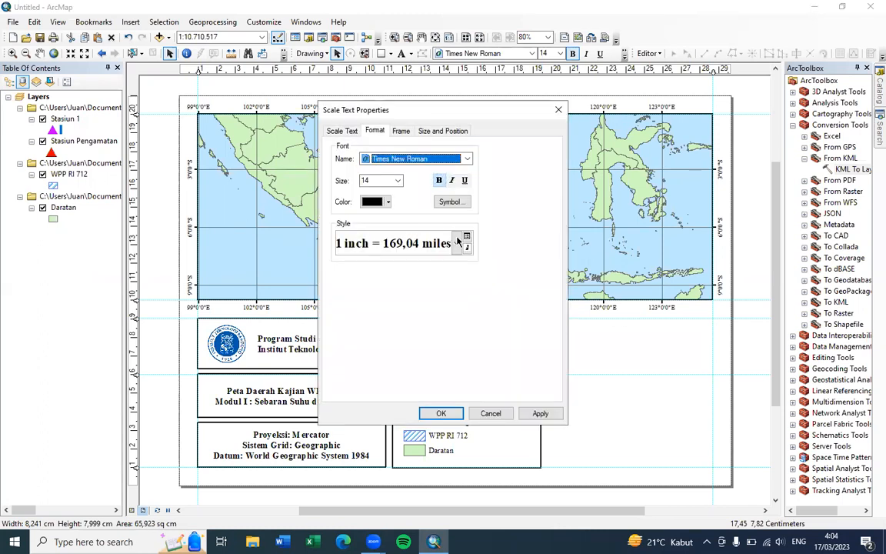
left_click(457, 241)
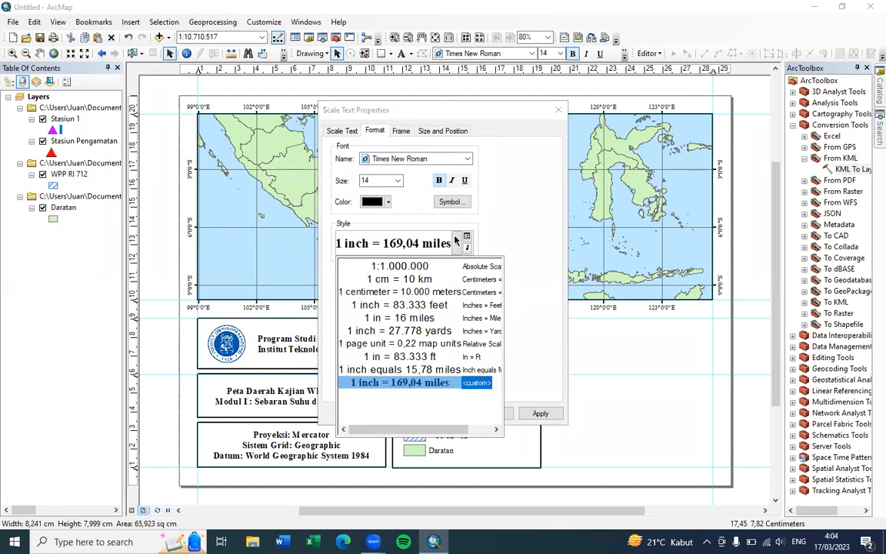
left_click(425, 280)
left_click(456, 416)
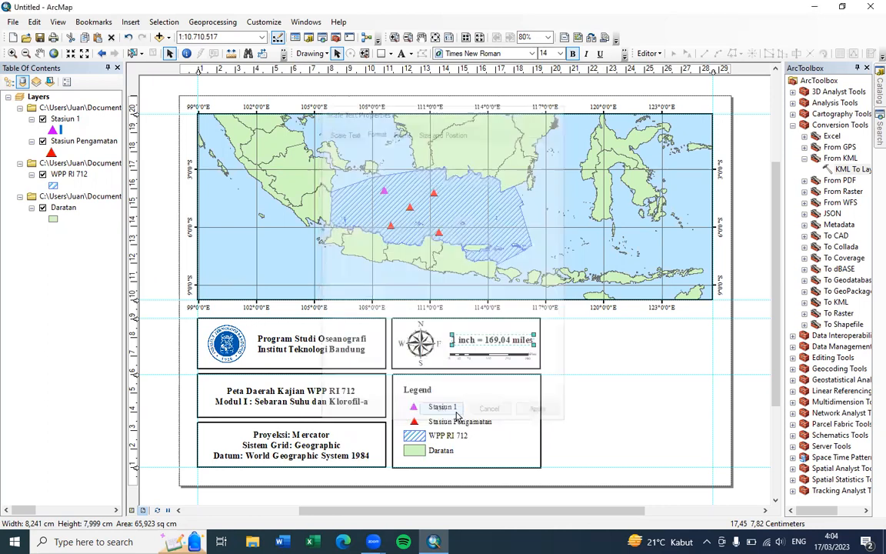
- Set the scale text to bold Times New Roman and shift it right above the scale bar
right_click(499, 342)
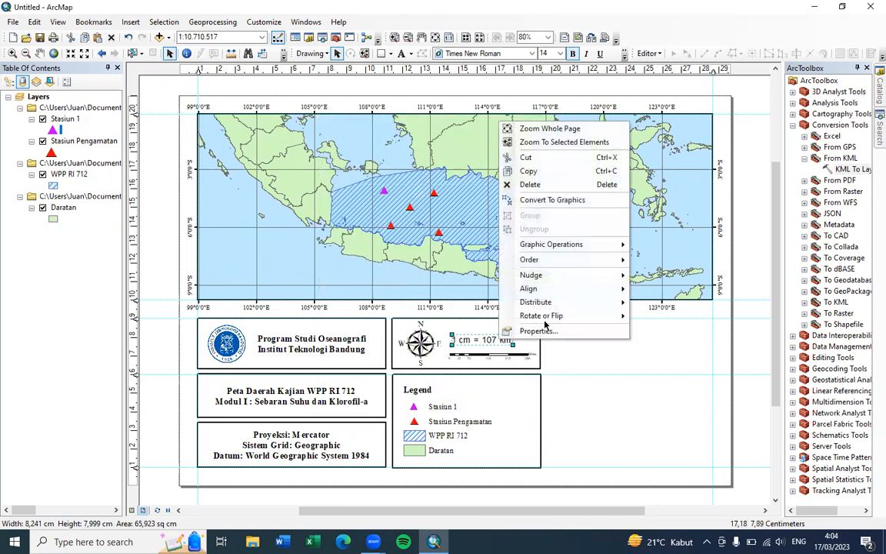
left_click(497, 300)
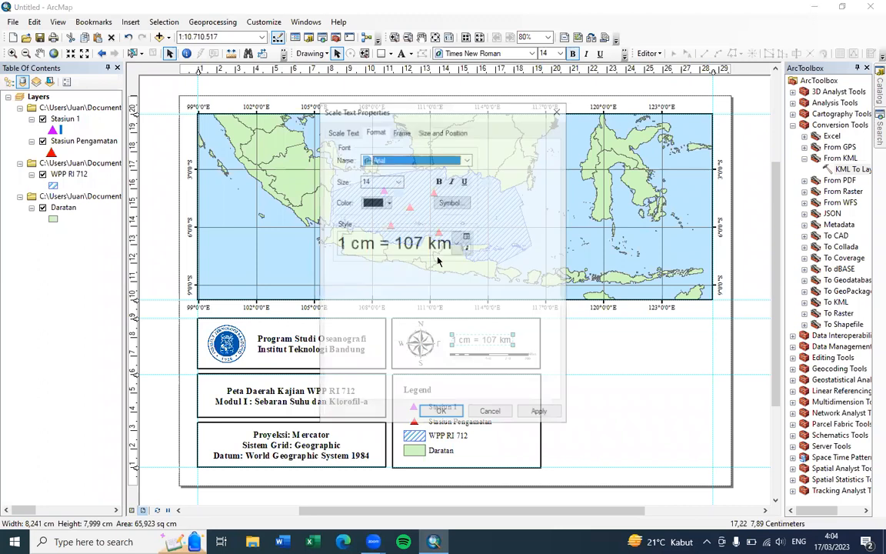
left_click(469, 158)
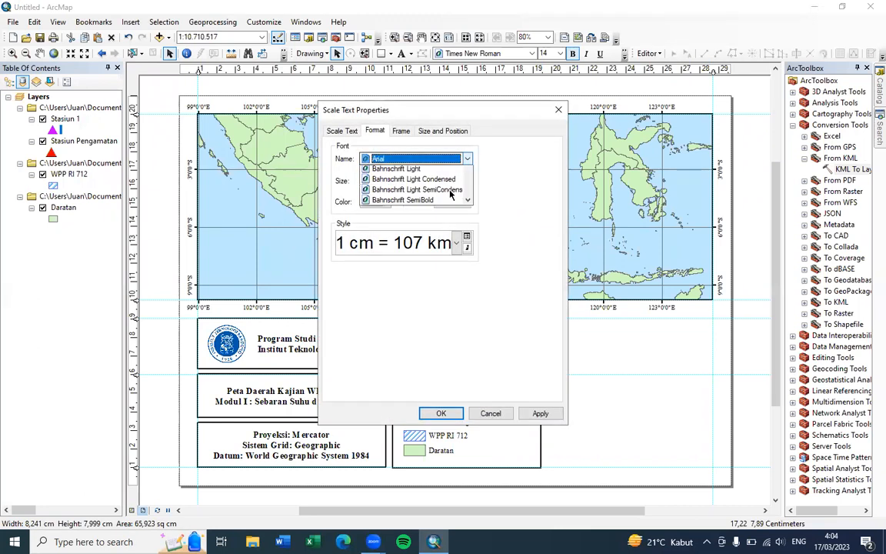
left_click_drag(469, 182, 466, 251)
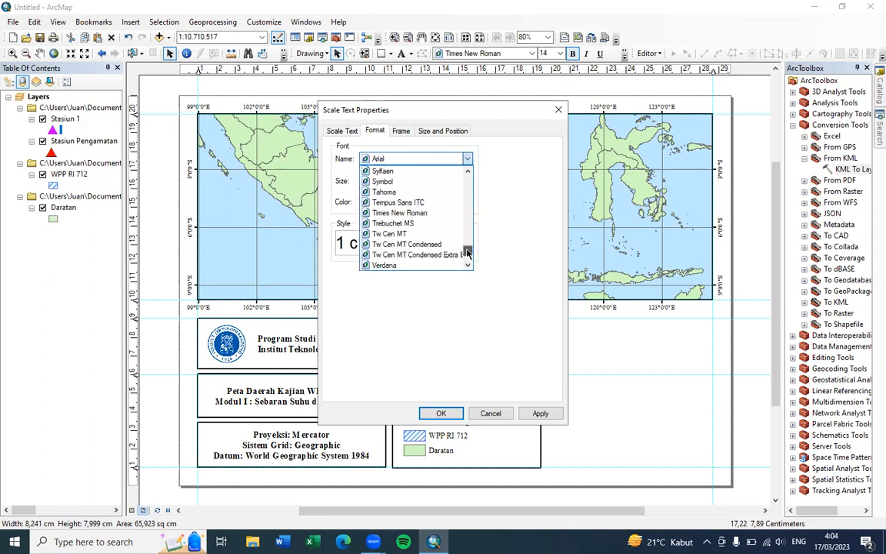
left_click(408, 213)
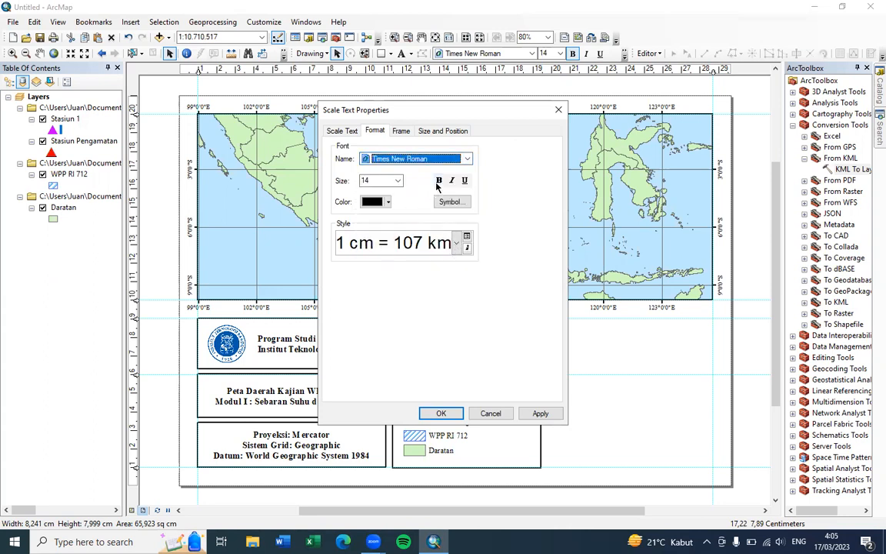
left_click(438, 182)
left_click(540, 413)
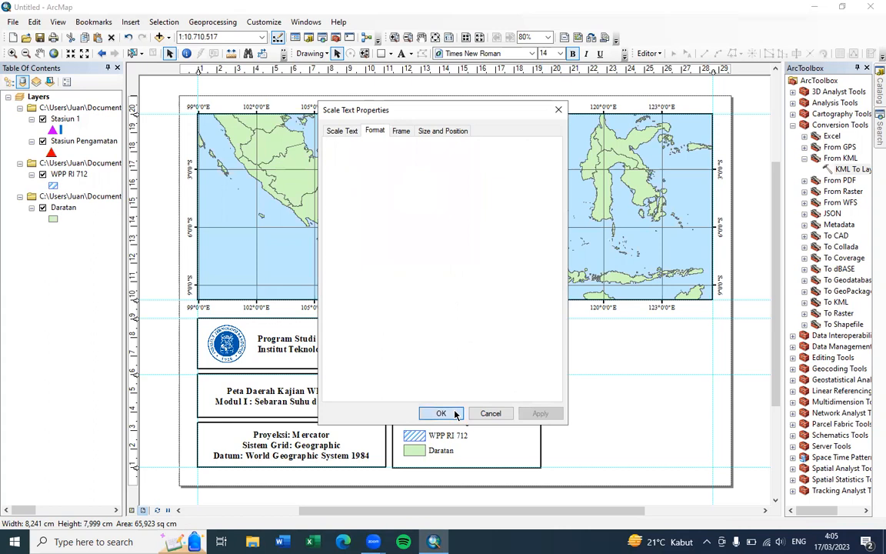
left_click(441, 413)
left_click_drag(497, 347, 517, 348)
left_click(565, 356)
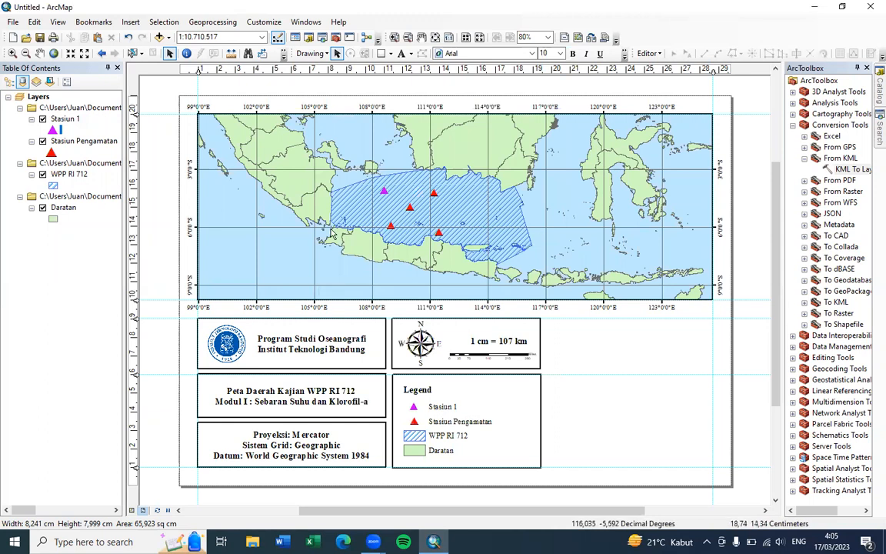
left_click(512, 344)
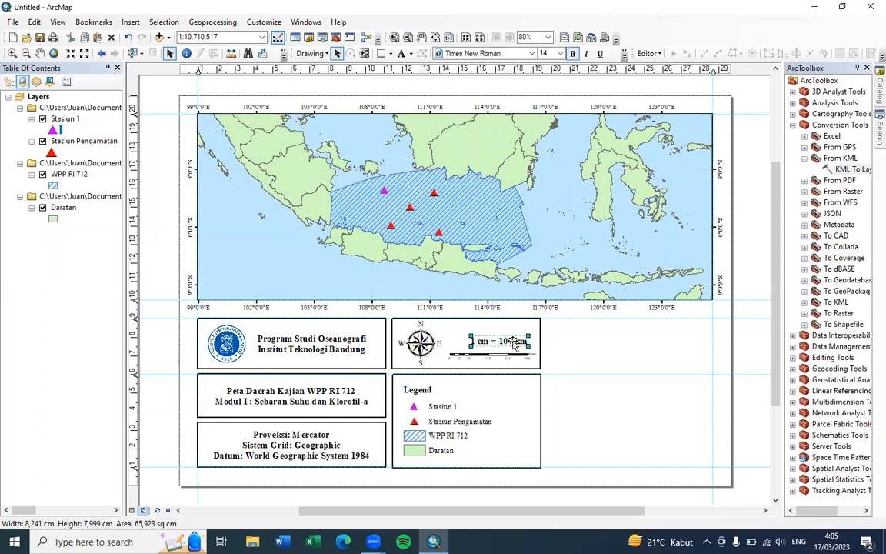
left_click(588, 364)
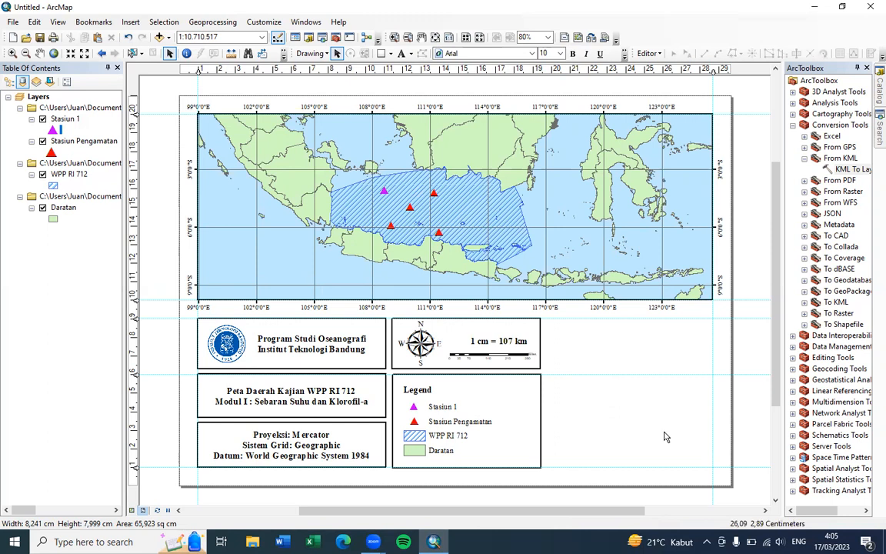
left_click(529, 324)
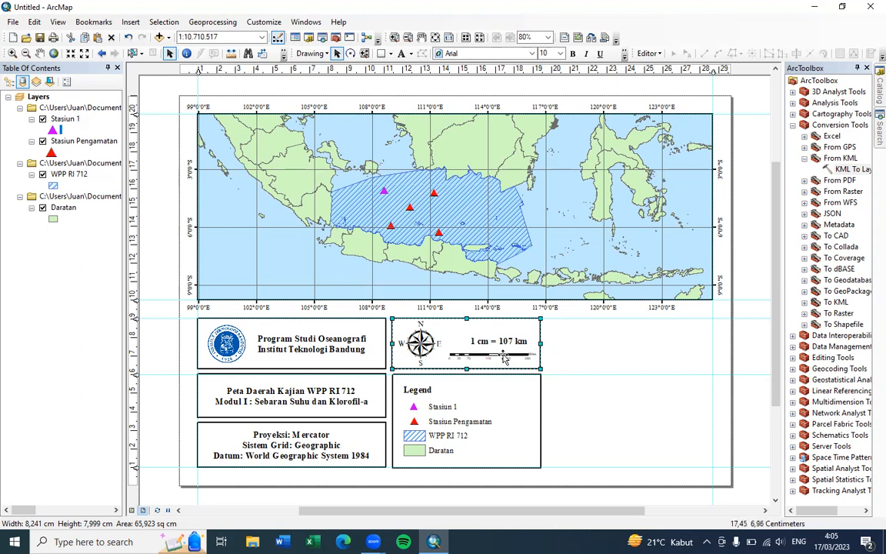
left_click(573, 346)
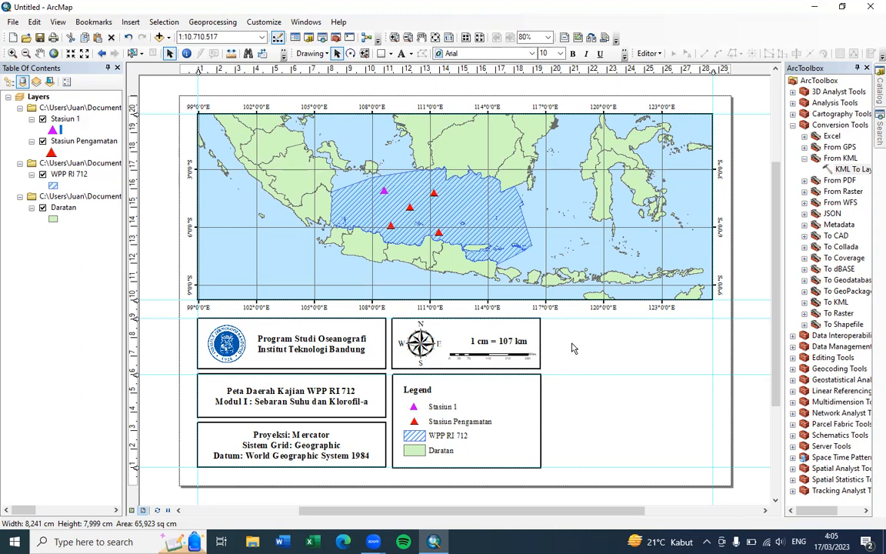
- Add a copy of the frame rectangle beside the legend and resize it to match the projection frame's height and the map's edge
key("ctrl+v")
left_click_drag(527, 359, 672, 448)
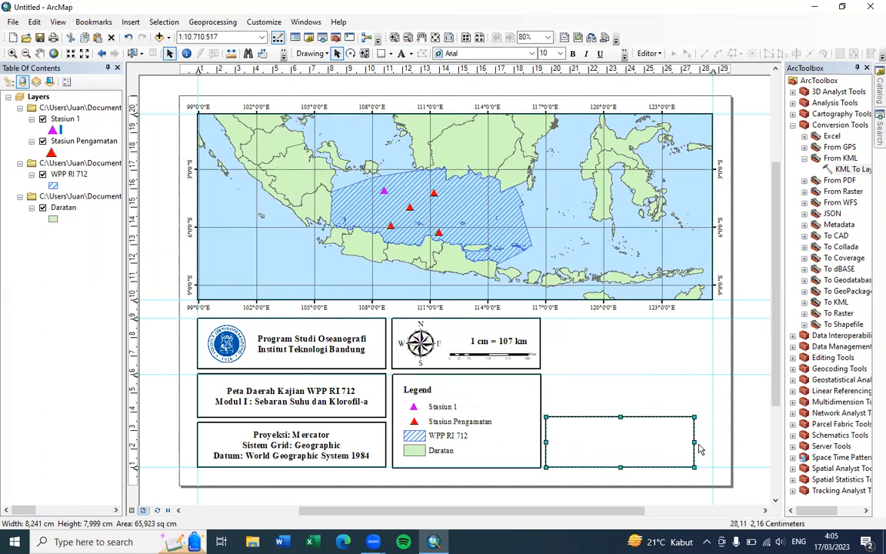
left_click_drag(620, 416, 620, 423)
left_click_drag(694, 447, 712, 447)
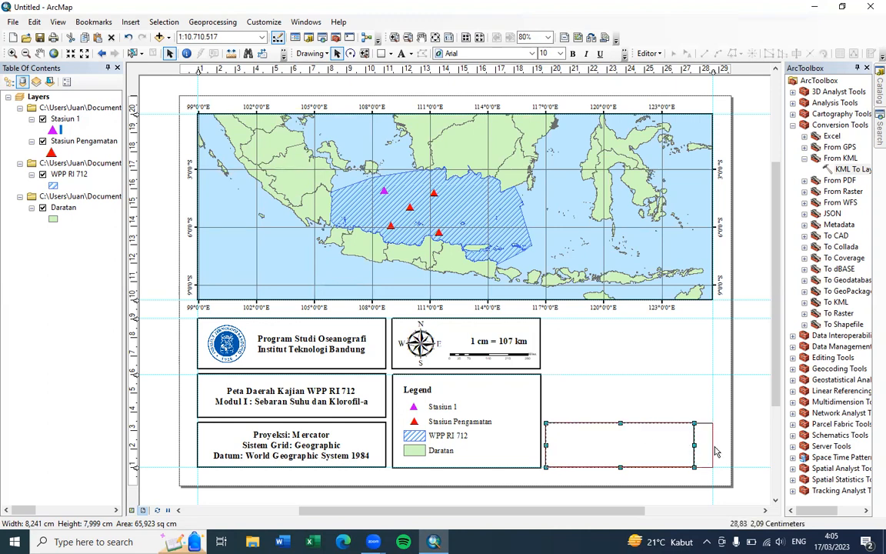
- Copy the projection text into the new empty frame and align it to the frame's vertical and horizontal center
left_click(274, 459)
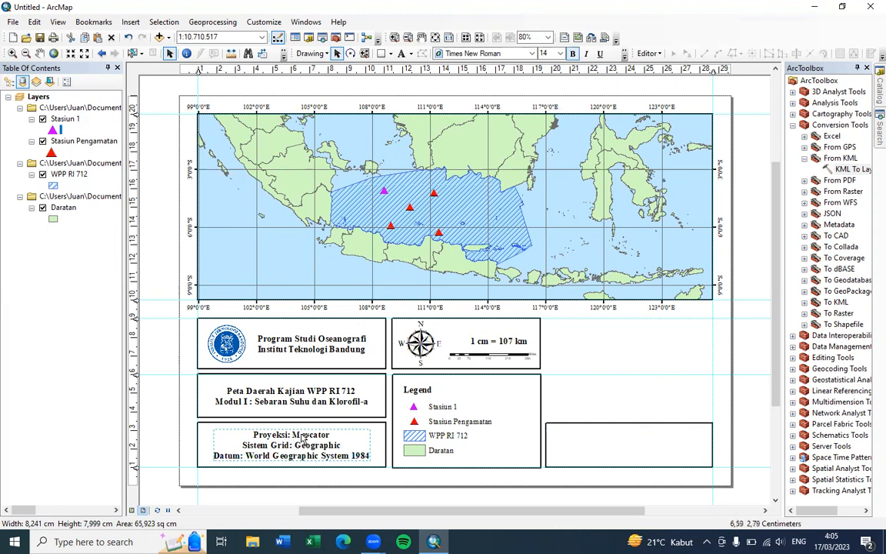
key("ctrl+v")
left_click_drag(327, 446, 652, 435)
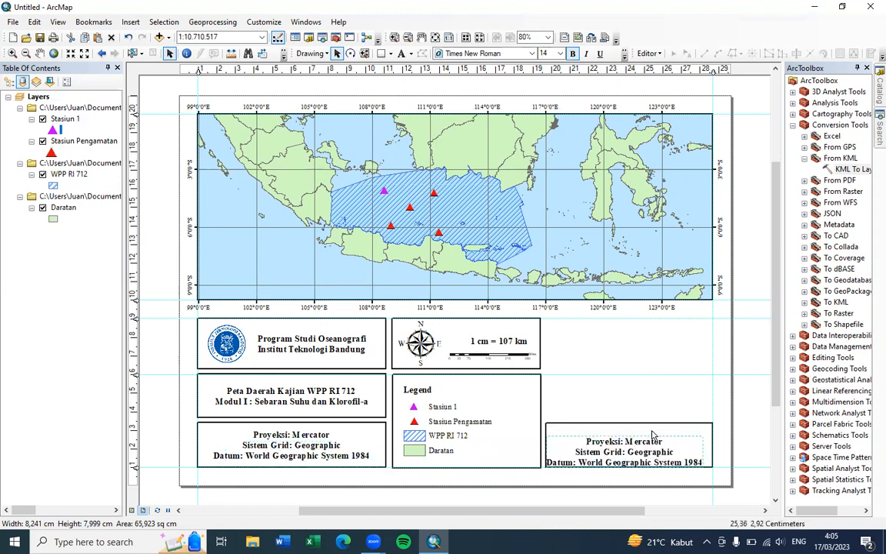
right_click(695, 428)
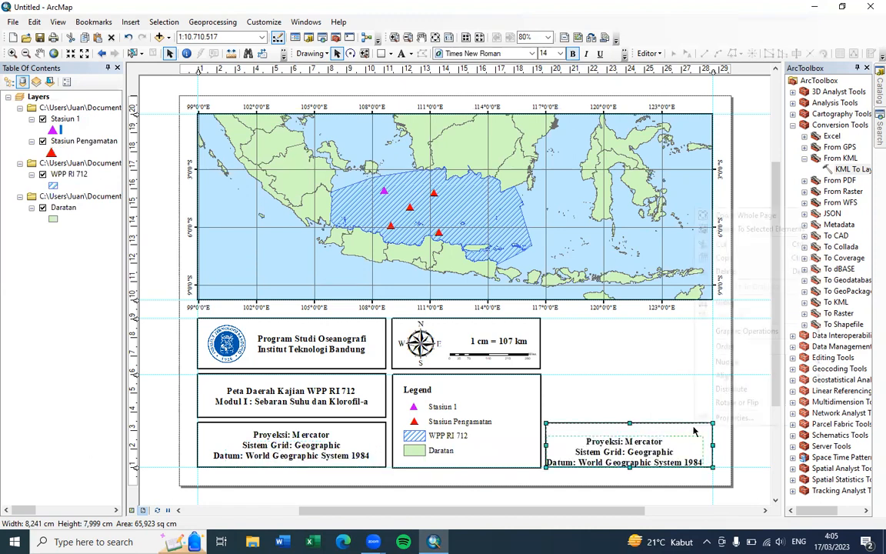
mouse_move(727, 375)
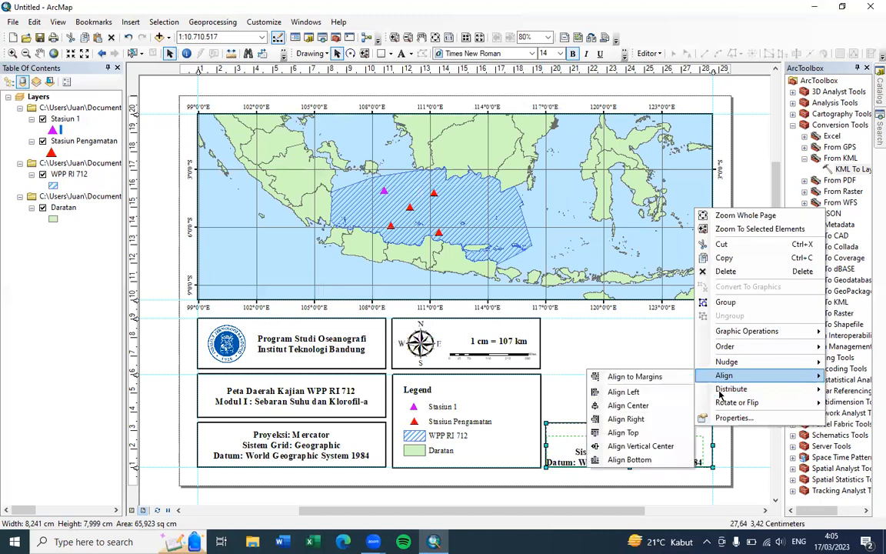
left_click(629, 446)
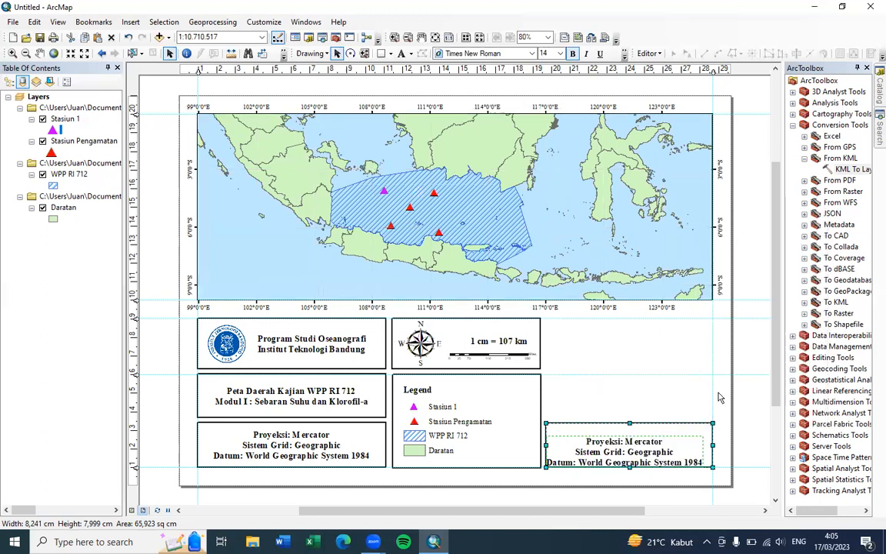
right_click(703, 433)
mouse_move(734, 378)
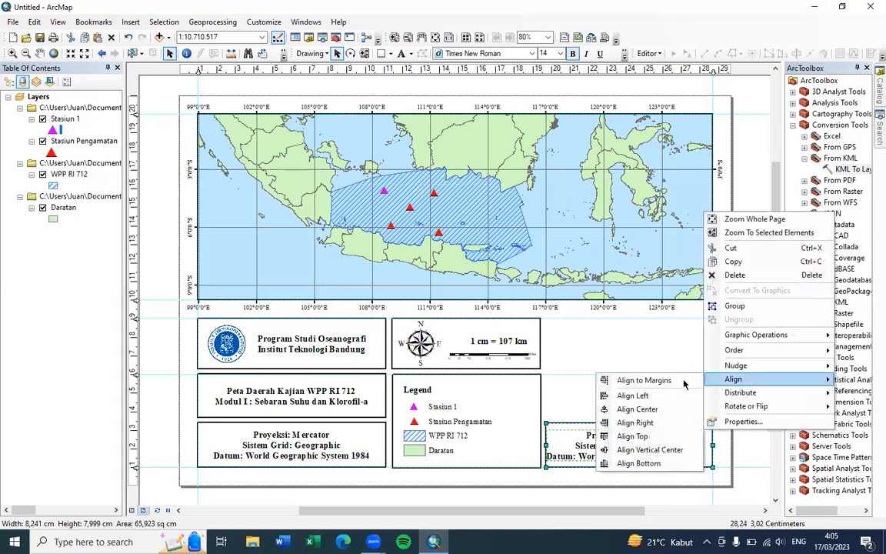
left_click(637, 409)
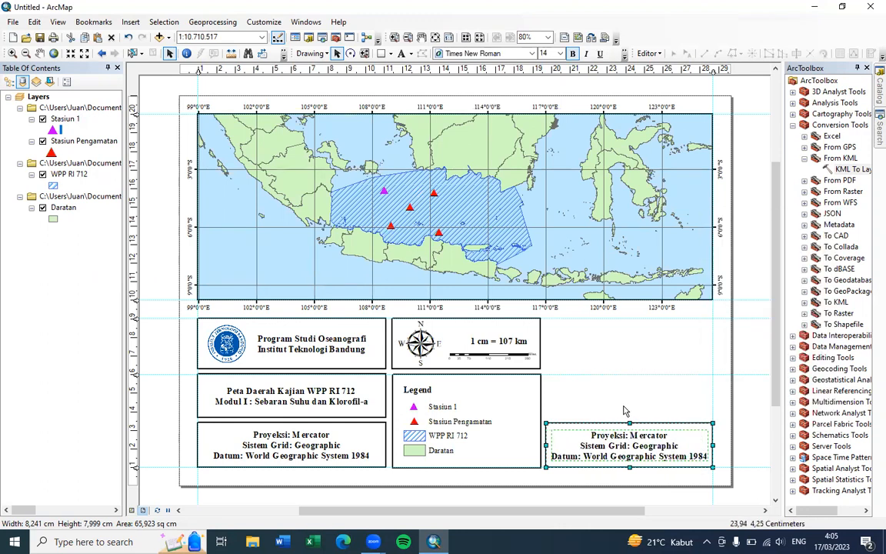
- Replace the copied text with "Dibuat oleh:", the author's name and student number, and "Tahun 2023"
double_click(646, 445)
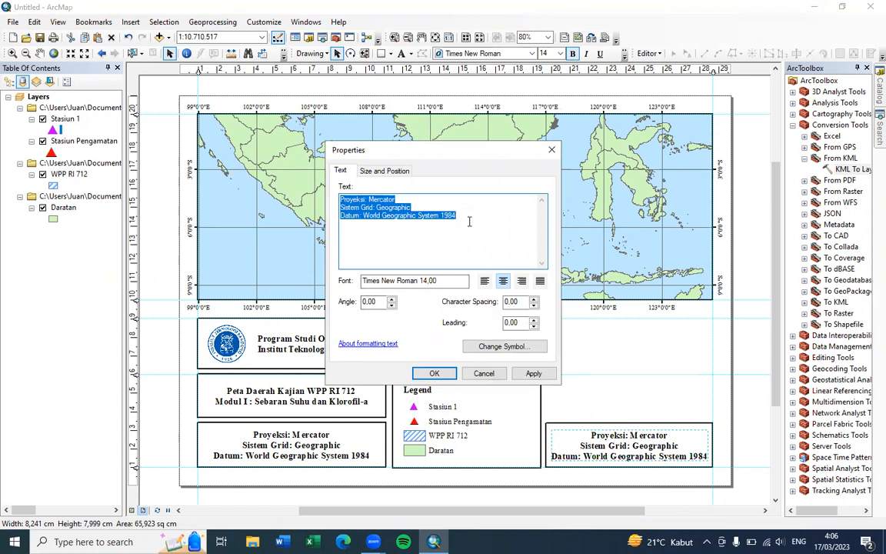
type("Dibuat oleh:")
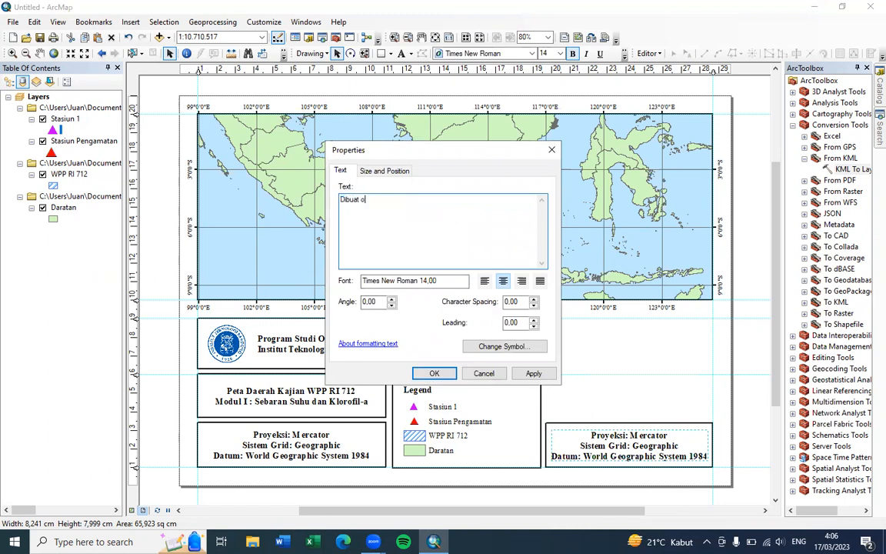
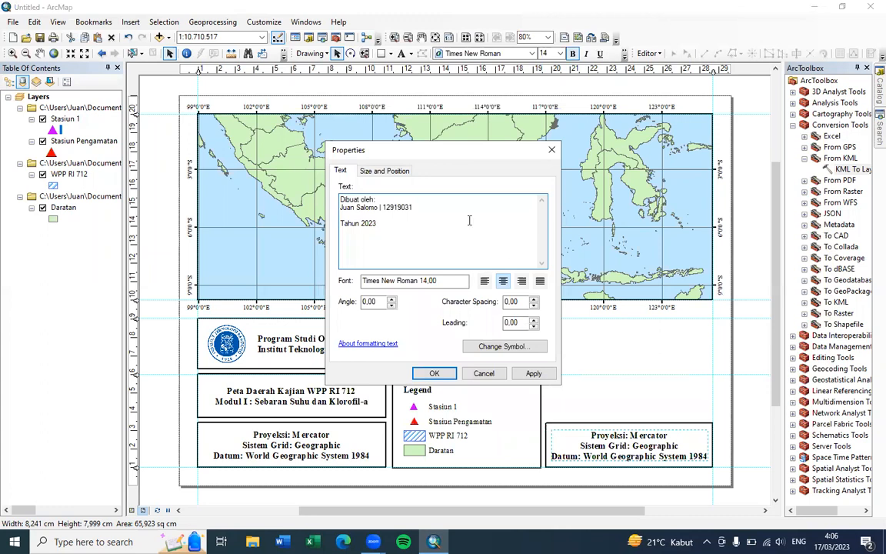
left_click(534, 373)
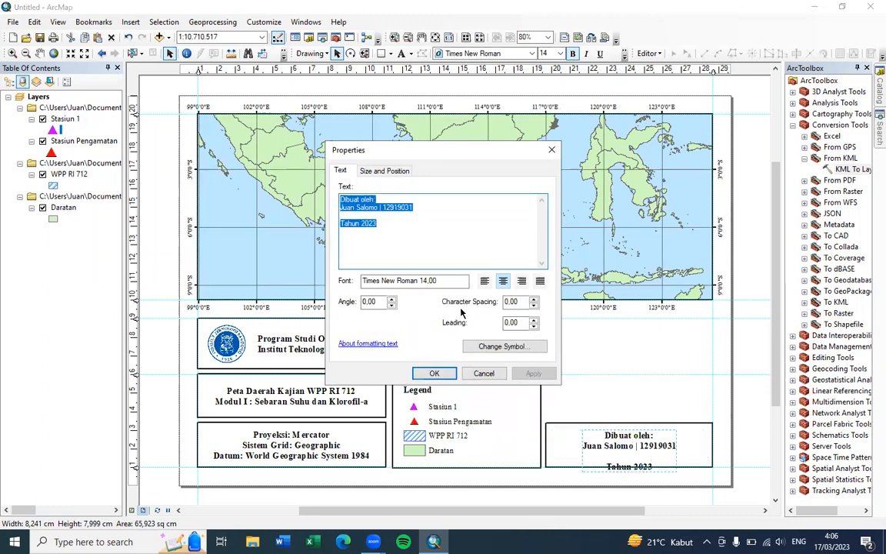
- Set the author text to size 12 and left-align it
left_click(489, 345)
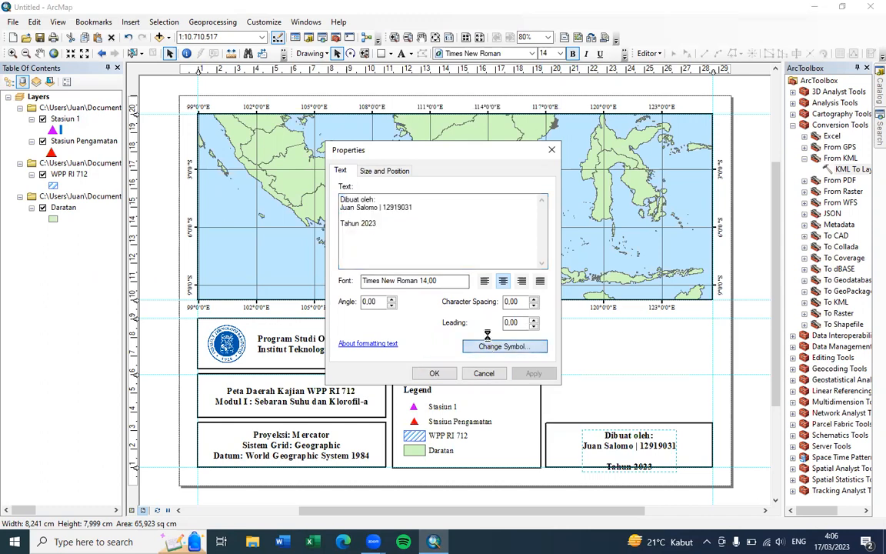
left_click(503, 238)
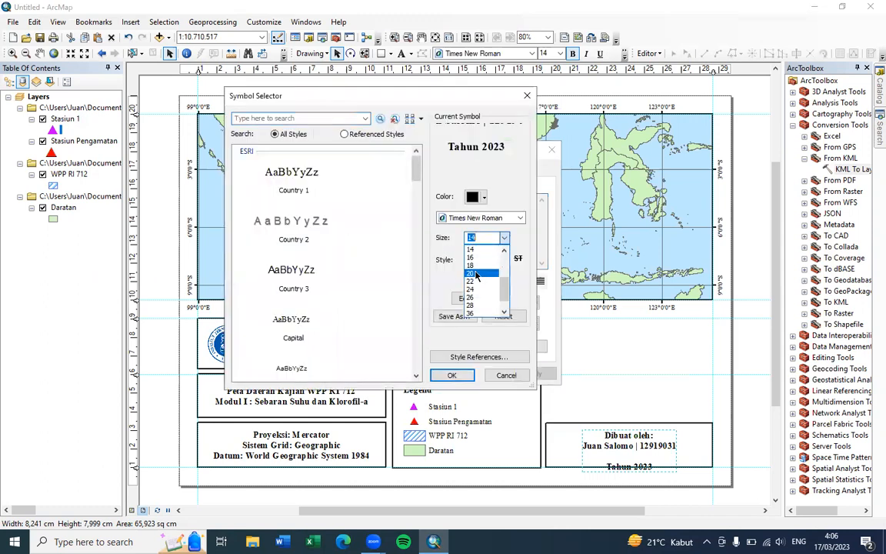
left_click(505, 252)
left_click(484, 251)
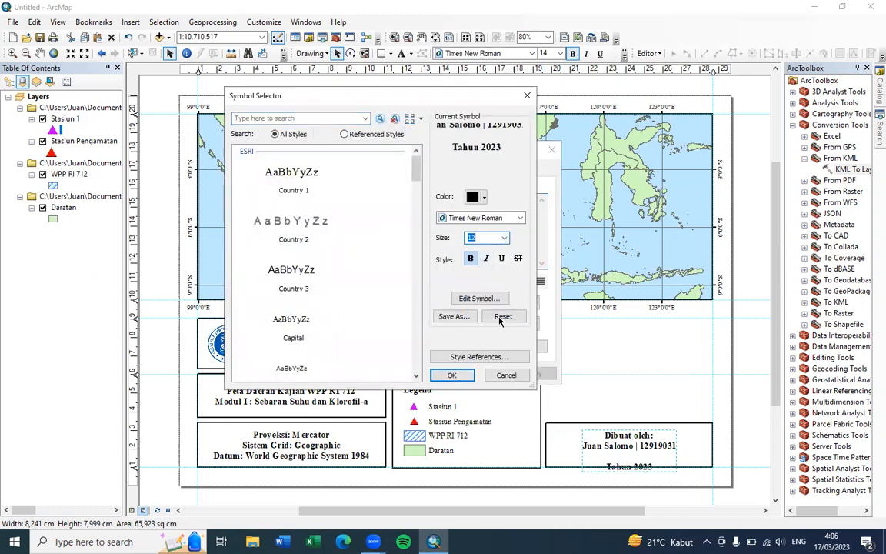
left_click(466, 374)
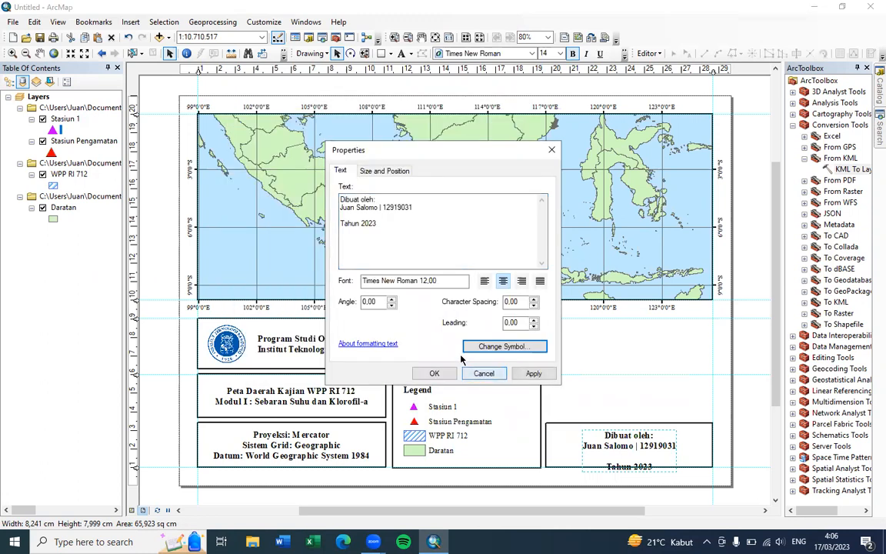
left_click(485, 282)
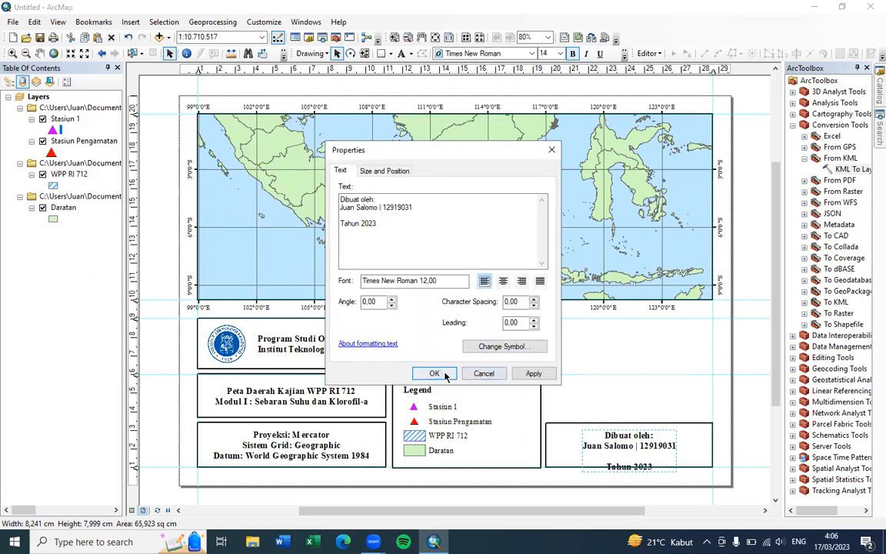
left_click(530, 373)
left_click(435, 374)
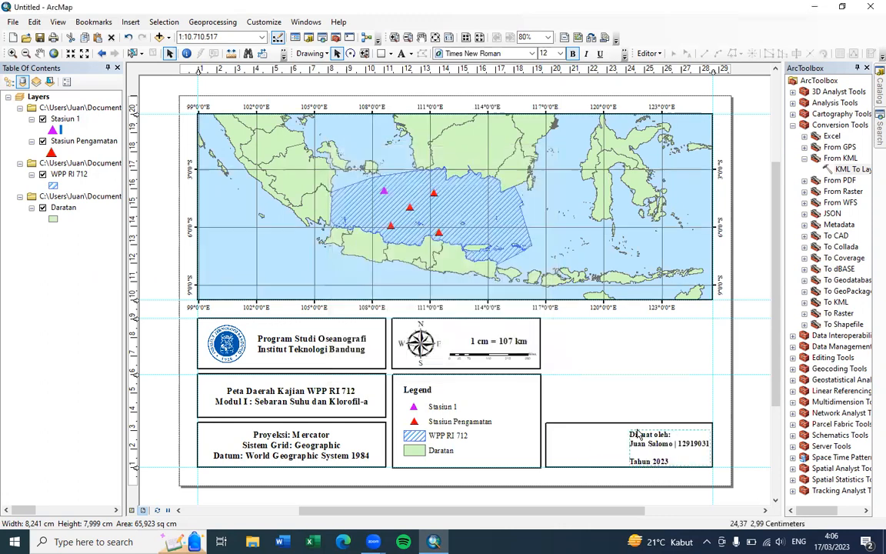
- Move the author text to the upper left inside its frame, close to the left edge
left_click_drag(638, 444, 565, 435)
key("Up")
key("Up")
key("Up")
key("Right")
key("Right")
key("Right")
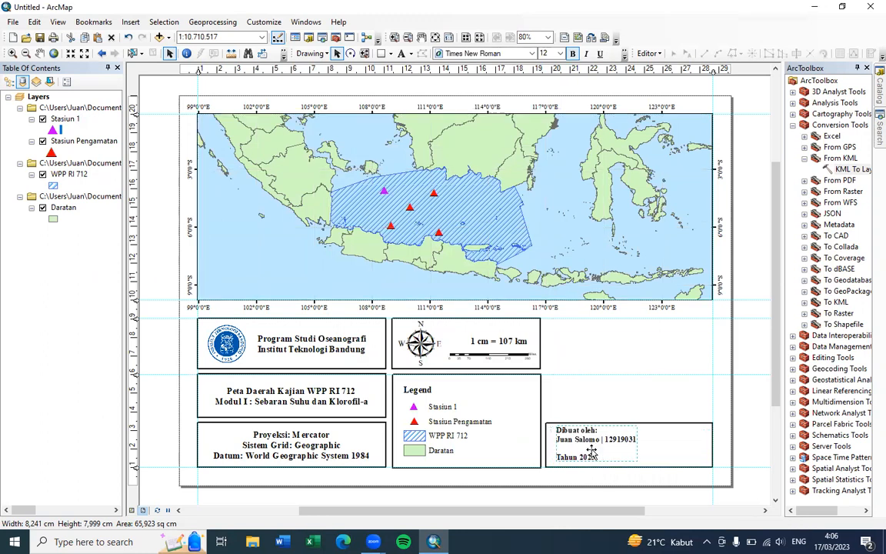
key("Left")
key("Left")
key("Left")
- Condense the author text to two lines: "Dibuat oleh" with the name and student number, and "Tahun pembuatan: 2023"
double_click(596, 458)
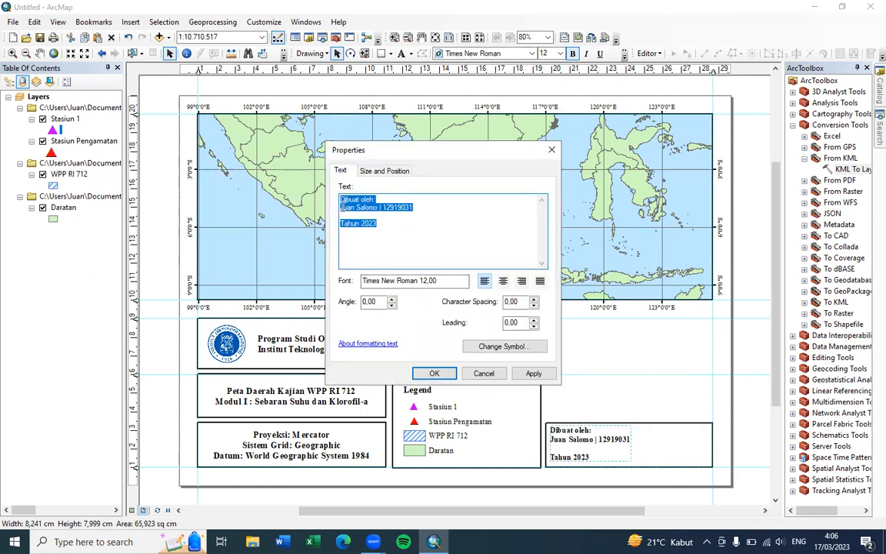
left_click(376, 199)
key("Delete")
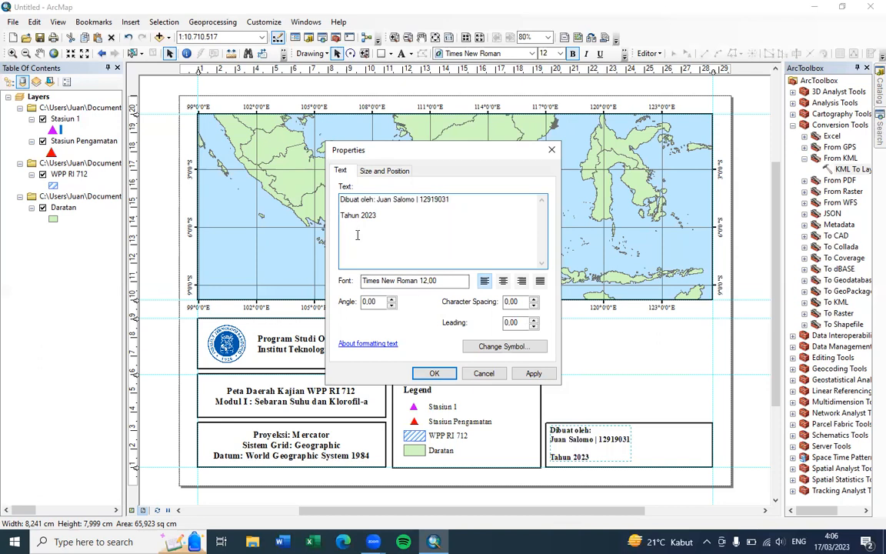
key("BackSpace")
left_click(376, 199)
key("BackSpace")
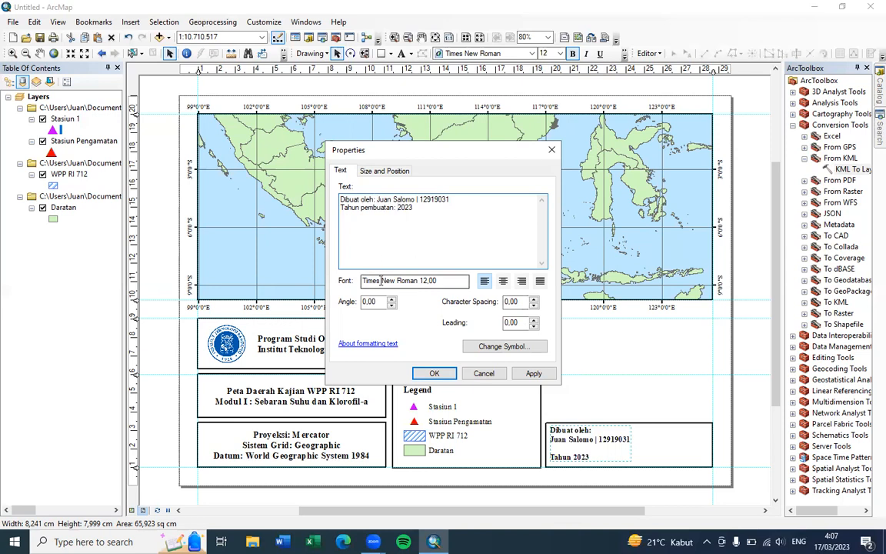
left_click(533, 373)
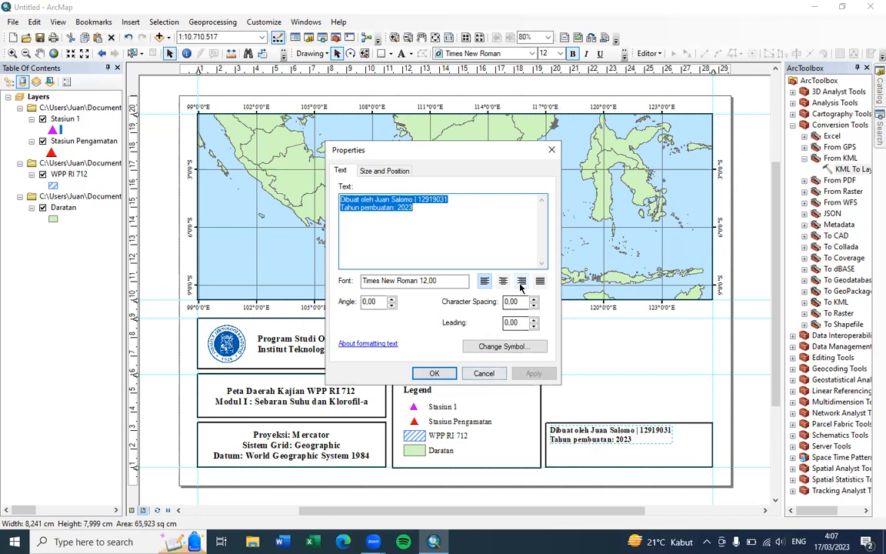
left_click(436, 373)
- Move the author text down and shrink its frame from the top to fit the two lines
mouse_move(647, 433)
left_mouse_down()
mouse_move(646, 457)
mouse_move(646, 449)
left_mouse_up()
left_click(612, 418)
left_click(631, 428)
left_click_drag(630, 423, 631, 439)
left_click(665, 399)
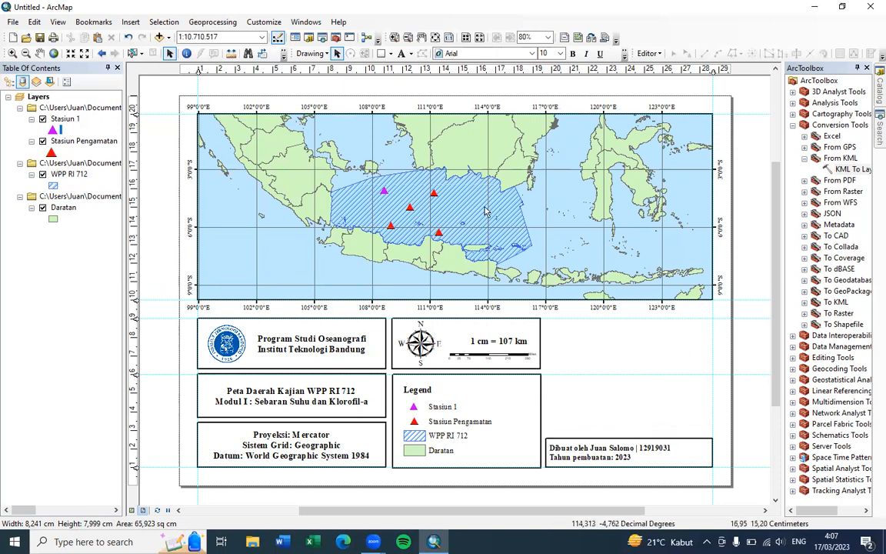
- Enlarge the main map around the WPP RI 712 area and shift it so the whole zone fits in the frame
left_click(12, 53)
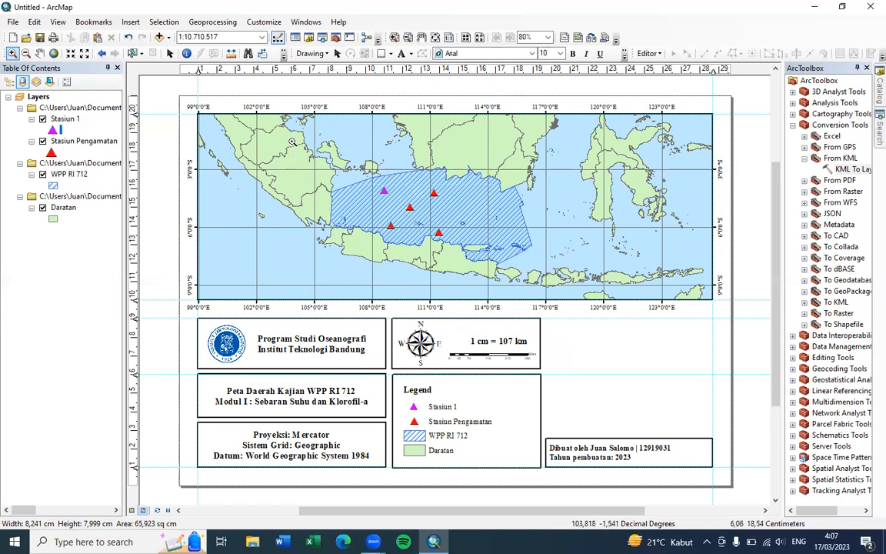
left_click_drag(291, 140, 567, 285)
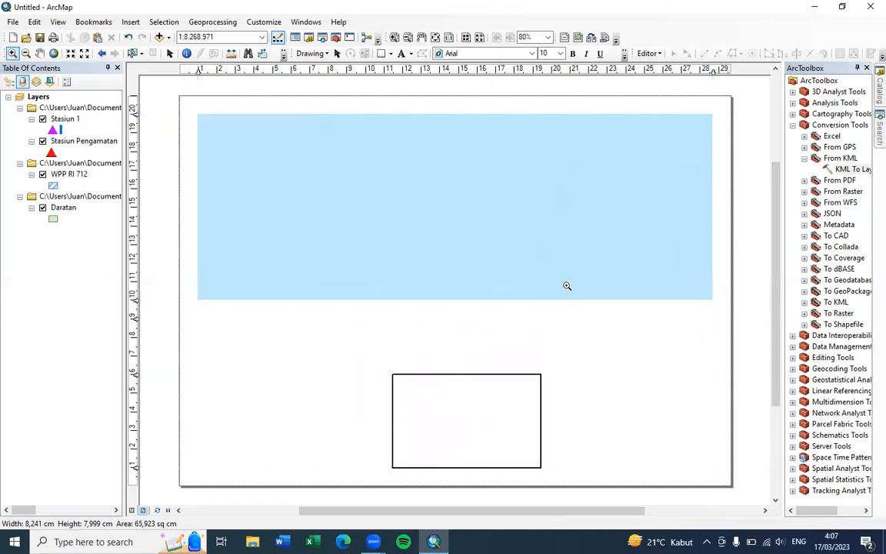
left_click_drag(282, 123, 578, 272)
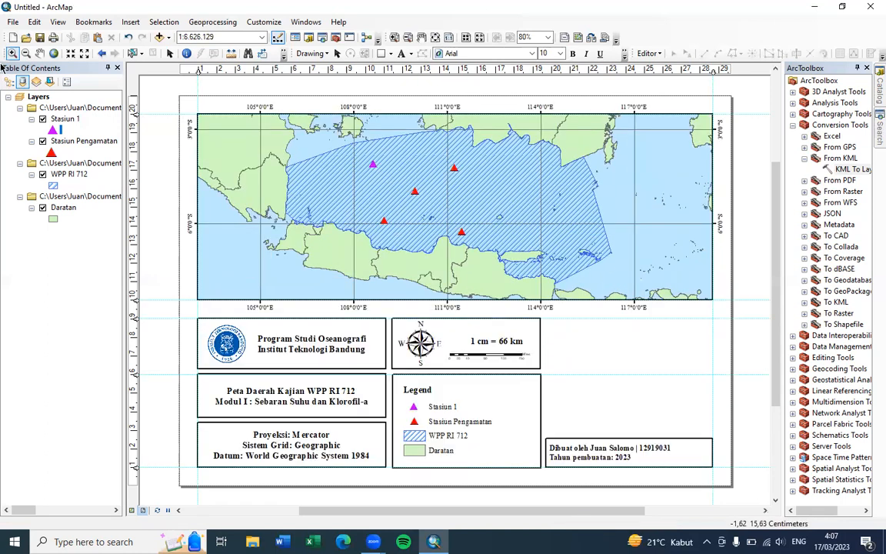
left_click(39, 53)
left_click_drag(470, 196, 467, 200)
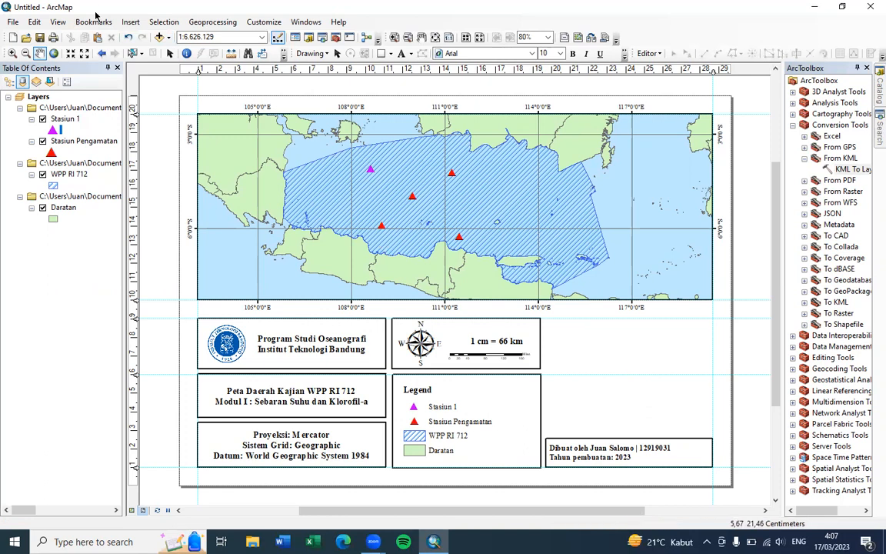
- Insert a new data frame and fit it into the empty space above the author frame, beside the legend and north arrow frames
left_click(131, 21)
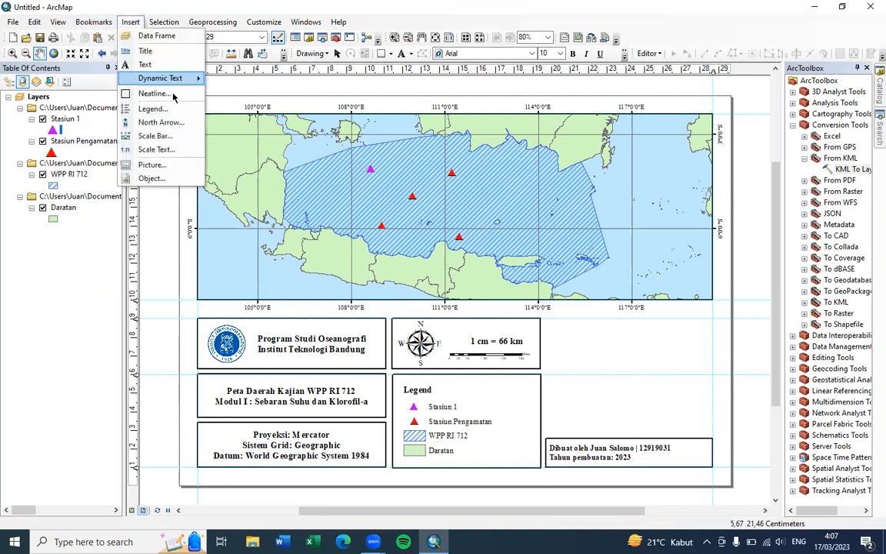
left_click(157, 35)
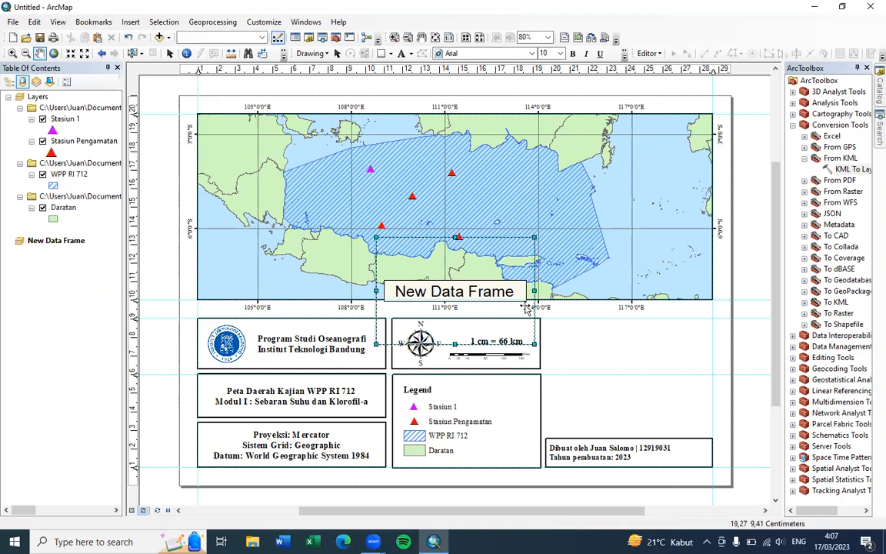
left_click_drag(526, 308, 667, 349)
left_click_drag(550, 437, 546, 435)
left_click_drag(628, 435, 629, 432)
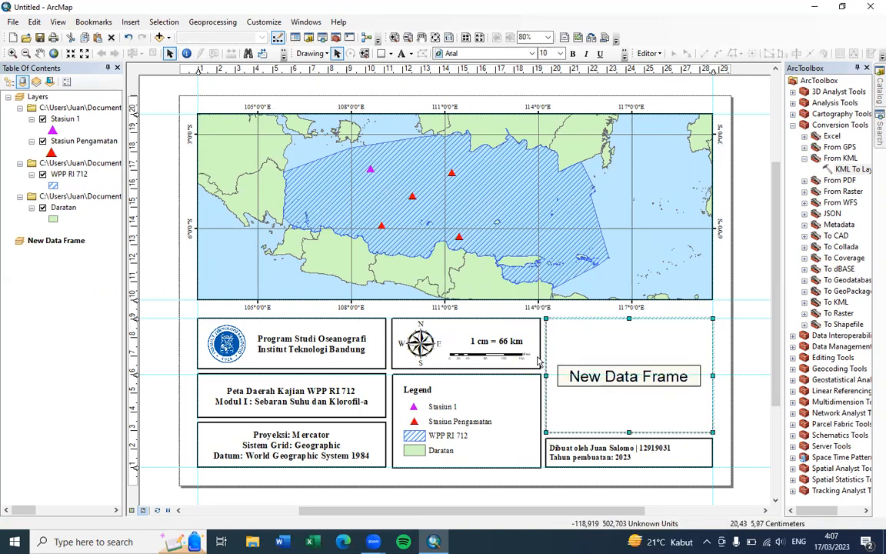
- Give the empty inset data frame a solid black 2.0 Point border
right_click(594, 336)
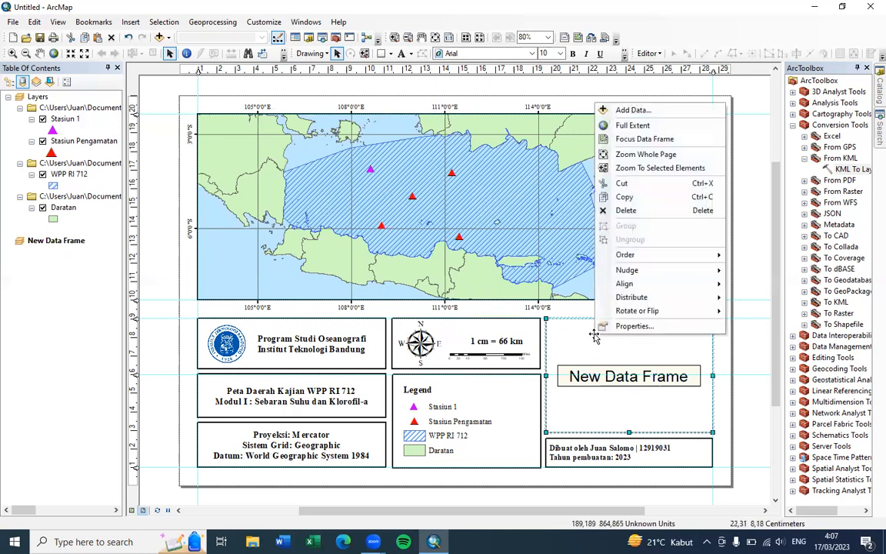
left_click(646, 325)
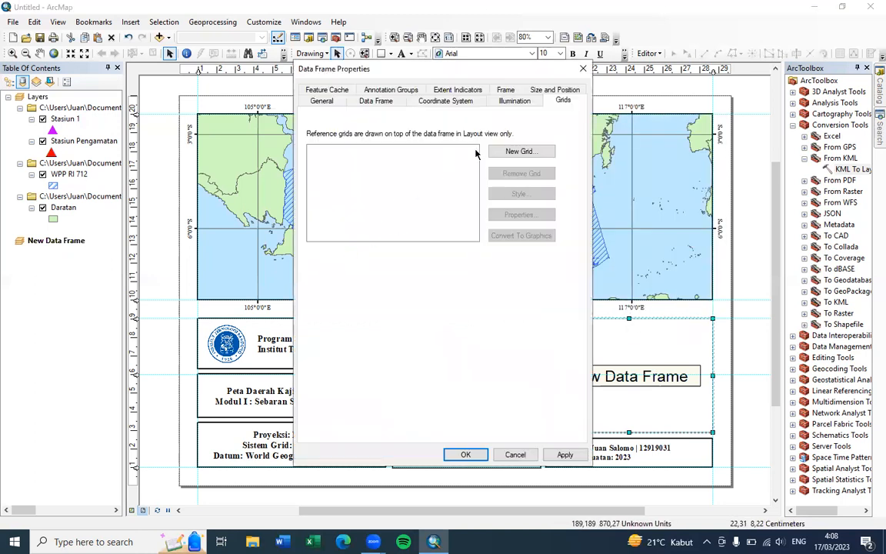
left_click(375, 101)
left_click(562, 101)
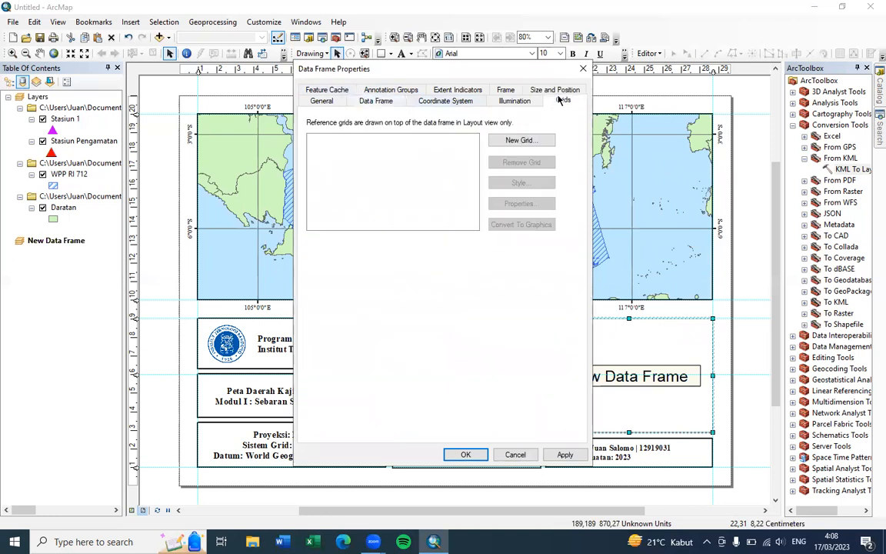
left_click(505, 91)
left_click(415, 137)
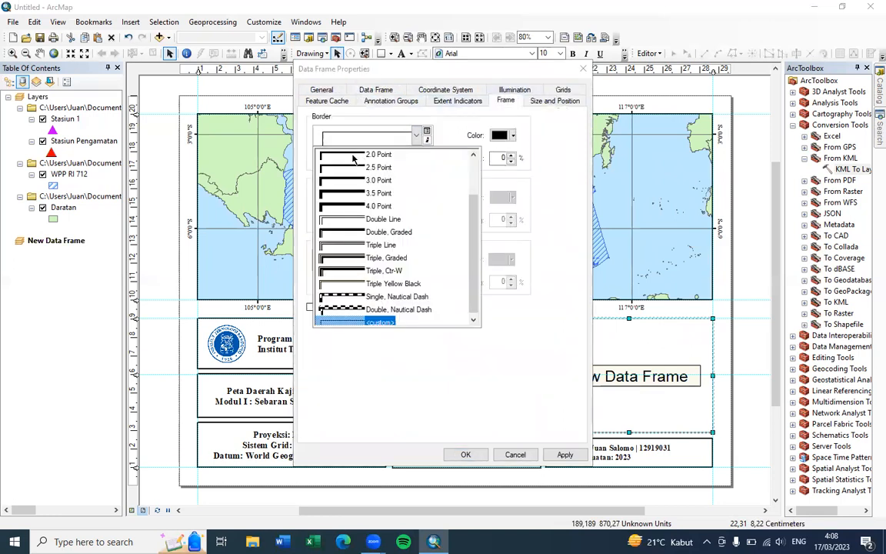
left_click(367, 158)
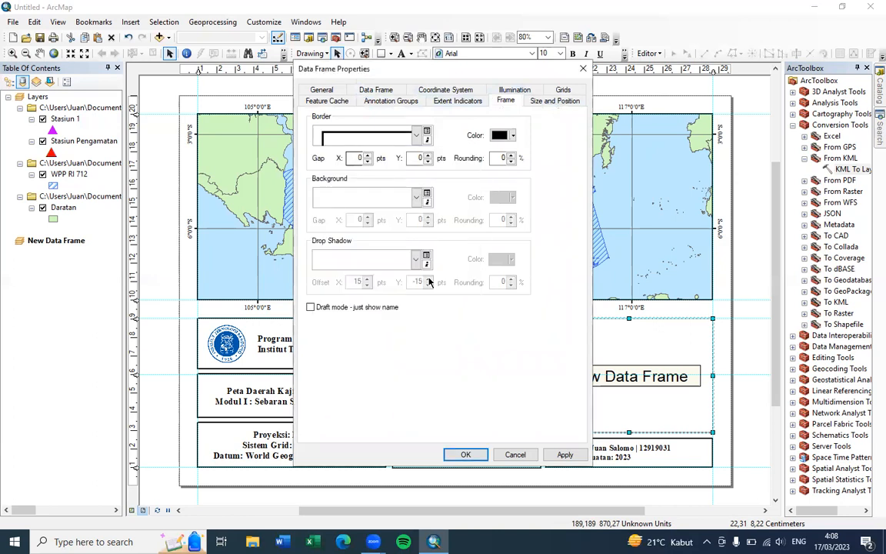
left_click(466, 455)
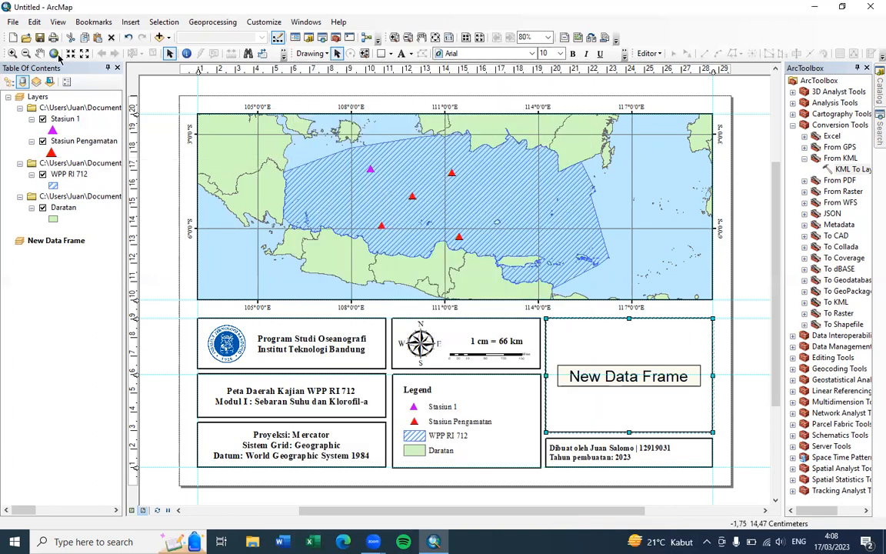
- Add BATAS_PROVINSI_DESEMBER_2019_DUKCAPIL.shp from the Tutorial Daerah Kajian folder to the New Data Frame
left_click(48, 243)
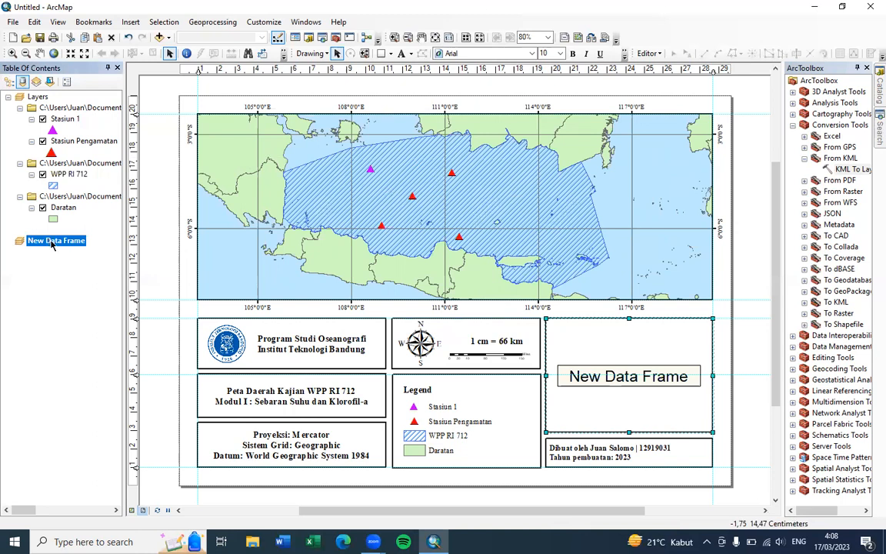
left_click(159, 37)
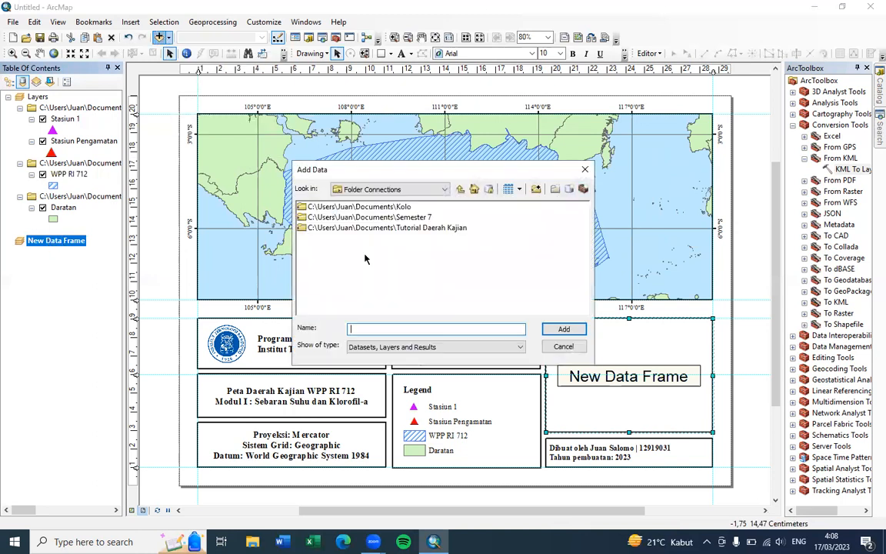
double_click(418, 228)
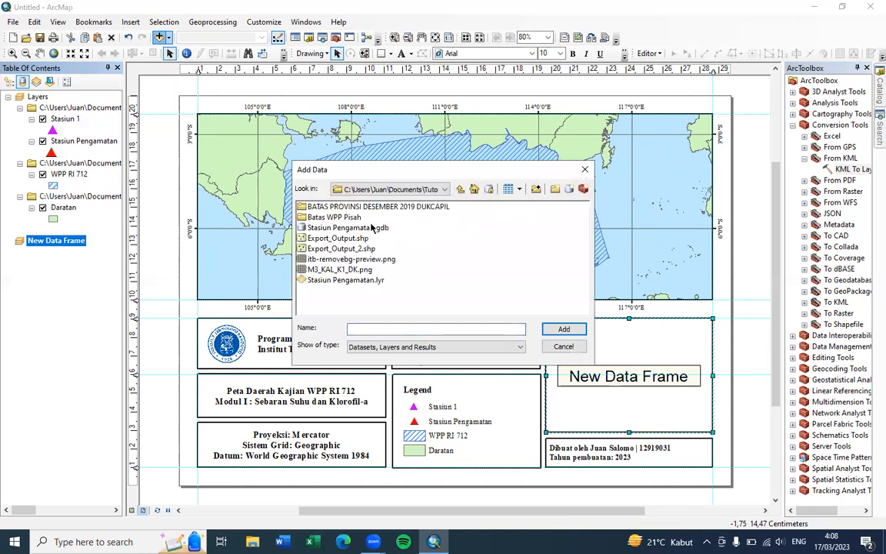
double_click(353, 206)
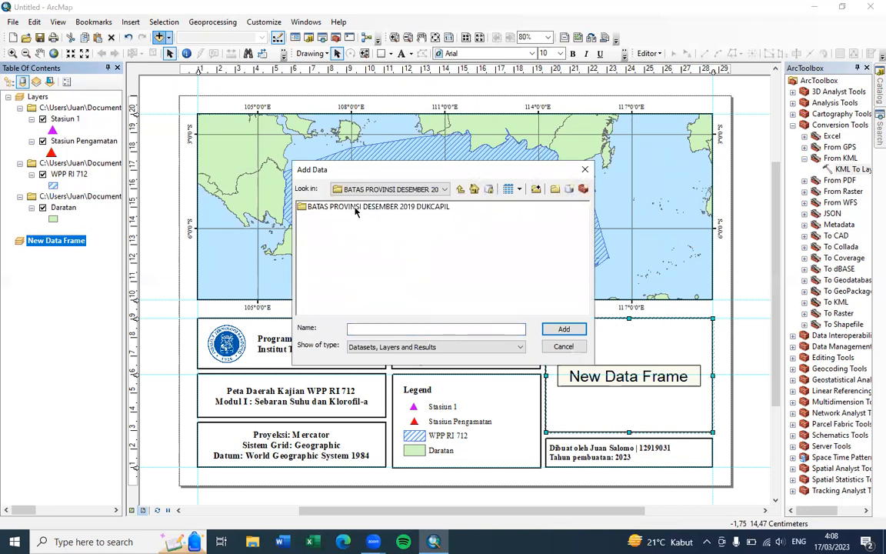
left_click(357, 209)
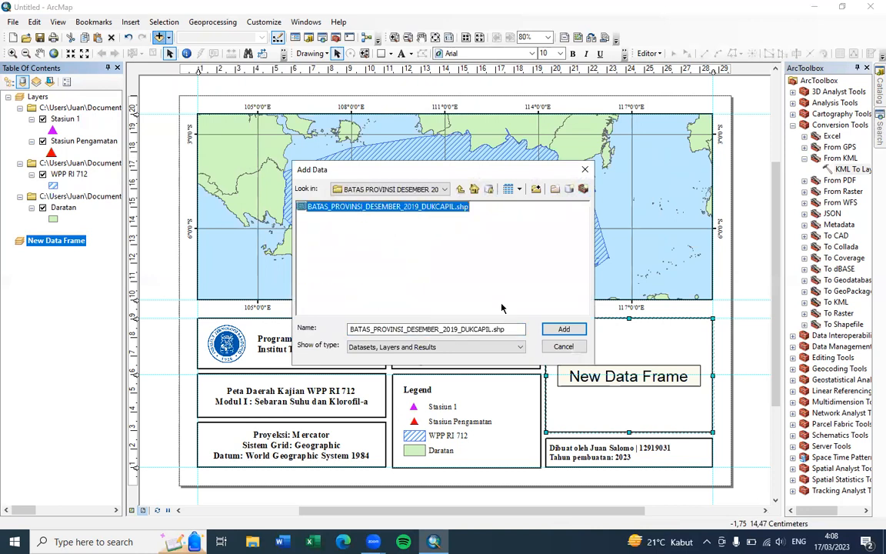
left_click(563, 329)
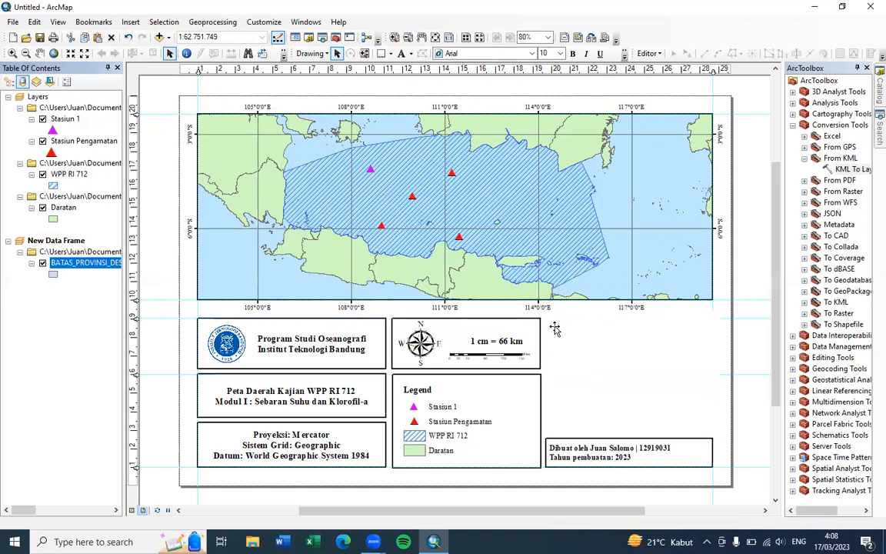
- Add an extent indicator for the Layers data frame to the inset map of Indonesia
right_click(77, 266)
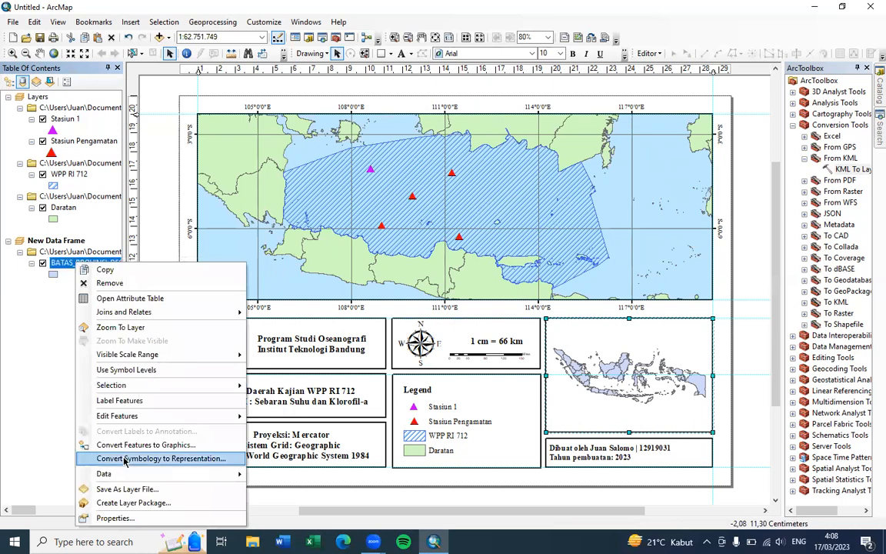
left_click(638, 380)
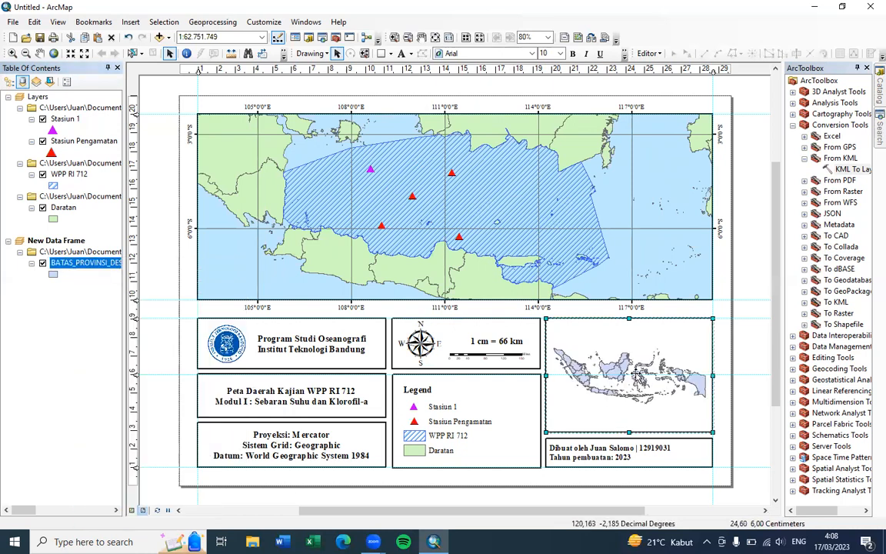
right_click(636, 373)
left_click(660, 366)
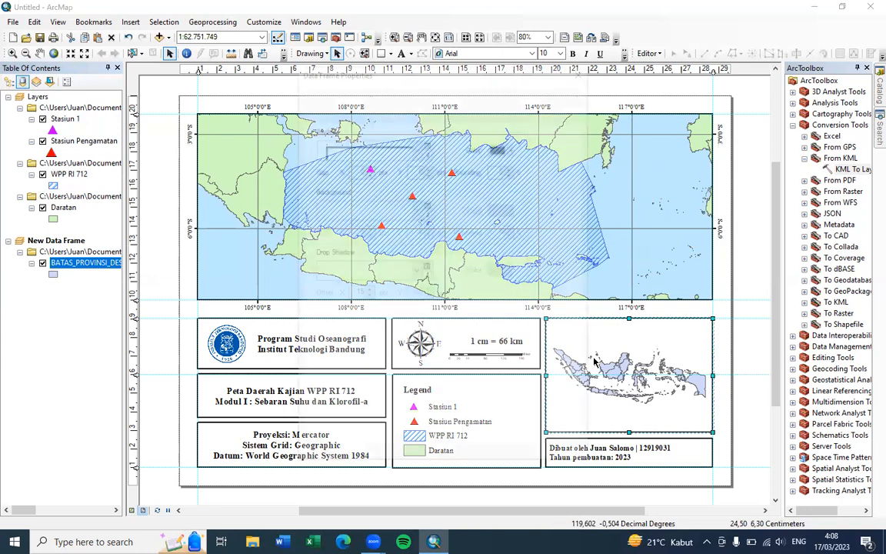
left_click(467, 103)
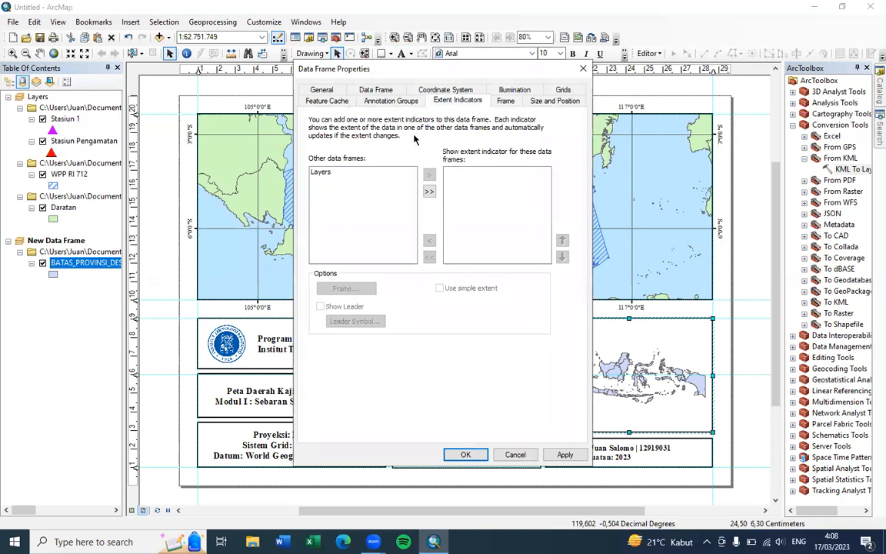
left_click(397, 173)
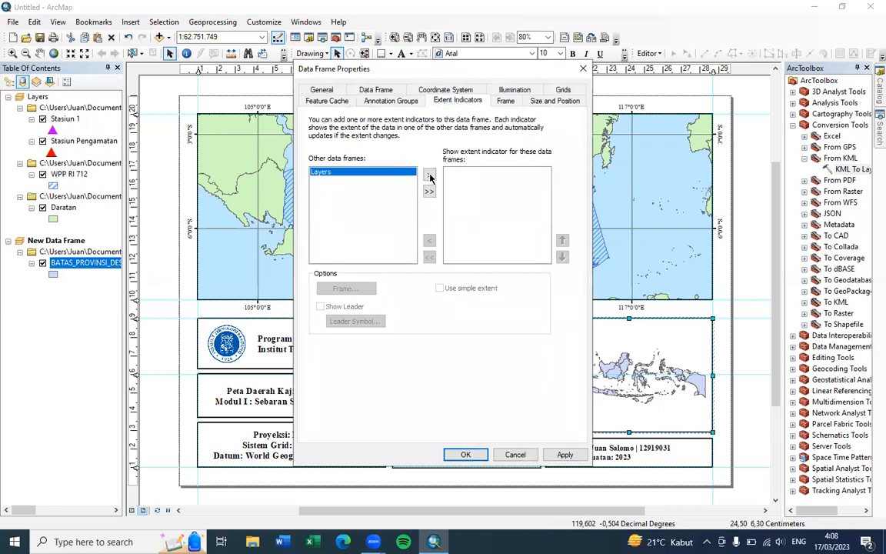
left_click(429, 176)
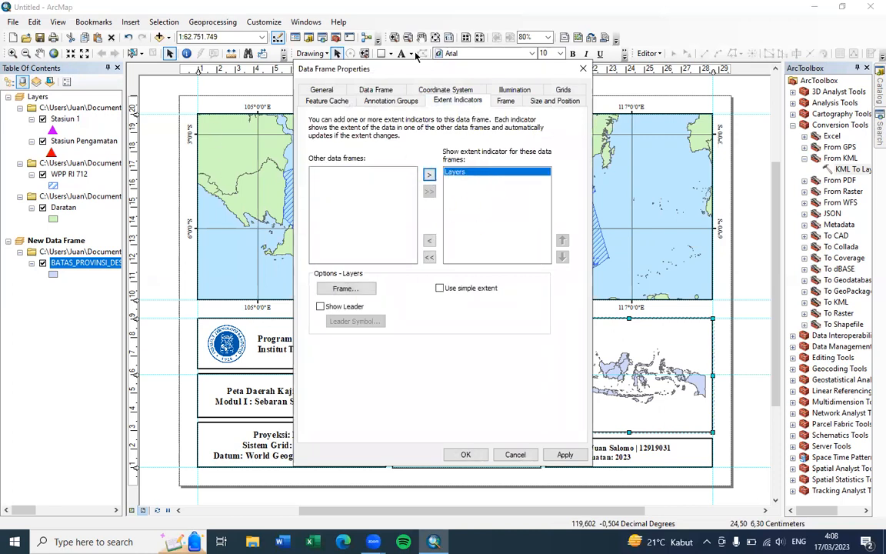
left_click_drag(446, 71, 220, 99)
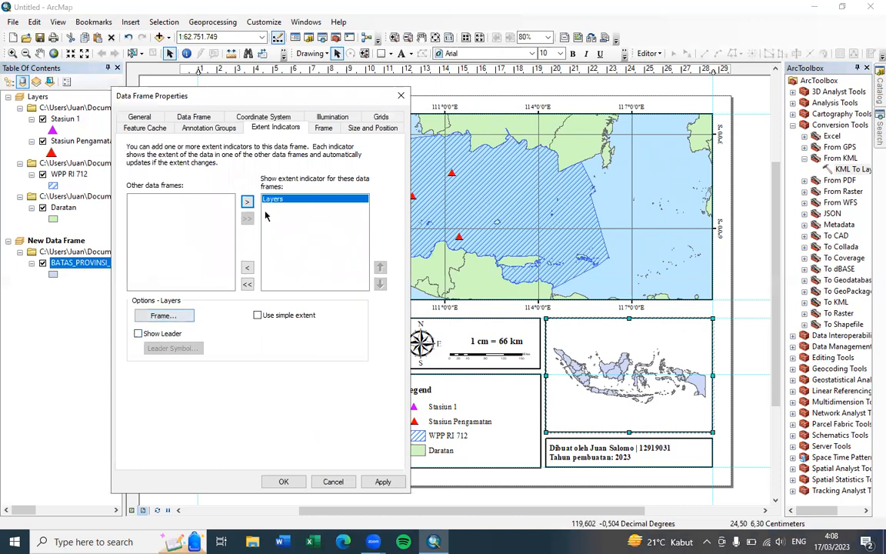
- Style the Layers extent indicator with a red 2.0 Point border and apply it to the inset
left_click(163, 316)
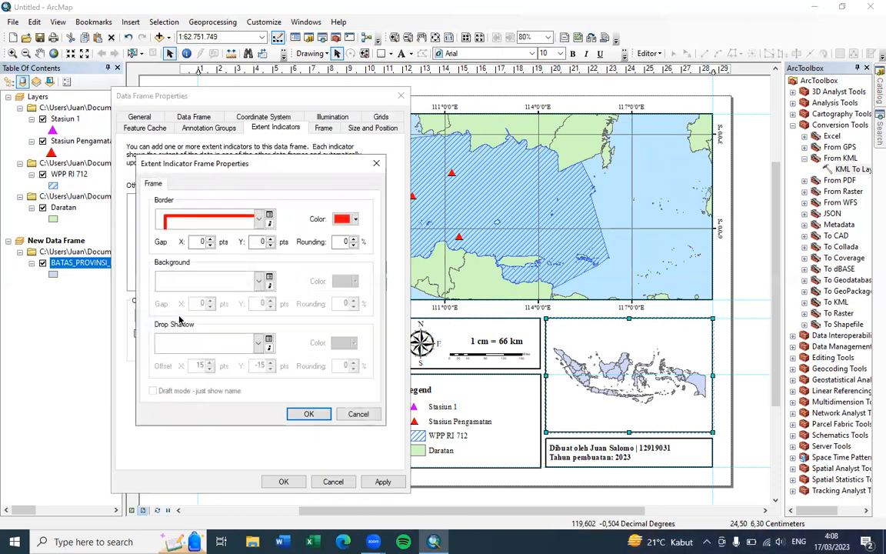
left_click(259, 221)
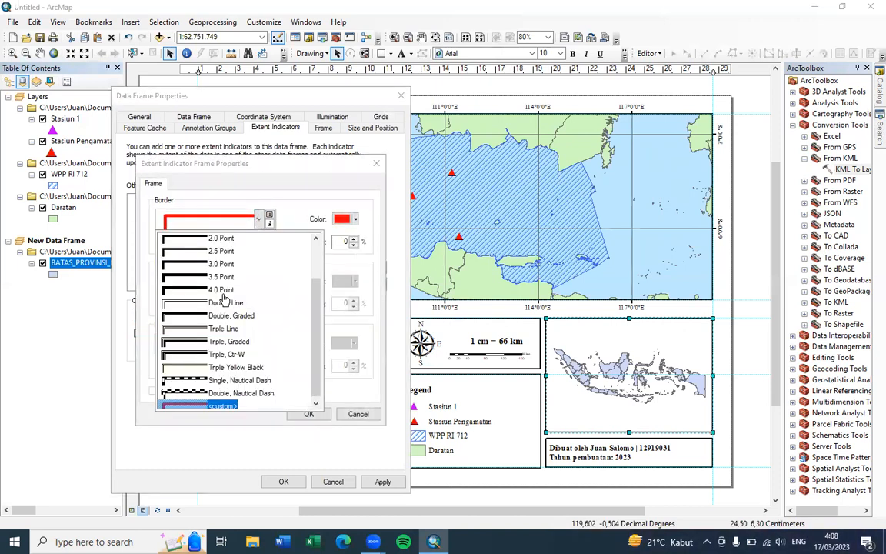
left_click(201, 242)
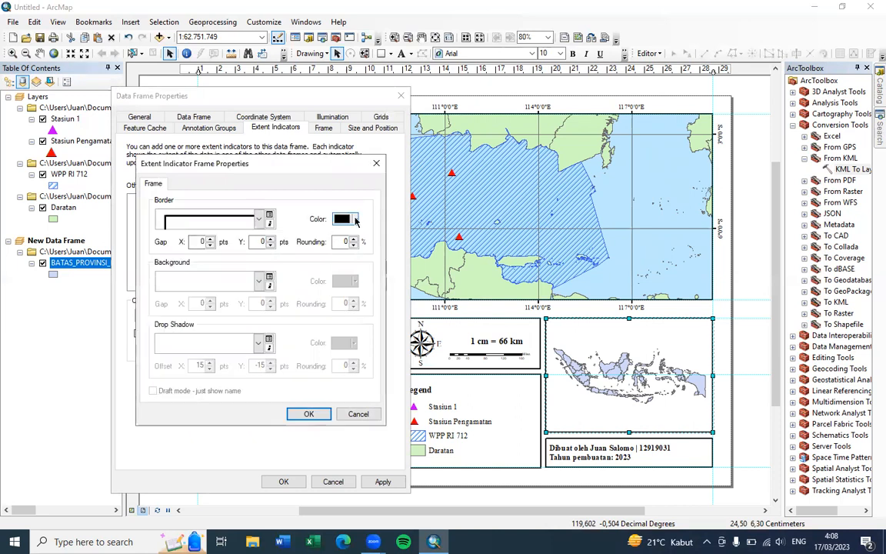
left_click(343, 221)
left_click(350, 273)
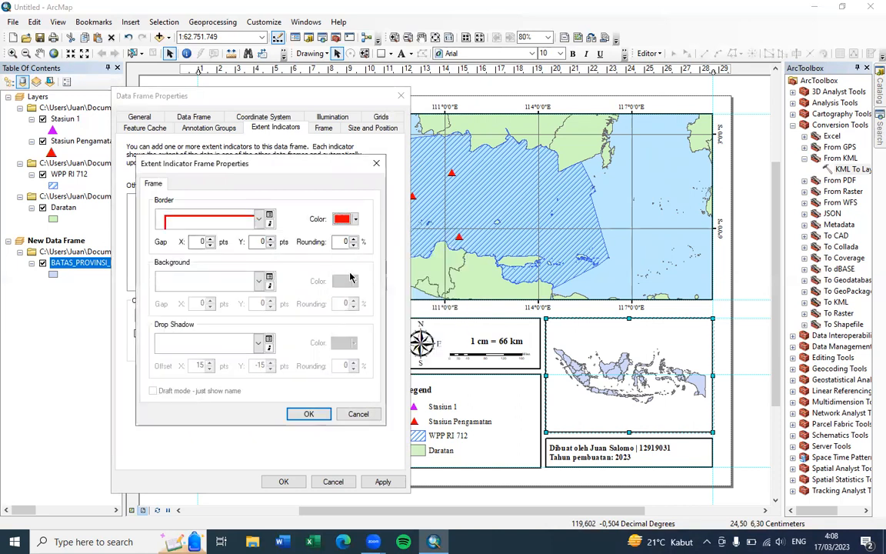
left_click(308, 414)
left_click(382, 481)
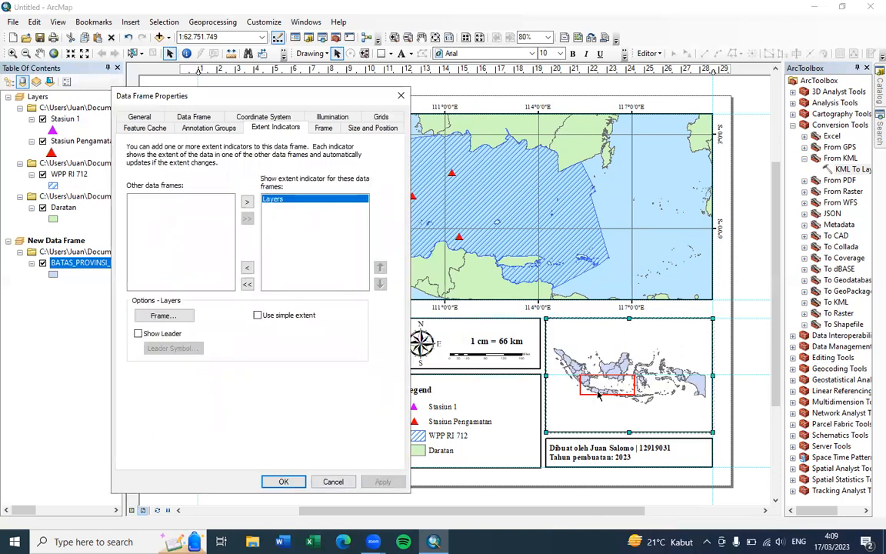
left_click(283, 482)
- Look through the inset data frame's general, extent, coordinate system, annotation and illumination properties
right_click(611, 346)
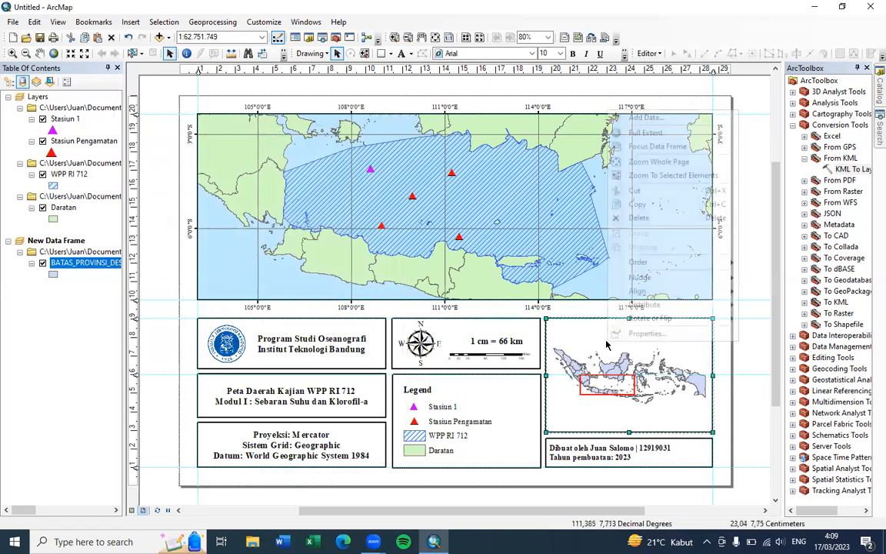
left_click(650, 332)
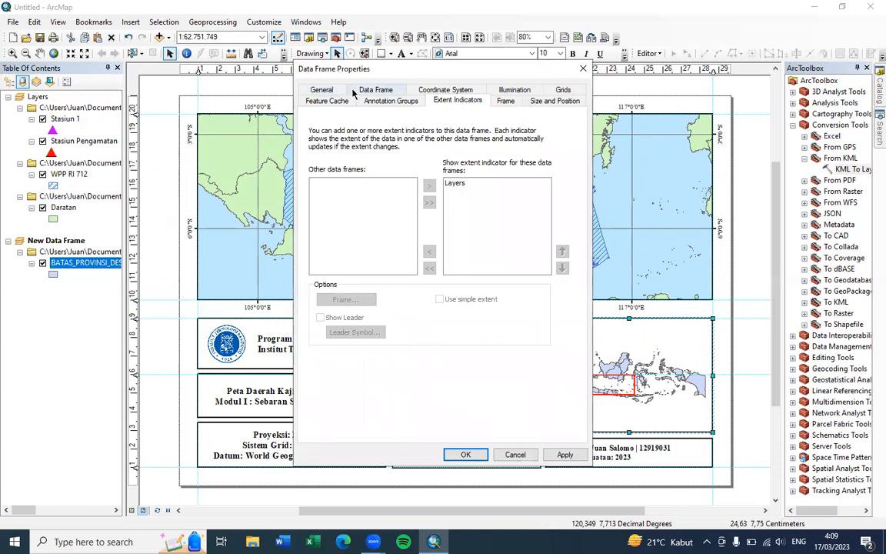
left_click(322, 90)
left_click(397, 89)
left_click(448, 89)
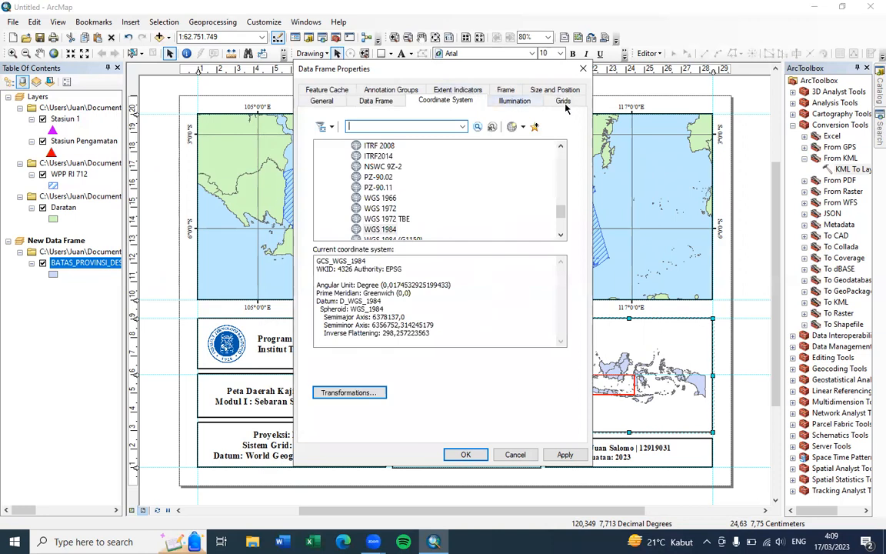
left_click(376, 100)
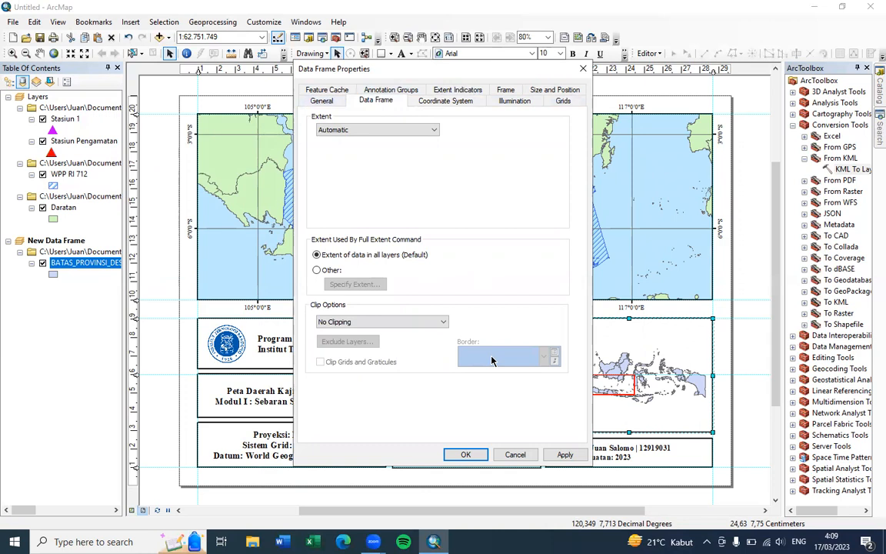
left_click(321, 101)
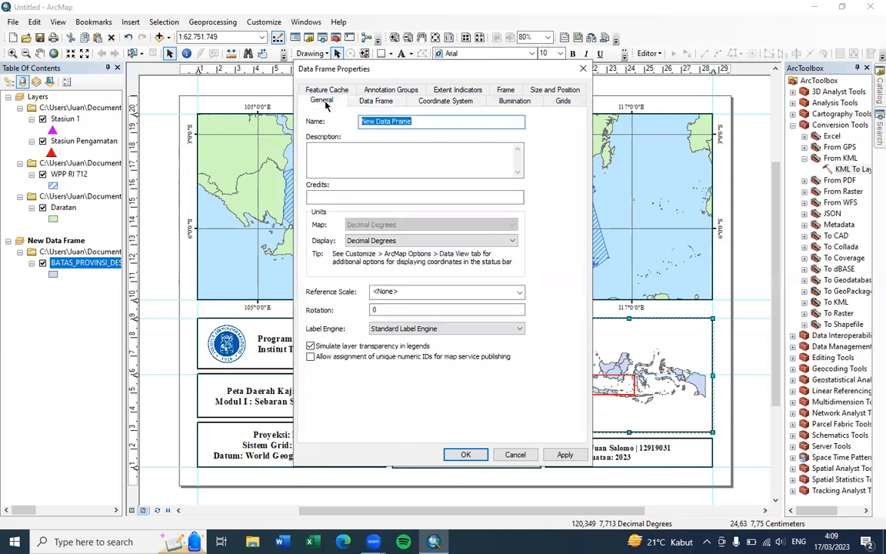
left_click(394, 101)
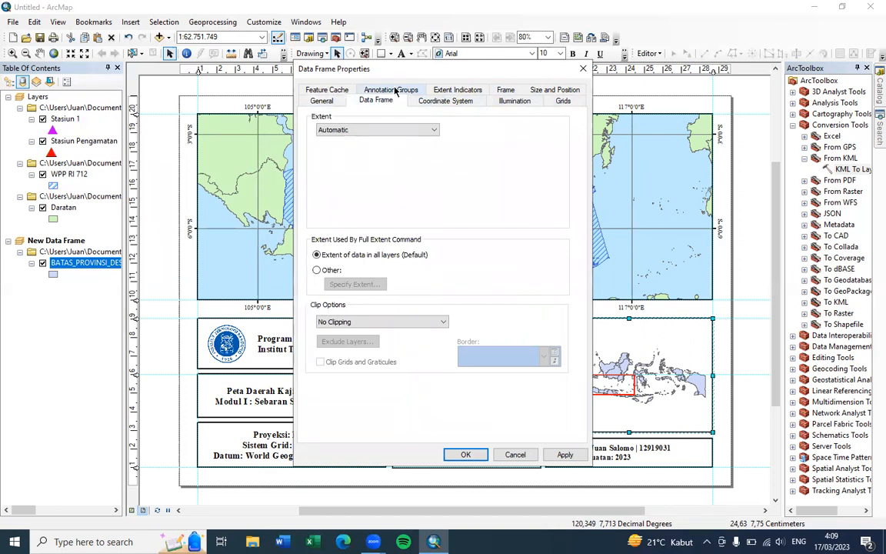
left_click(395, 91)
left_click(523, 91)
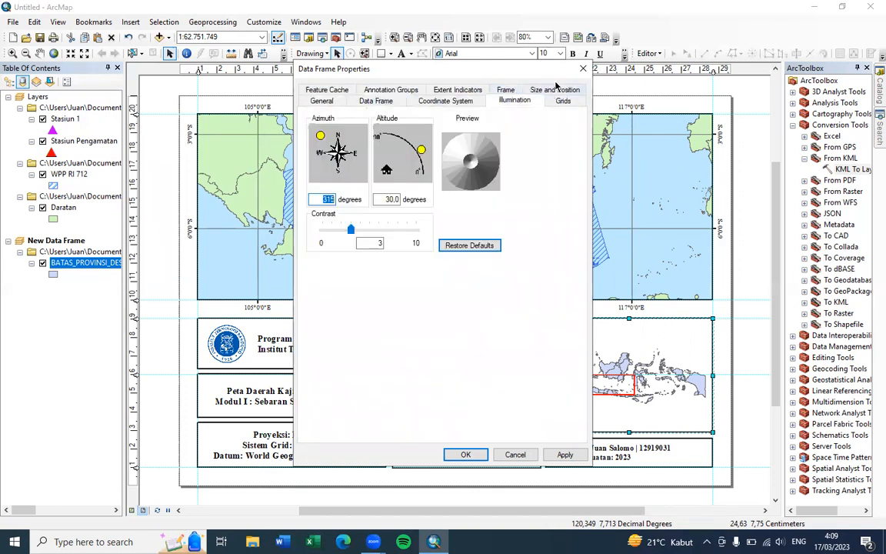
left_click(583, 68)
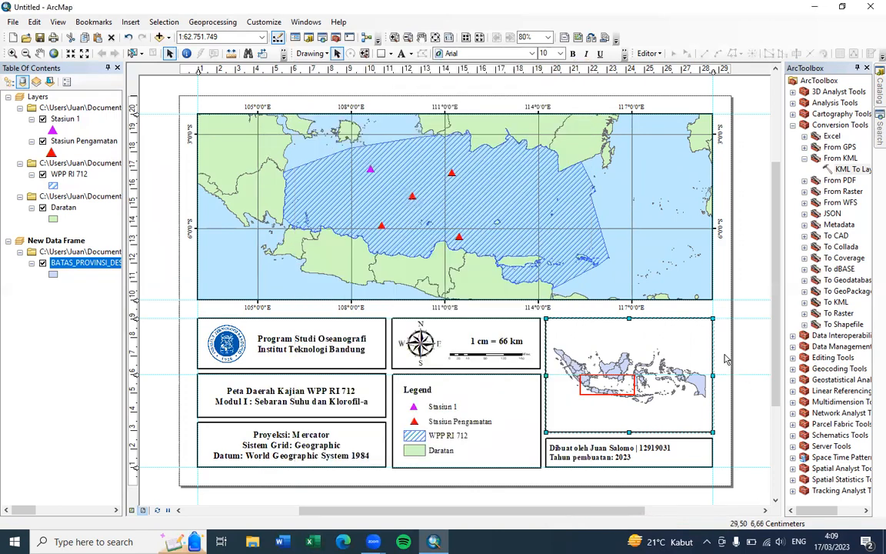
- Change the inset's province layer symbol to the predefined Green fill
left_click(53, 273)
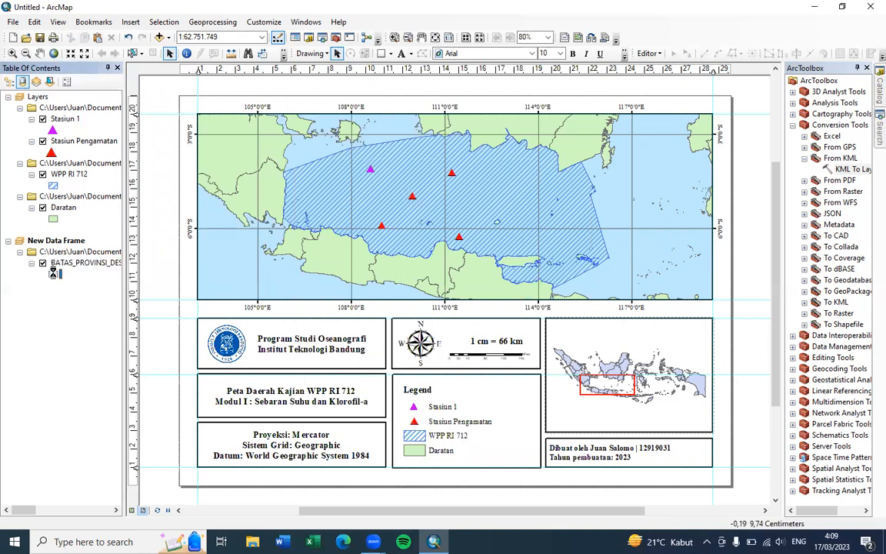
scroll(376, 216, "down", 3)
scroll(412, 227, "up", 1)
left_click(257, 192)
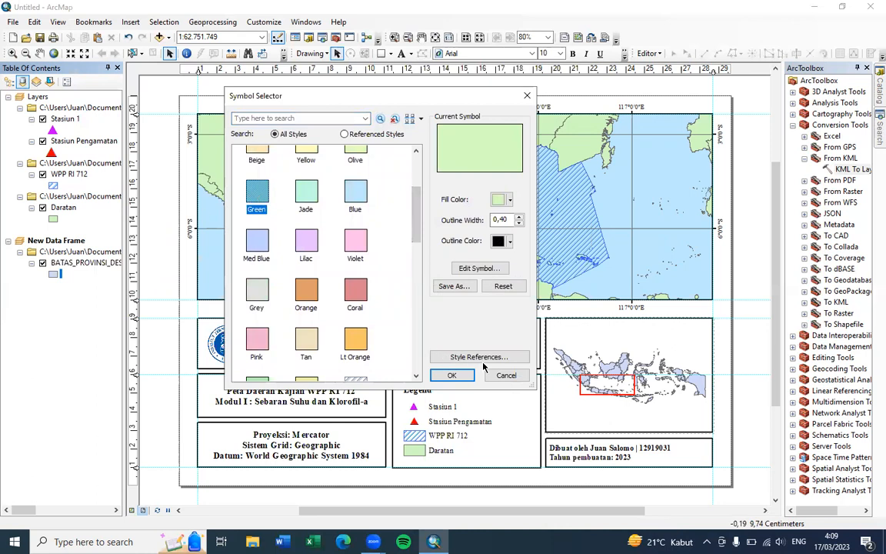
left_click(453, 375)
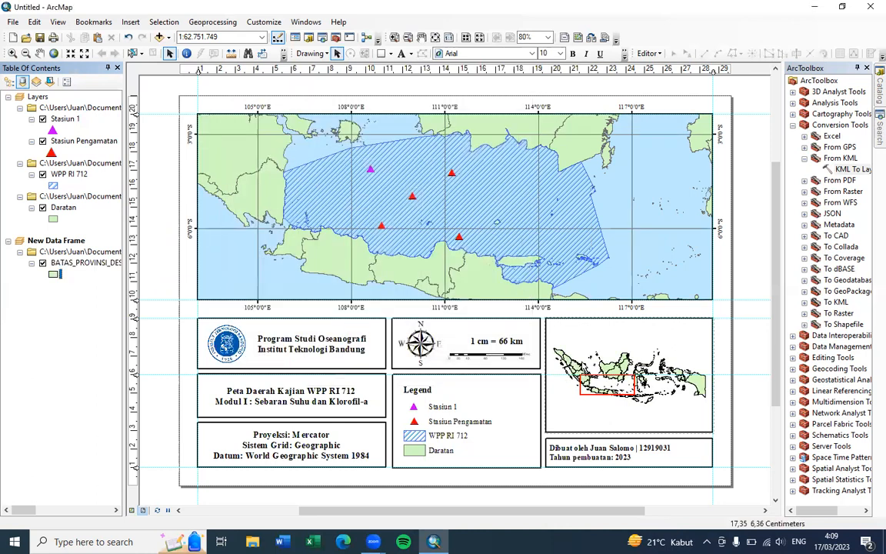
- Set the Indonesia inset data frame's background to Lt Blue and apply it
right_click(589, 334)
left_click(628, 318)
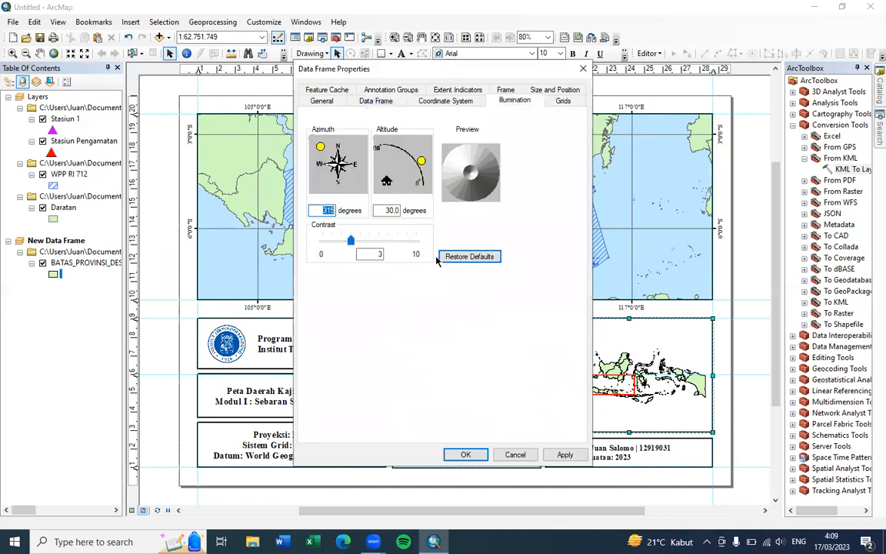
left_click(336, 103)
left_click(362, 102)
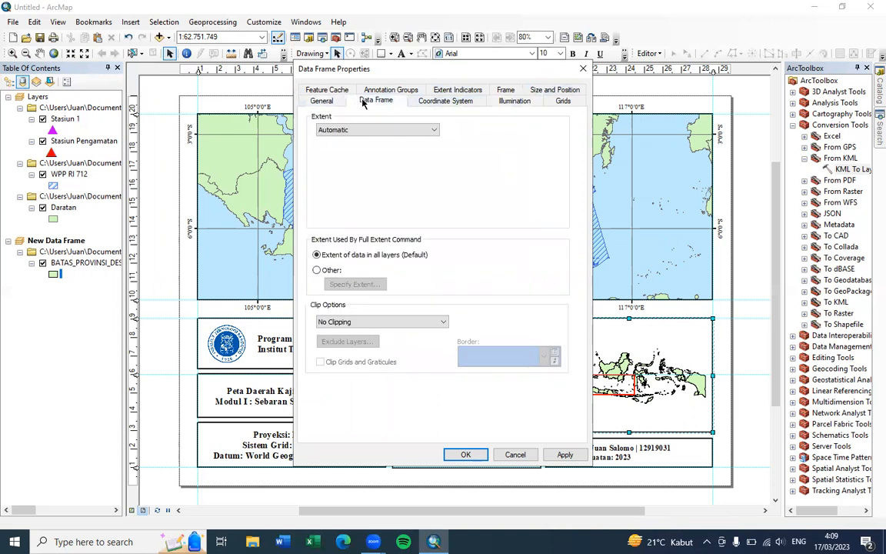
left_click(431, 107)
left_click(514, 100)
left_click(563, 101)
left_click(519, 90)
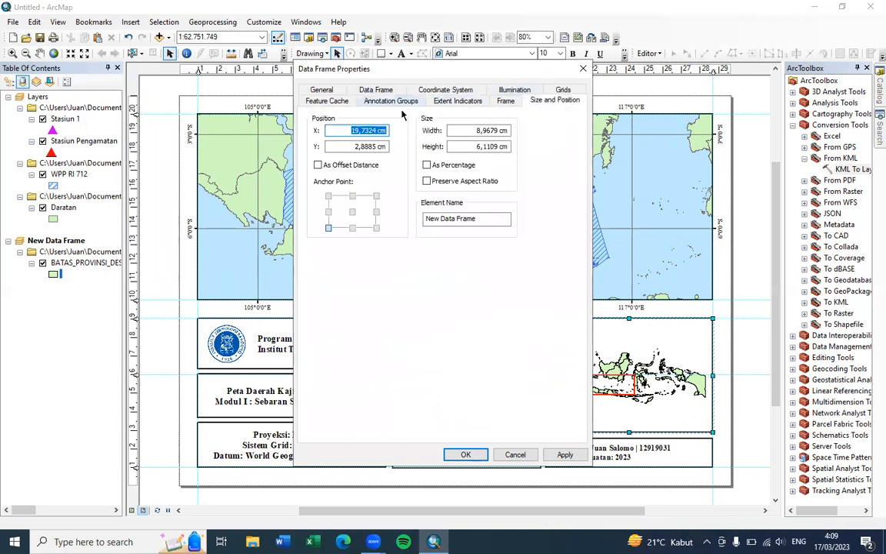
left_click(506, 102)
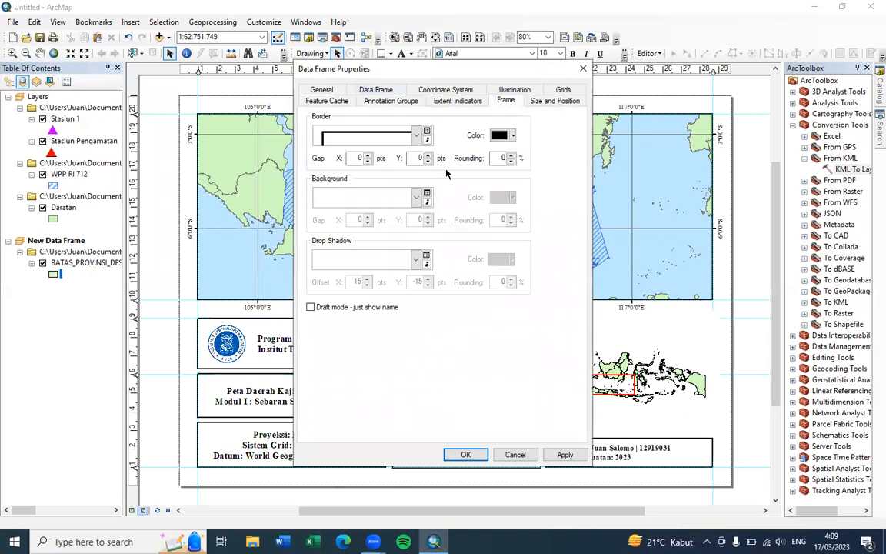
left_click(417, 197)
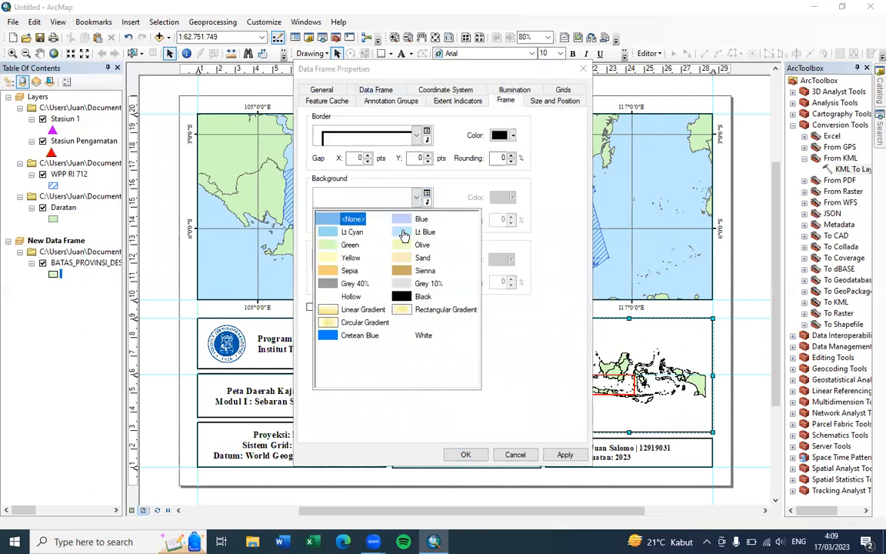
left_click(404, 232)
left_click(564, 455)
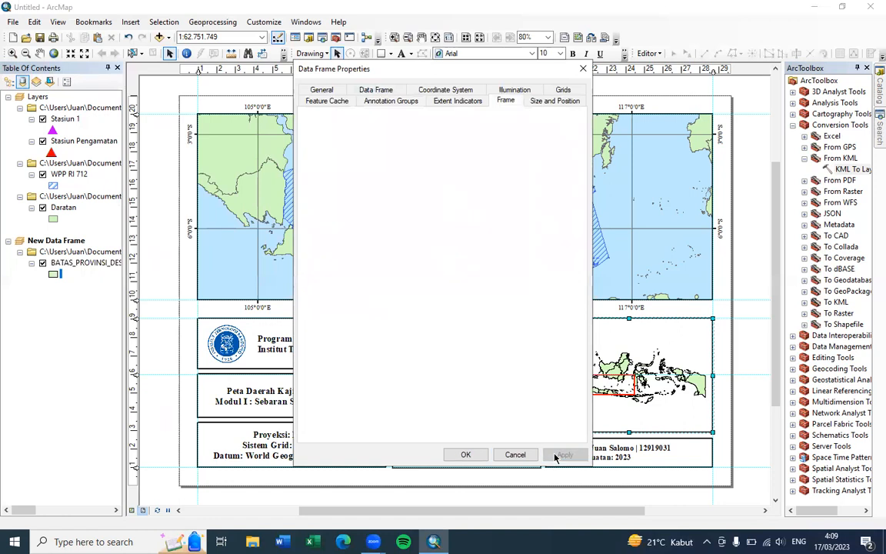
left_click(464, 454)
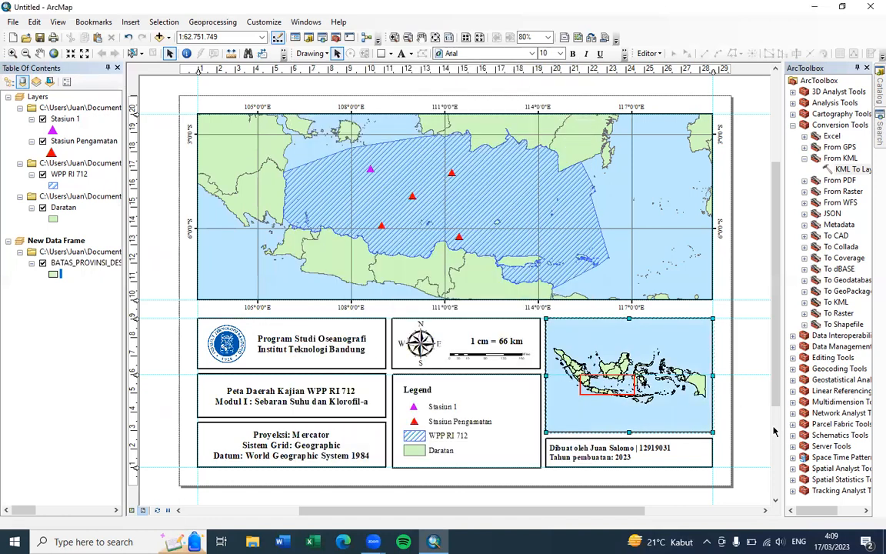
left_click(748, 417)
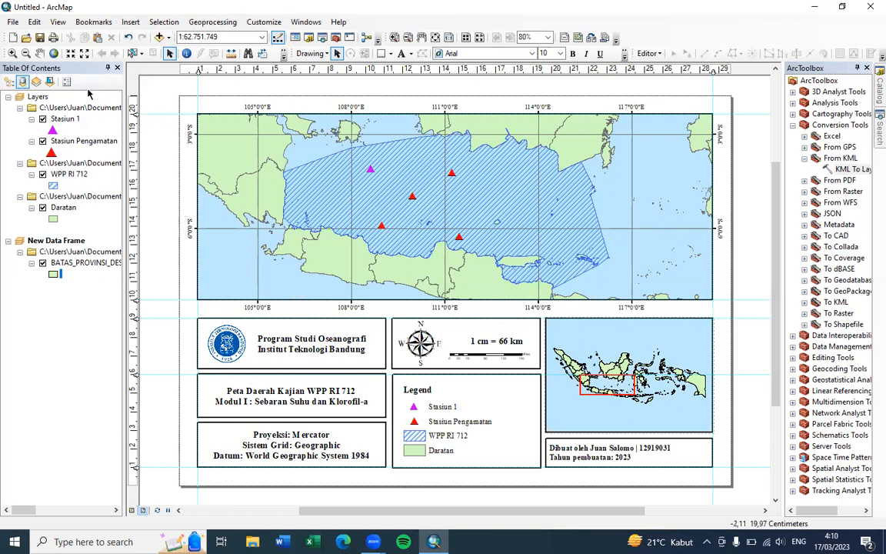
- Export the map layout as a PNG named Daerah WPP 712 into the Tutorial Daerah Kajian folder
left_click(12, 23)
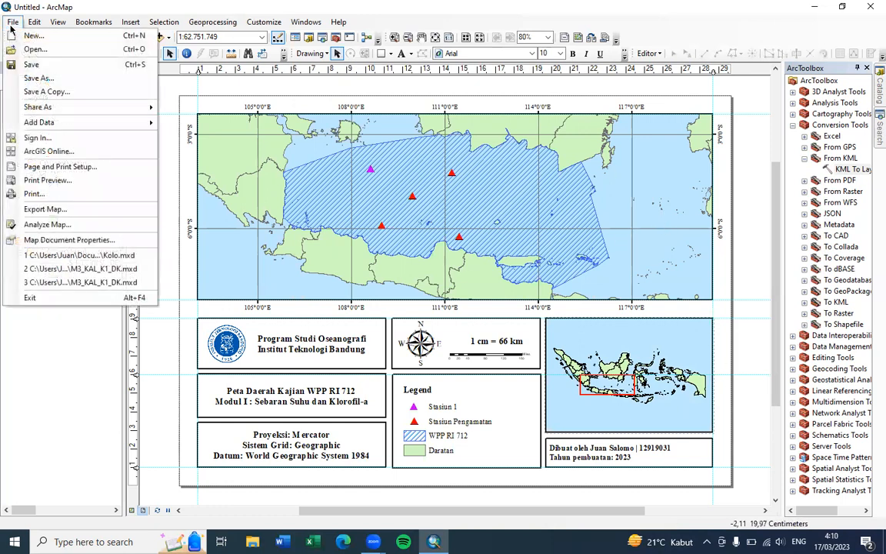
left_click(77, 209)
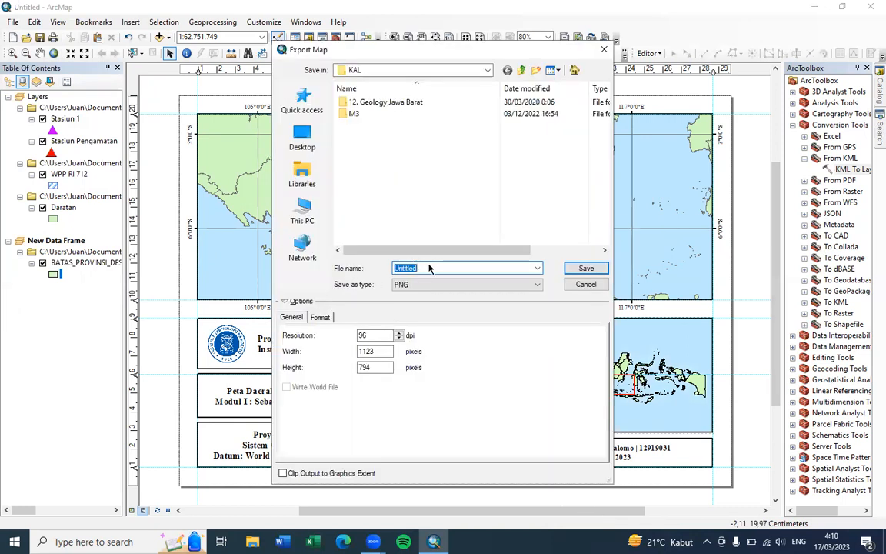
left_click(522, 70)
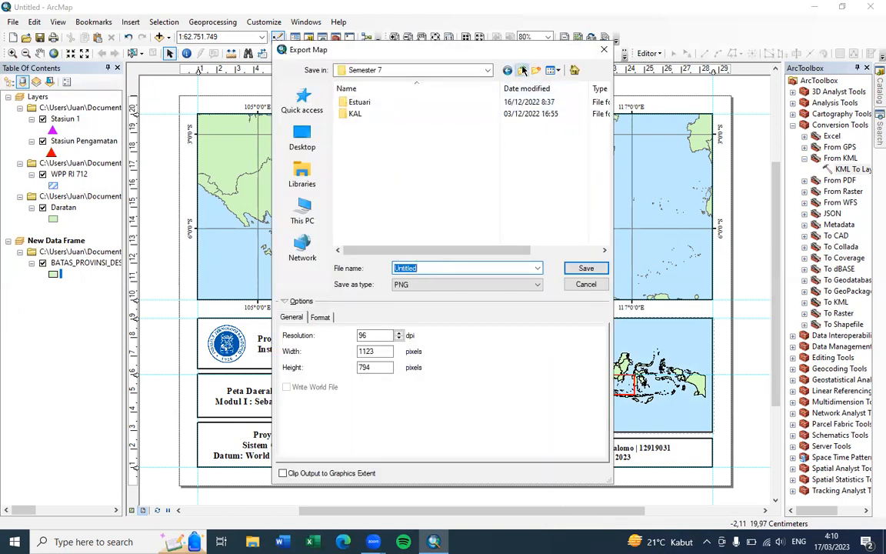
left_click(521, 70)
double_click(388, 189)
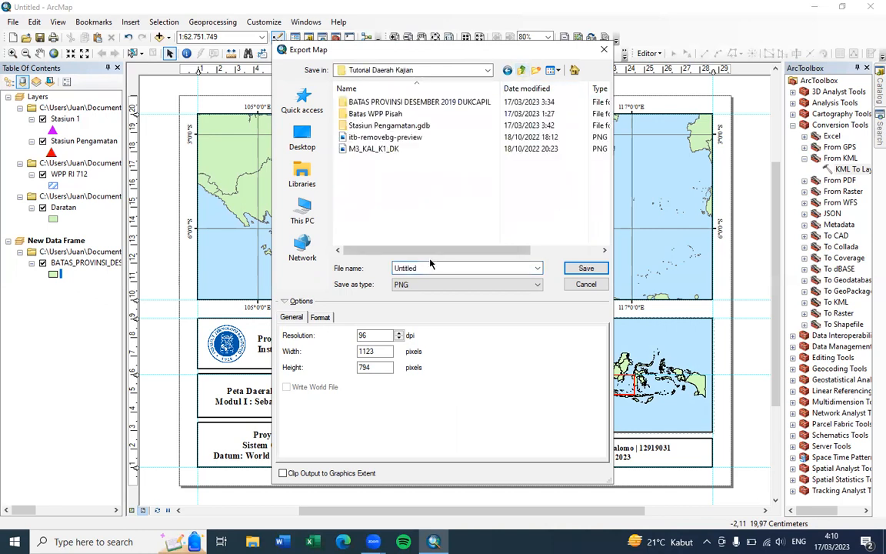
double_click(407, 267)
type("Di")
left_click(586, 268)
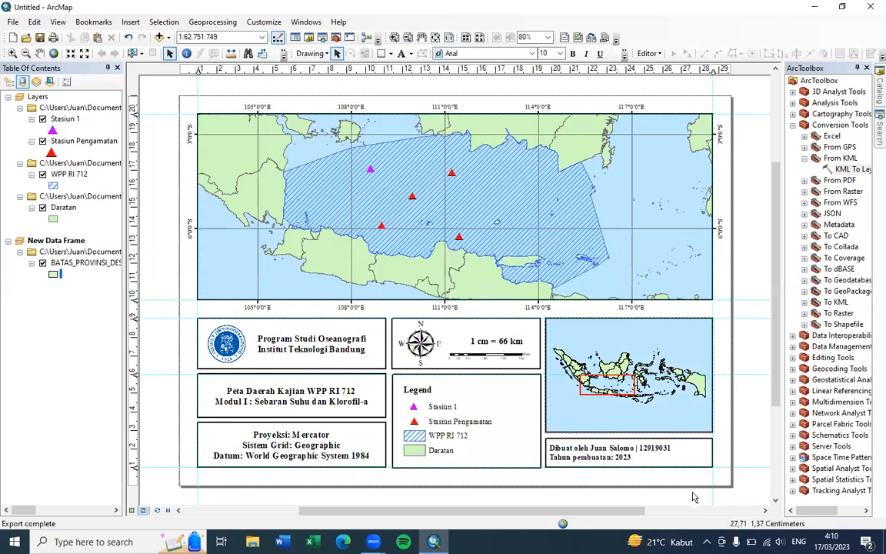
- Save the map document as DK WPP712 in the Tutorial Daerah Kajian folder and close ArcMap
left_click(13, 22)
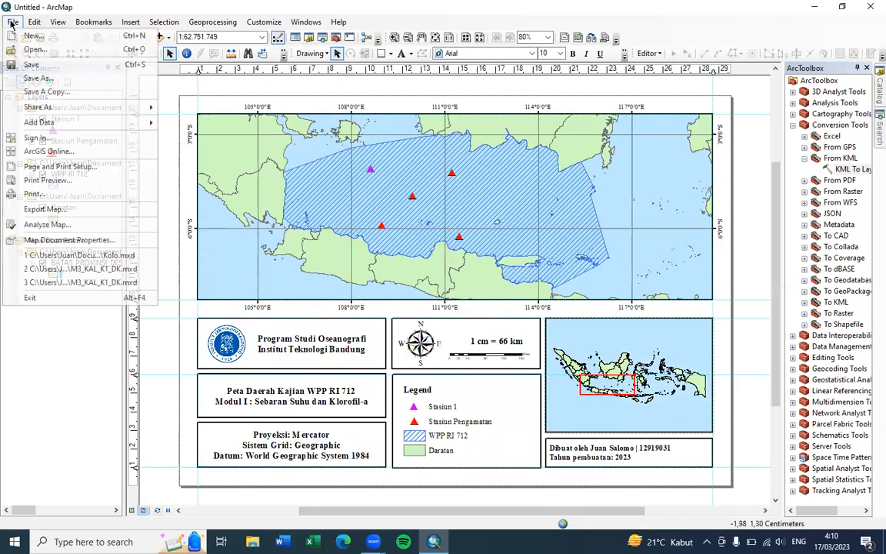
left_click(52, 67)
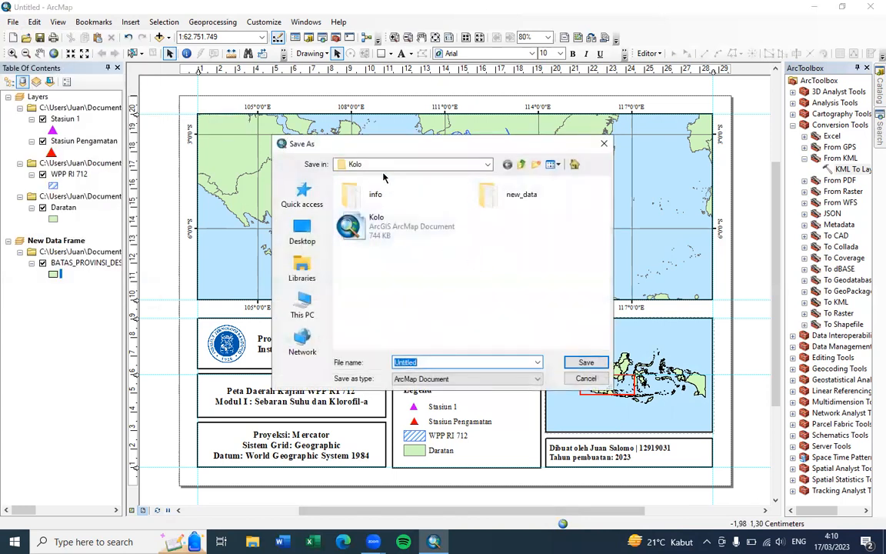
left_click(521, 165)
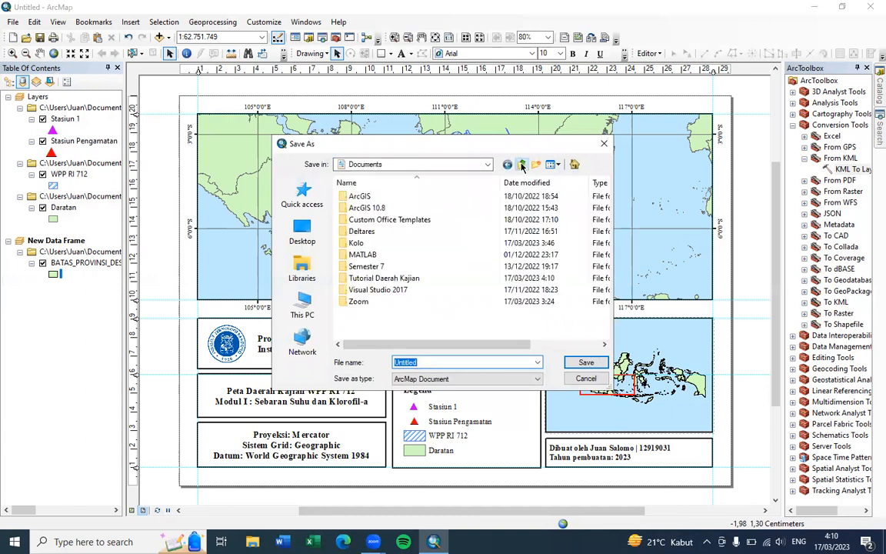
double_click(361, 279)
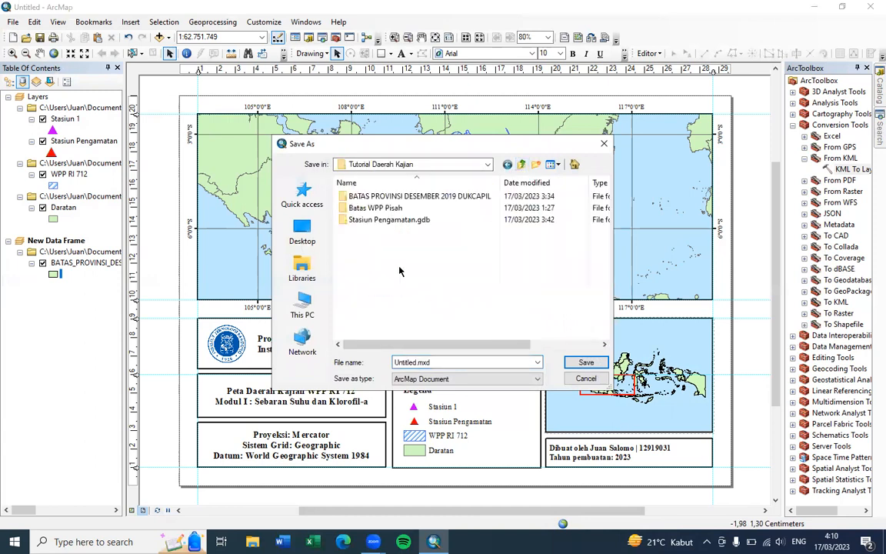
double_click(418, 362)
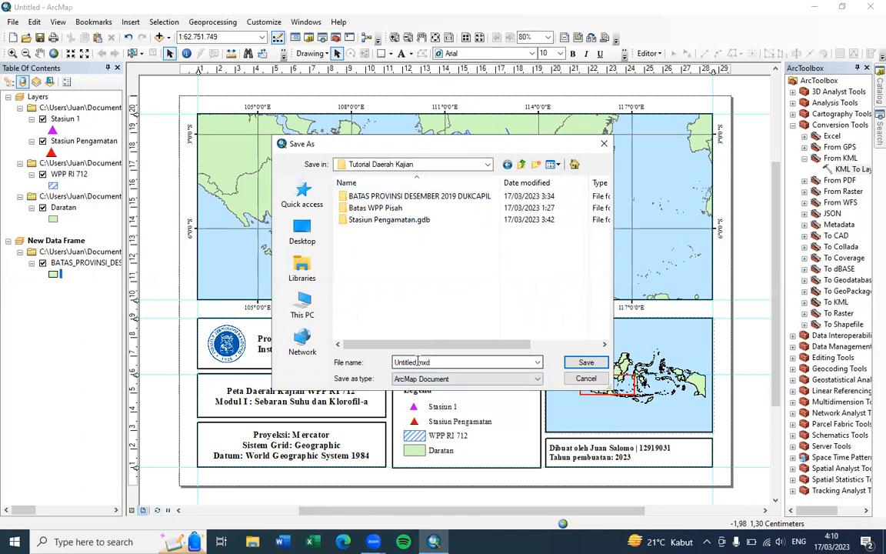
left_click(415, 363)
key("BackSpace")
key("BackSpace")
key("BackSpace")
key("BackSpace")
key("BackSpace")
key("BackSpace")
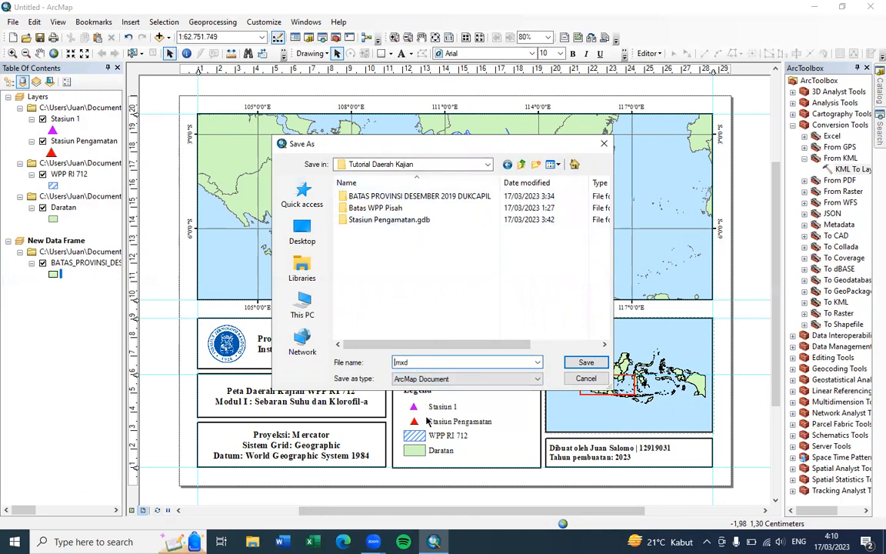
type("DK WPP712")
left_click(584, 363)
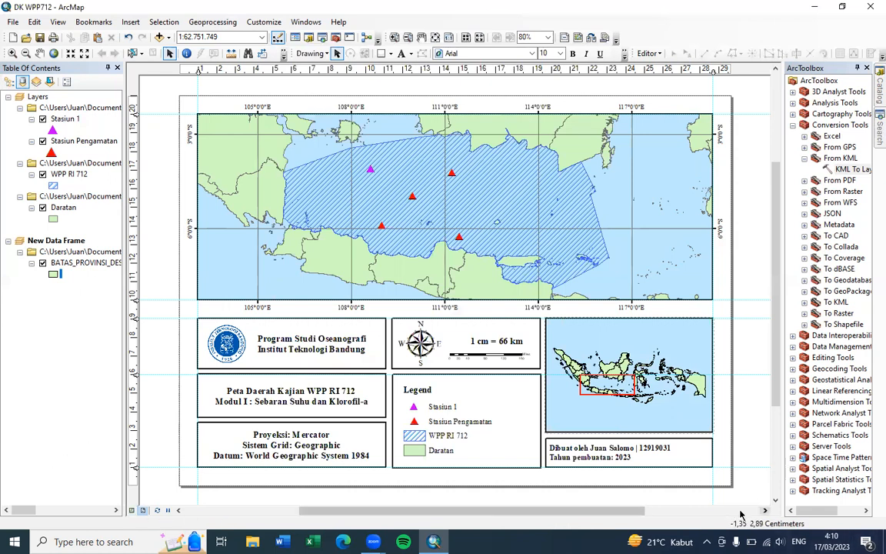
left_click(869, 6)
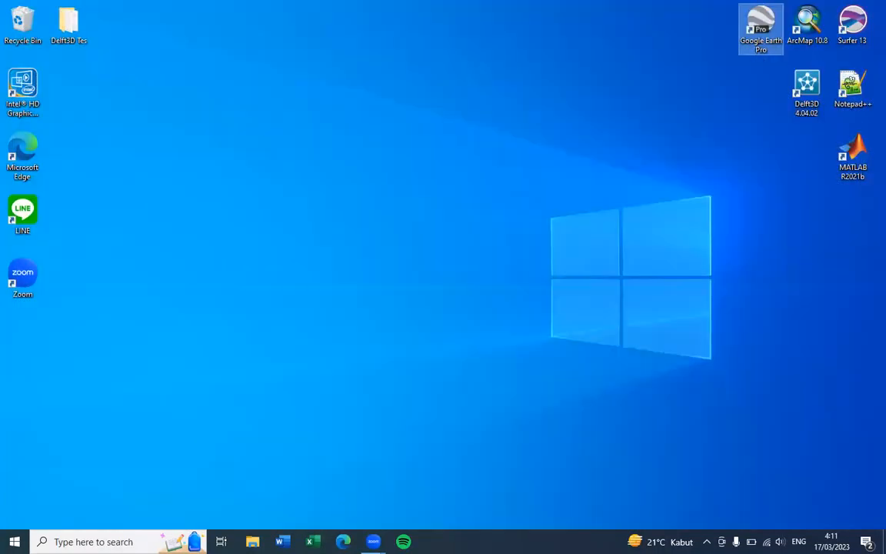
- Switch to File Explorer and view the exported Daerah WPP 712 image from Documents\Tutorial Daerah Kajian, then close it
left_click(253, 541)
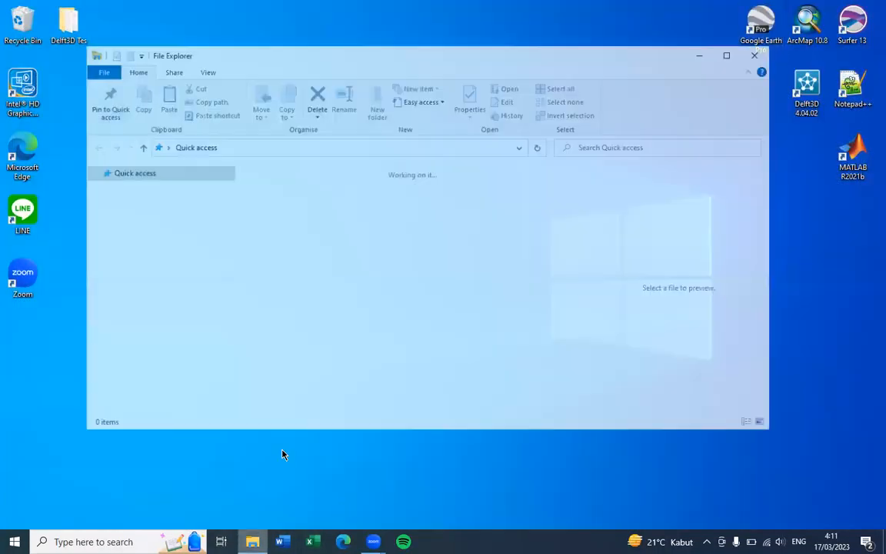
left_click_drag(225, 281, 228, 316)
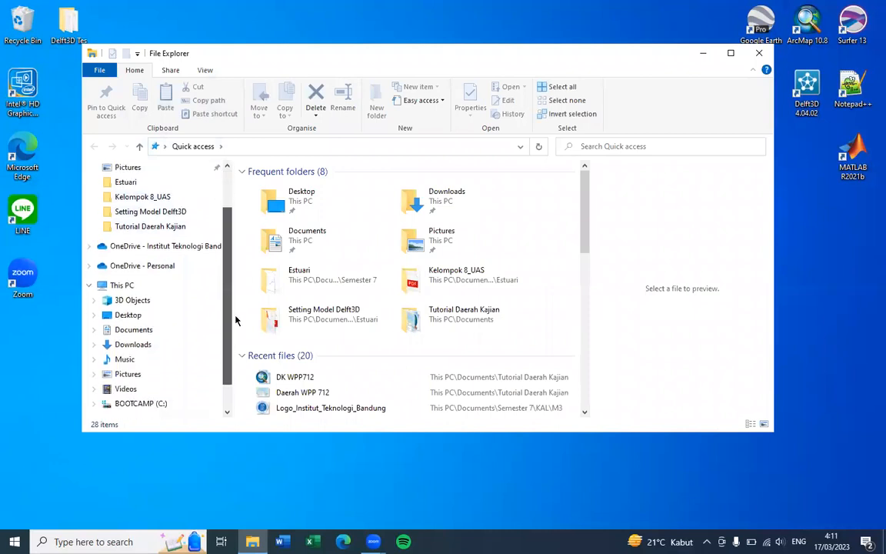
left_click(147, 330)
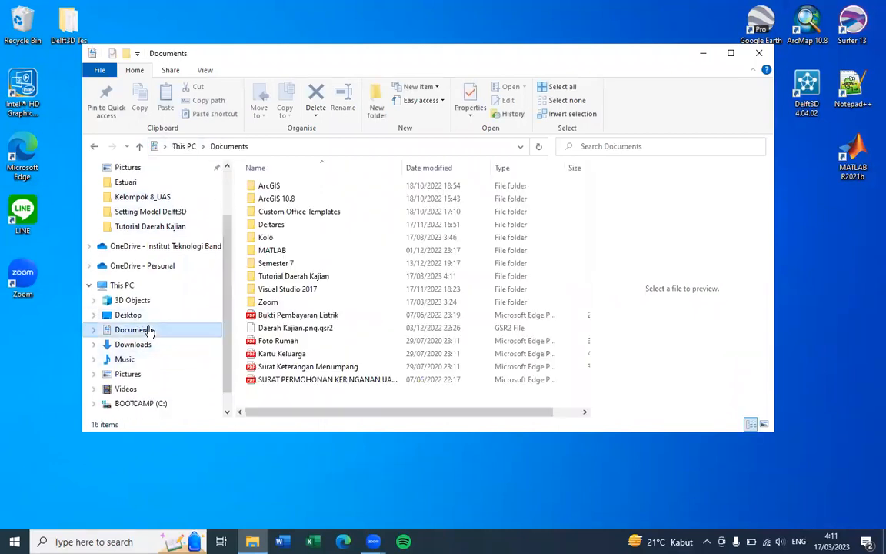
double_click(308, 277)
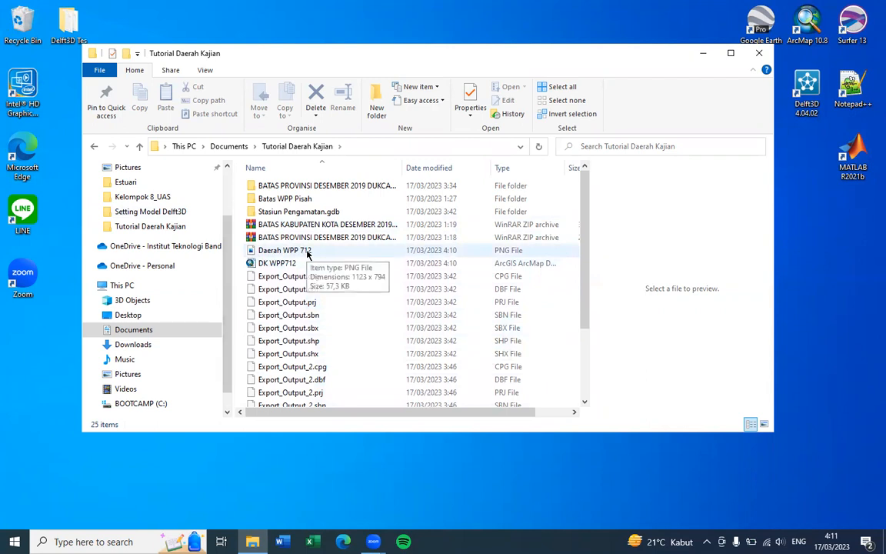
double_click(307, 253)
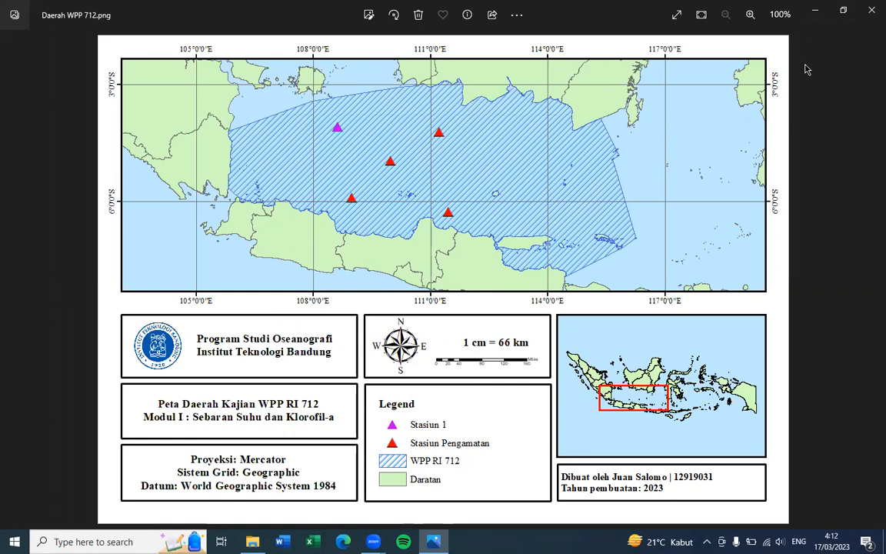
left_click(868, 10)
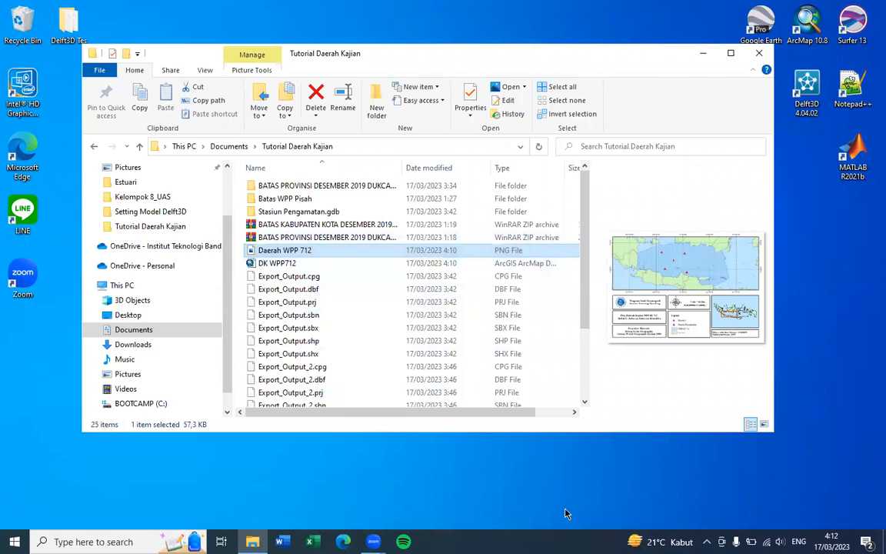
left_click(761, 54)
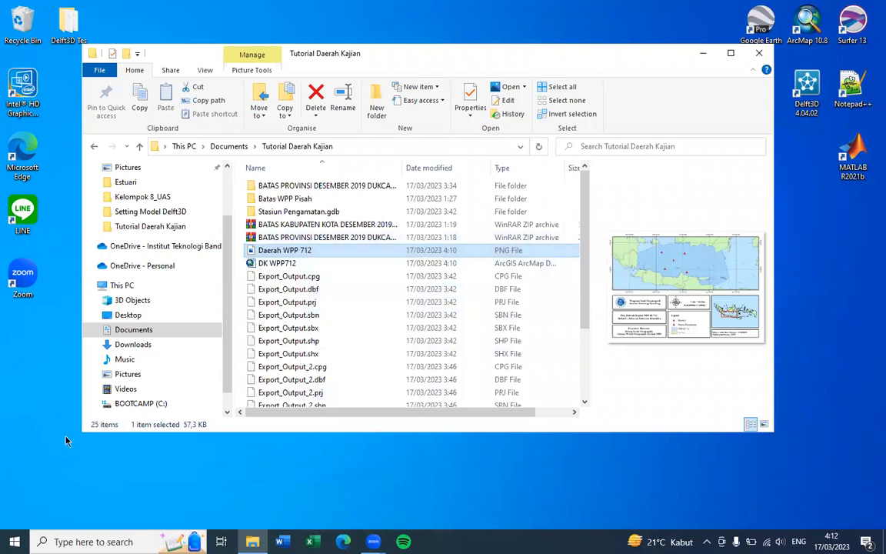